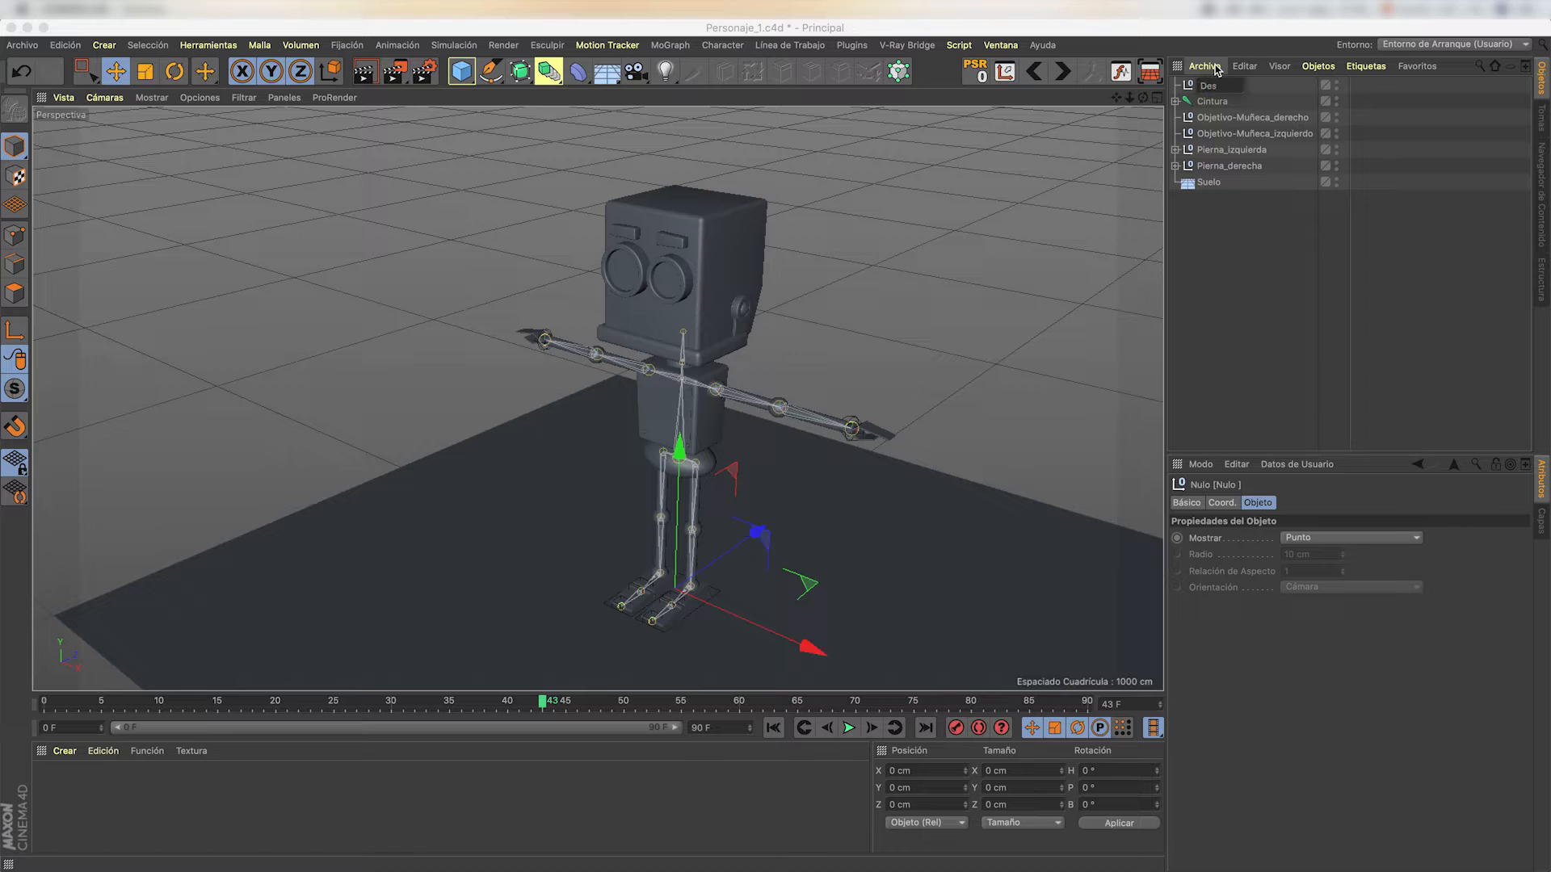
# - Name the new null object Deslizadores
pyautogui.press('Return')
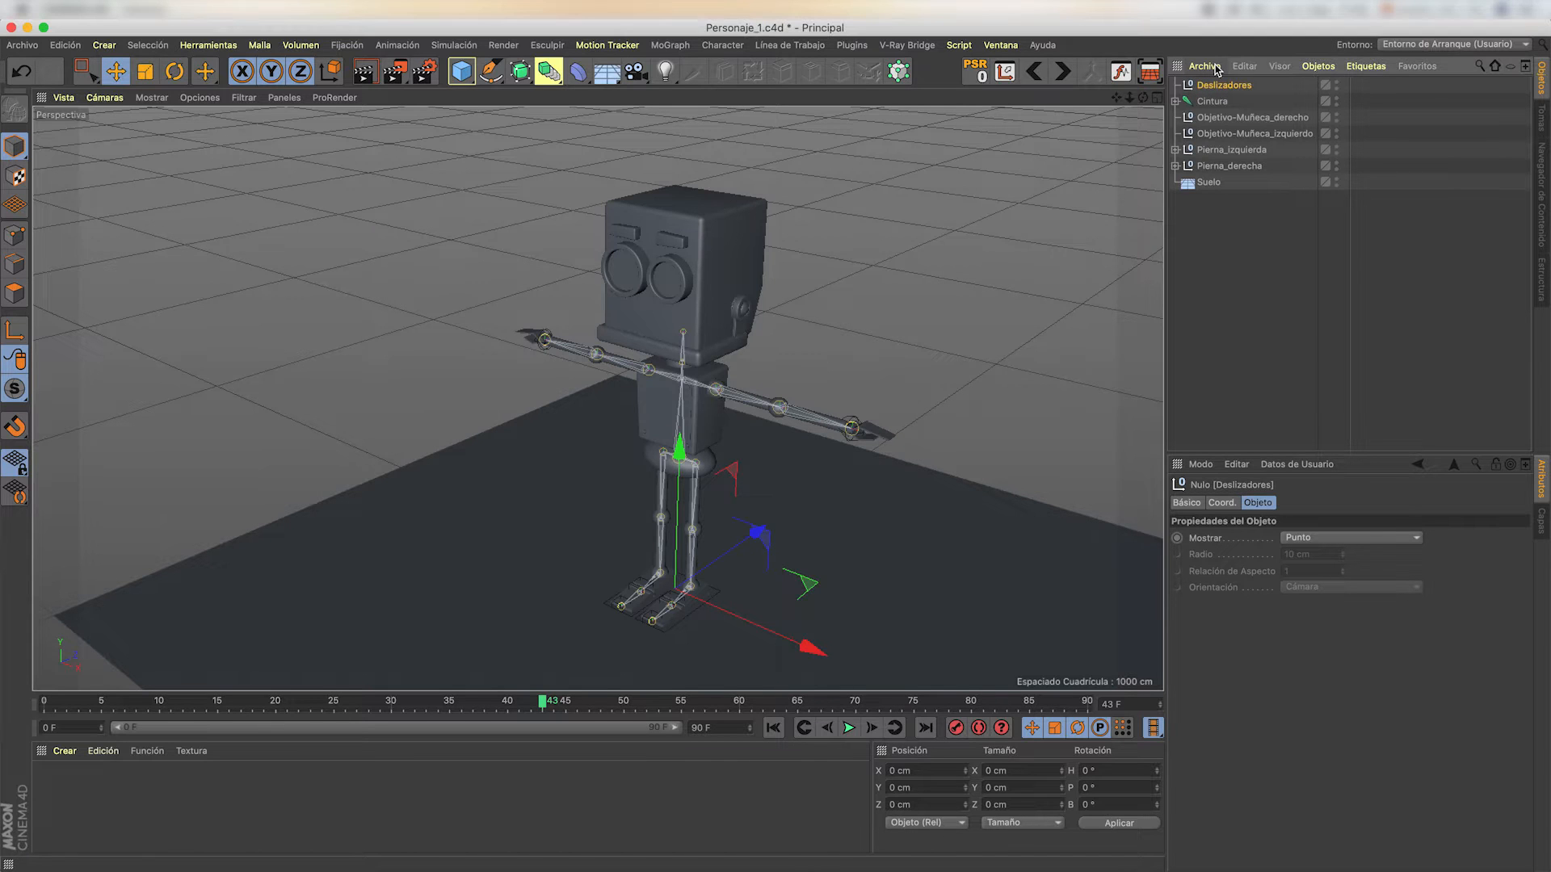
# - Try rotating the left wrist target Objetivo-Muñeca_izquierdo, undo the rotation and deselect it
pyautogui.scroll(10, 815, 374)
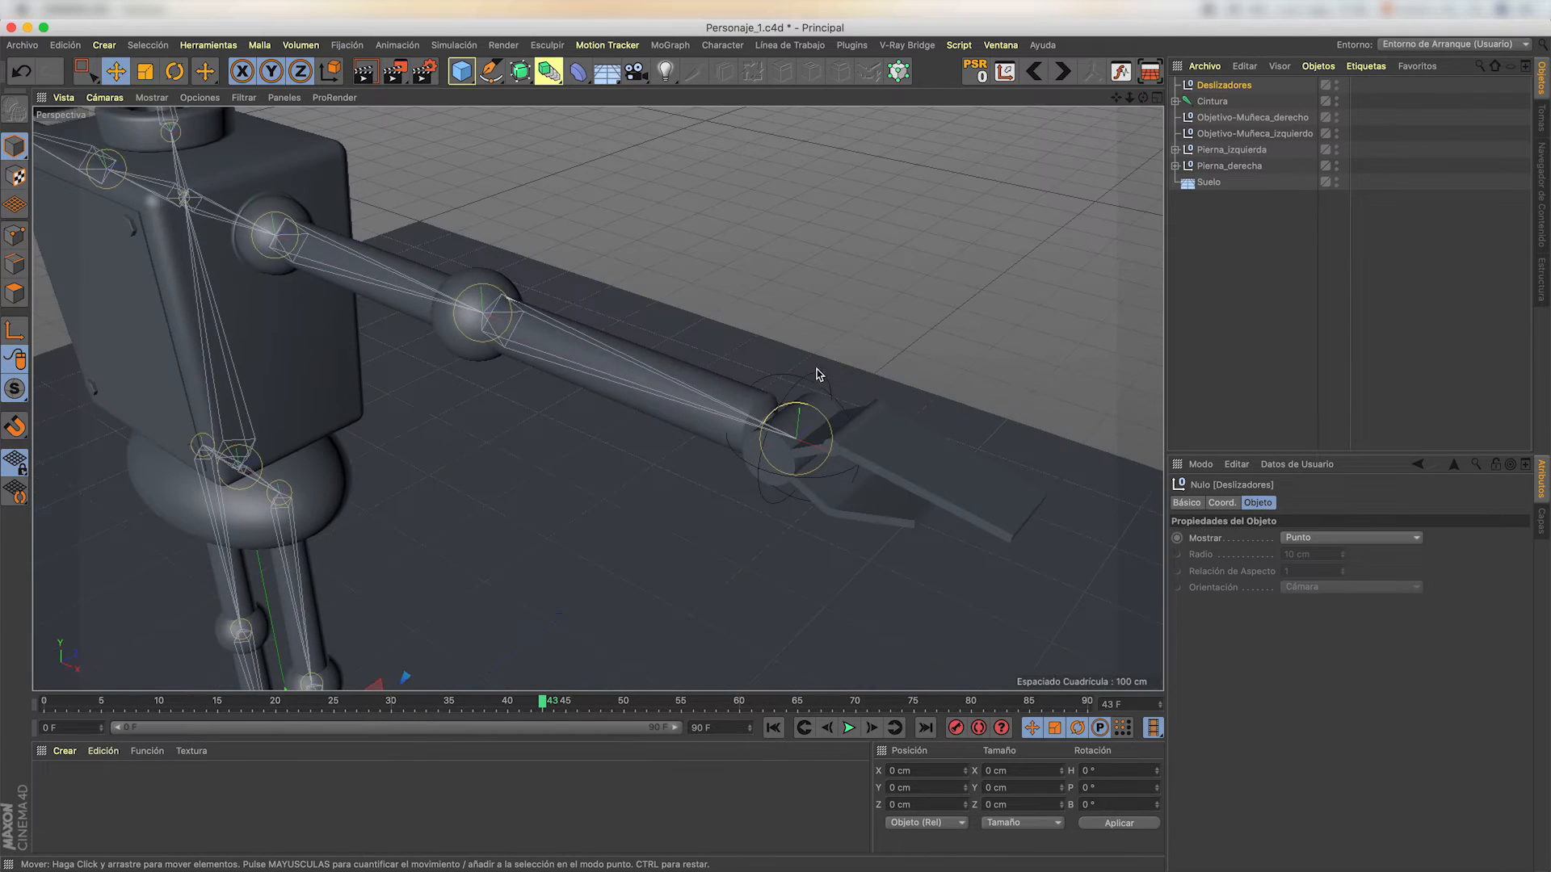
pyautogui.click(793, 402)
pyautogui.keyDown('alt'); pyautogui.moveTo(793, 402); pyautogui.dragTo(825, 217); pyautogui.keyUp('alt')
pyautogui.click(824, 216)
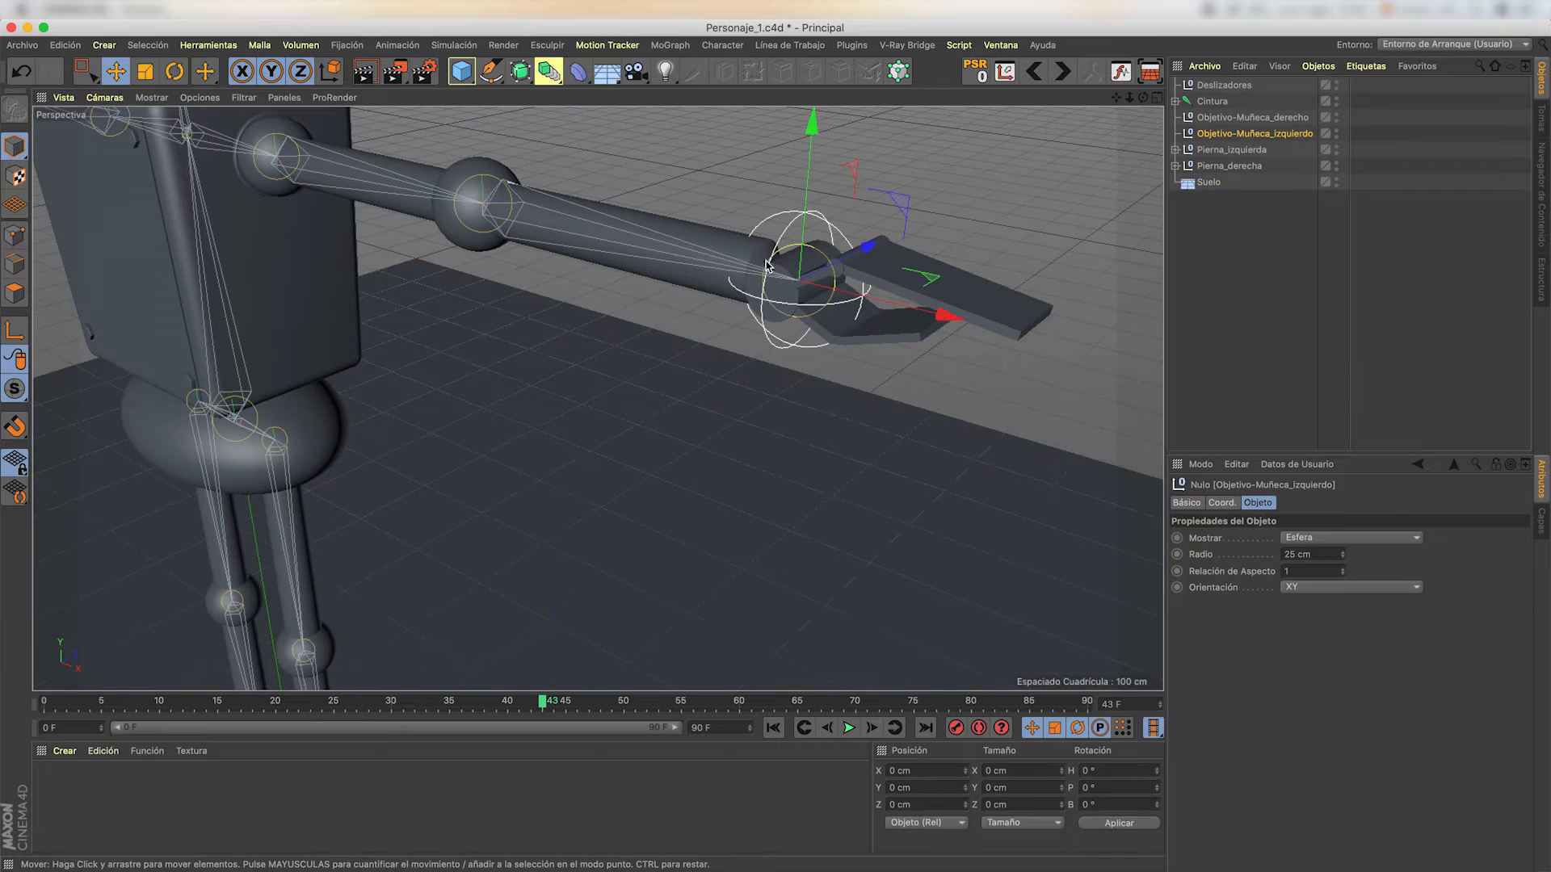
pyautogui.press('r')
pyautogui.moveTo(766, 266); pyautogui.dragTo(777, 246)
pyautogui.press('super+z')
pyautogui.click(848, 161)
pyautogui.keyDown('alt'); pyautogui.moveTo(848, 162); pyautogui.dragTo(808, 287, button='middle'); pyautogui.keyUp('alt')
pyautogui.keyDown('alt'); pyautogui.moveTo(840, 274); pyautogui.dragTo(738, 355, button='right'); pyautogui.keyUp('alt')
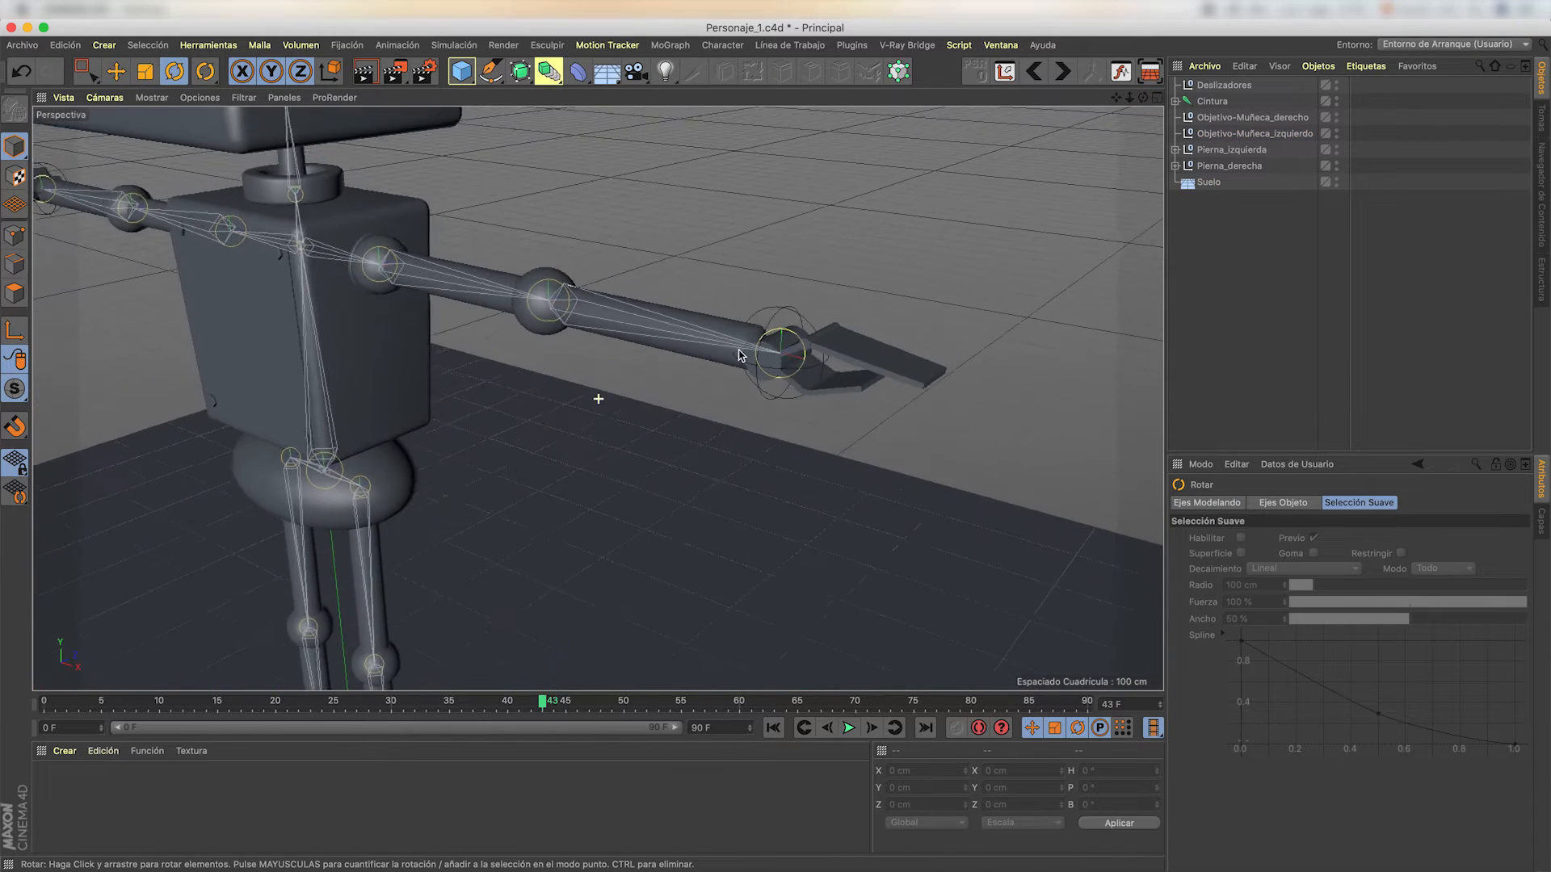
# - Add an XPresso tag to the Deslizadores null and enlarge and reposition its XPresso editor
pyautogui.click(1234, 86)
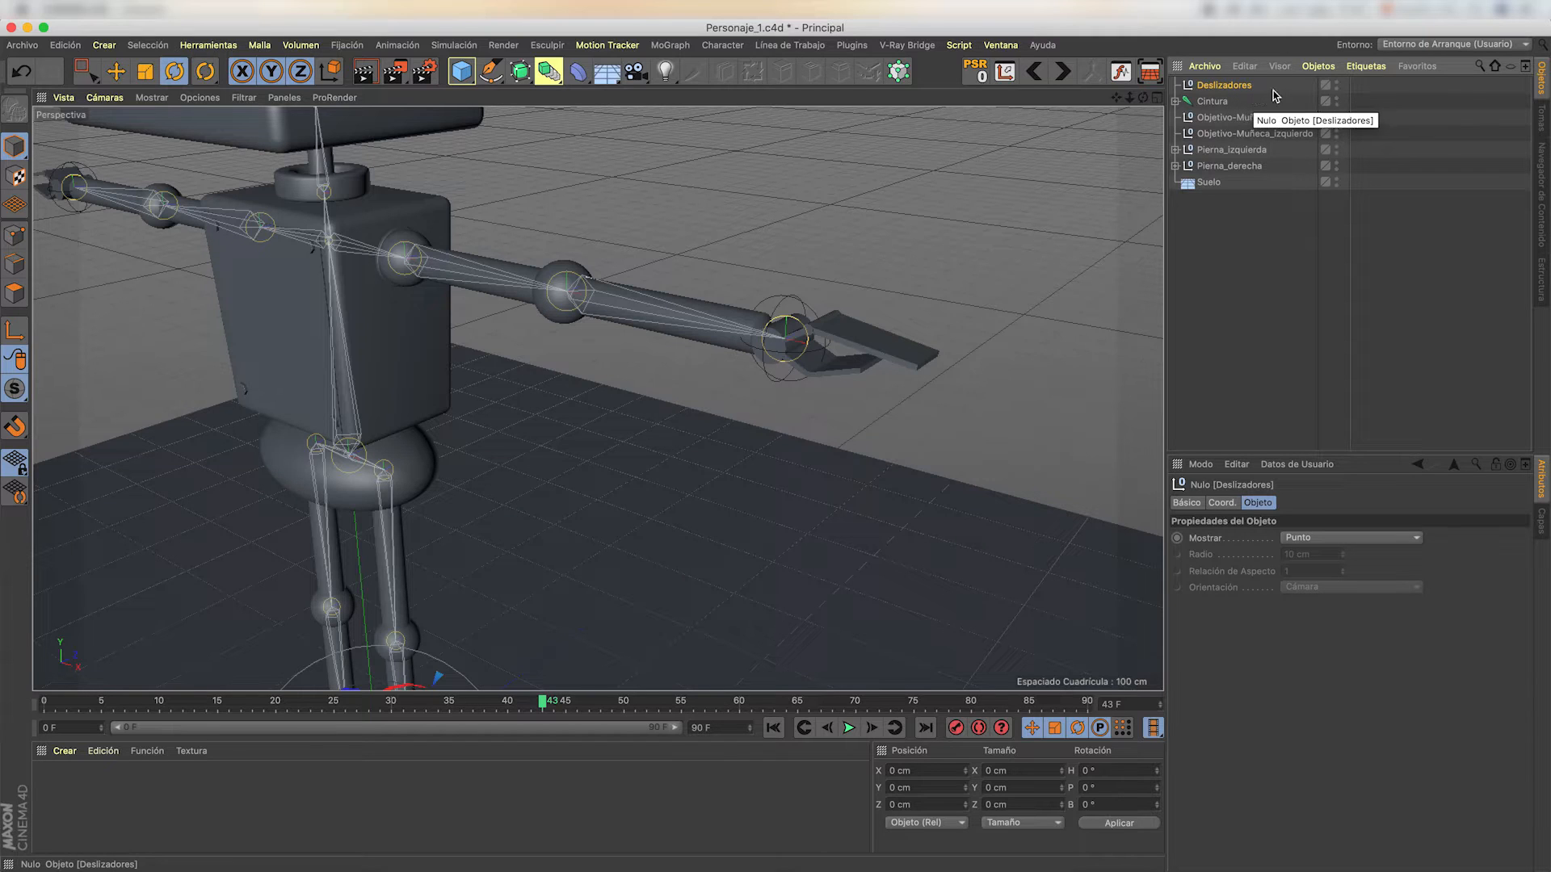
pyautogui.click(1364, 67)
pyautogui.moveTo(1383, 92)
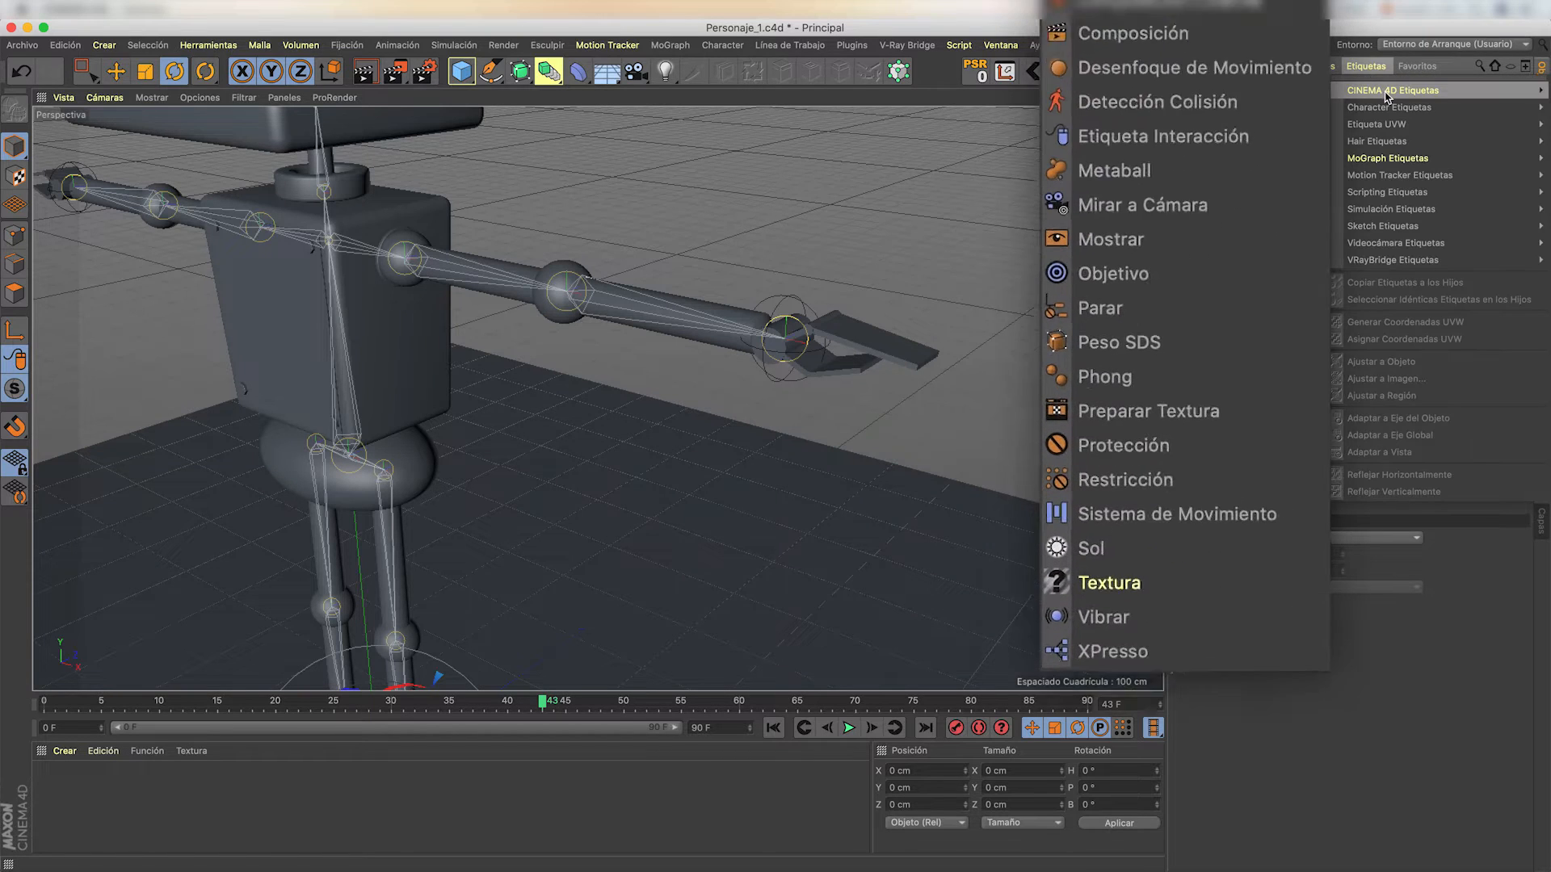
pyautogui.click(1212, 666)
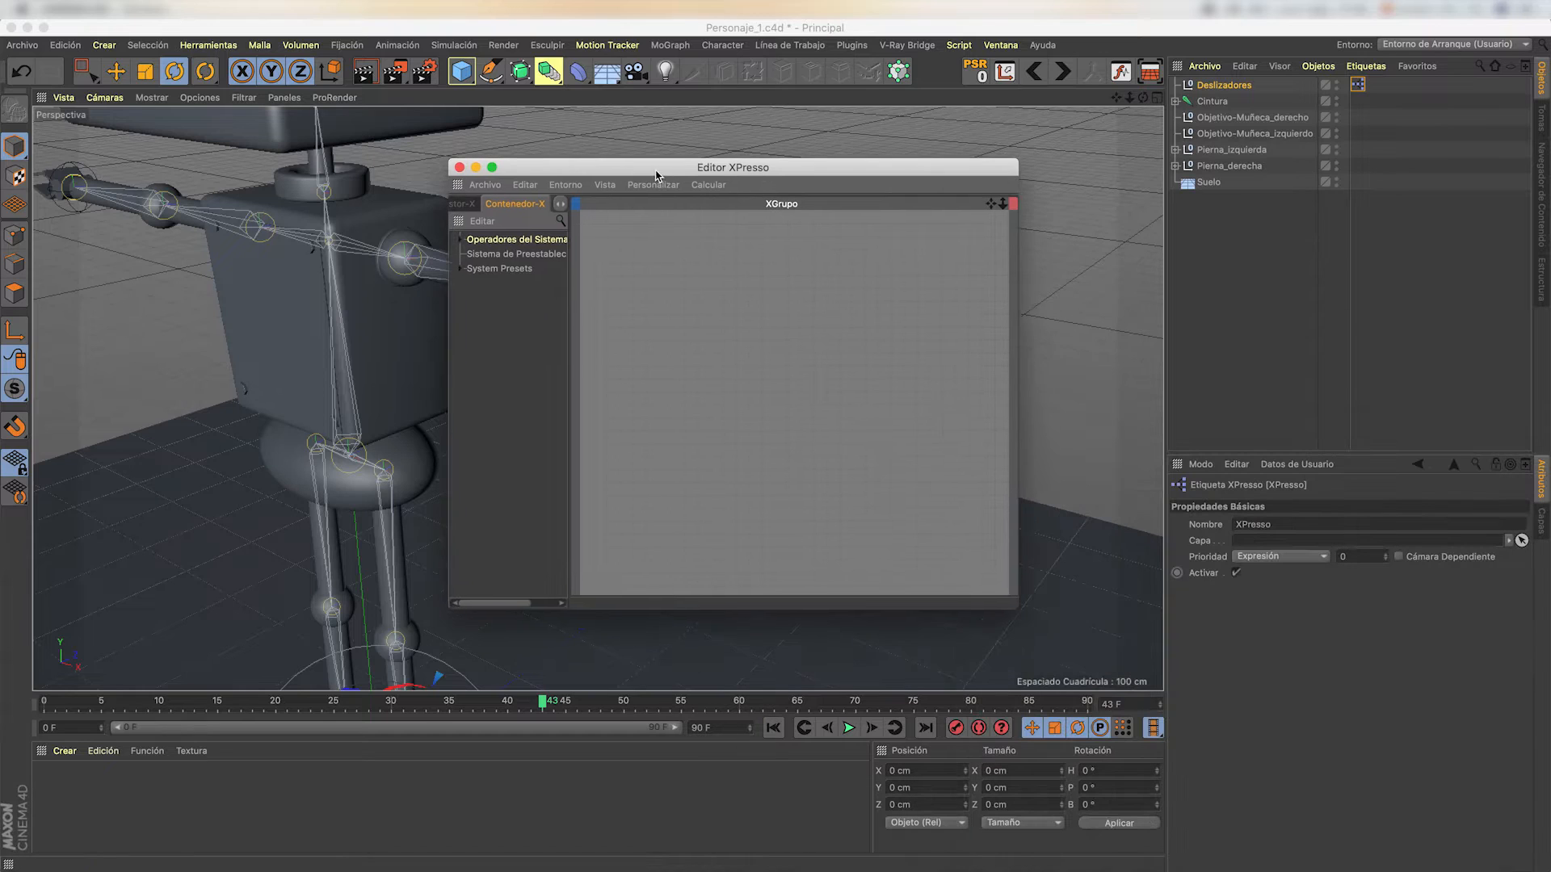
pyautogui.moveTo(1010, 602); pyautogui.dragTo(1280, 725)
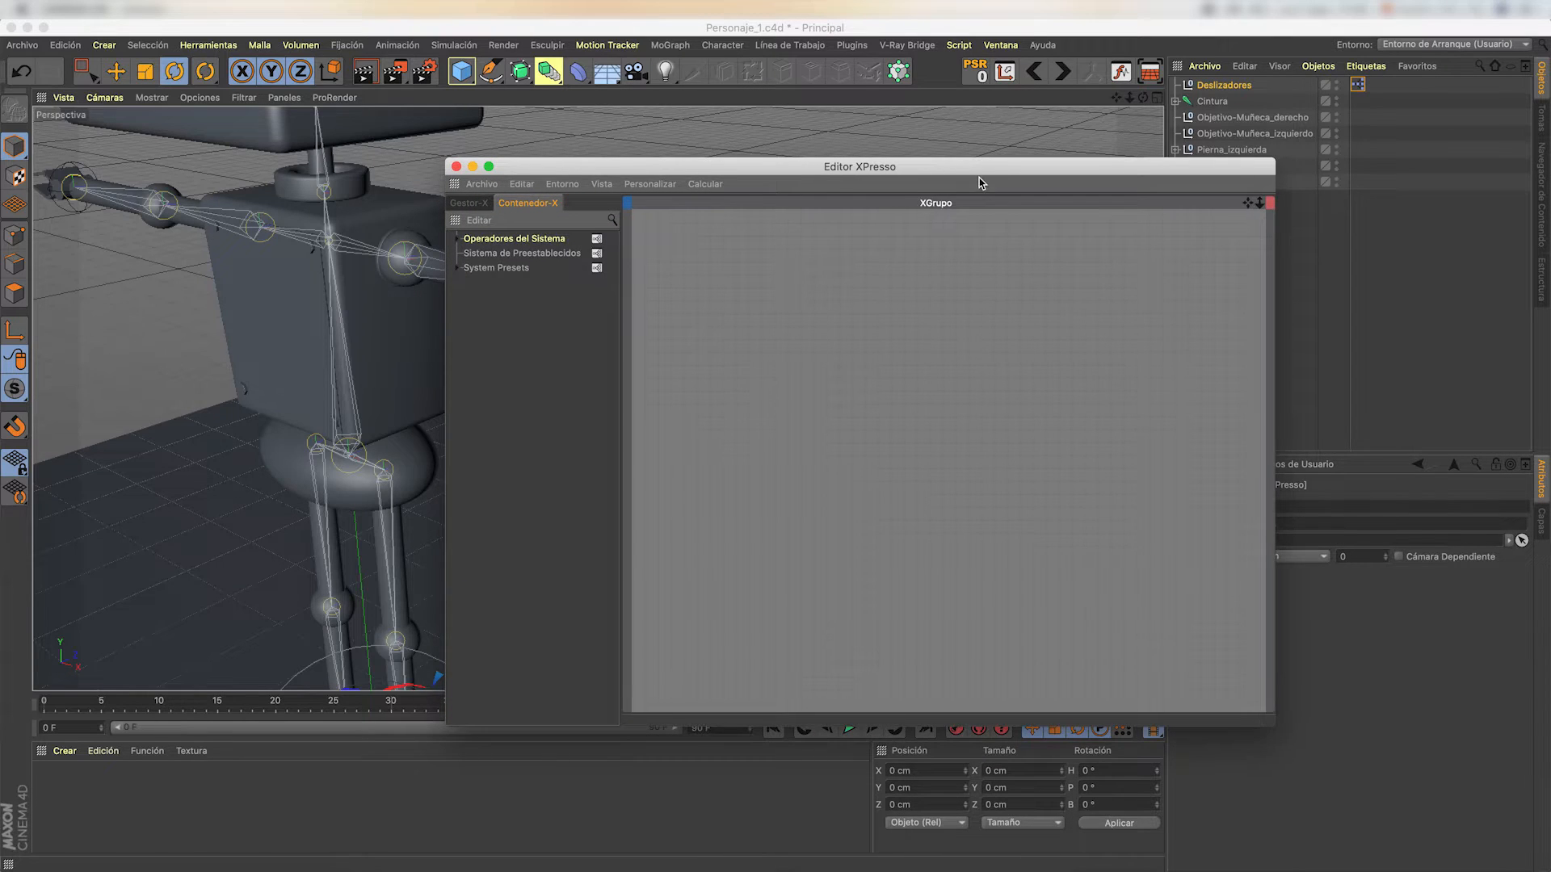
pyautogui.moveTo(979, 166); pyautogui.dragTo(831, 158)
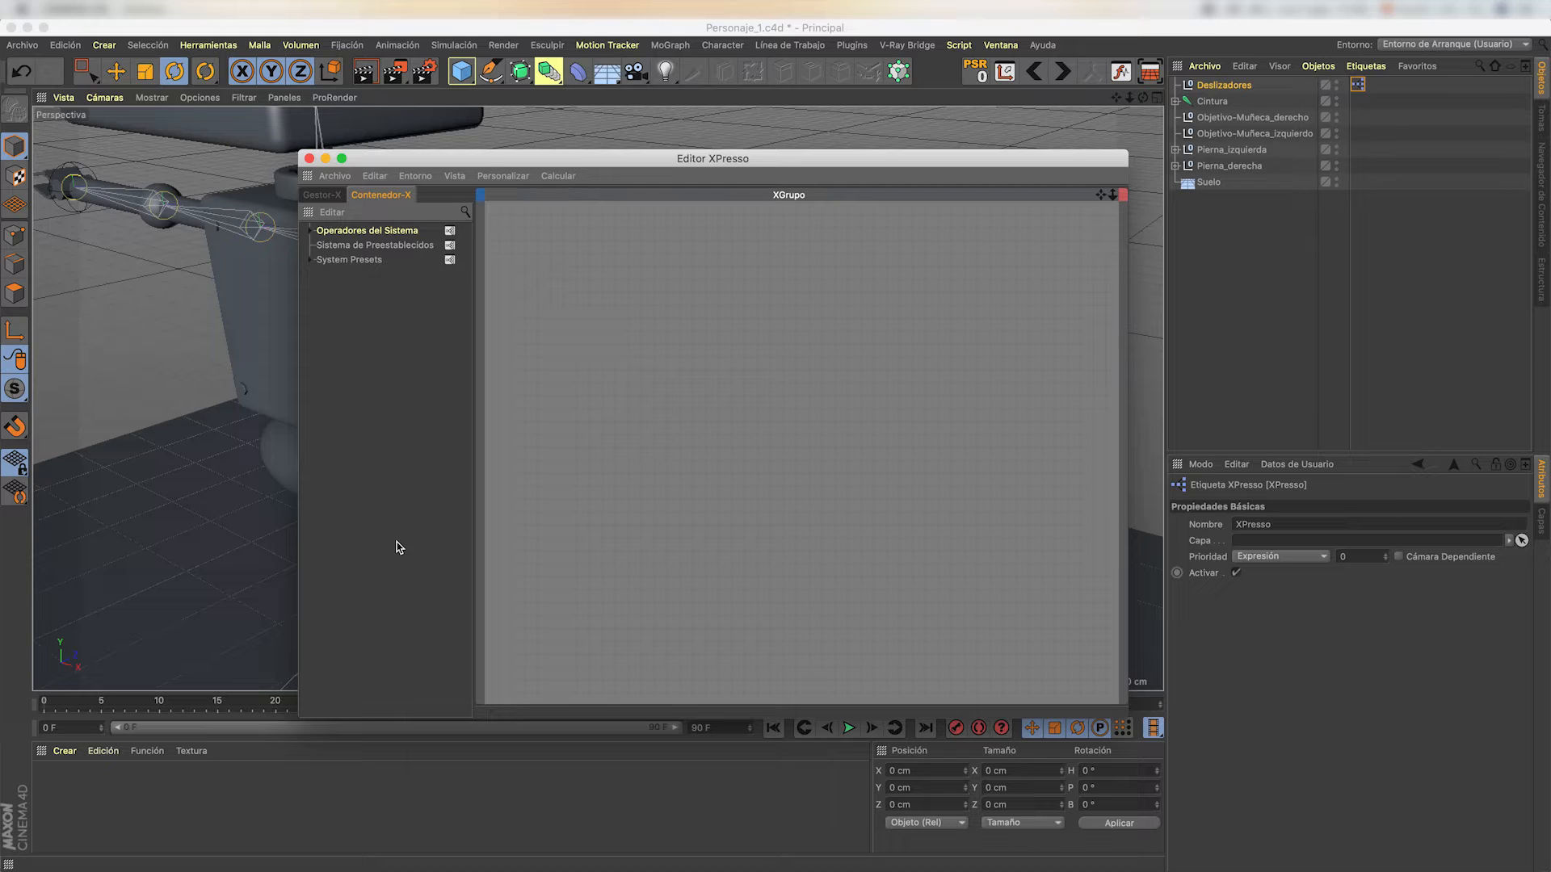
# - Close the XPresso editor and remove the XPresso tag from Deslizadores
pyautogui.click(310, 159)
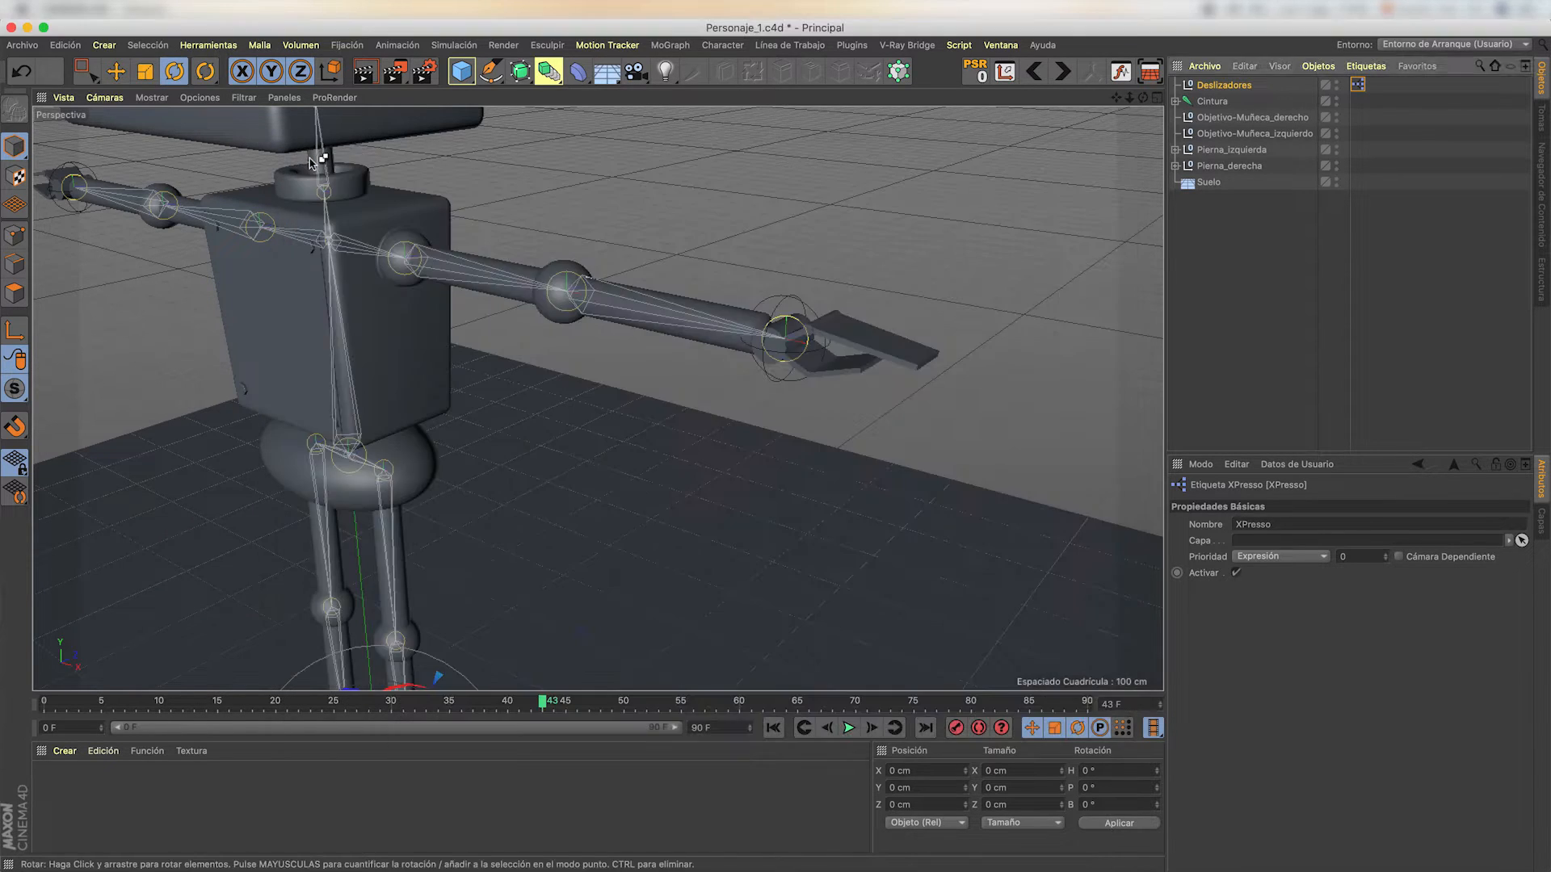
pyautogui.click(1520, 211)
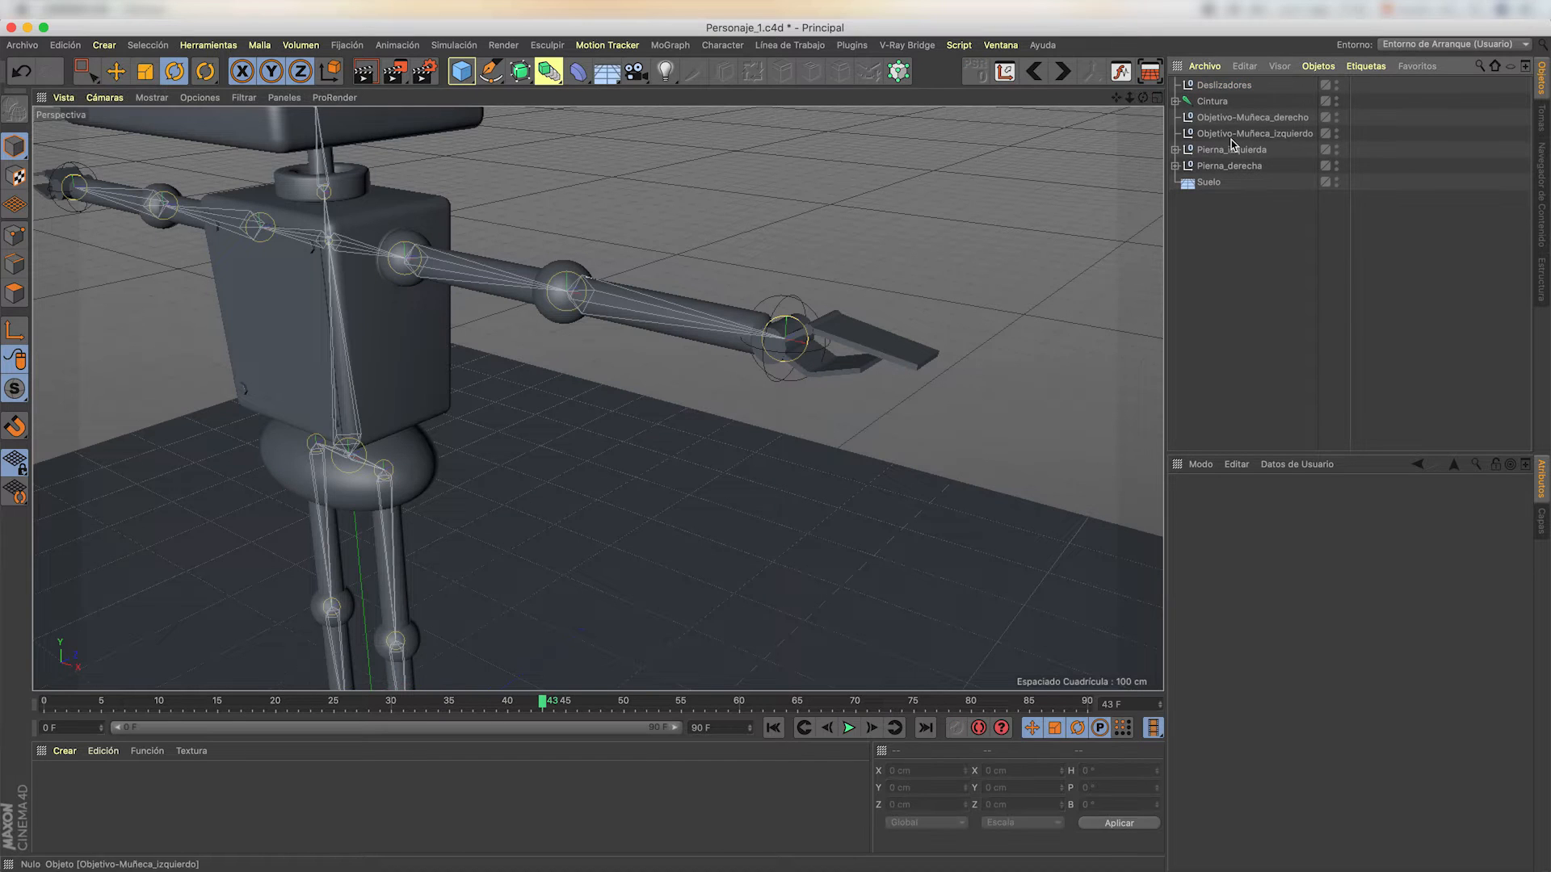
# - Open the user data manager for the Deslizadores null and delete the default Datos entry
pyautogui.click(1228, 85)
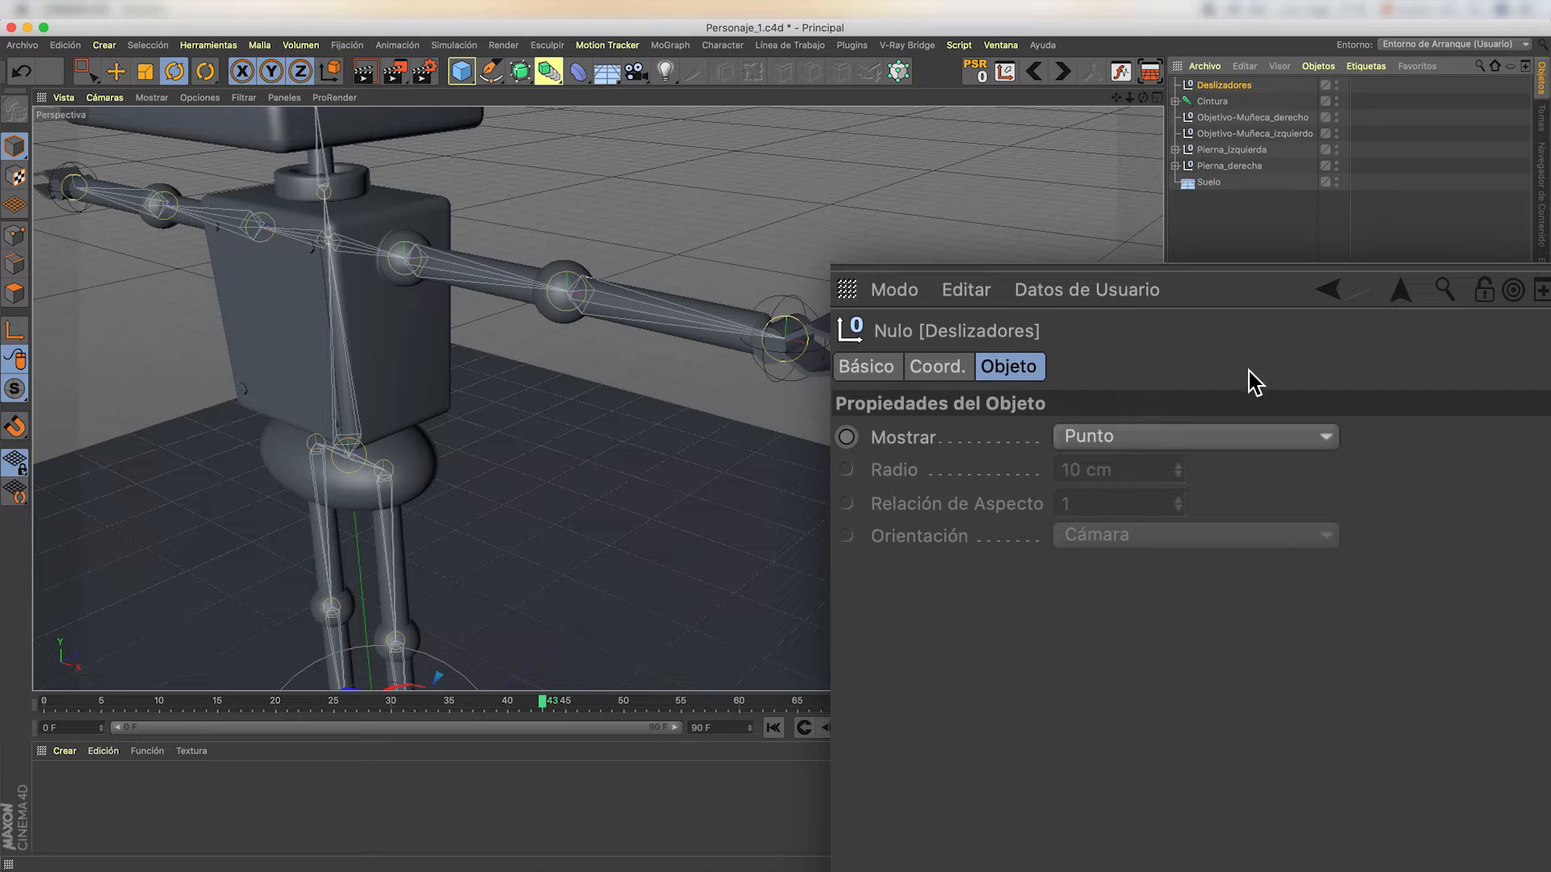
pyautogui.click(1159, 295)
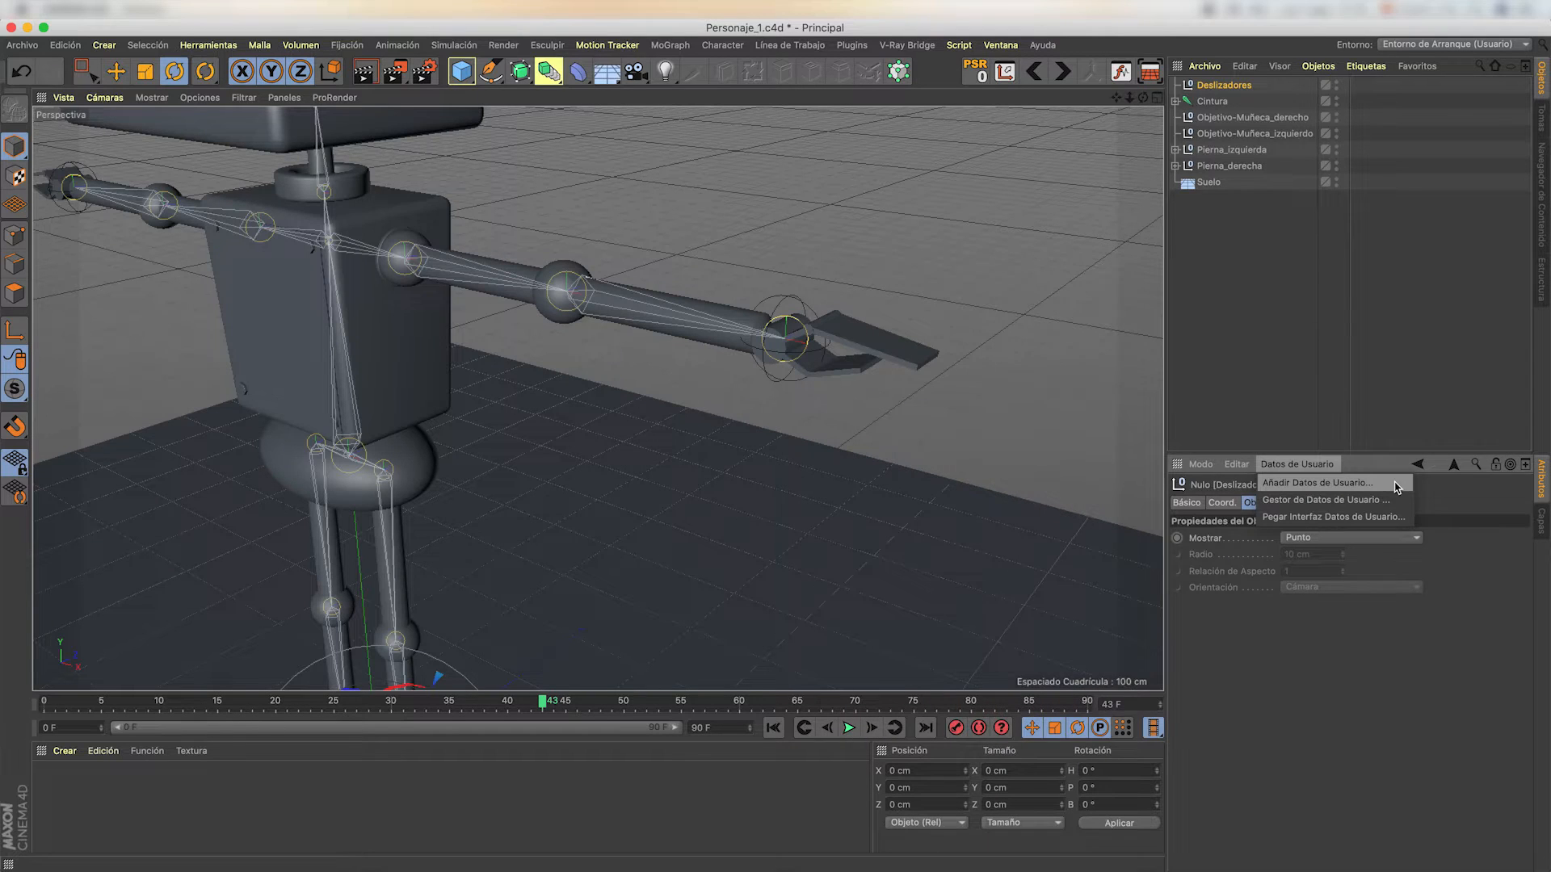
pyautogui.click(1394, 483)
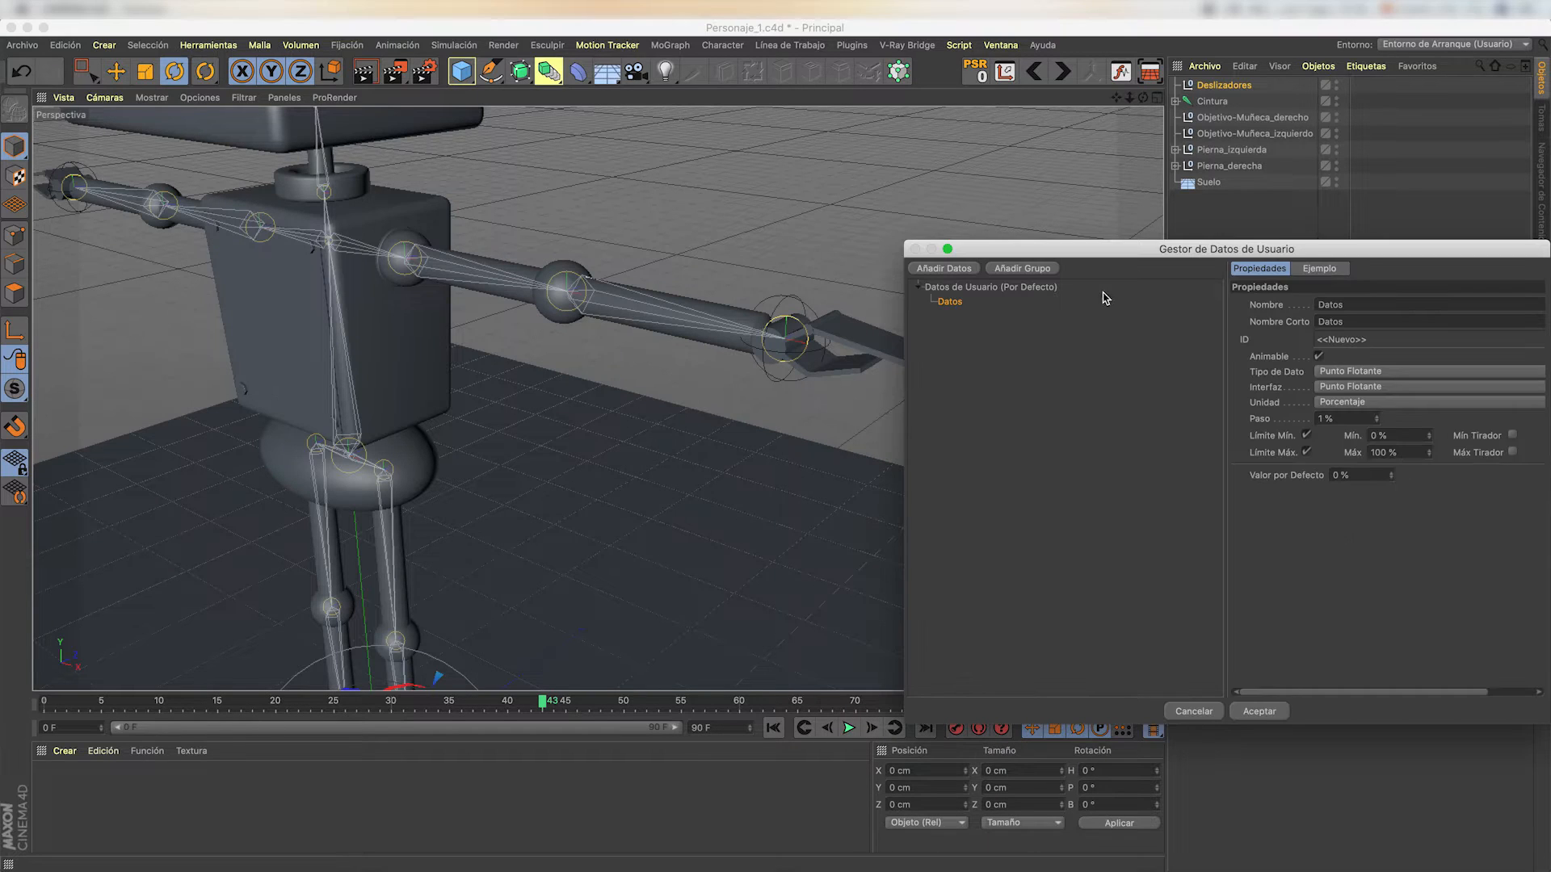
pyautogui.moveTo(1137, 255); pyautogui.dragTo(721, 193)
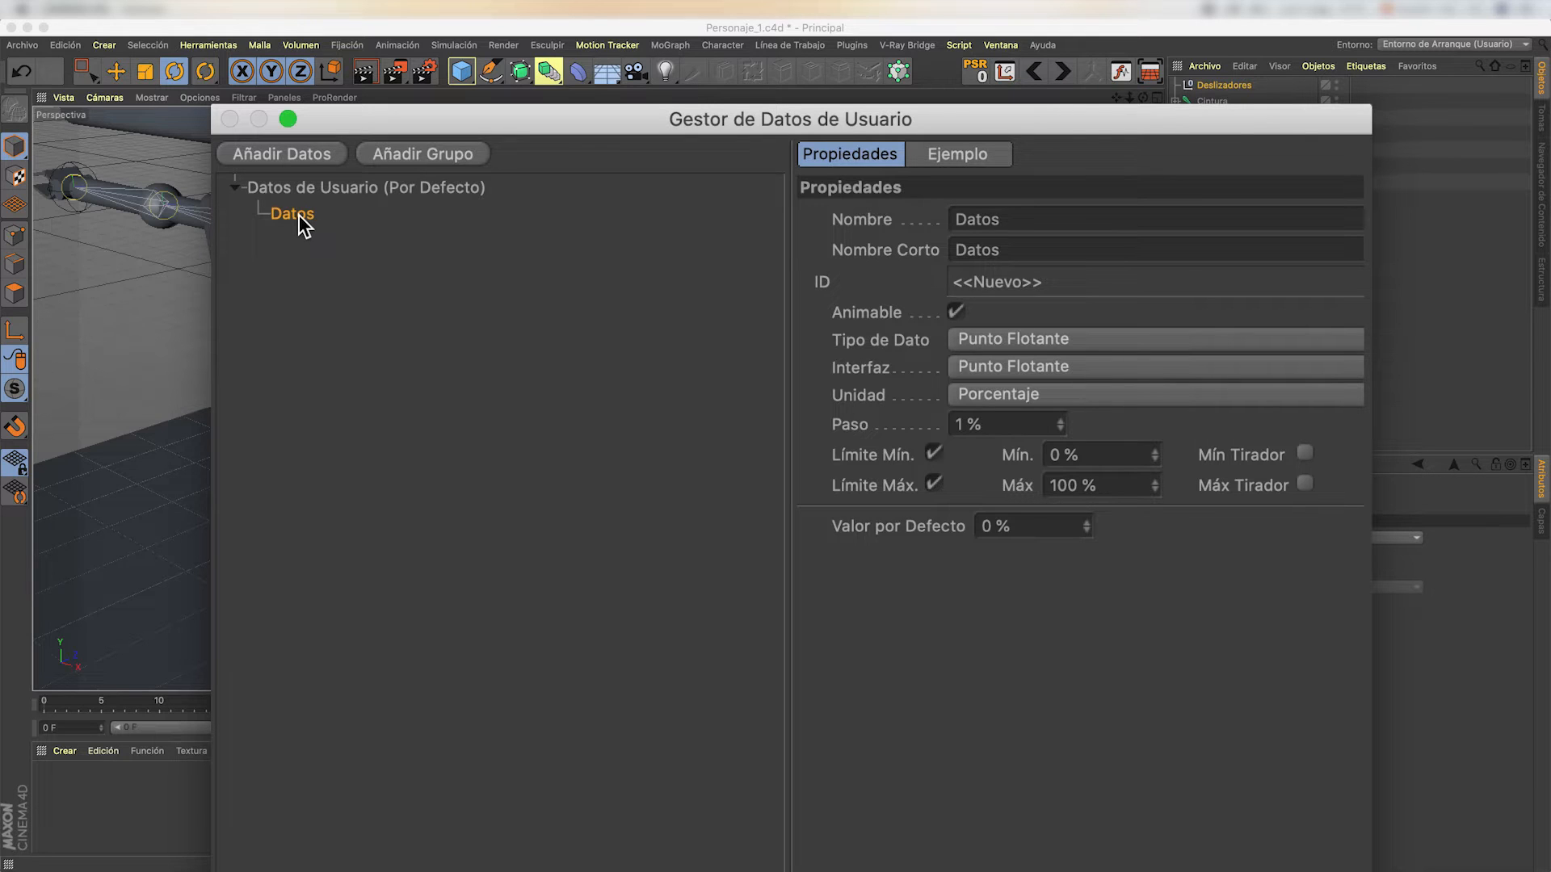
pyautogui.press('Delete')
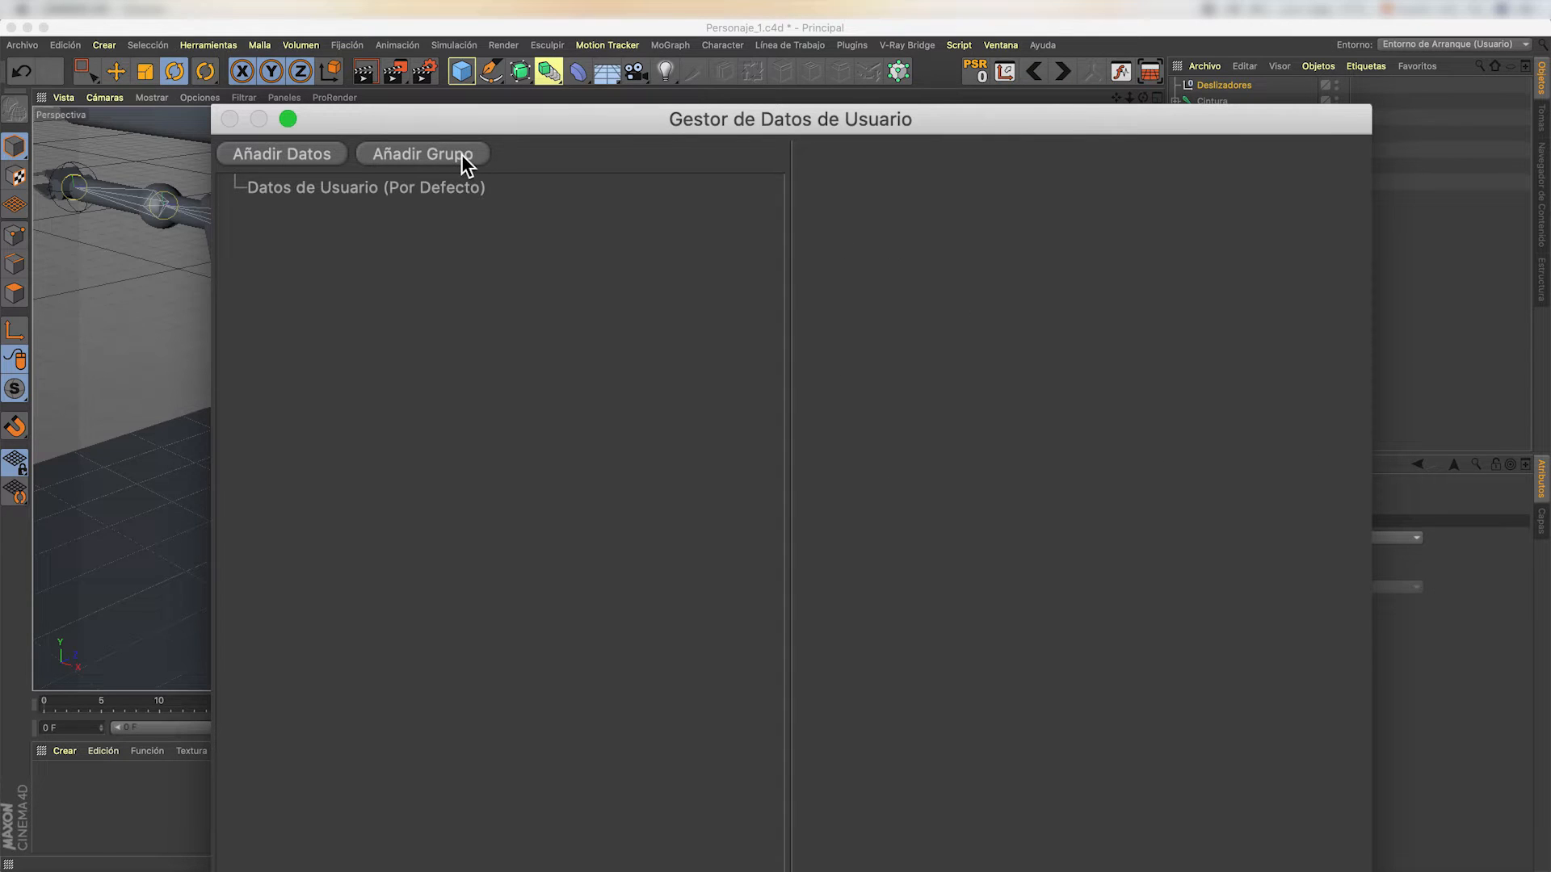
# - Add a user data group and name it Mano izquierda
pyautogui.click(464, 157)
pyautogui.click(406, 221)
pyautogui.click(294, 213)
pyautogui.moveTo(1114, 192); pyautogui.dragTo(975, 193)
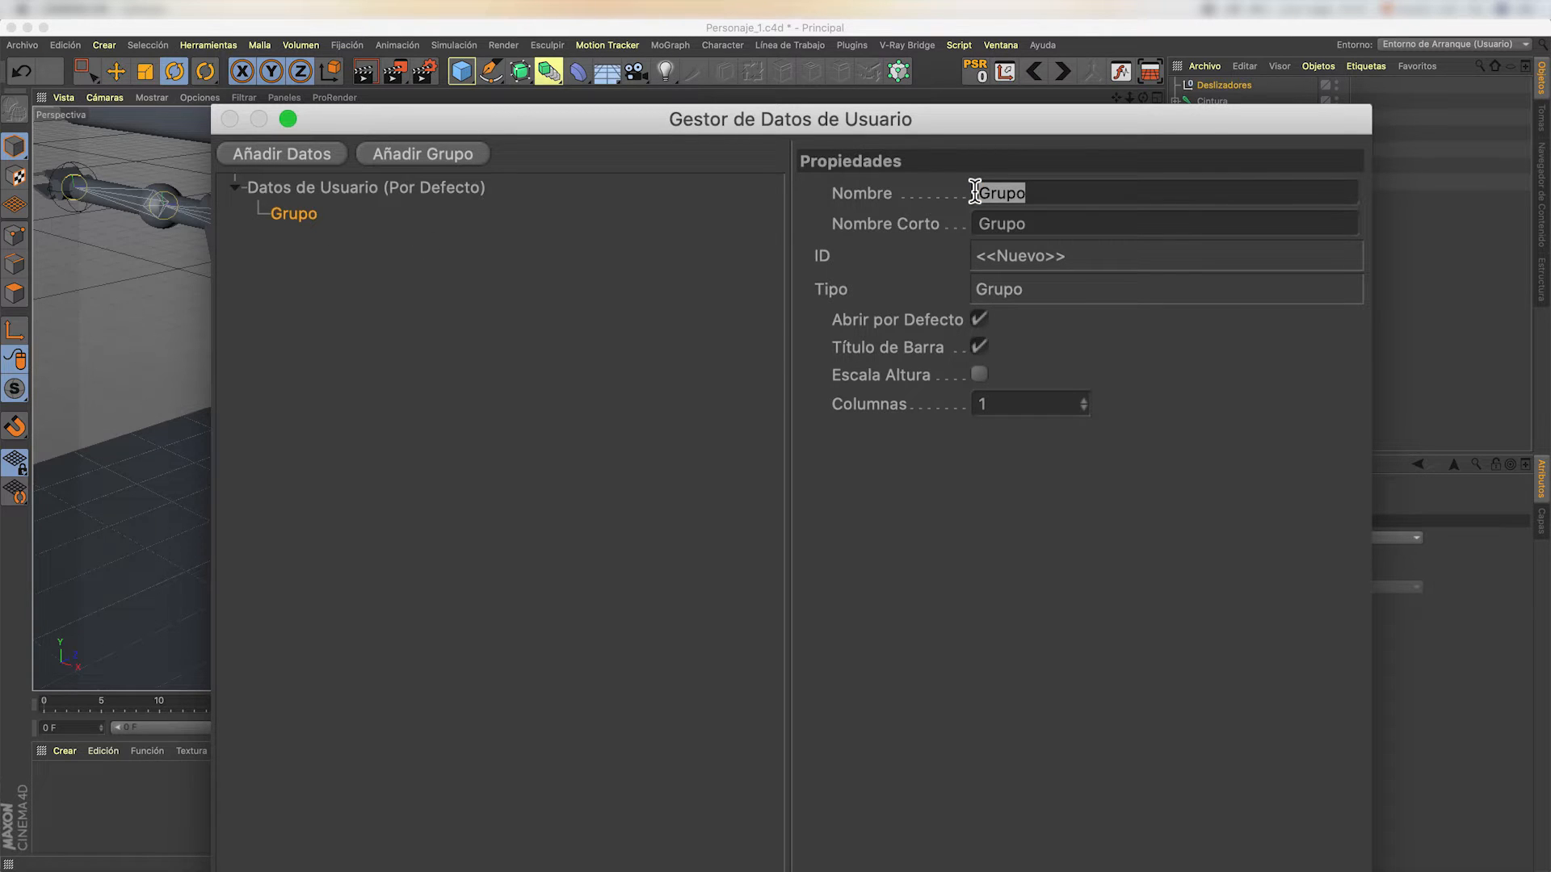
pyautogui.write('Mano izquierda')
pyautogui.press('Return')
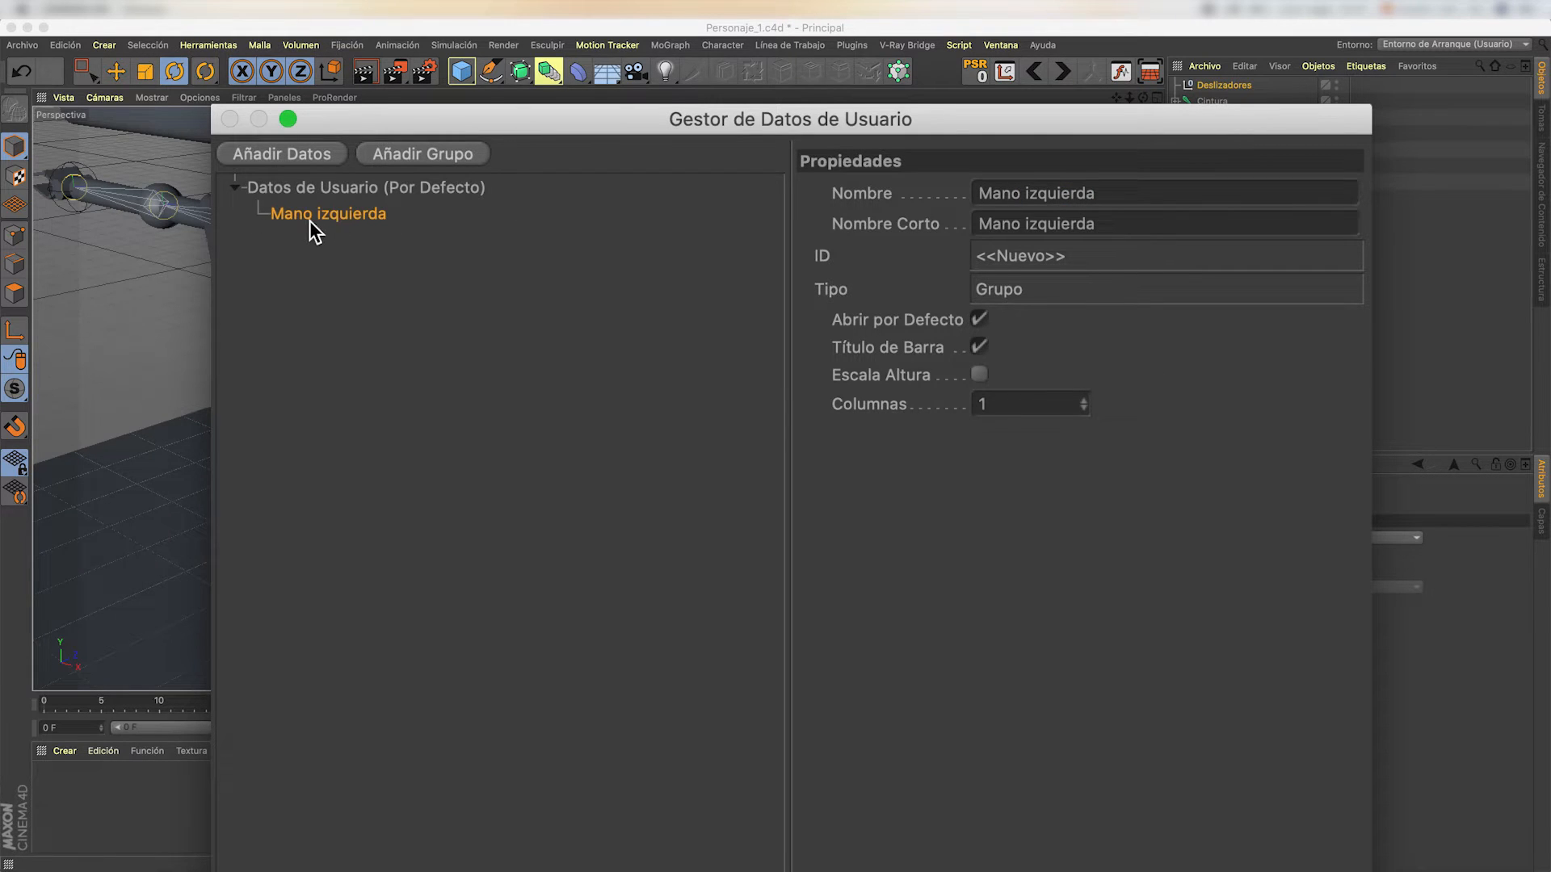
# - Add a data entry inside the Mano izquierda group and name it Muñeca_giro
pyautogui.click(312, 155)
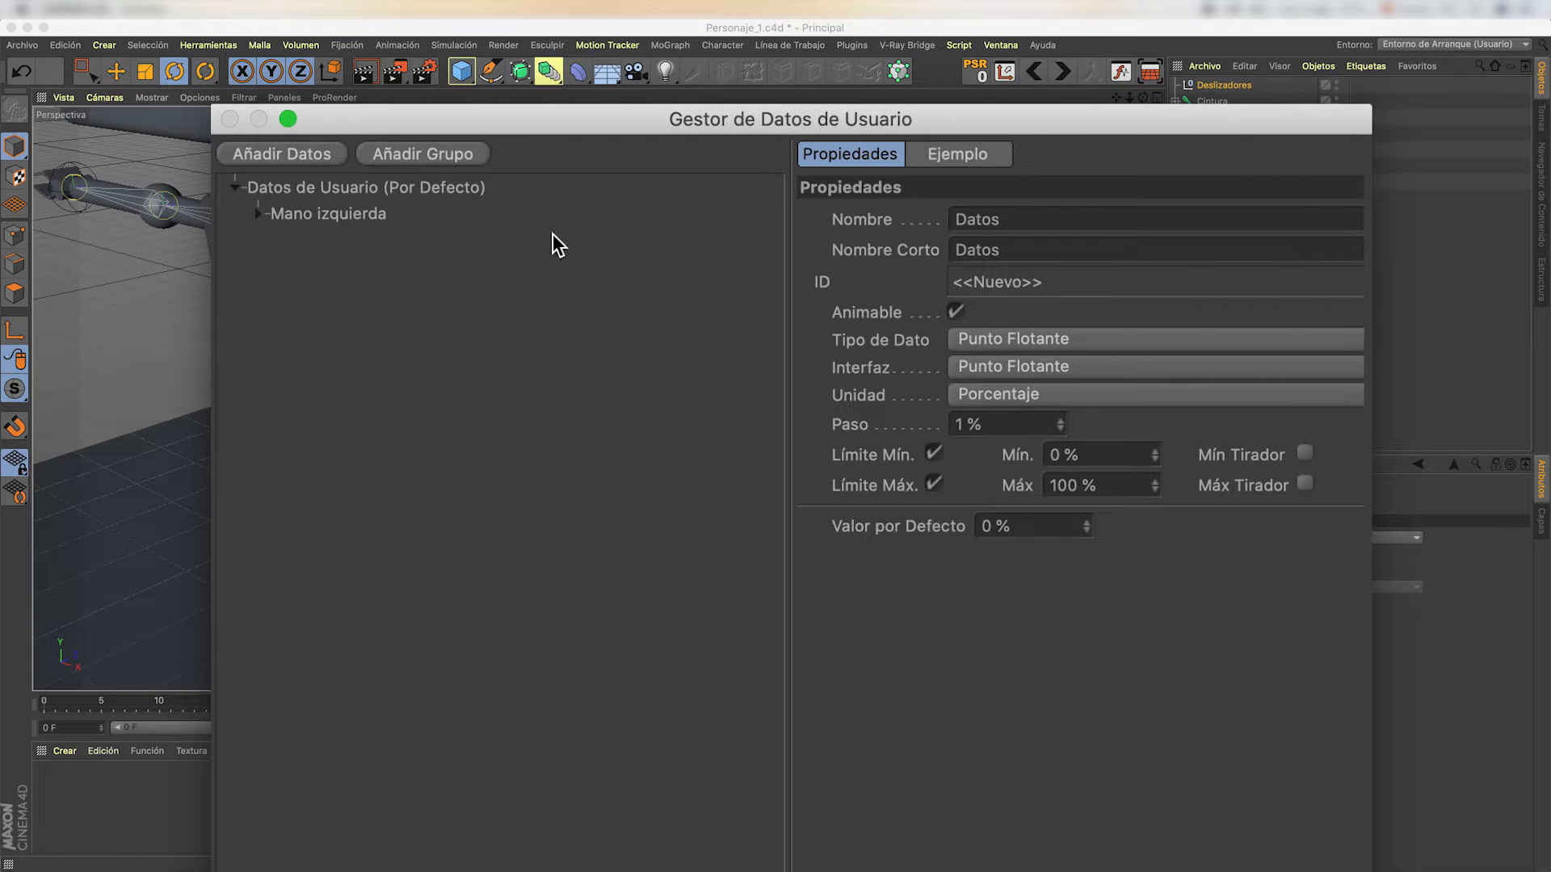
pyautogui.click(259, 213)
pyautogui.moveTo(1001, 219); pyautogui.dragTo(873, 217)
pyautogui.press('BackSpace')
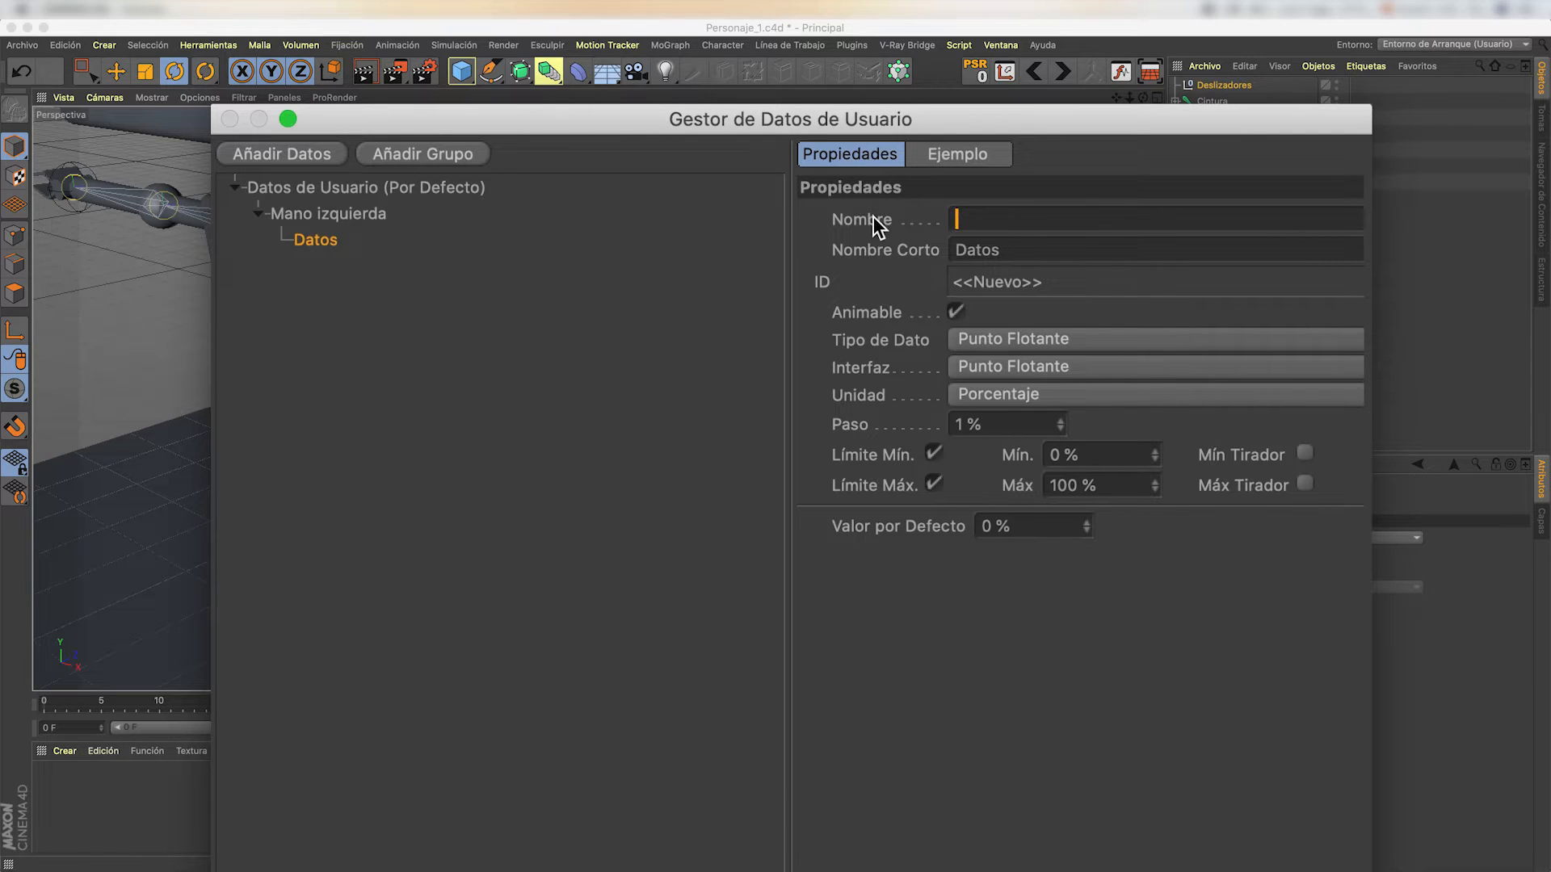
pyautogui.write('Muñeca_giro')
pyautogui.press('Return')
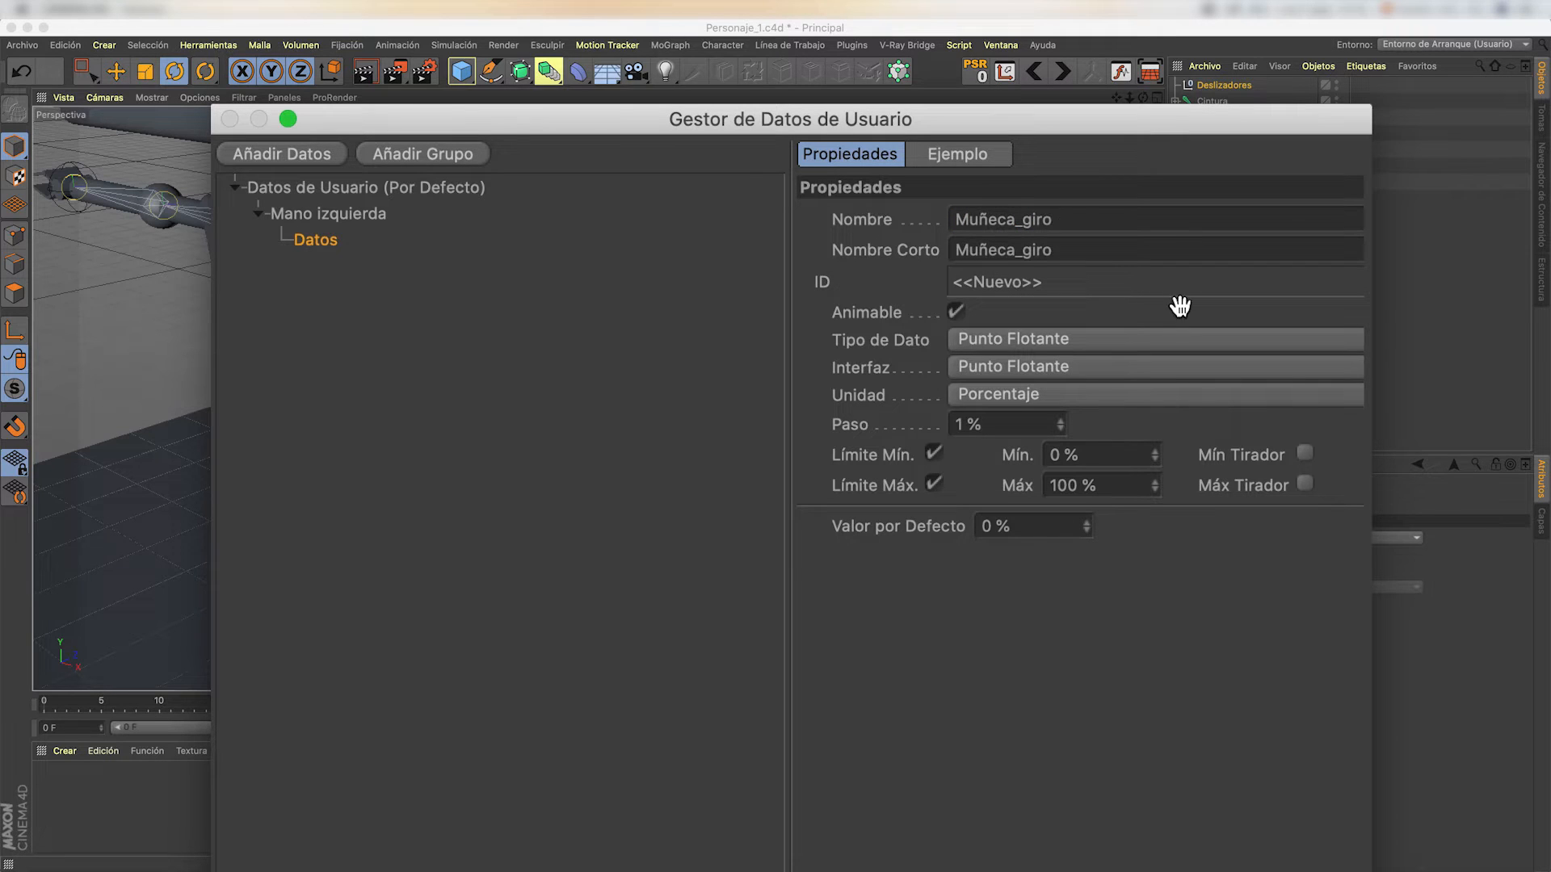
# - Keep Muñeca_giro's data type as Punto Flotante and set its interface to Deslizador Punto Flotante
pyautogui.click(1175, 346)
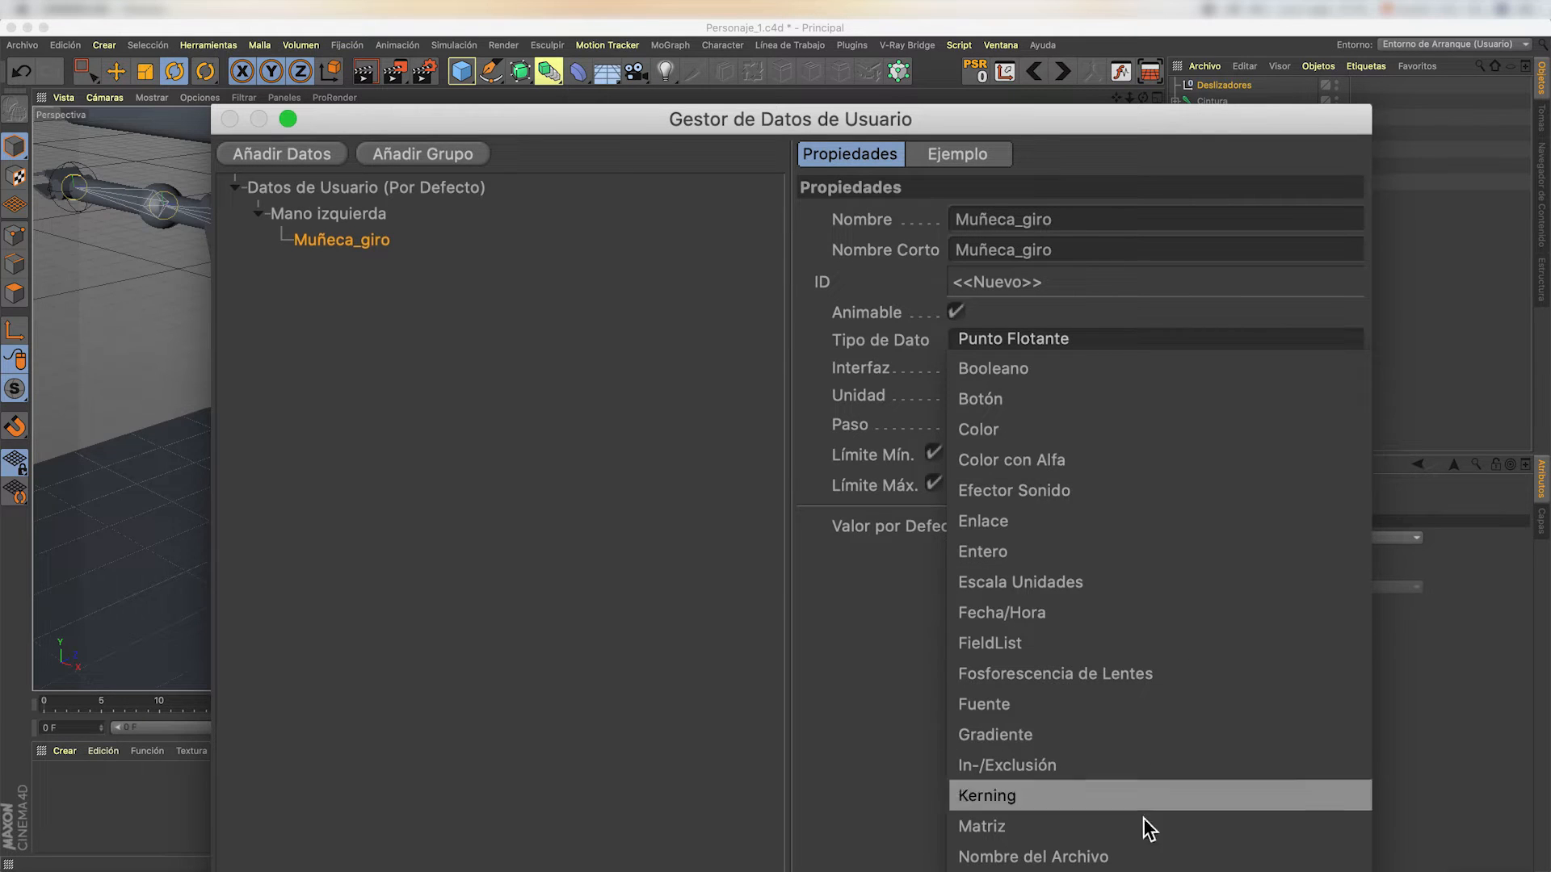
pyautogui.press('Escape')
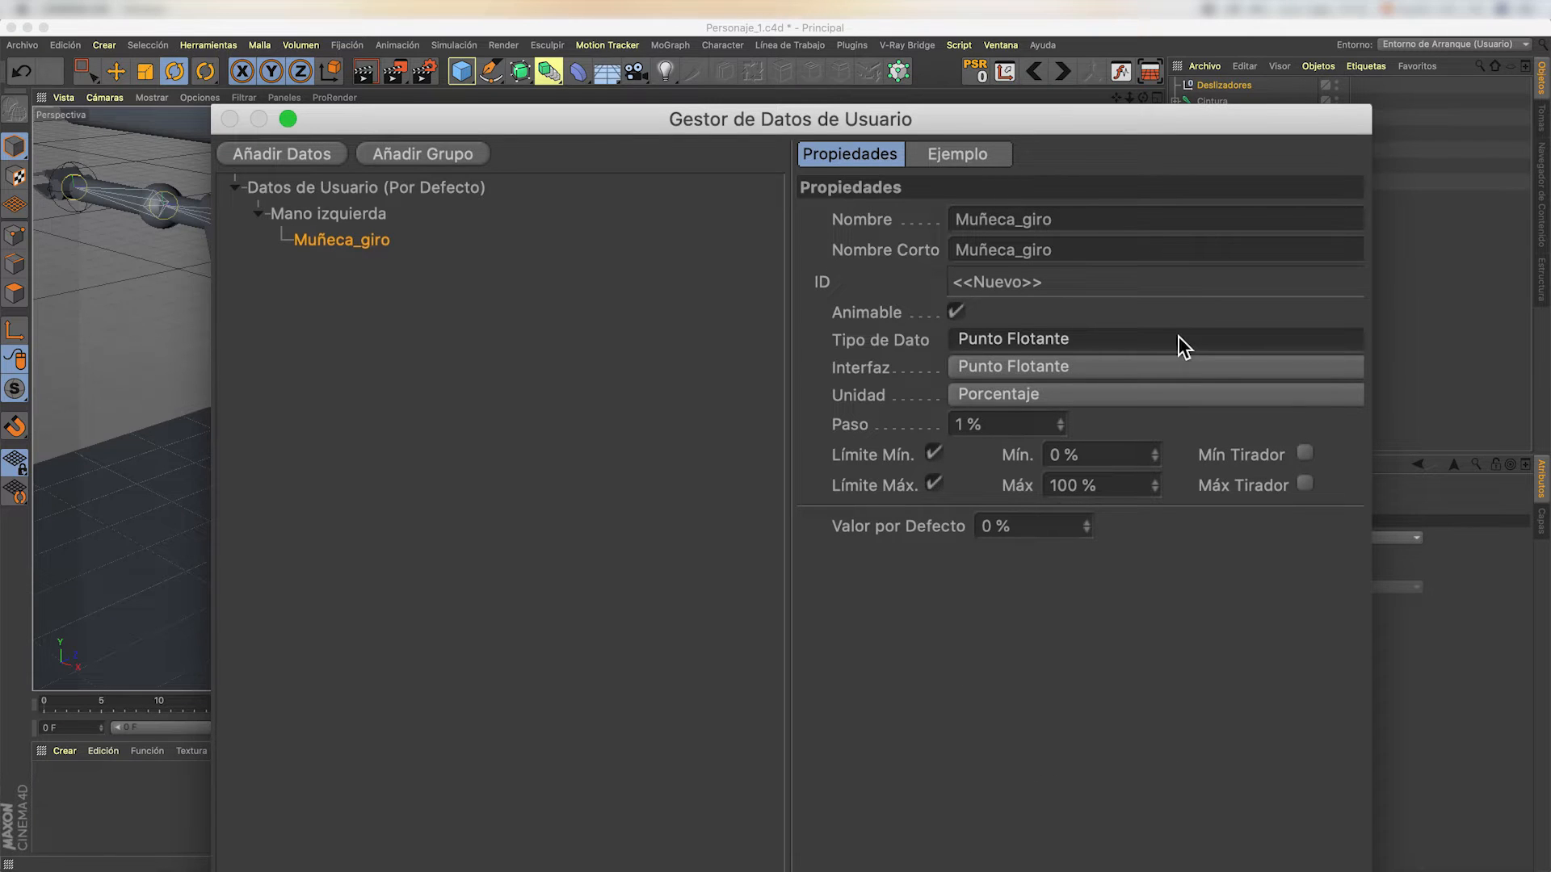
pyautogui.click(1032, 368)
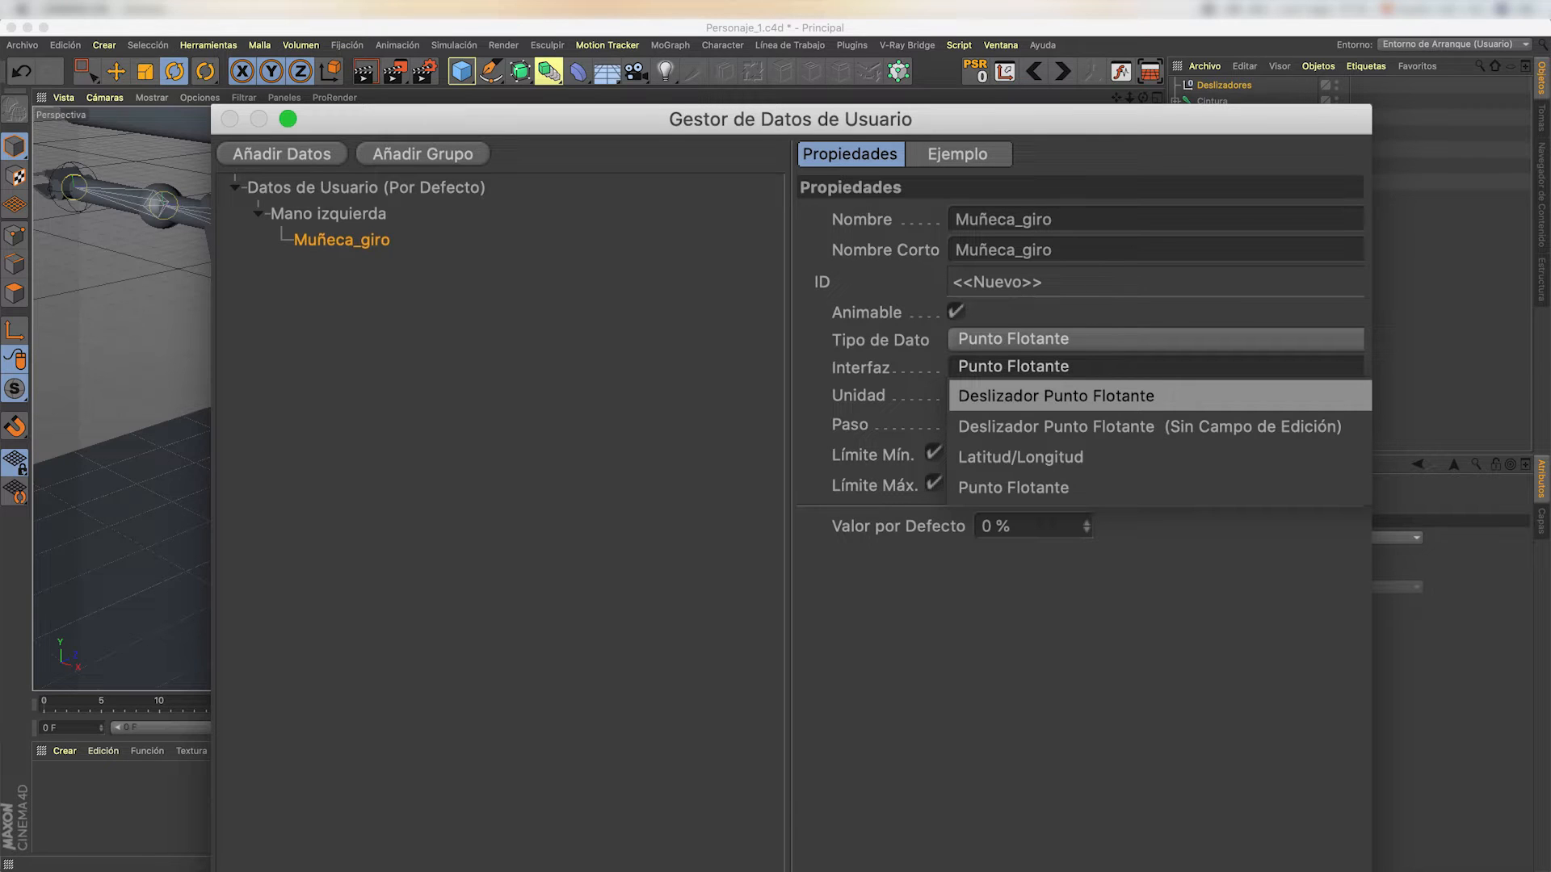
pyautogui.click(1057, 396)
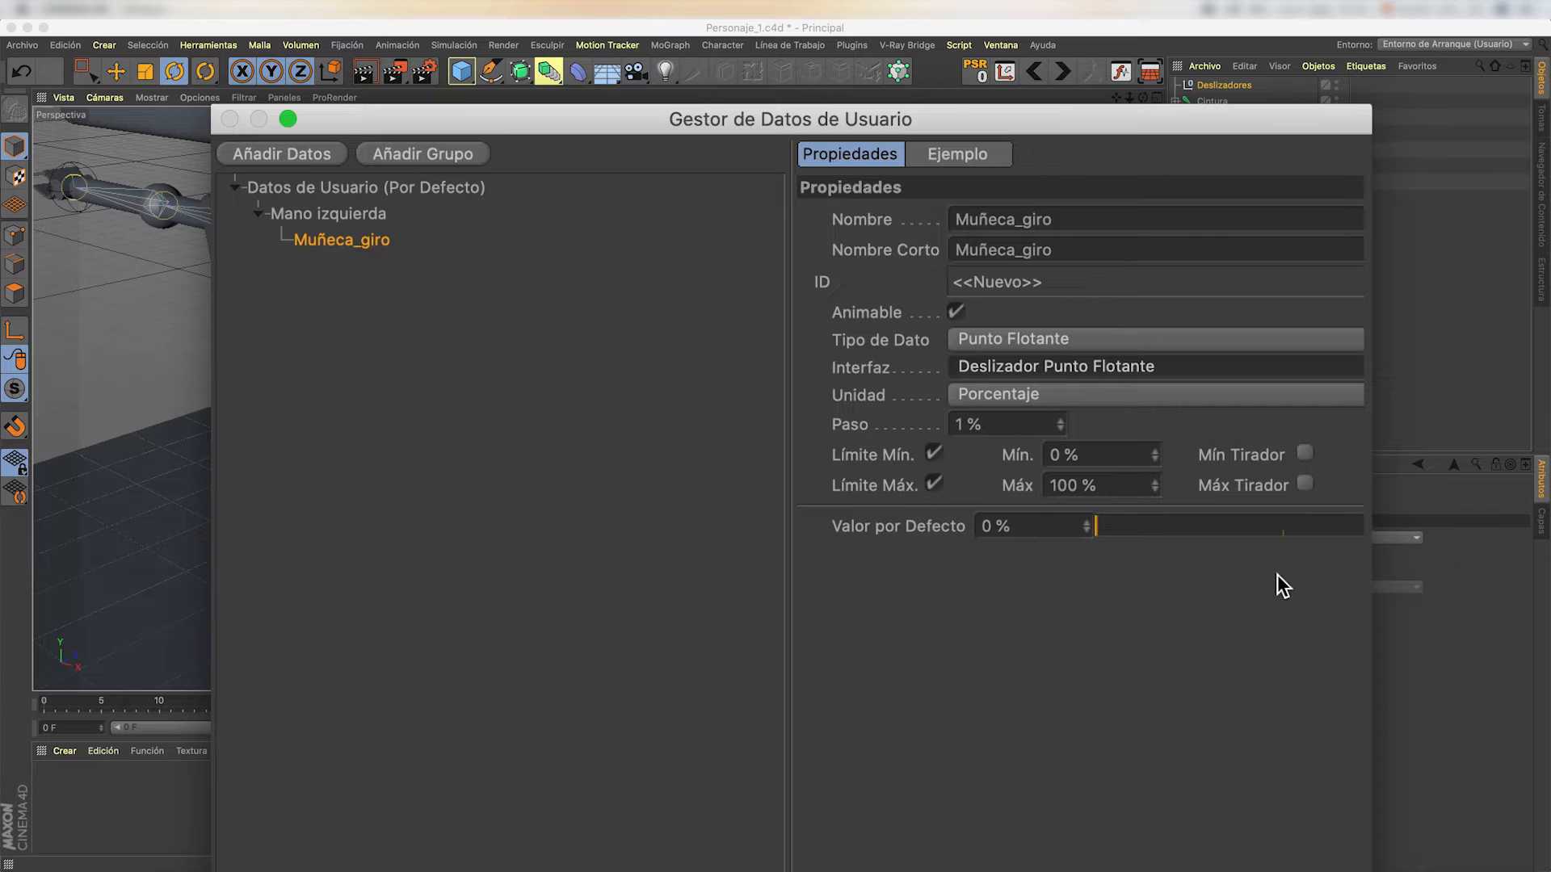
# - Set the default value of Muñeca_giro to 25 %
pyautogui.click(1089, 461)
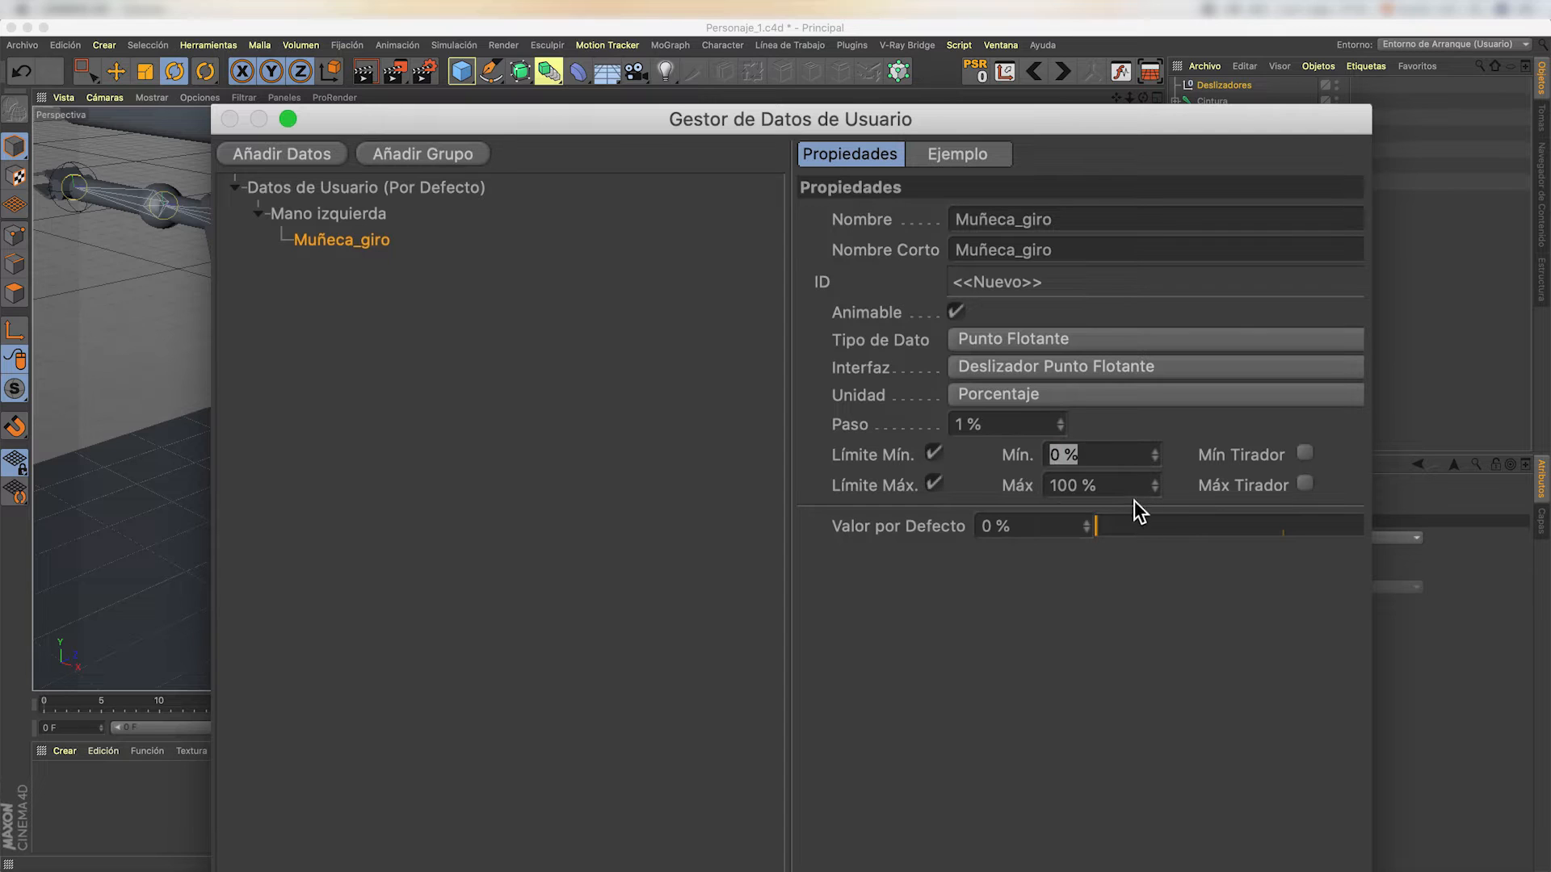
pyautogui.click(970, 559)
pyautogui.click(995, 525)
pyautogui.write('25')
pyautogui.press('Return')
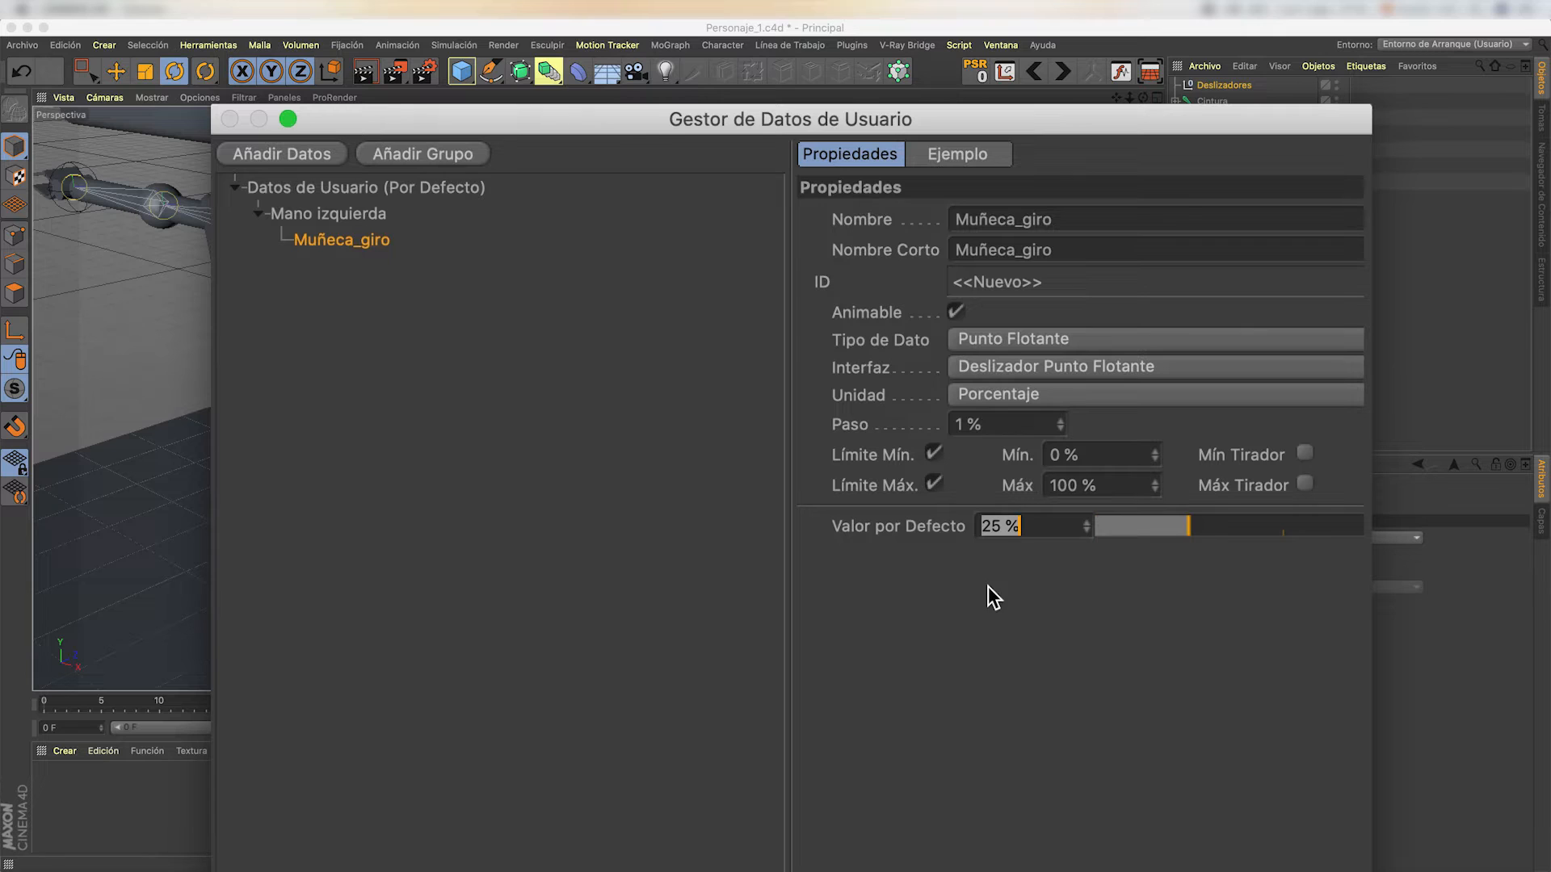
# - Try out Muñeca_giro's default-value slider, bring it back to 0 % and accept the user data
pyautogui.moveTo(1184, 526); pyautogui.dragTo(1126, 541)
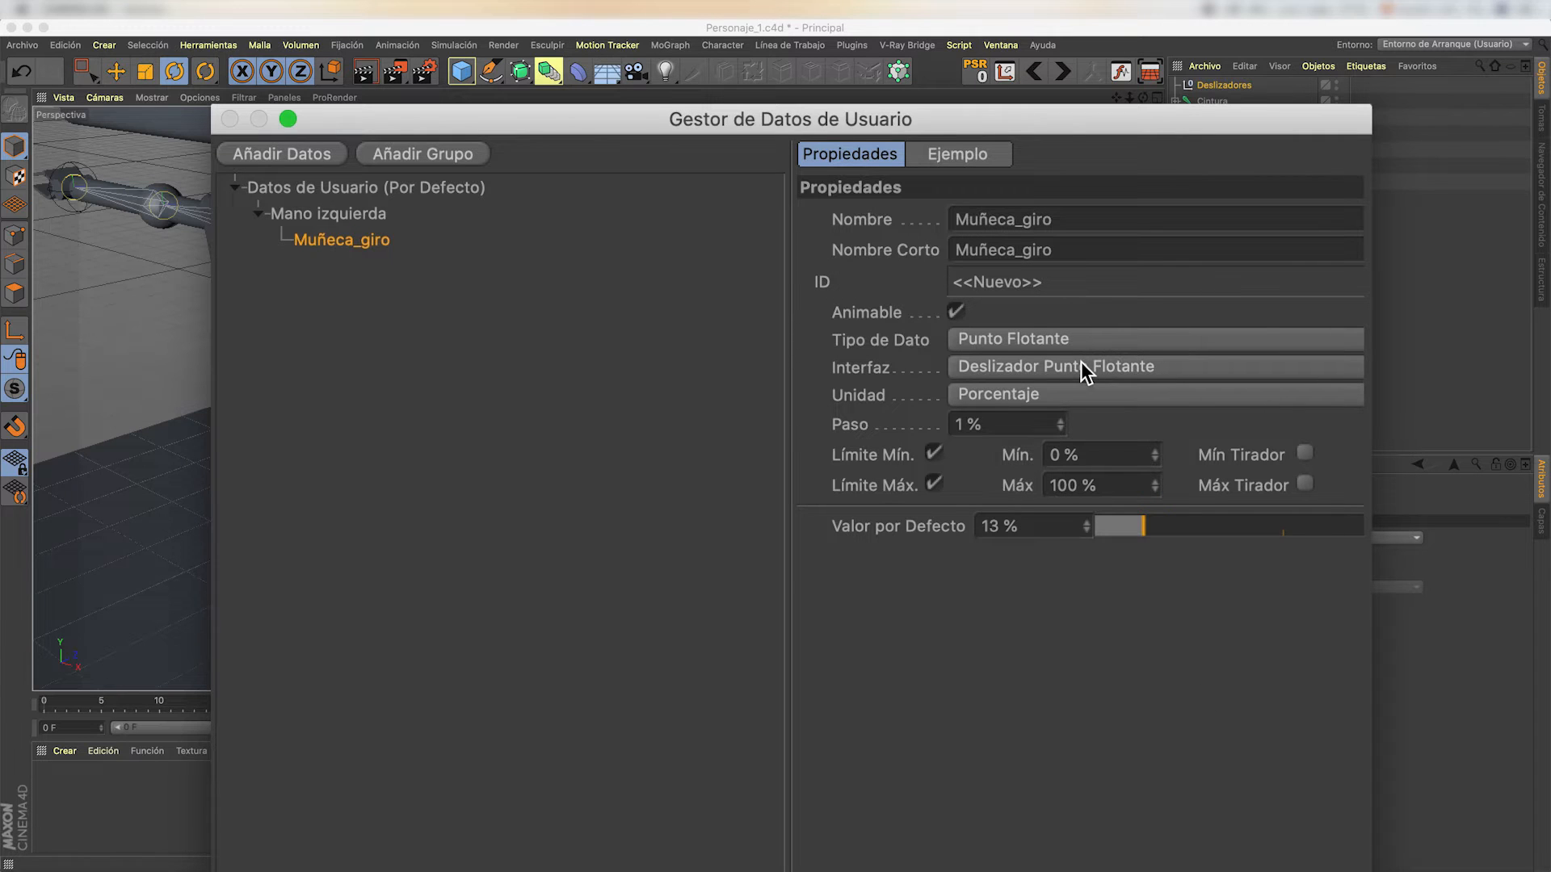
pyautogui.moveTo(1140, 526); pyautogui.dragTo(1317, 580)
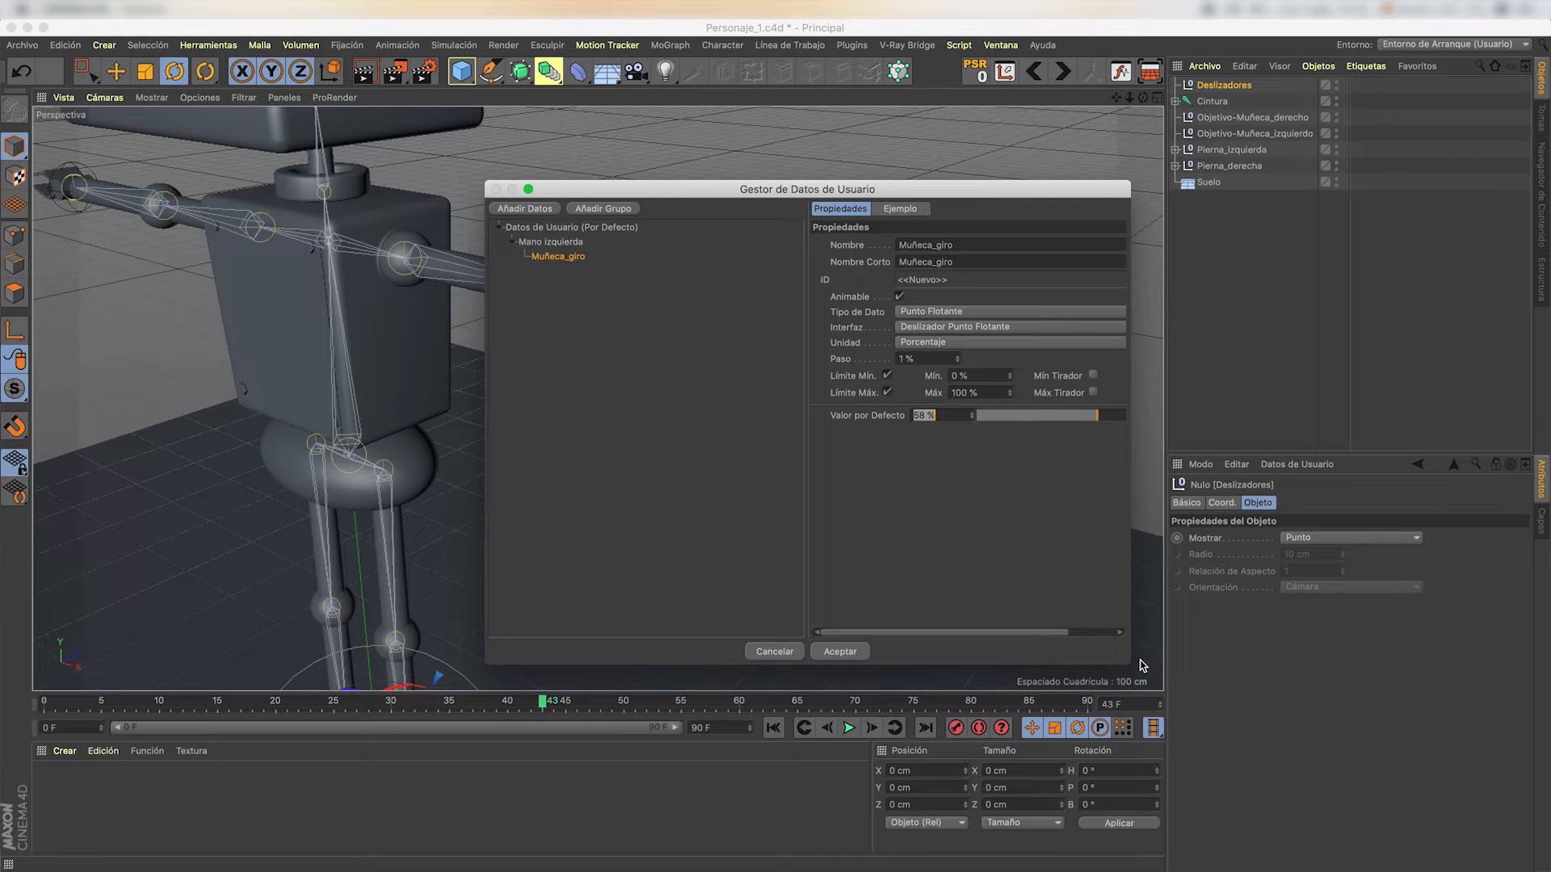
pyautogui.moveTo(1131, 664); pyautogui.dragTo(1211, 682)
pyautogui.click(1042, 432)
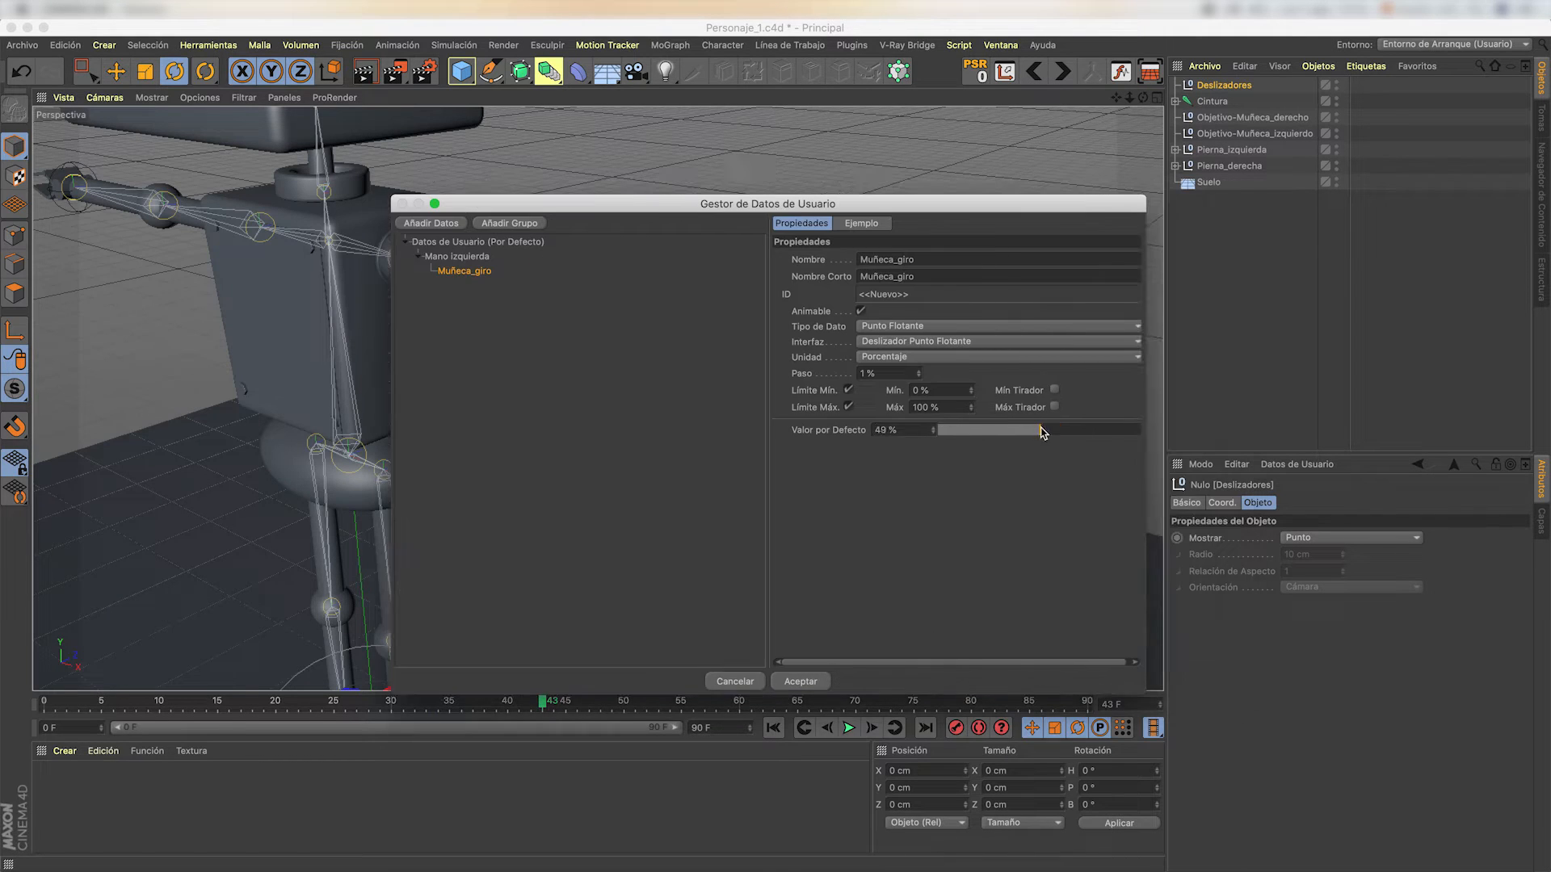
pyautogui.moveTo(1041, 432); pyautogui.dragTo(929, 433)
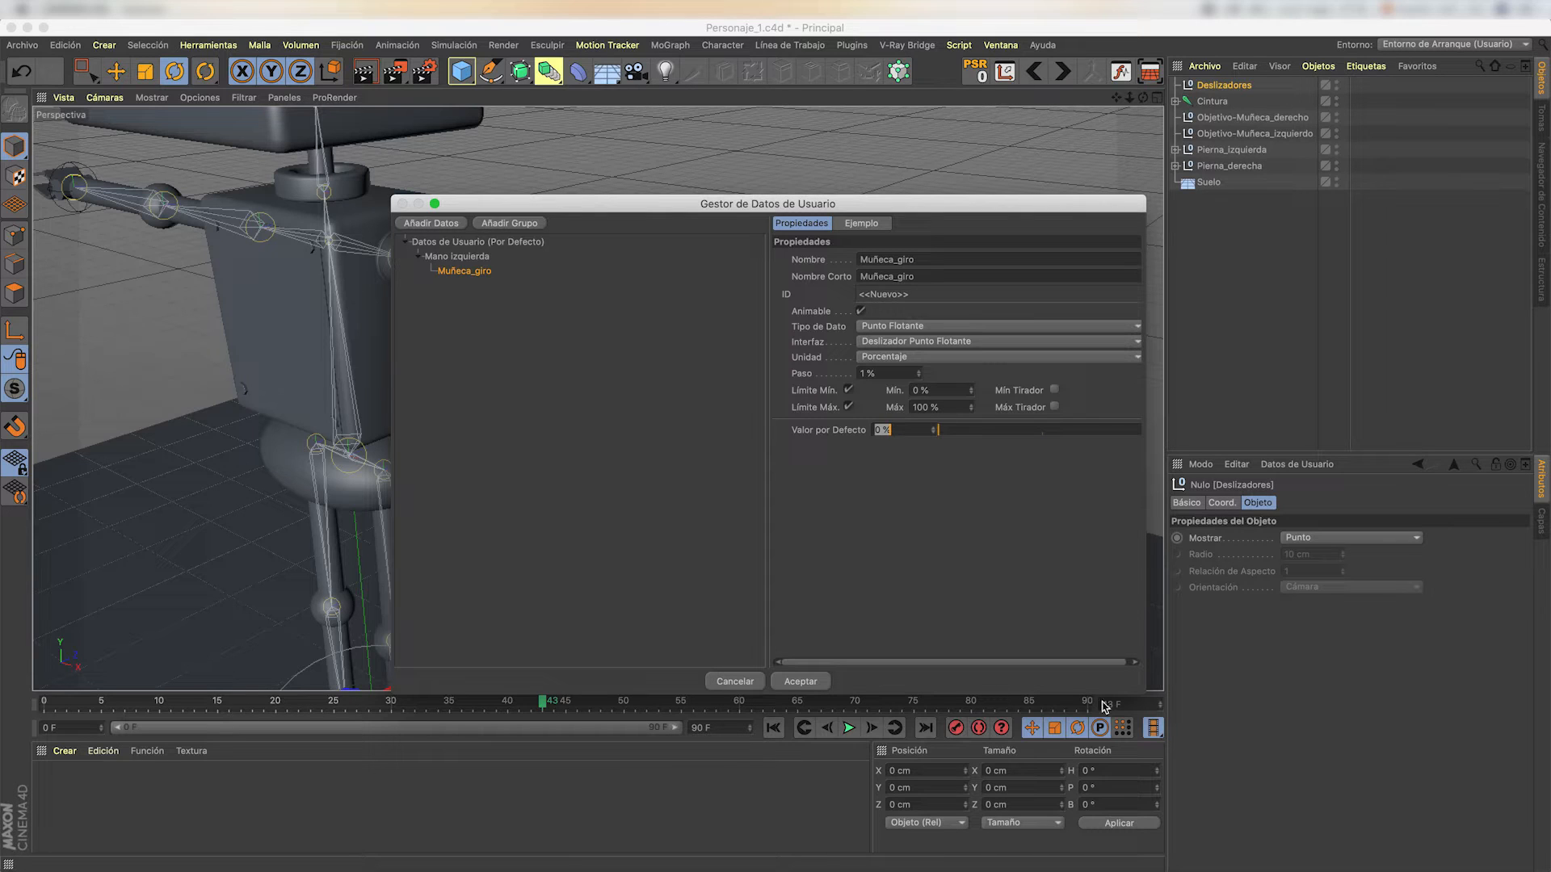
pyautogui.click(803, 681)
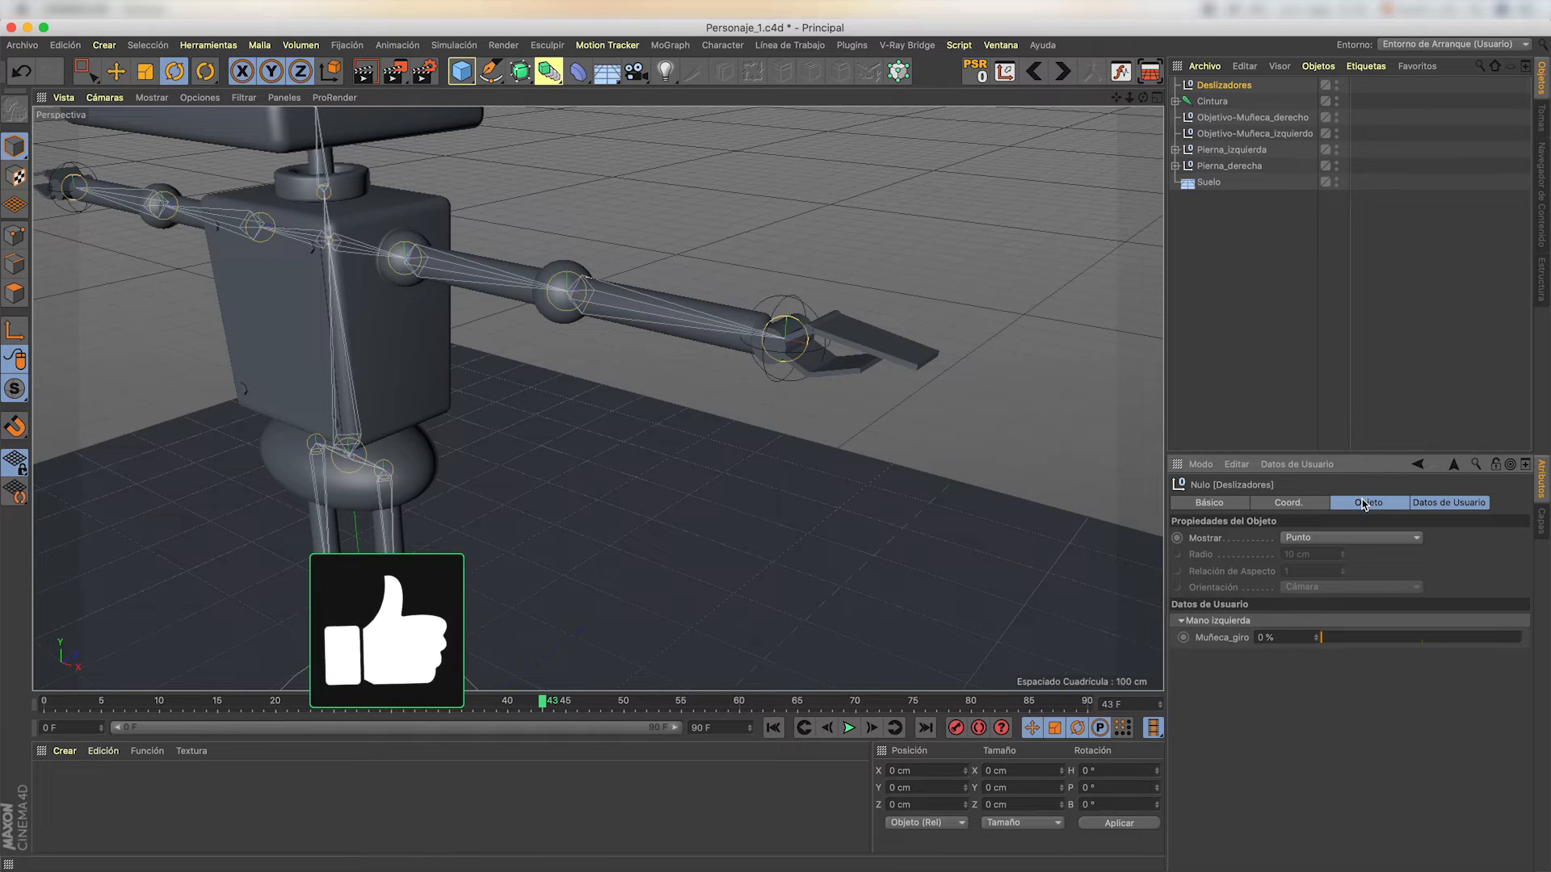
# - Look through the Deslizadores null's coordinate and object attributes and display its user data with the Muñeca_giro slider
pyautogui.click(1244, 509)
pyautogui.click(1287, 504)
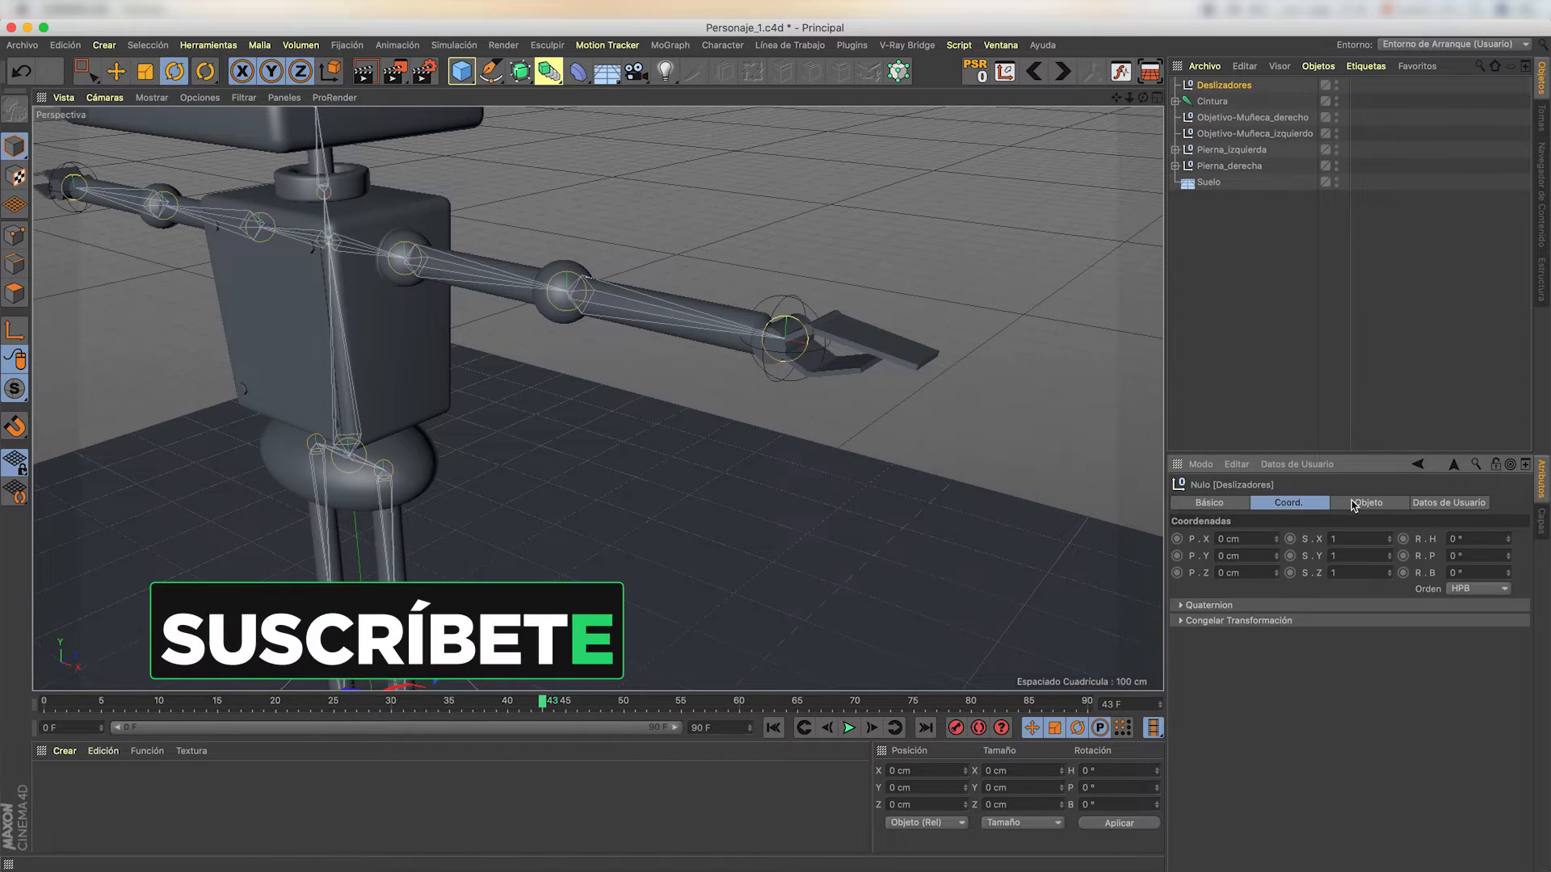
pyautogui.click(1354, 504)
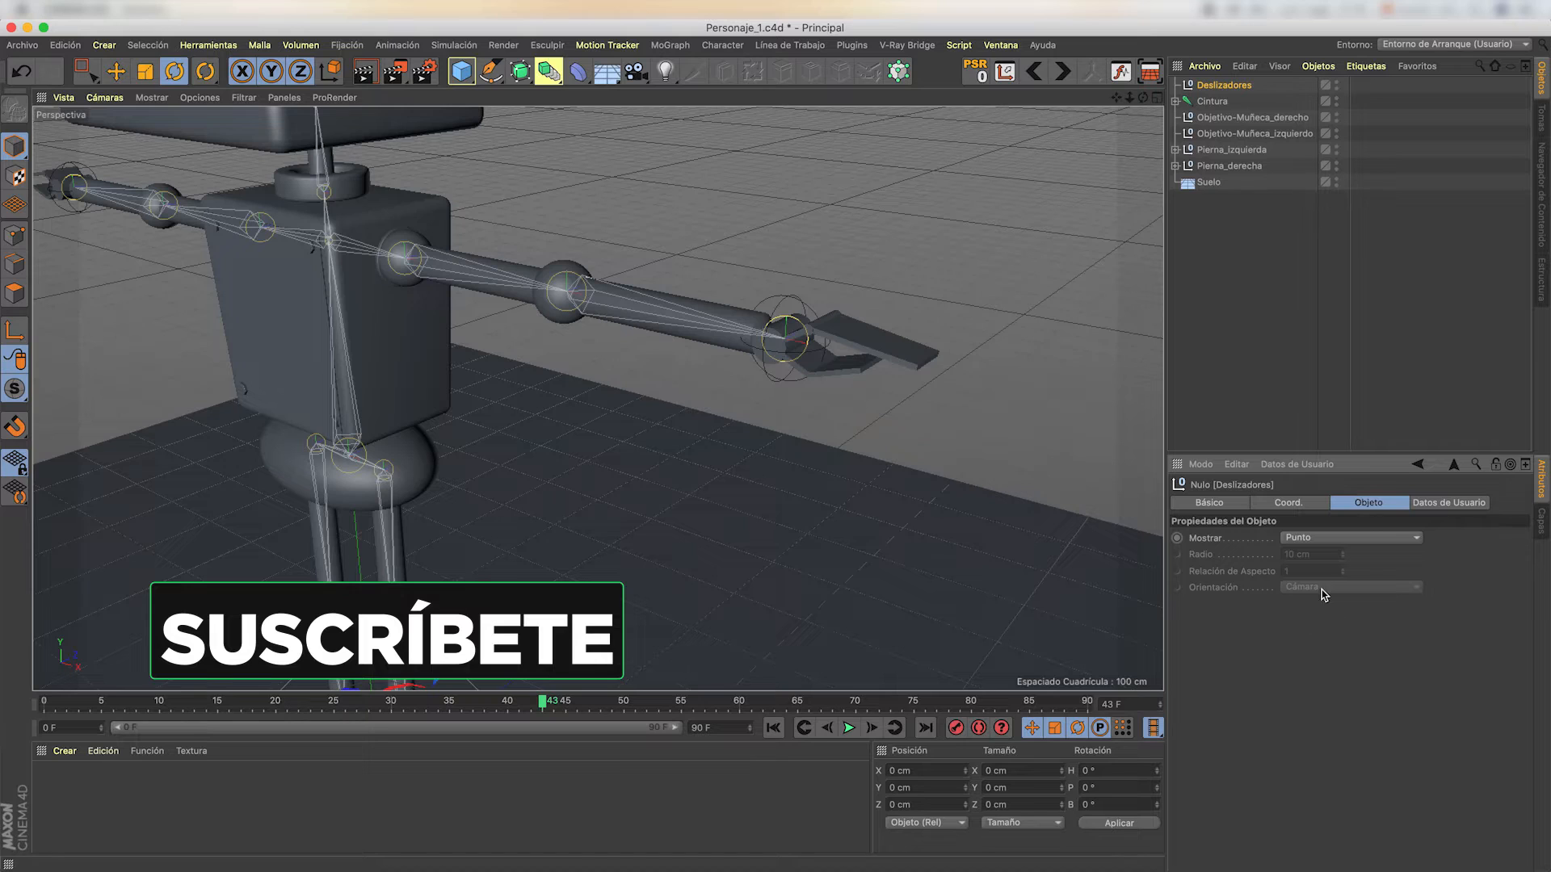
pyautogui.click(1451, 504)
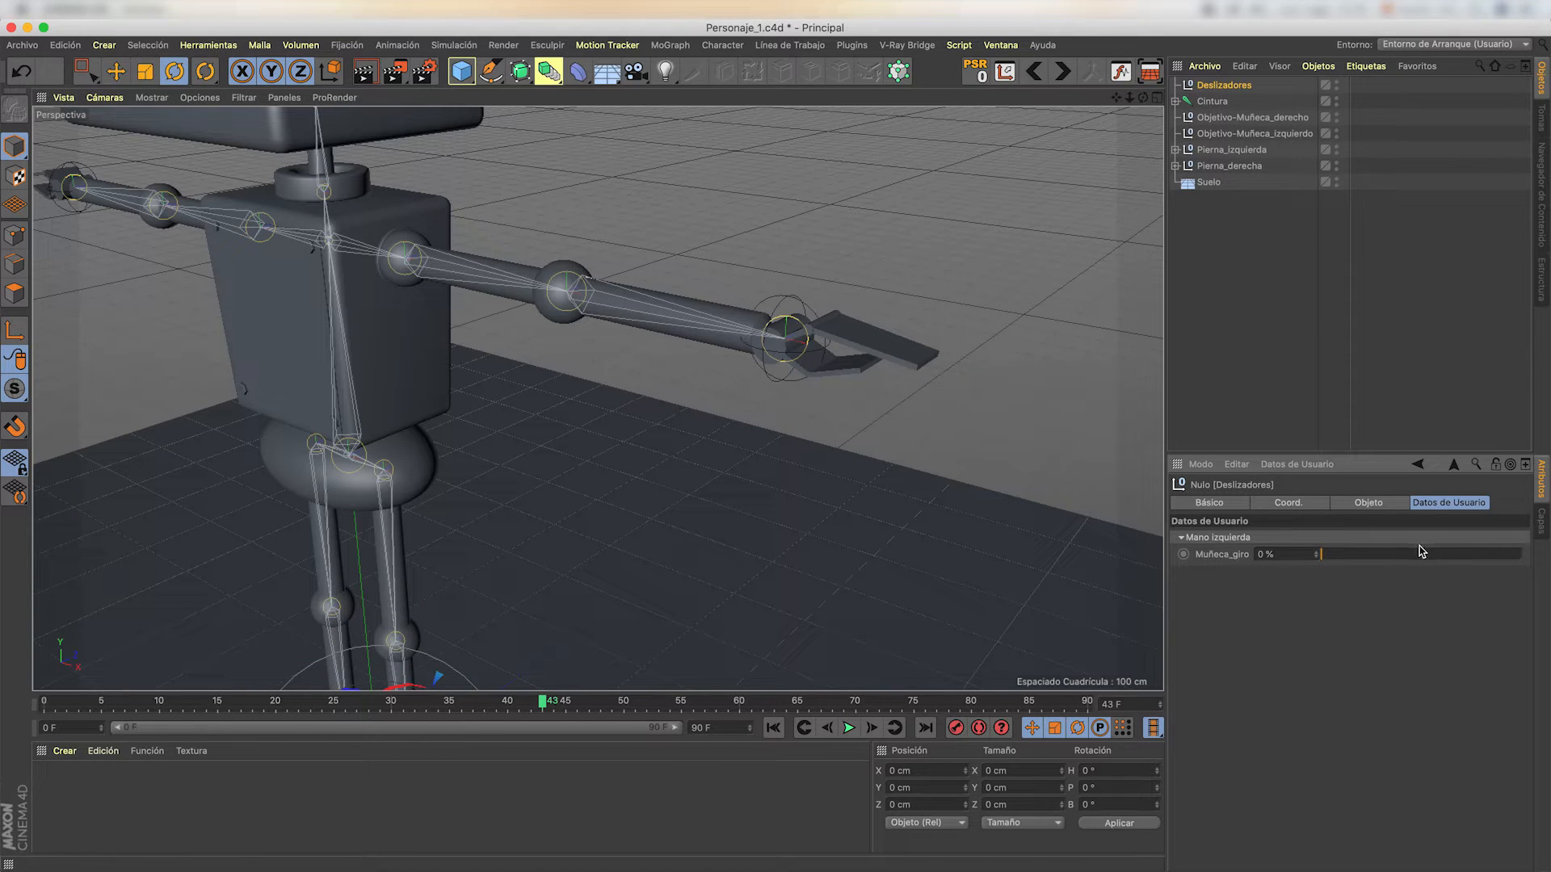
# - Try out the Muñeca_giro slider and set its value to 50 %
pyautogui.moveTo(1337, 555); pyautogui.dragTo(1418, 572)
pyautogui.click(1294, 554)
pyautogui.write('5')
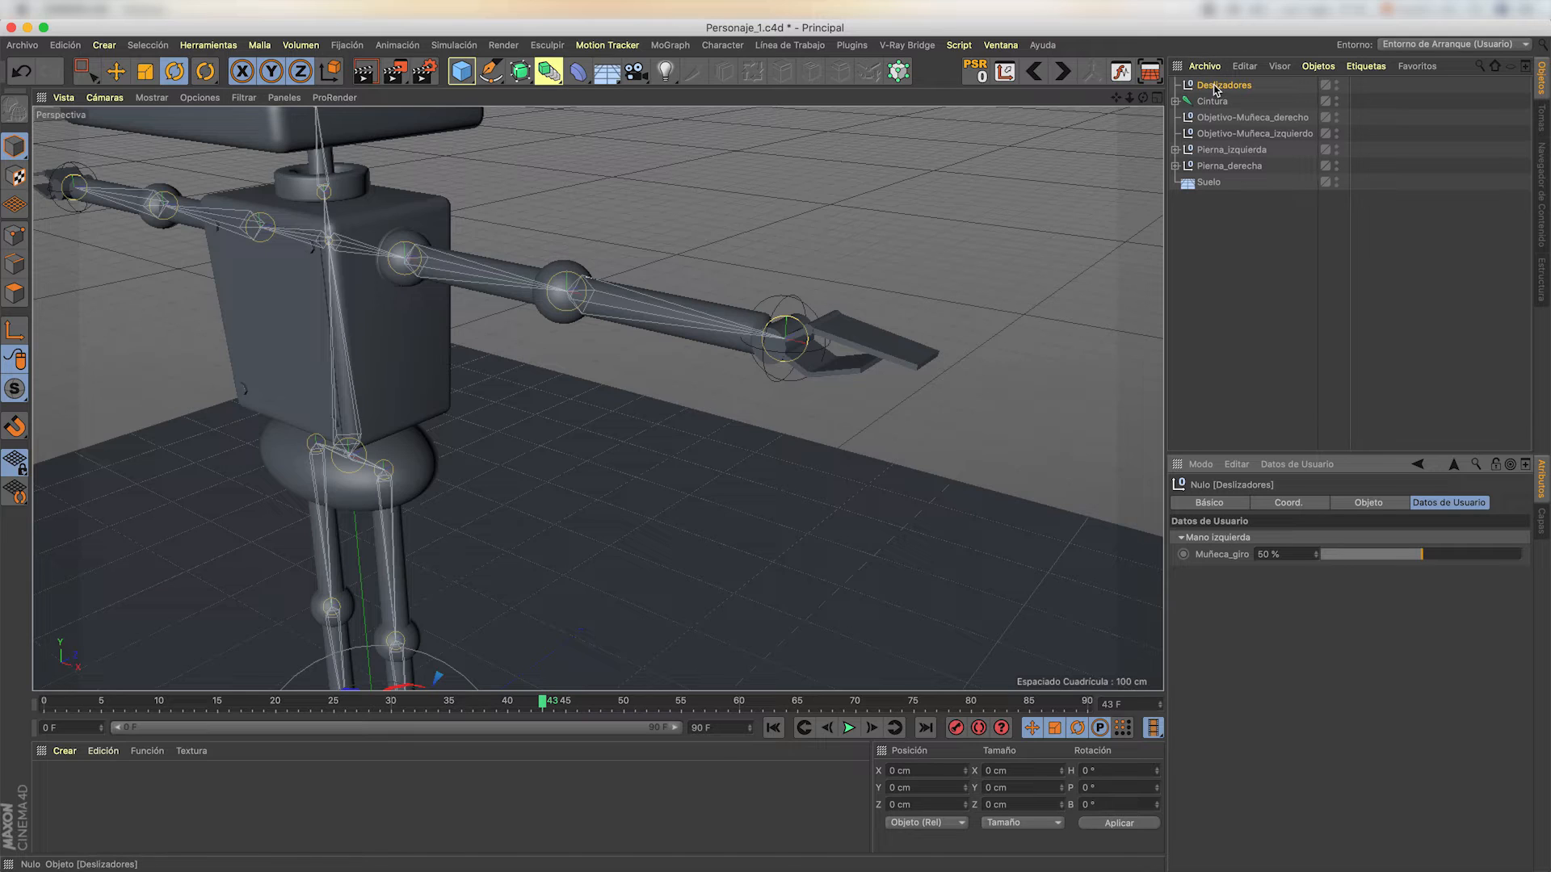
# - Add an XPresso tag to the Deslizadores null and reposition its XPresso editor window
pyautogui.click(1365, 67)
pyautogui.moveTo(1365, 90)
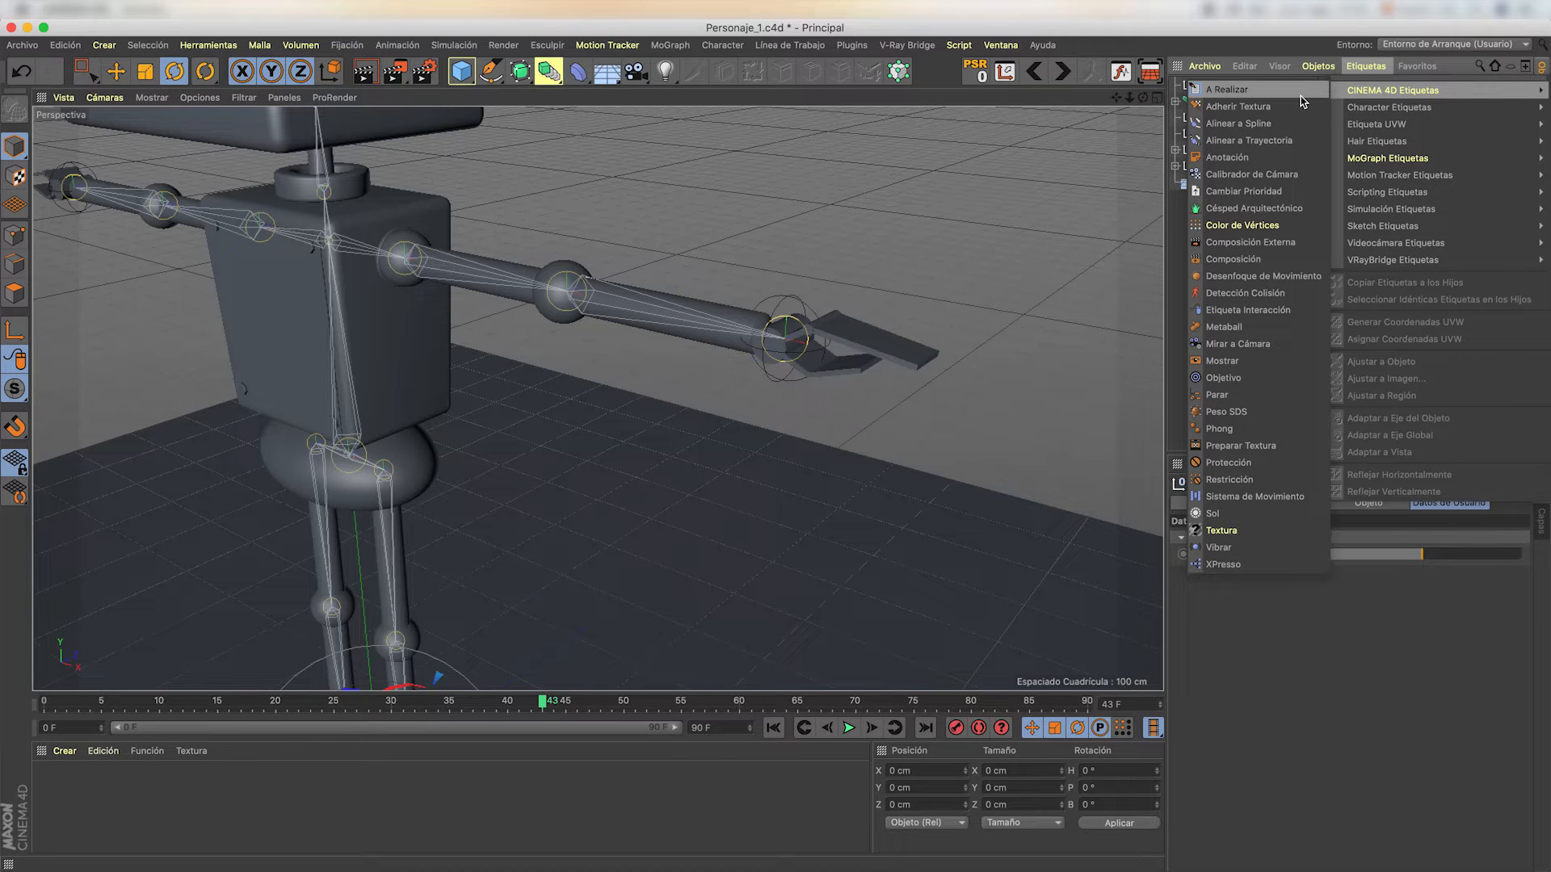
pyautogui.click(1312, 564)
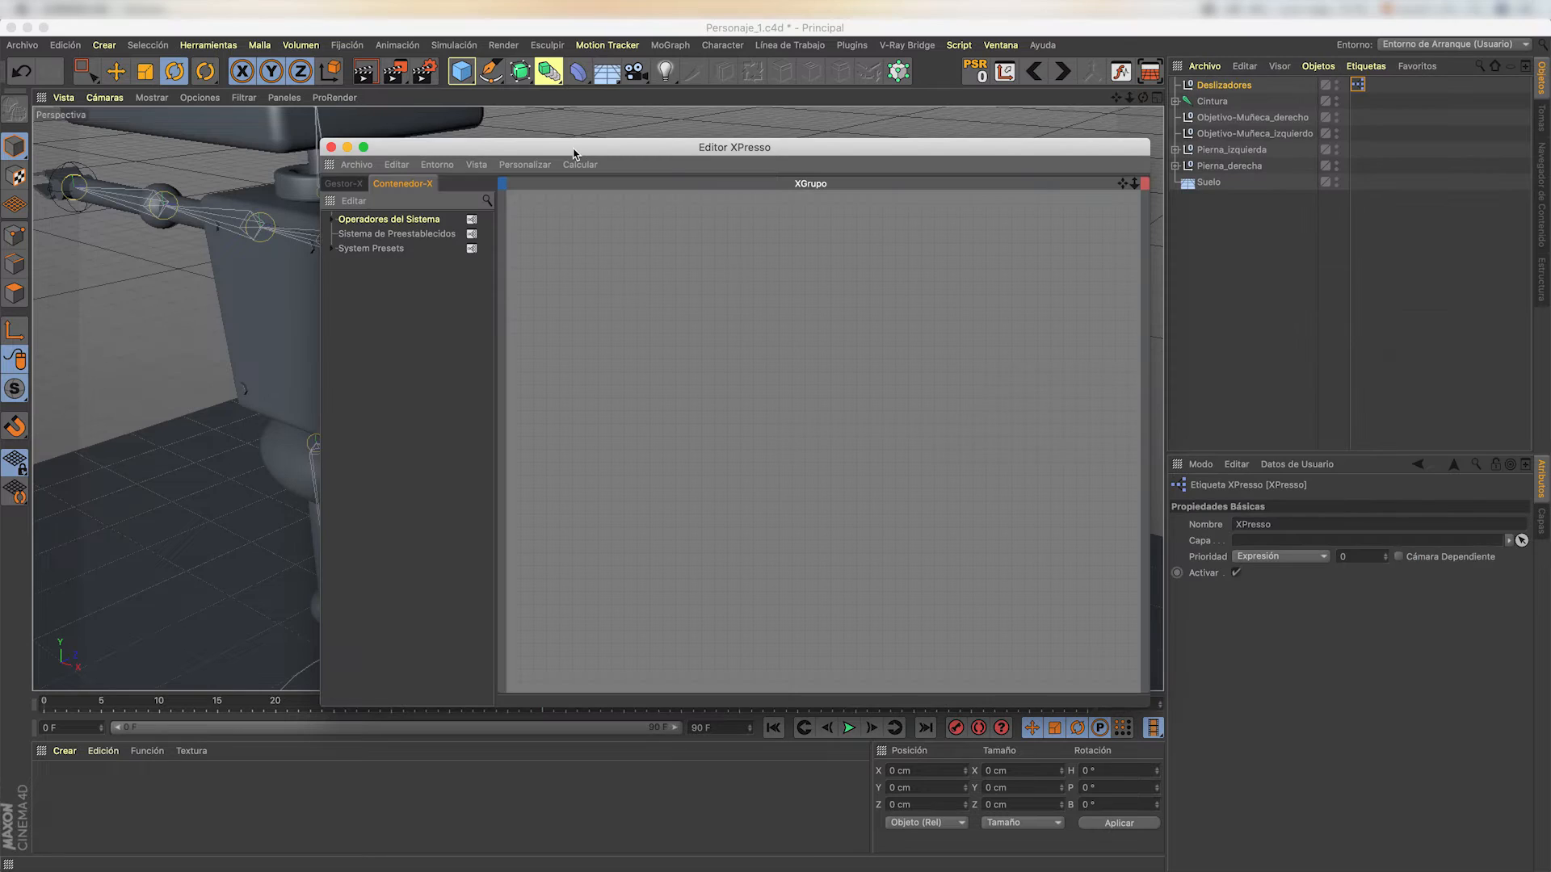
pyautogui.moveTo(574, 154); pyautogui.dragTo(592, 167)
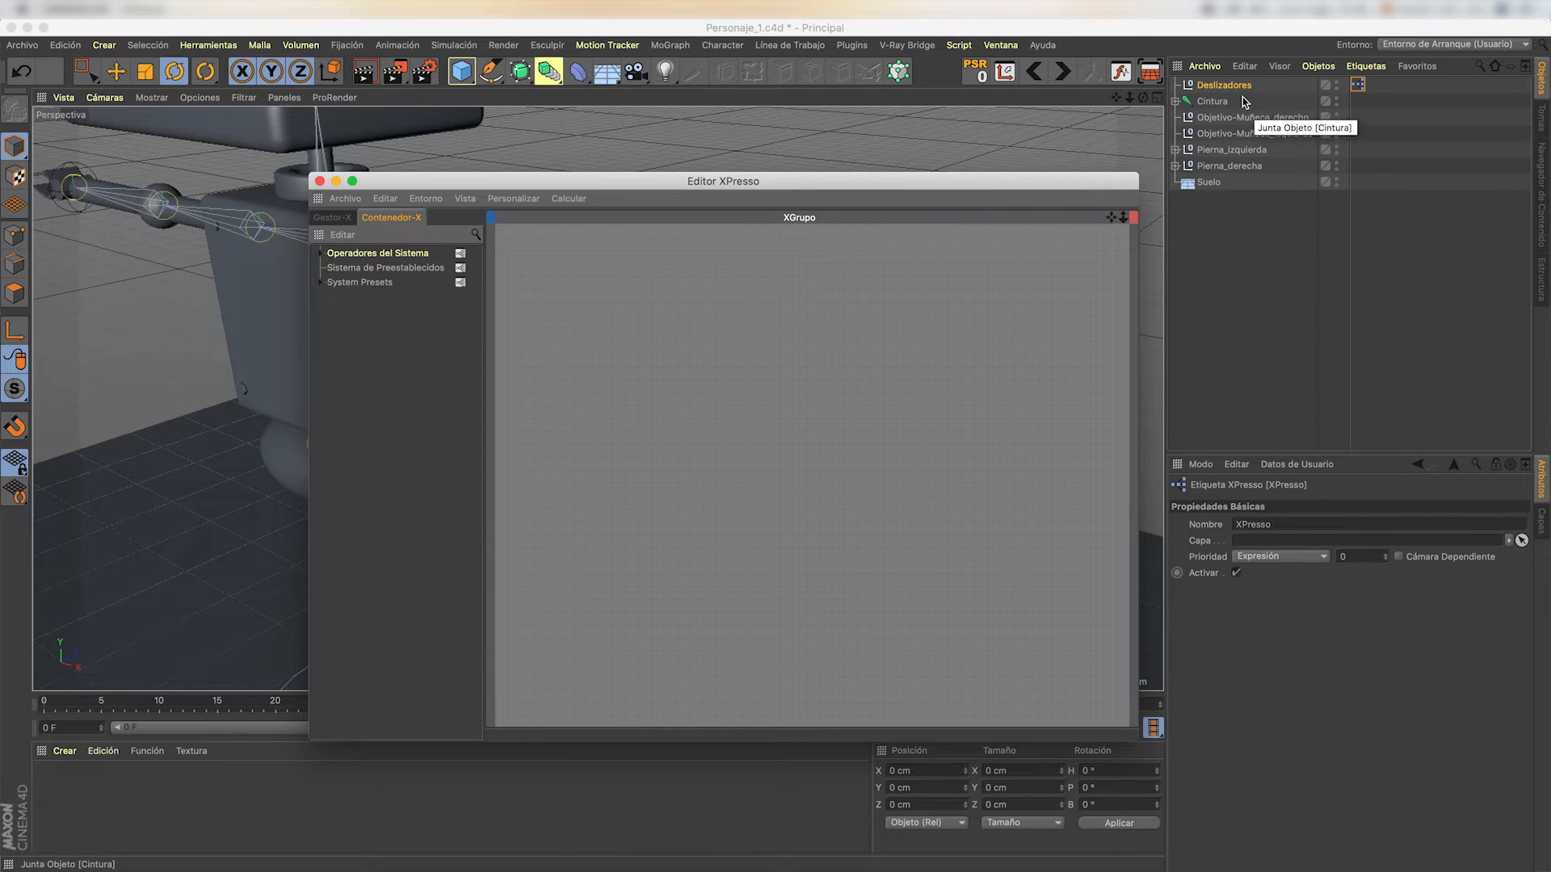
# - Add the Deslizadores null as a node in the XPresso editor, enlarge it slightly and place it near the graph's upper left
pyautogui.moveTo(1236, 90); pyautogui.dragTo(644, 357)
pyautogui.moveTo(764, 183); pyautogui.dragTo(710, 171)
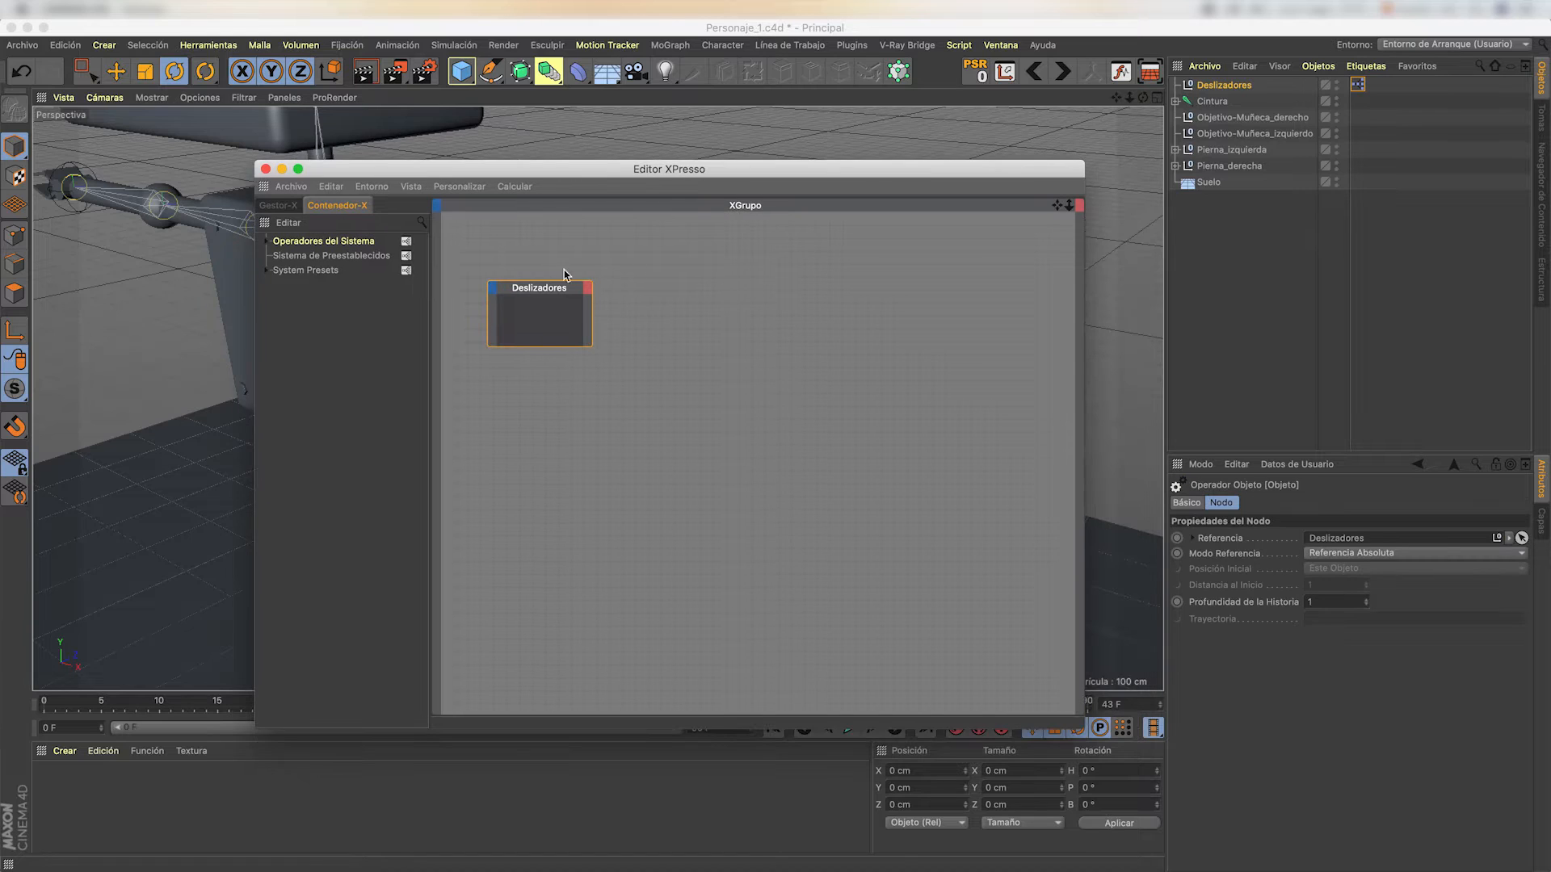
pyautogui.moveTo(552, 289)
pyautogui.mouseDown()
pyautogui.moveTo(570, 292)
pyautogui.moveTo(618, 425)
pyautogui.moveTo(575, 295)
pyautogui.mouseUp()
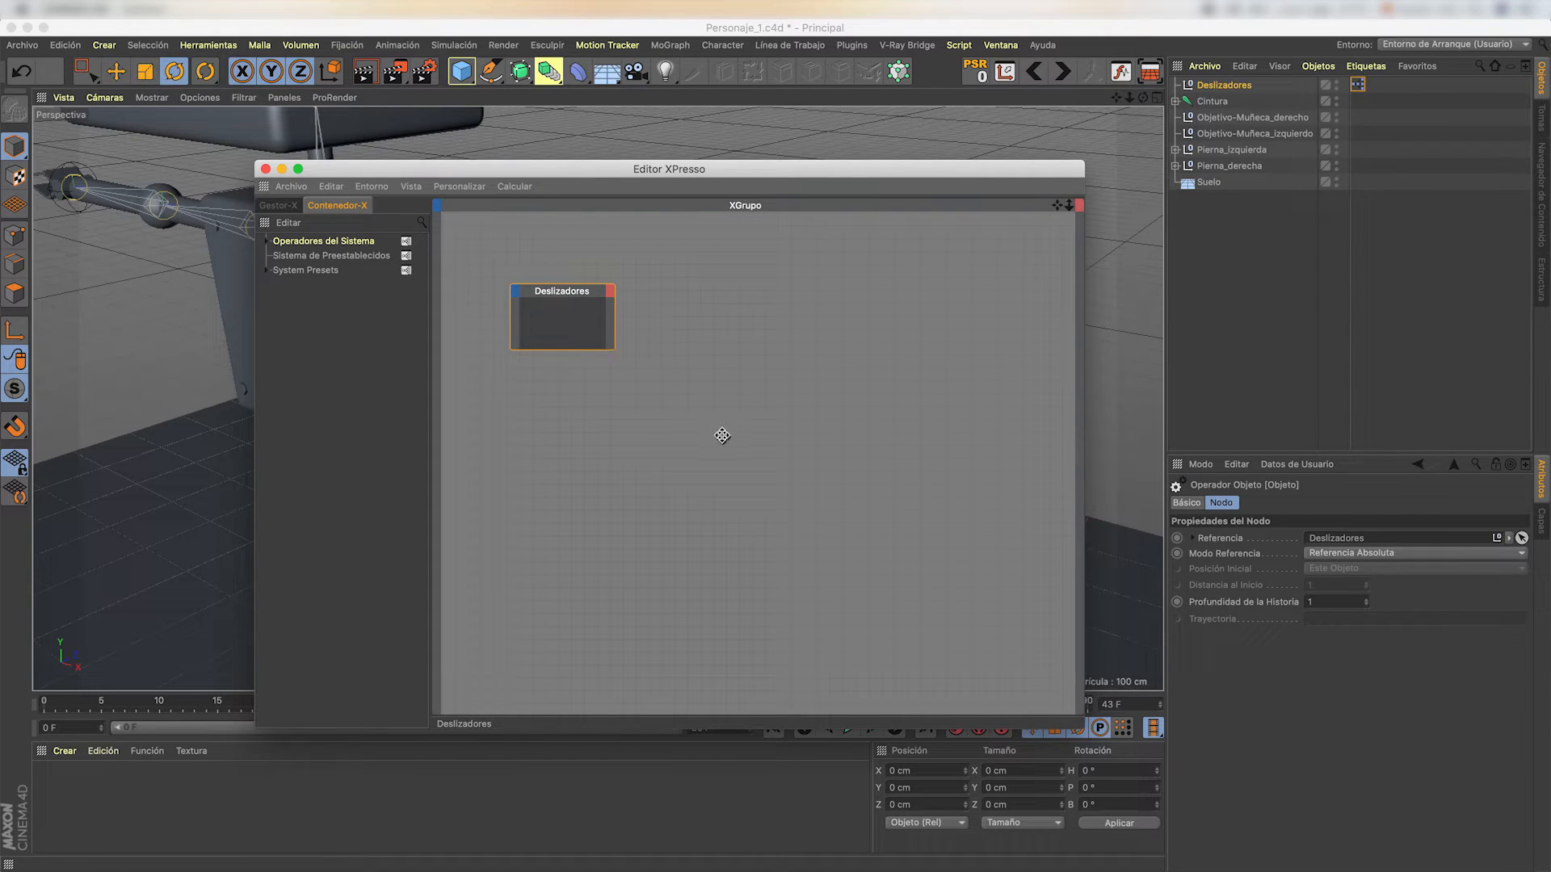
pyautogui.moveTo(613, 348)
pyautogui.mouseDown()
pyautogui.moveTo(686, 402)
pyautogui.moveTo(679, 371)
pyautogui.moveTo(629, 352)
pyautogui.mouseUp()
pyautogui.moveTo(595, 294); pyautogui.dragTo(579, 288)
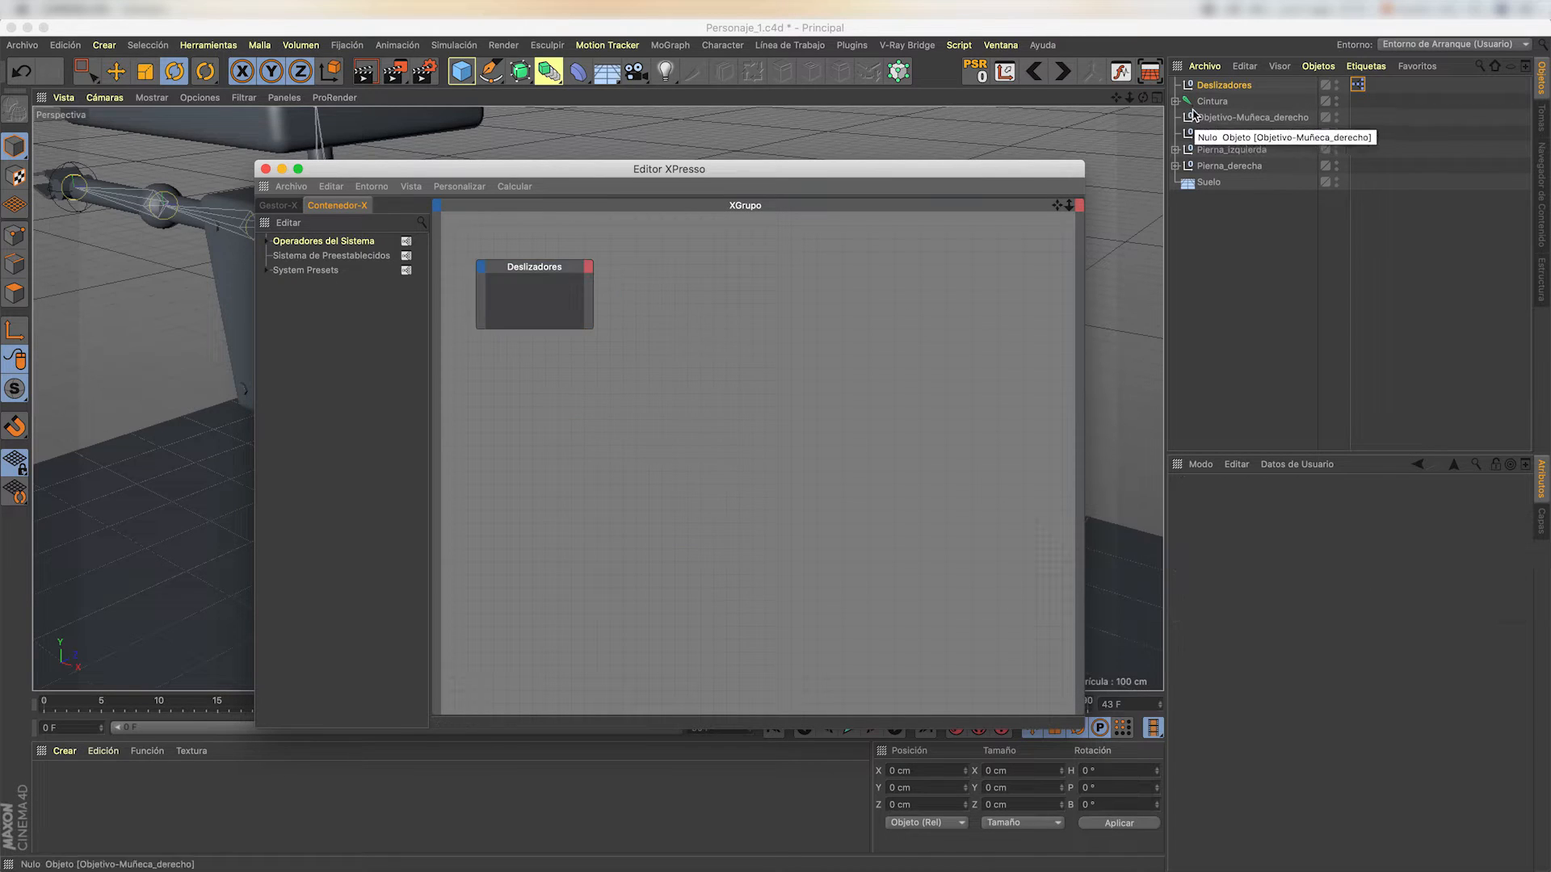
# - Expand the Cintura hierarchy down to Hombro_izquierdo and add its Muñeca cylinder as a node opposite the Deslizadores node
pyautogui.keyDown('ctrl'); pyautogui.click(1176, 101); pyautogui.keyUp('ctrl')
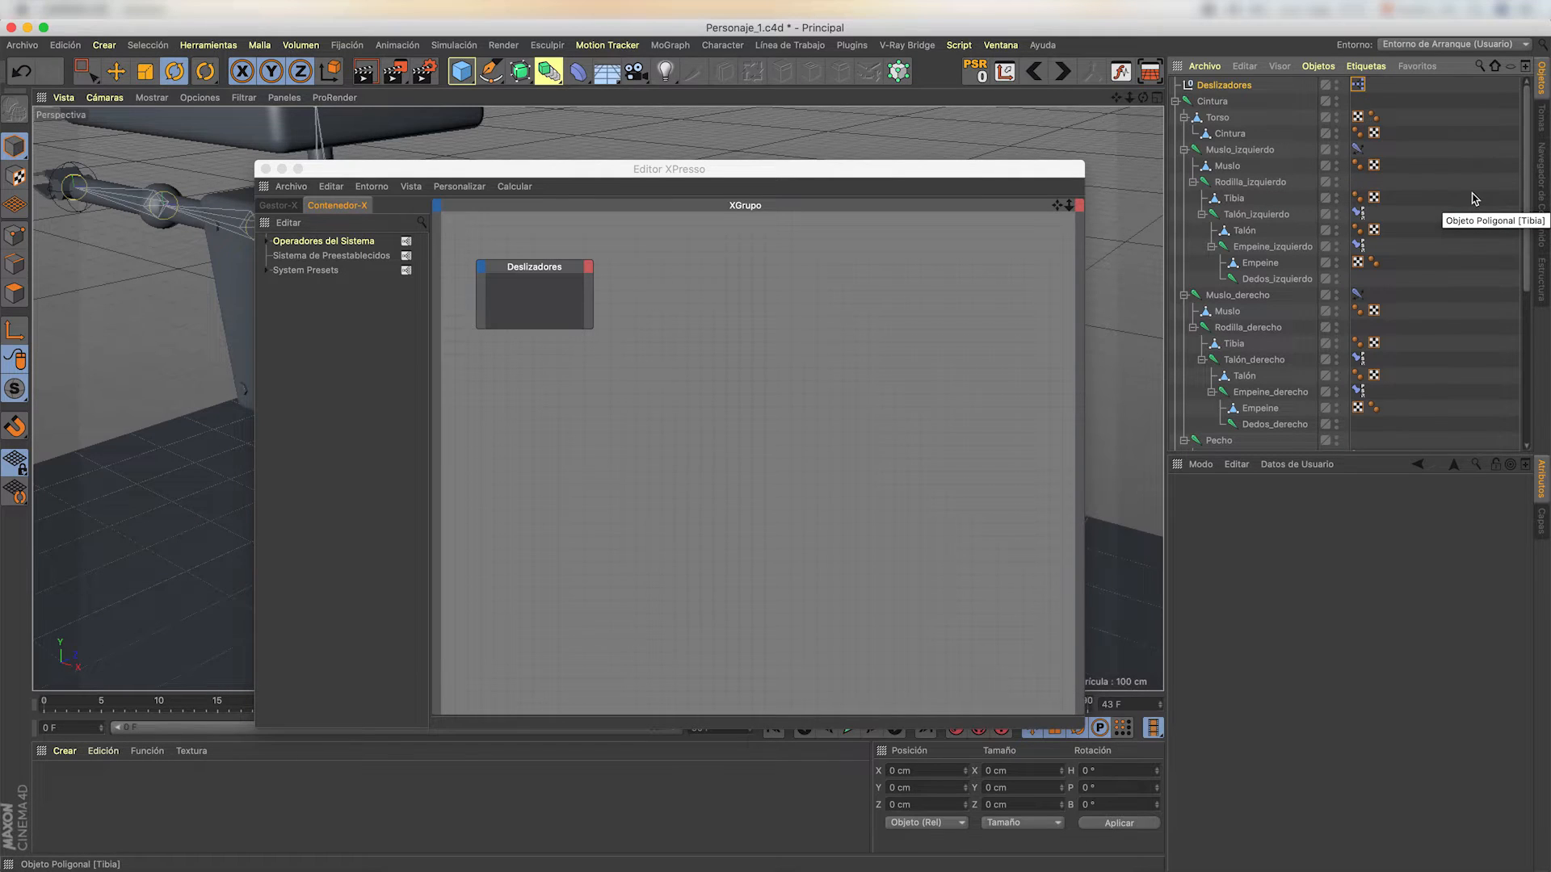
pyautogui.scroll(-5, 1373, 258)
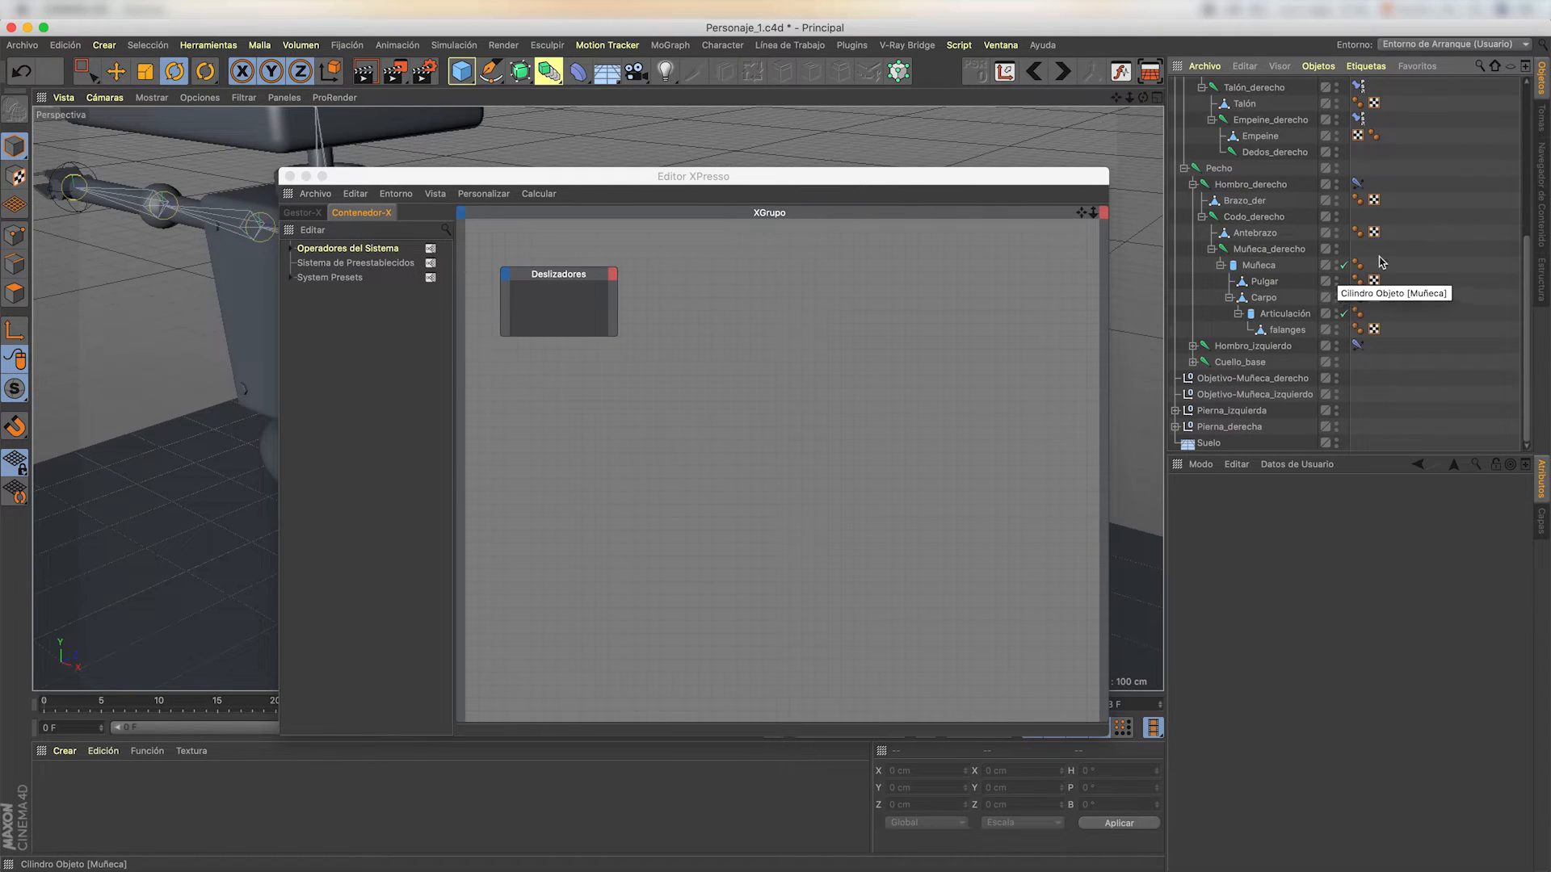
pyautogui.click(1192, 346)
pyautogui.scroll(-3, 1242, 287)
pyautogui.click(1242, 282)
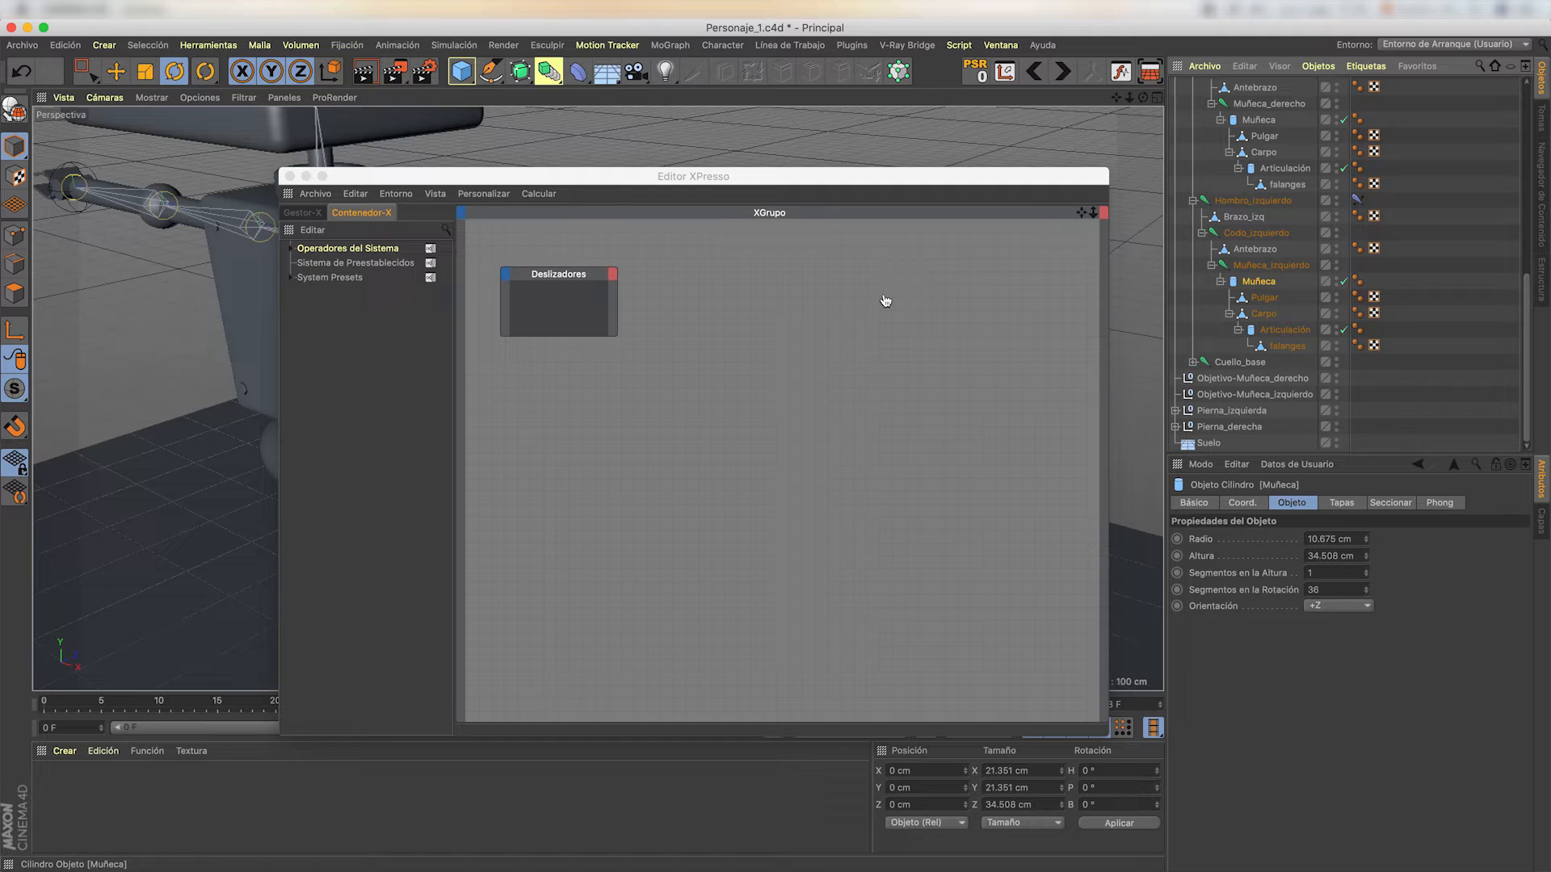
pyautogui.moveTo(885, 300); pyautogui.dragTo(888, 298)
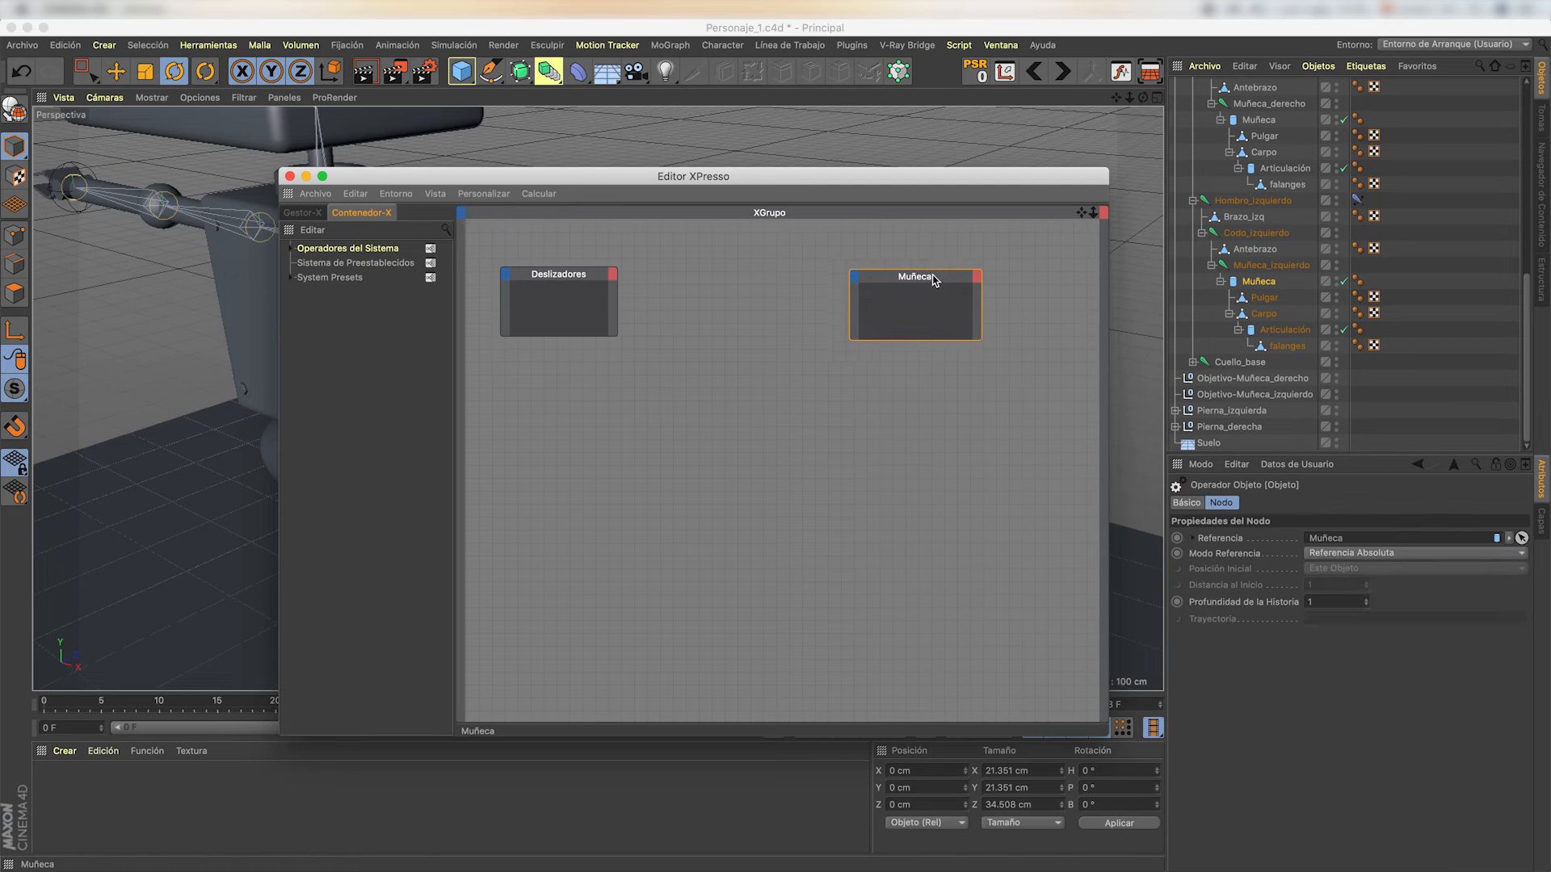
# - Add a Rango de Mapeo calculation node between the Deslizadores and Muñeca nodes and enlarge it
pyautogui.rightClick(718, 304)
pyautogui.moveTo(723, 309)
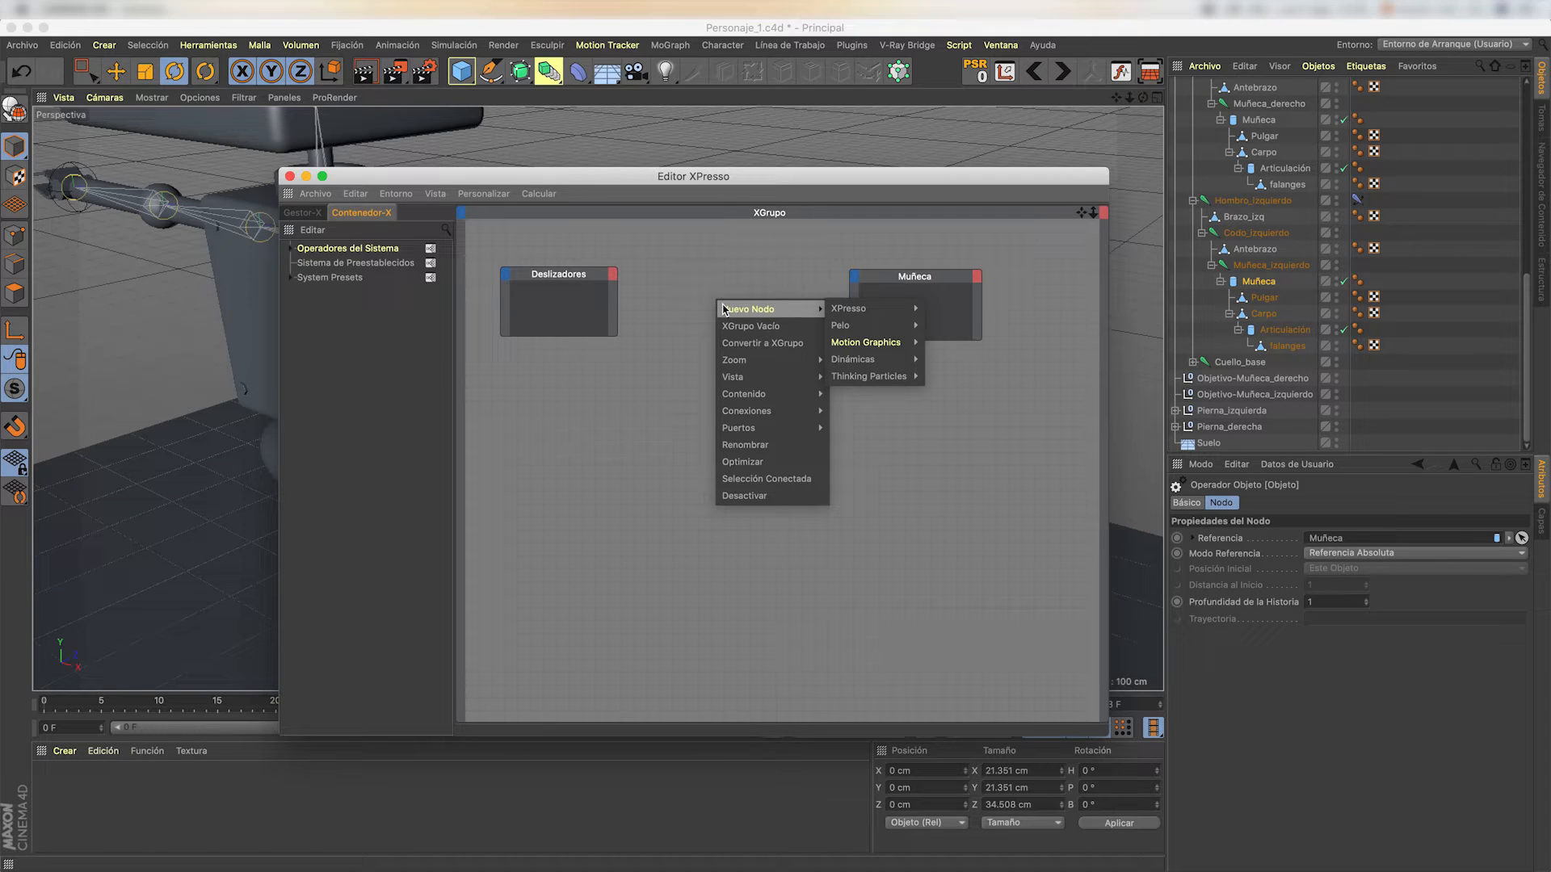
pyautogui.moveTo(852, 310)
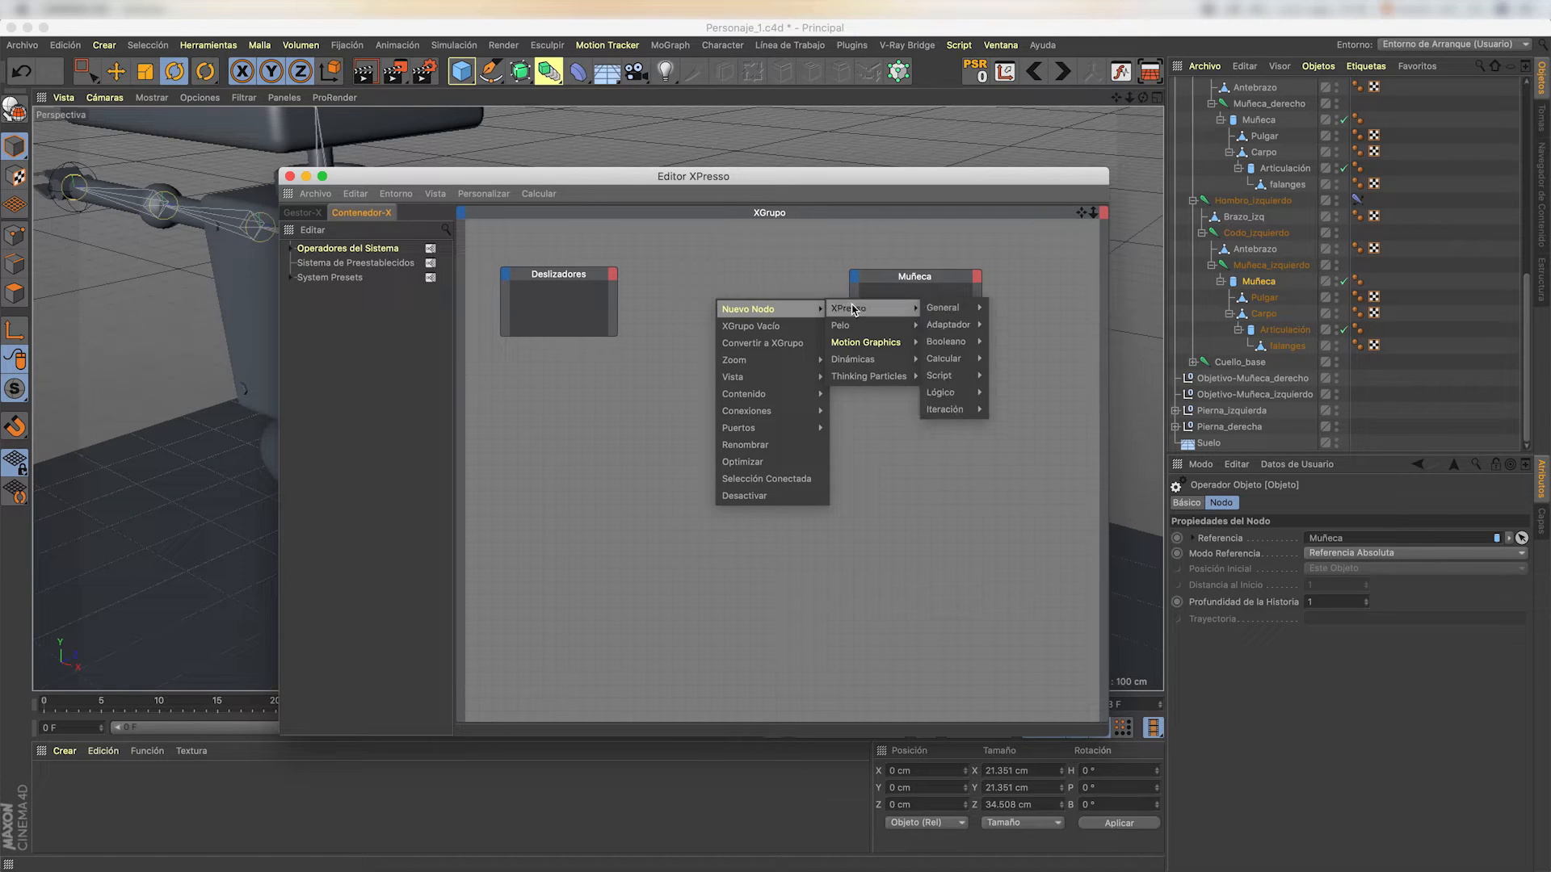
pyautogui.moveTo(953, 361)
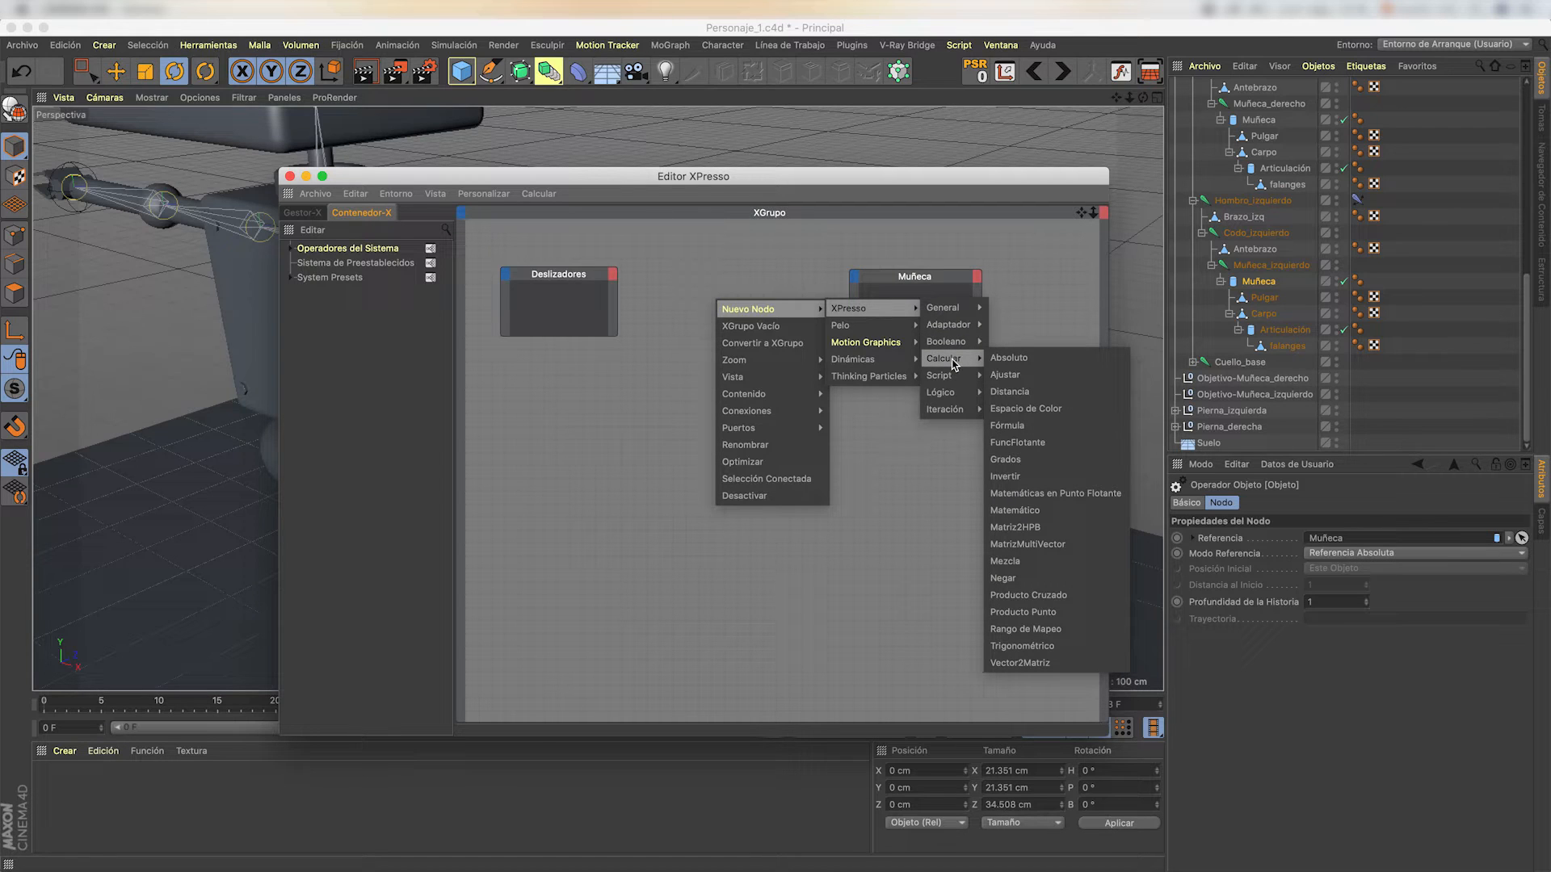
pyautogui.click(1077, 637)
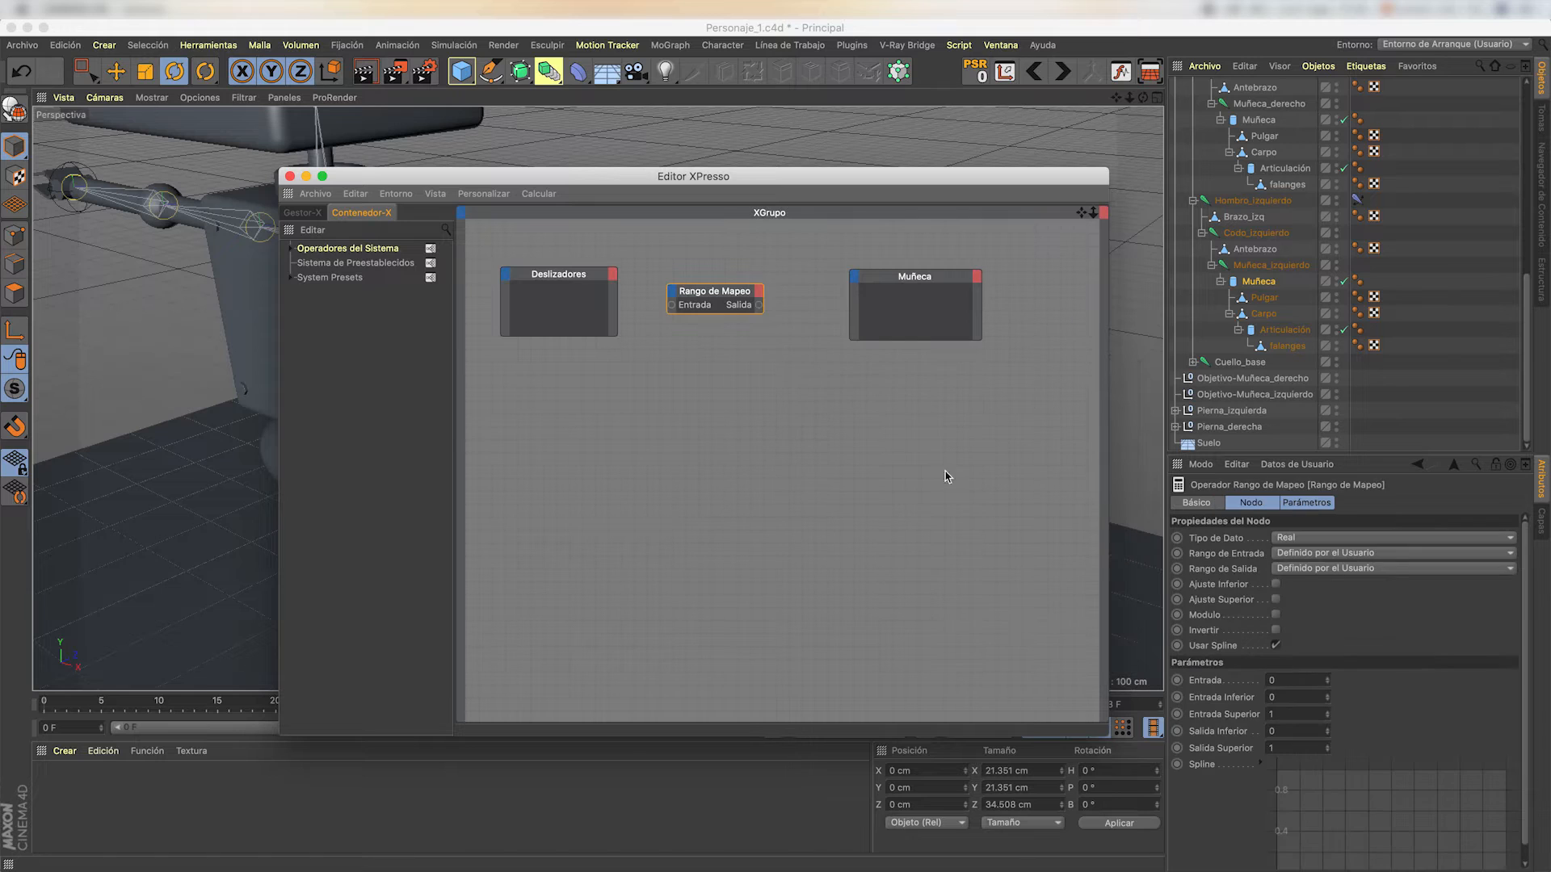
pyautogui.moveTo(760, 311)
pyautogui.mouseDown()
pyautogui.moveTo(794, 339)
pyautogui.moveTo(765, 281)
pyautogui.mouseUp()
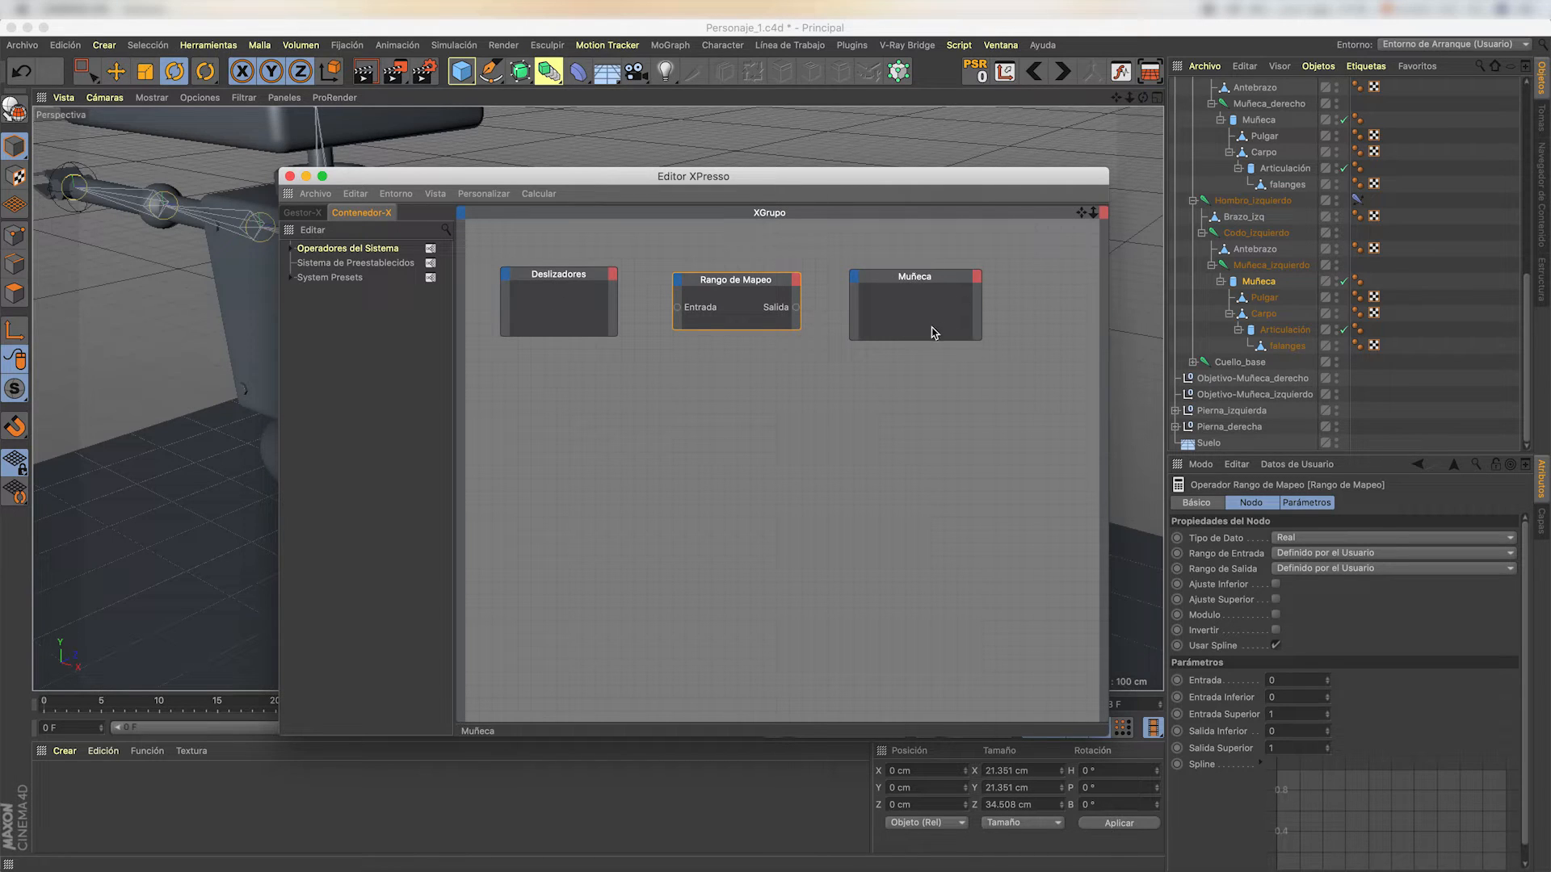
# - Add the Muñeca_giro user data from Mano izquierda as an output port on the Deslizadores node
pyautogui.click(568, 276)
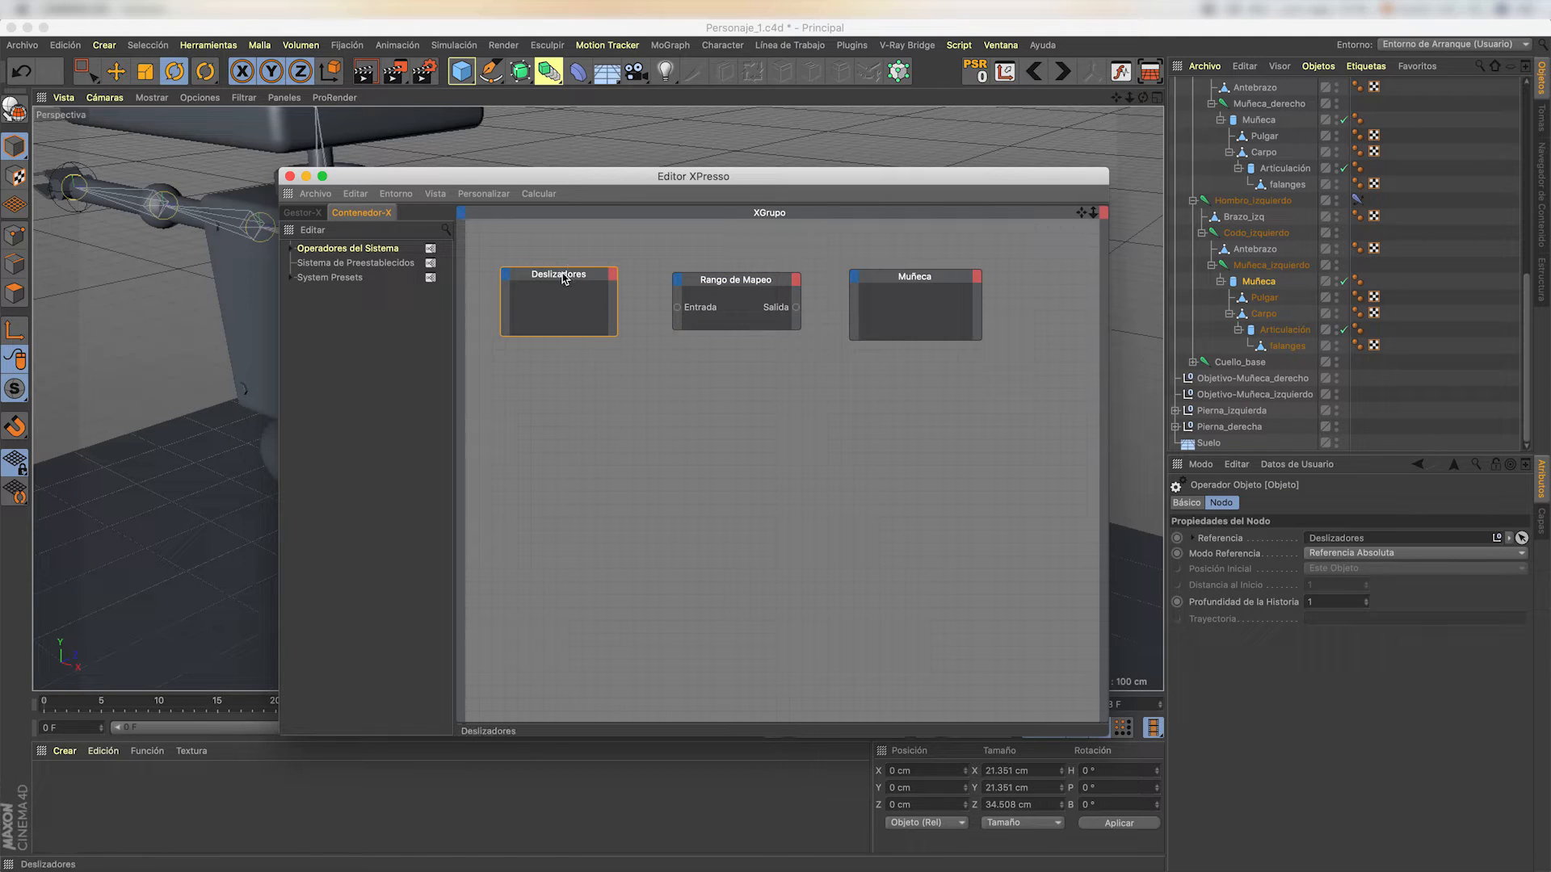
pyautogui.click(622, 339)
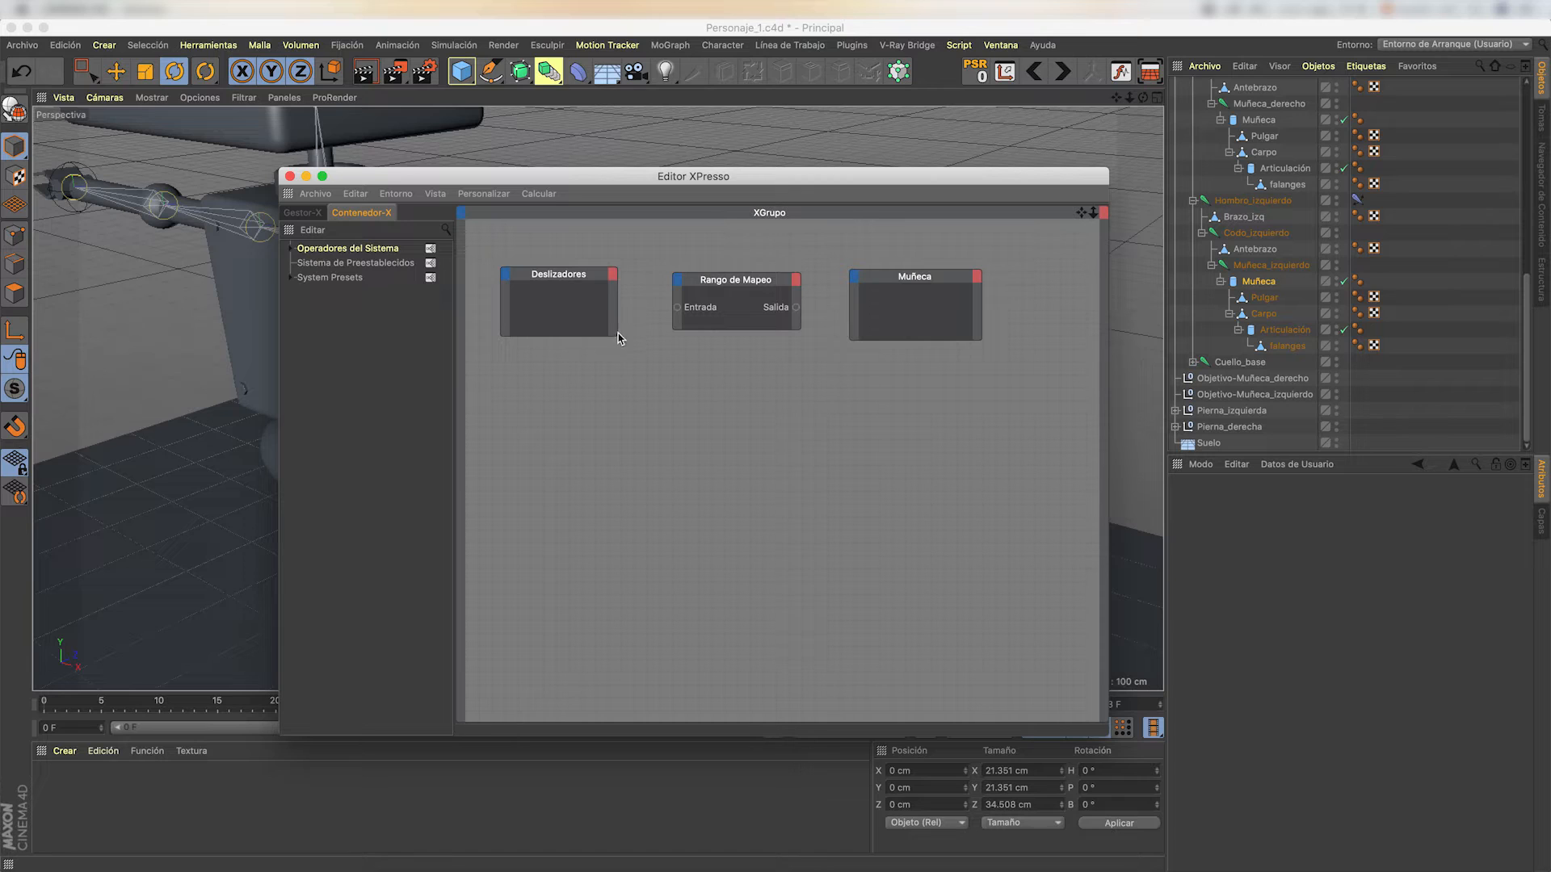
pyautogui.click(612, 279)
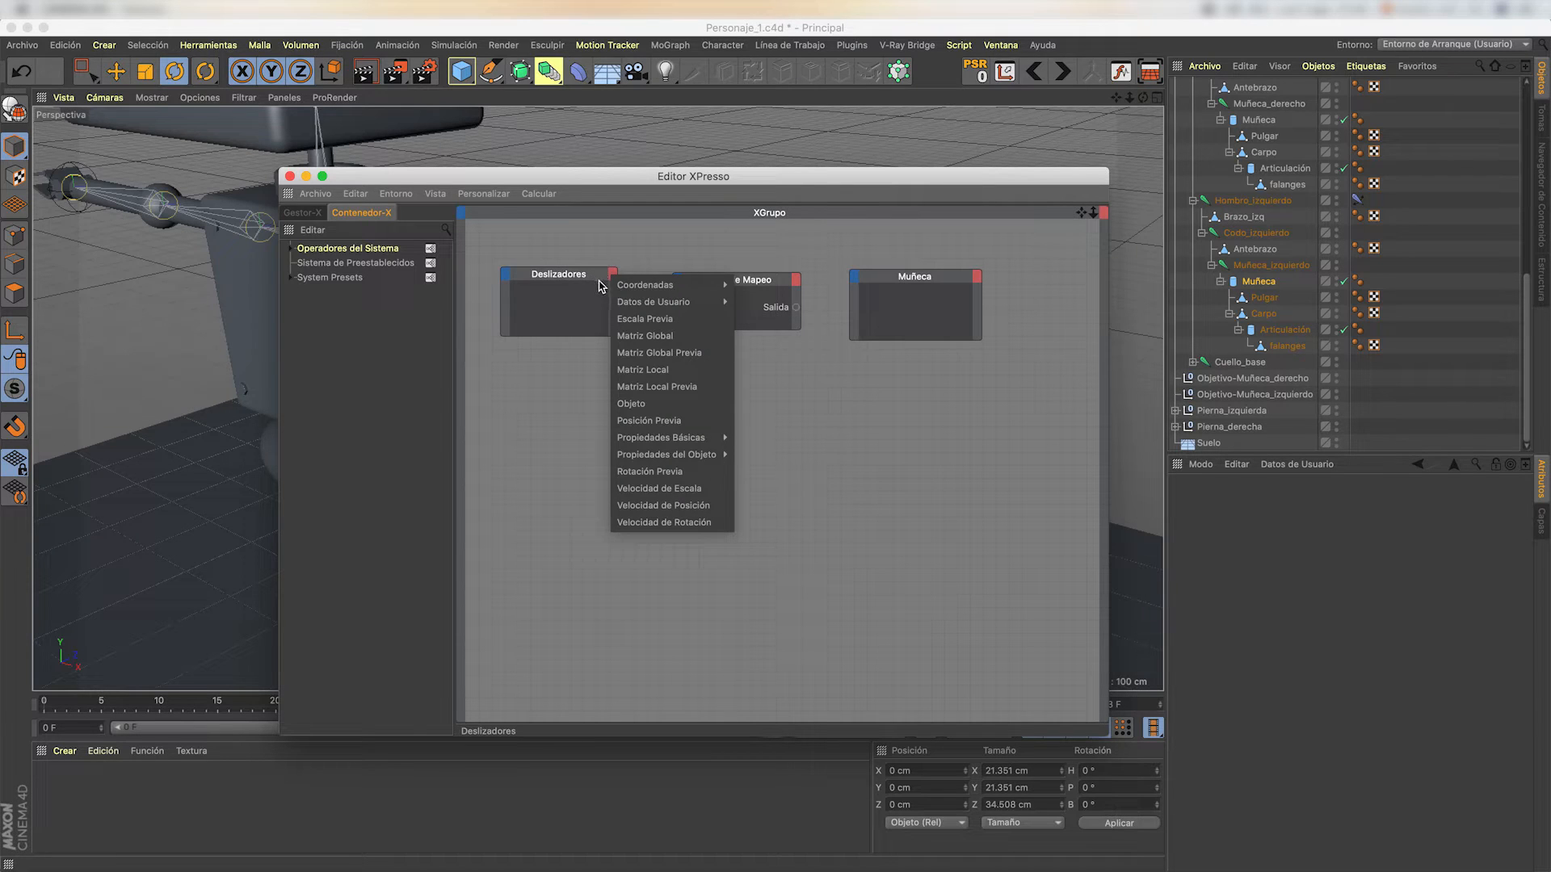
pyautogui.moveTo(615, 302)
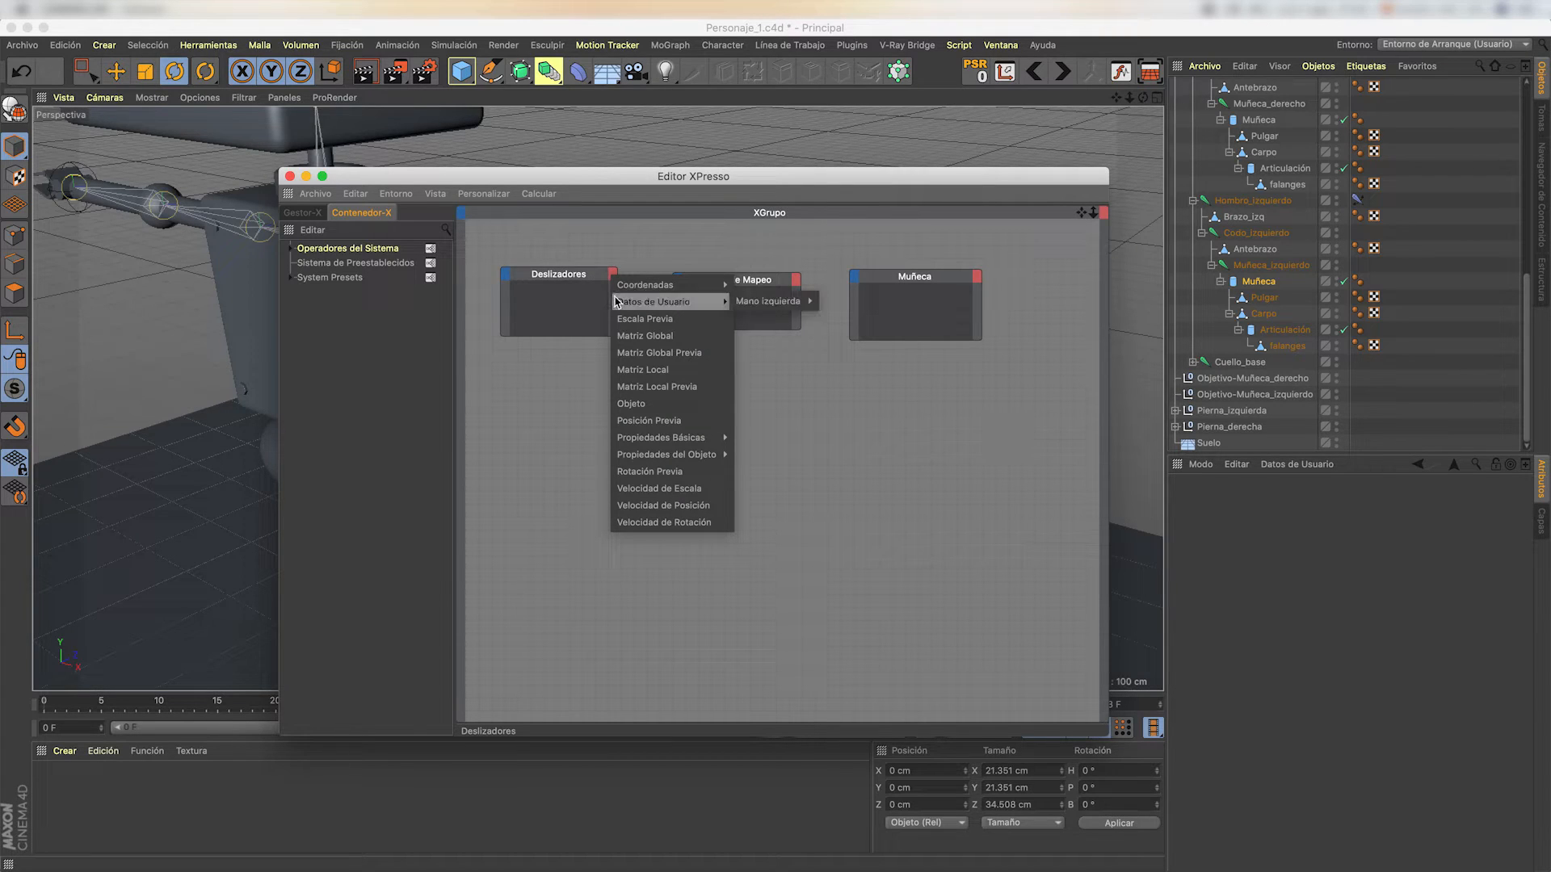
pyautogui.moveTo(755, 303)
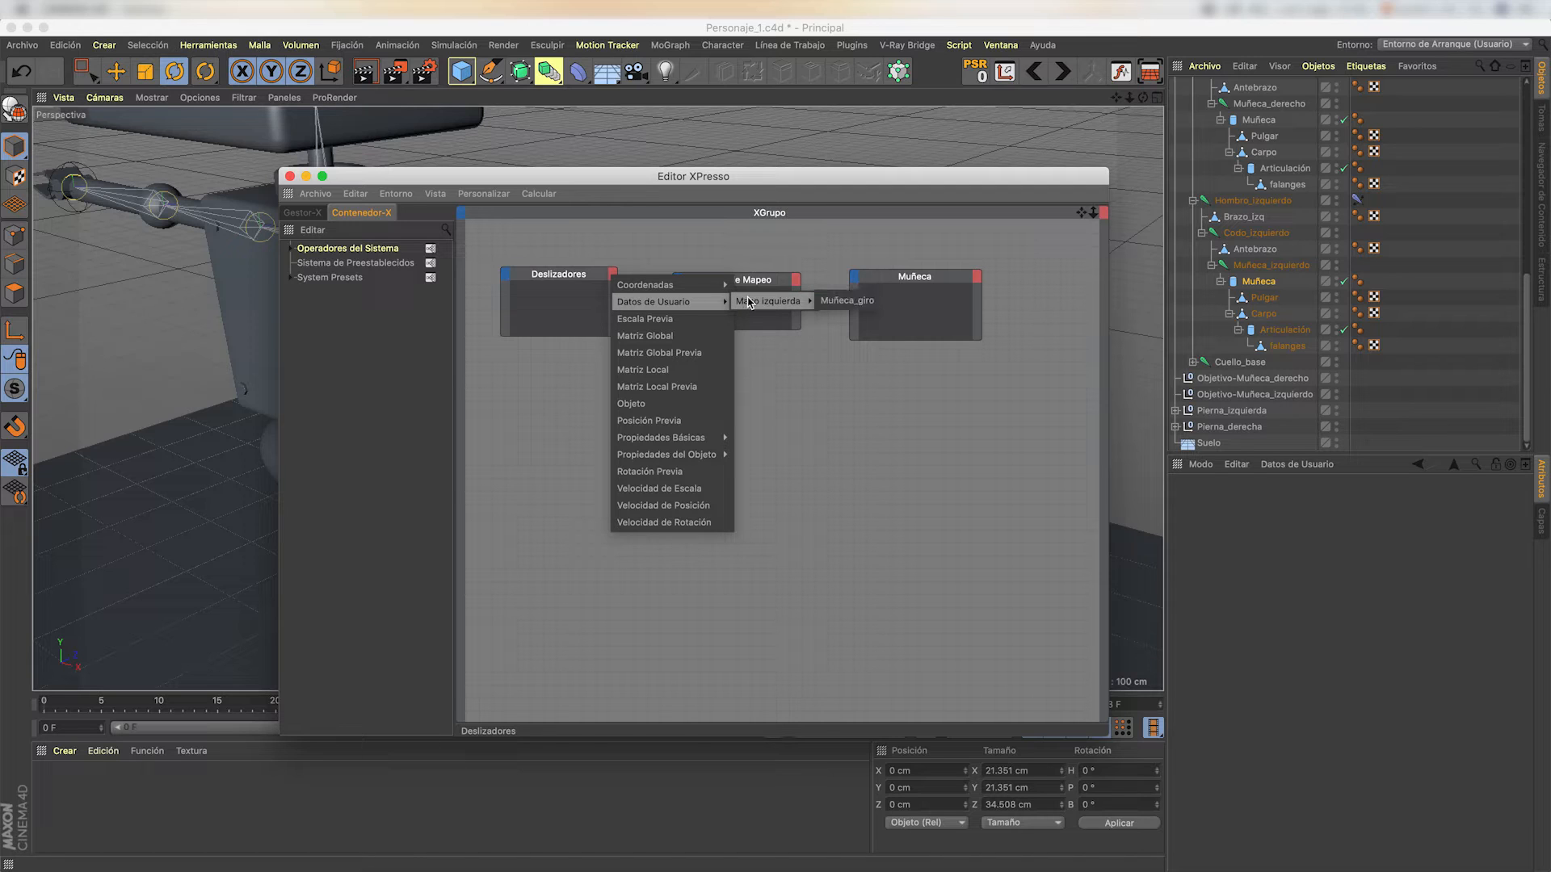
pyautogui.click(868, 308)
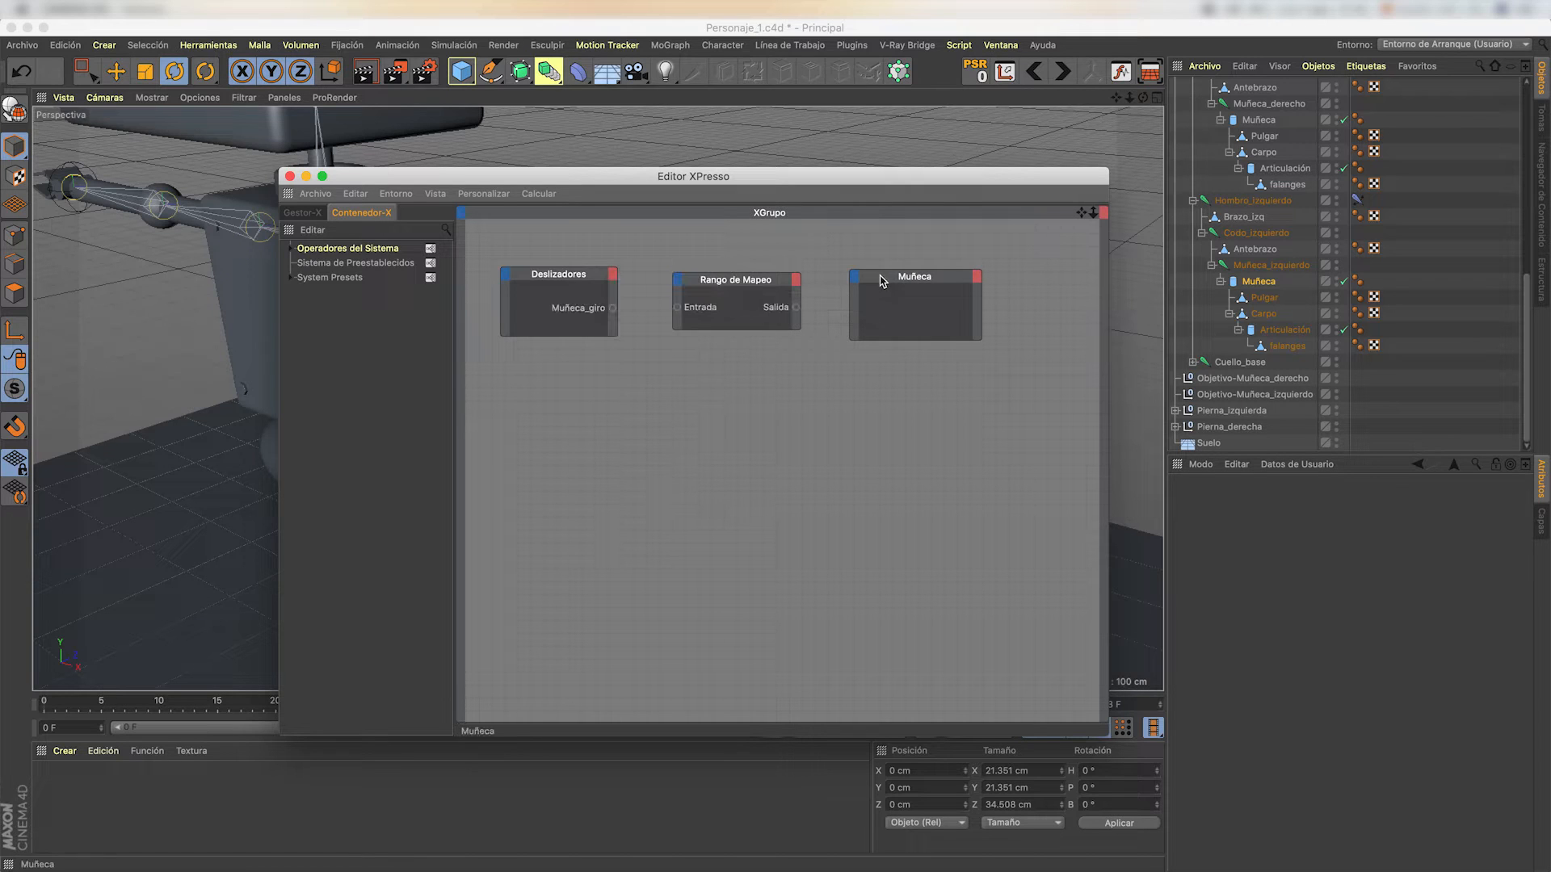
# - Add the Rotación . P coordinate as an input port on the Muñeca node
pyautogui.click(855, 276)
pyautogui.moveTo(912, 303)
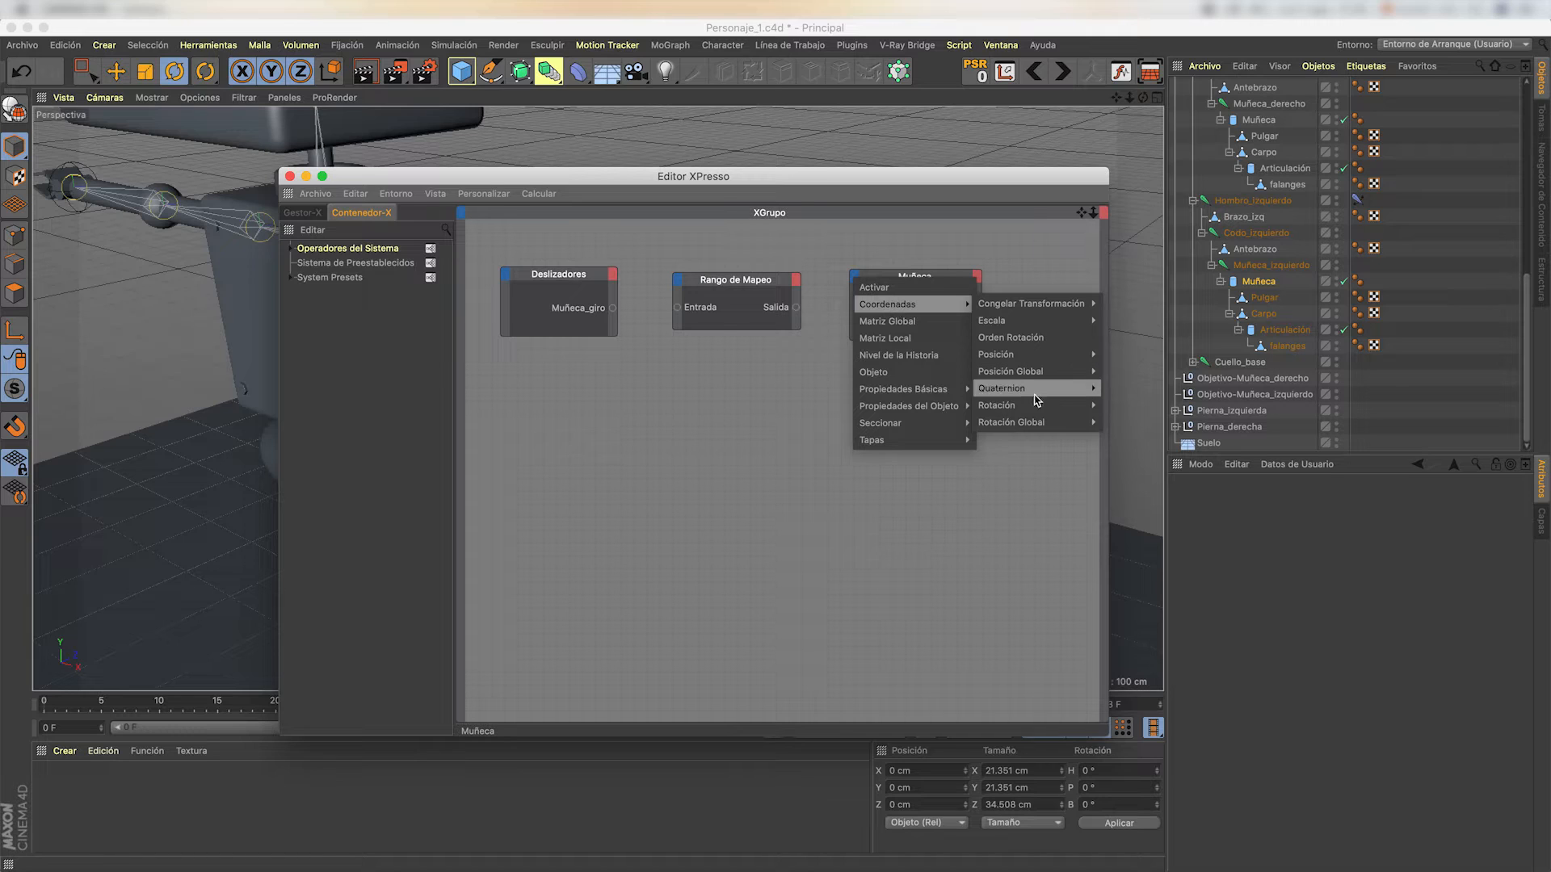
pyautogui.moveTo(1036, 406)
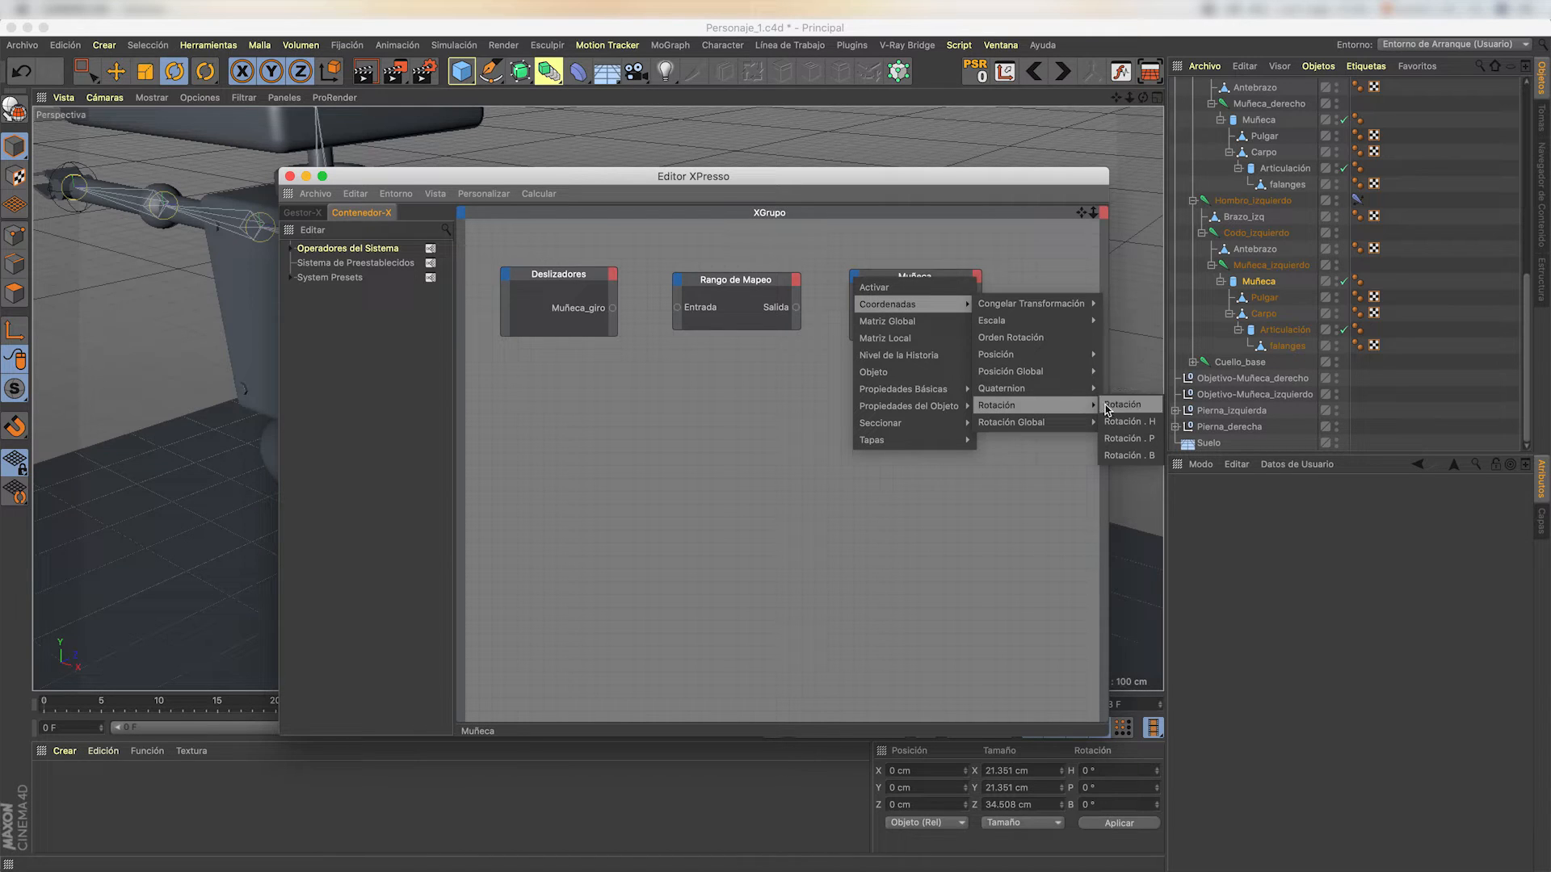
pyautogui.click(1130, 439)
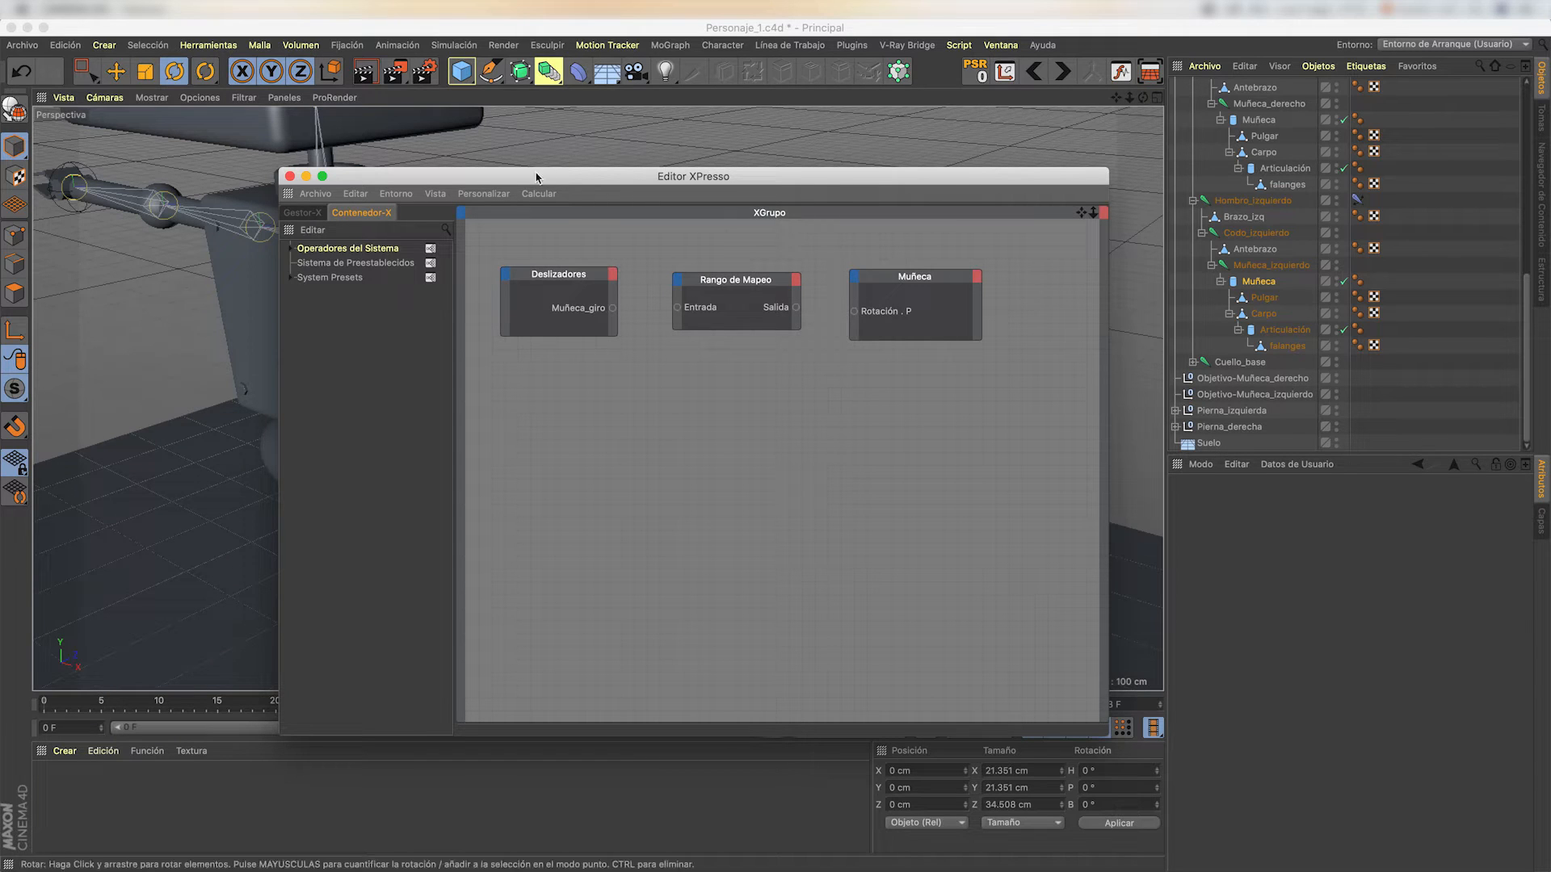
# - Close the XPresso editor, try out the left Muñeca's R . P rotation in its coordinates and return it to 0°
pyautogui.click(289, 177)
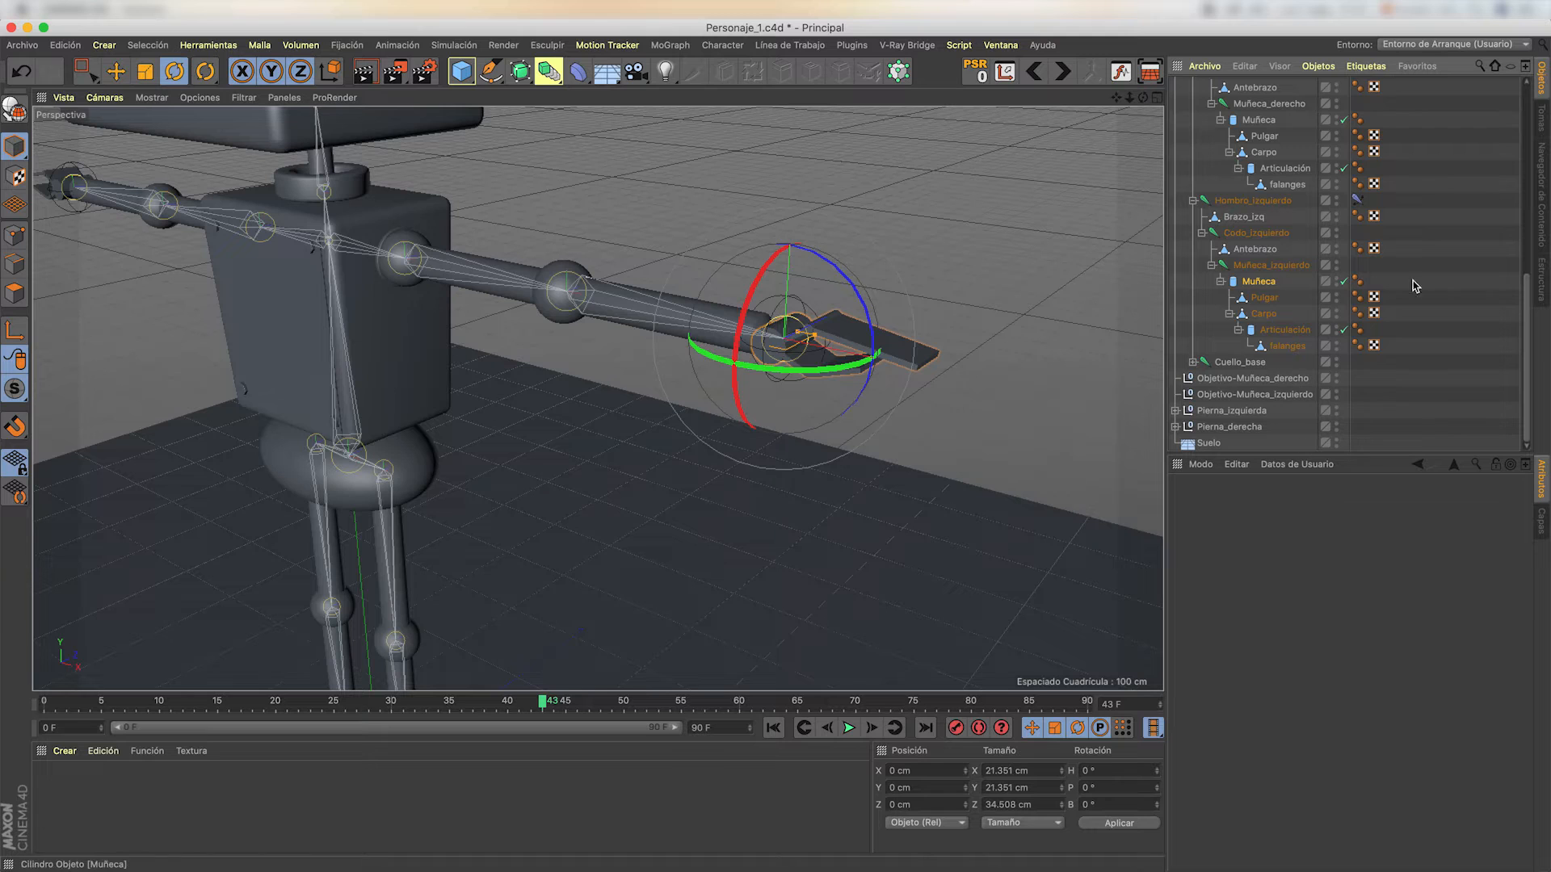
pyautogui.click(1249, 282)
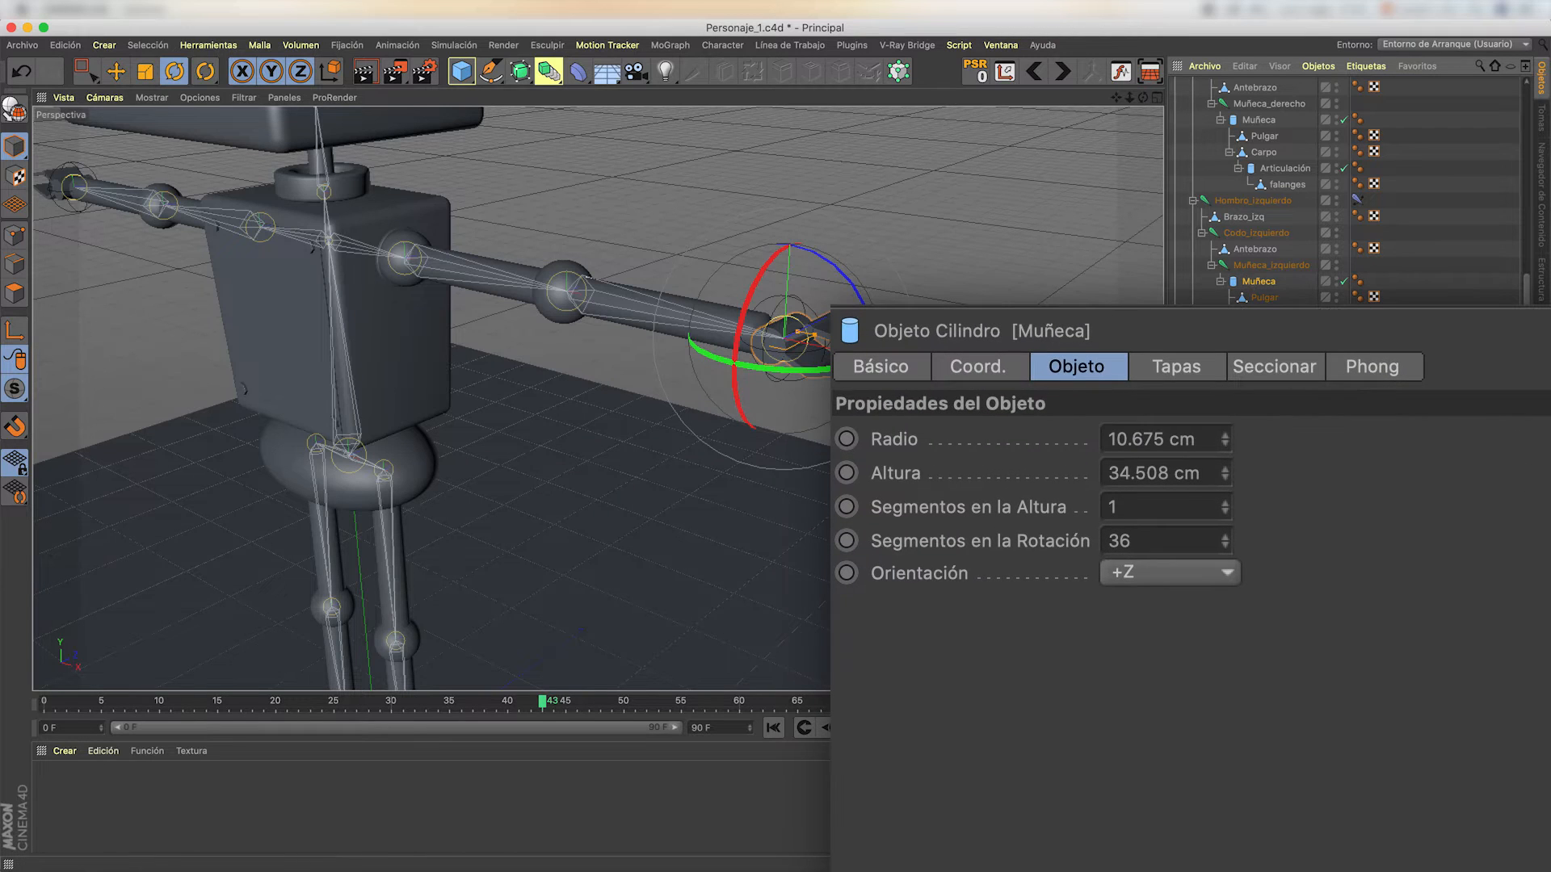
pyautogui.click(982, 370)
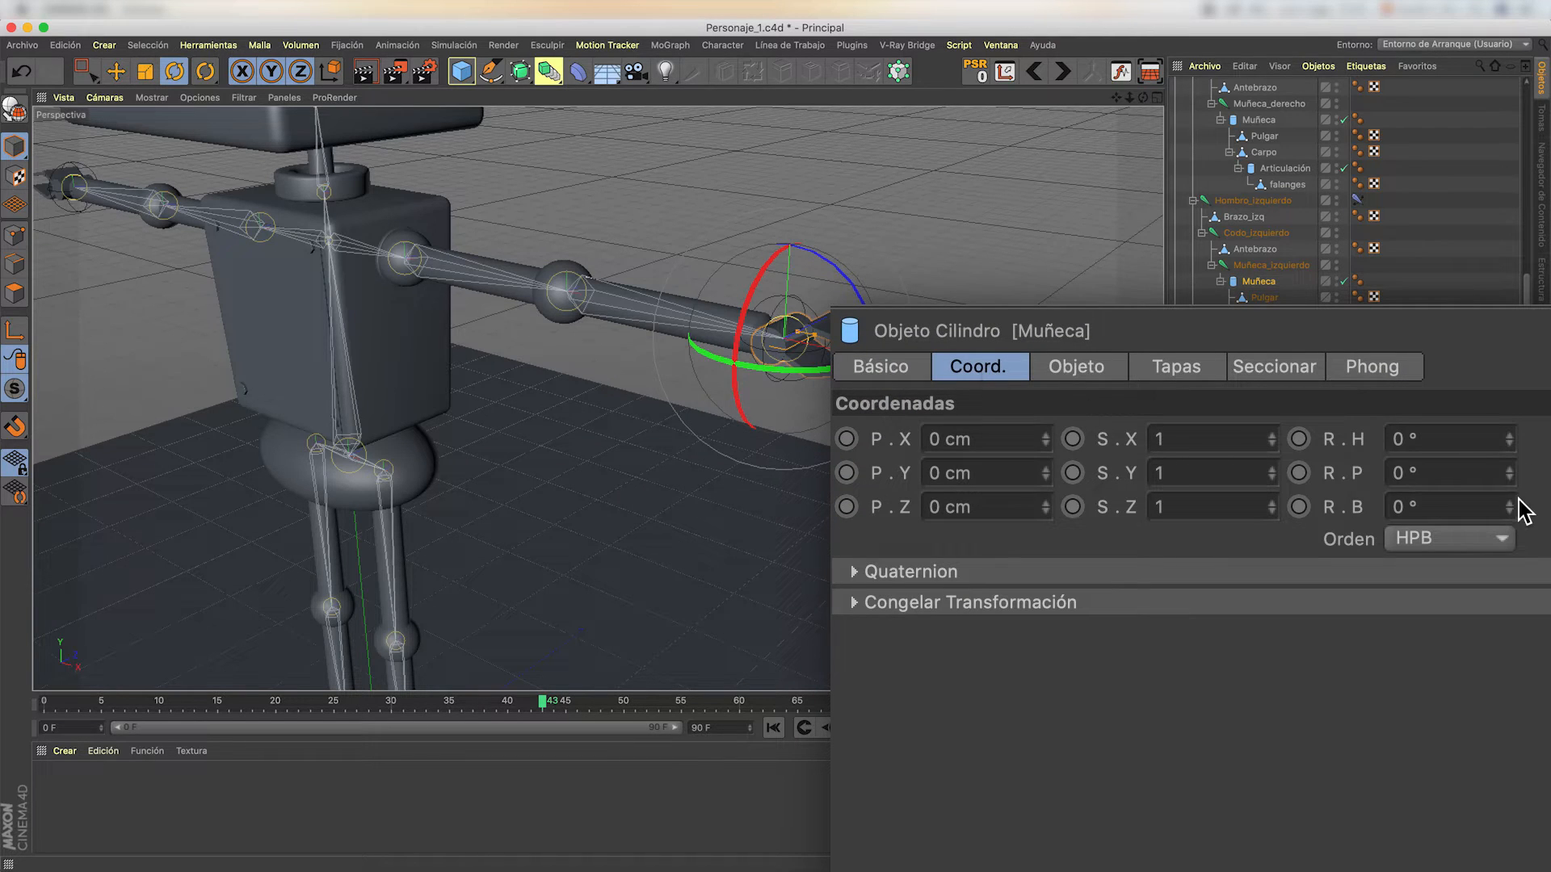
pyautogui.moveTo(1509, 478)
pyautogui.mouseDown()
pyautogui.moveTo(1509, 429)
pyautogui.moveTo(1509, 515)
pyautogui.moveTo(1508, 460)
pyautogui.moveTo(1508, 481)
pyautogui.mouseUp()
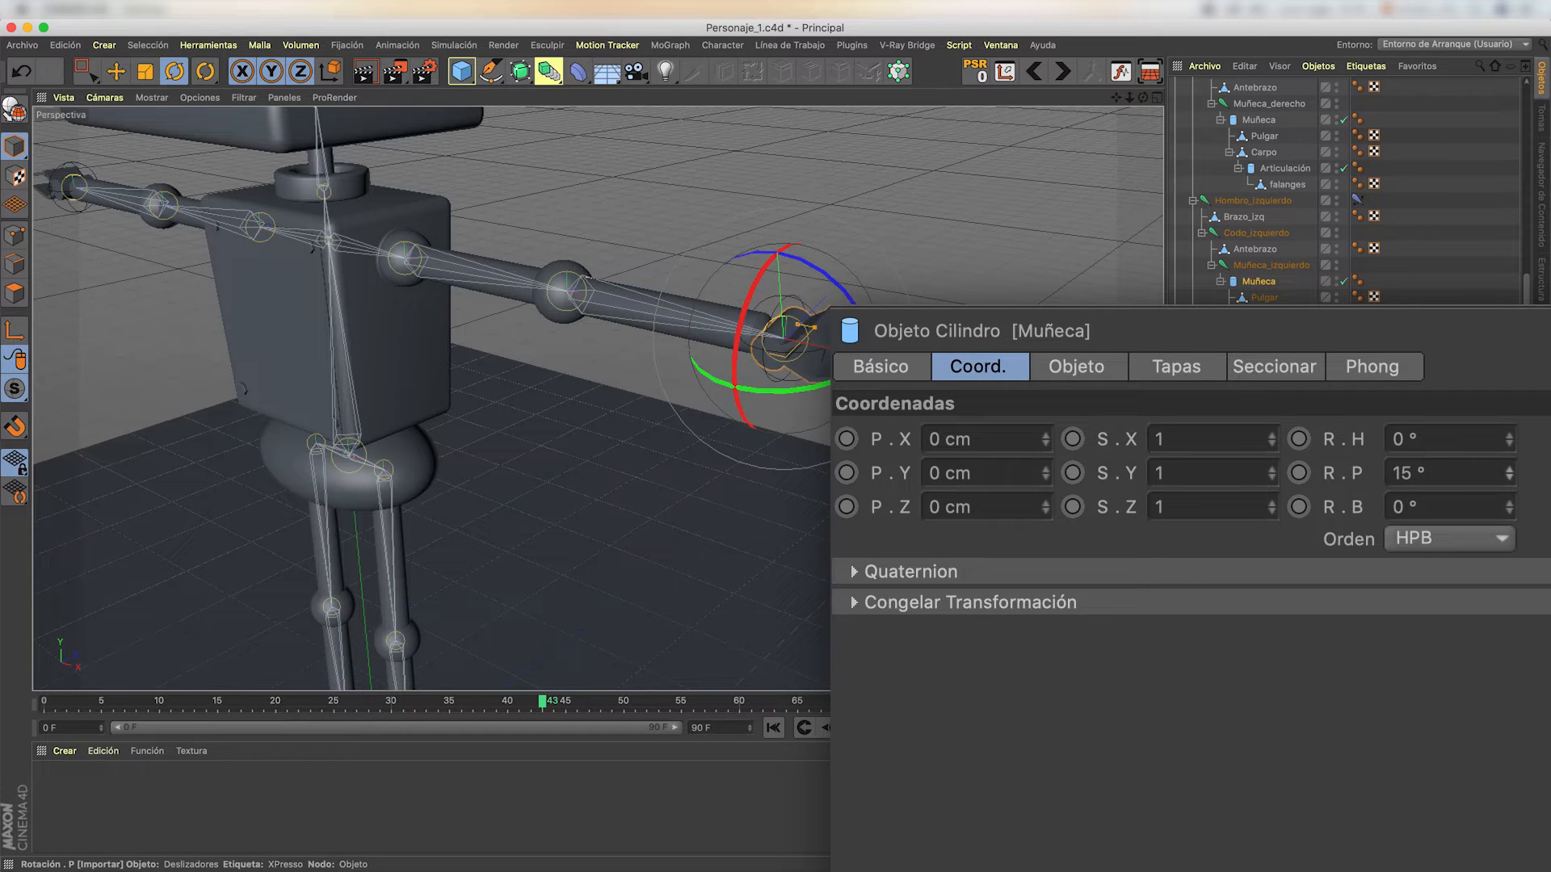
pyautogui.moveTo(1507, 555); pyautogui.dragTo(1507, 570)
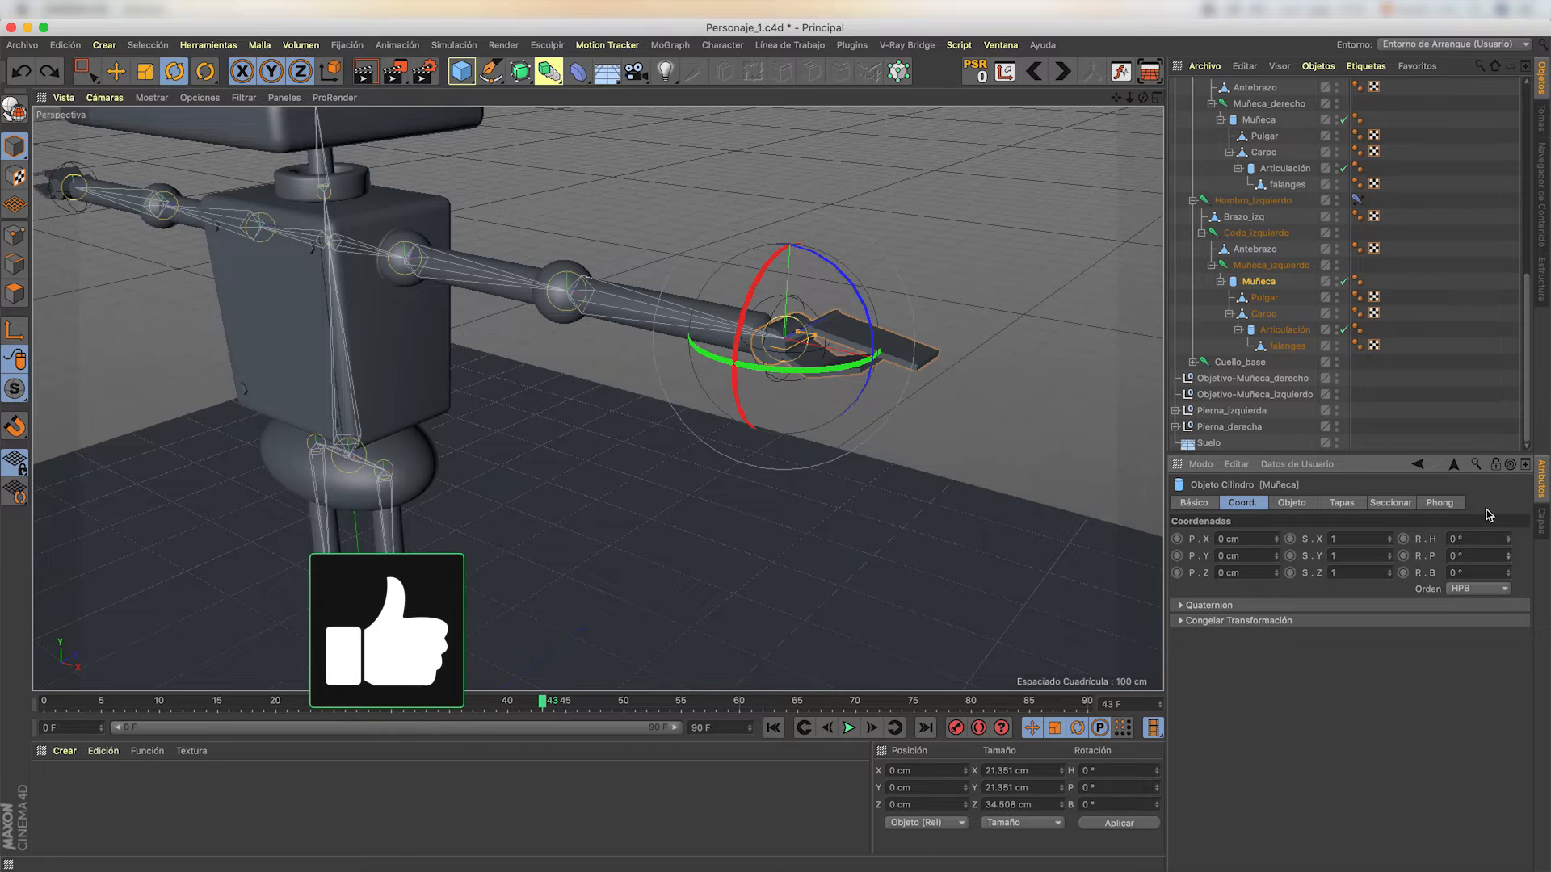
# - Reopen the Deslizadores XPresso graph, connect Muñeca_giro to Entrada and Salida to Rotación . P, and close the editor
pyautogui.scroll(10, 1340, 258)
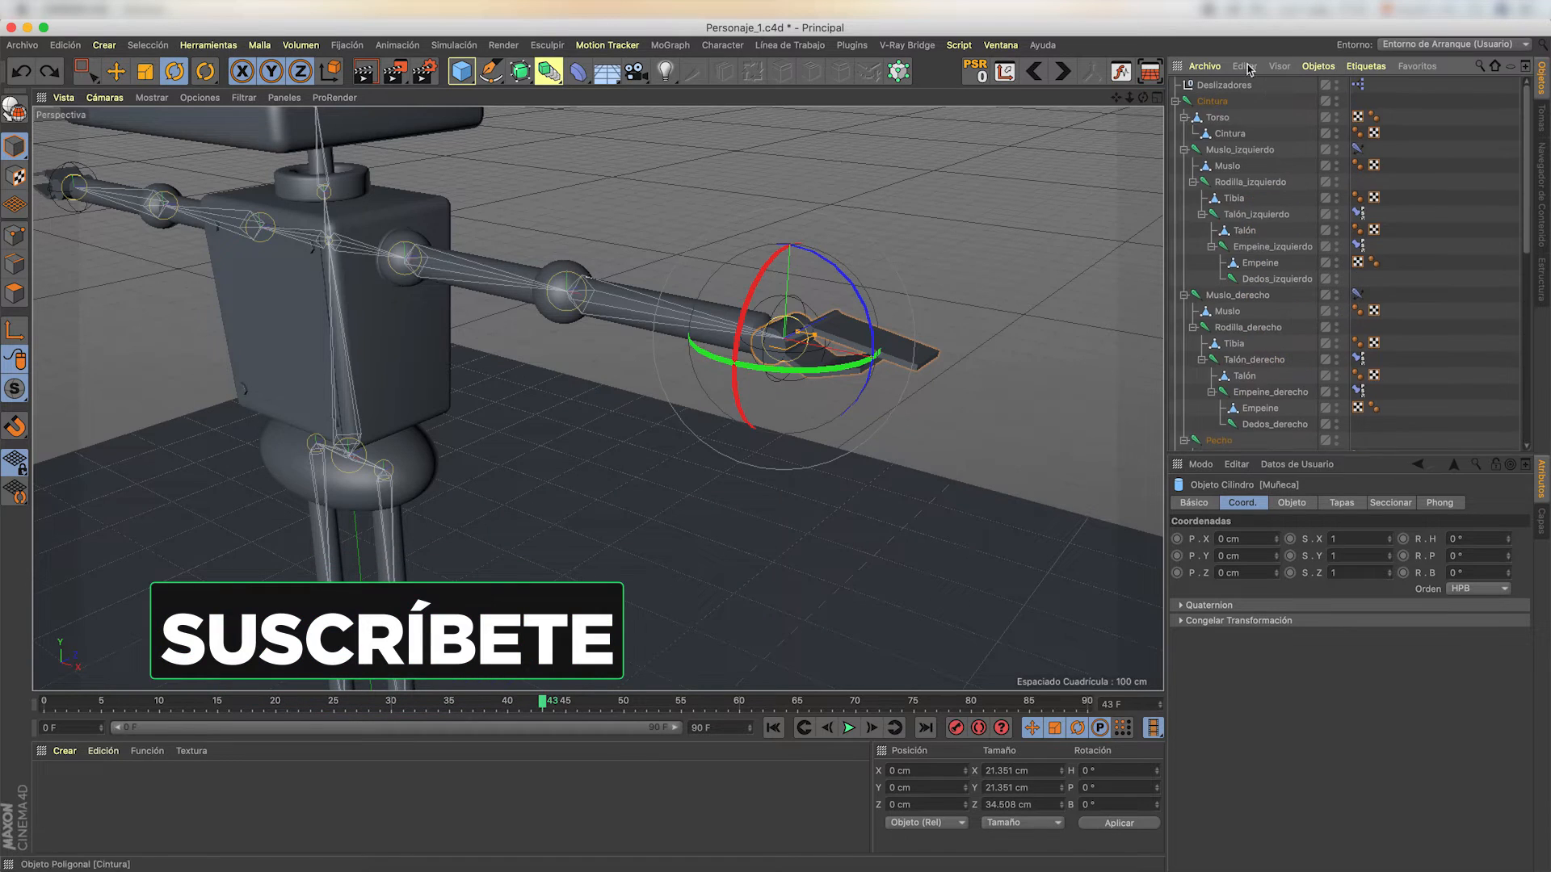
pyautogui.doubleClick(1362, 86)
pyautogui.moveTo(1361, 86); pyautogui.dragTo(856, 175)
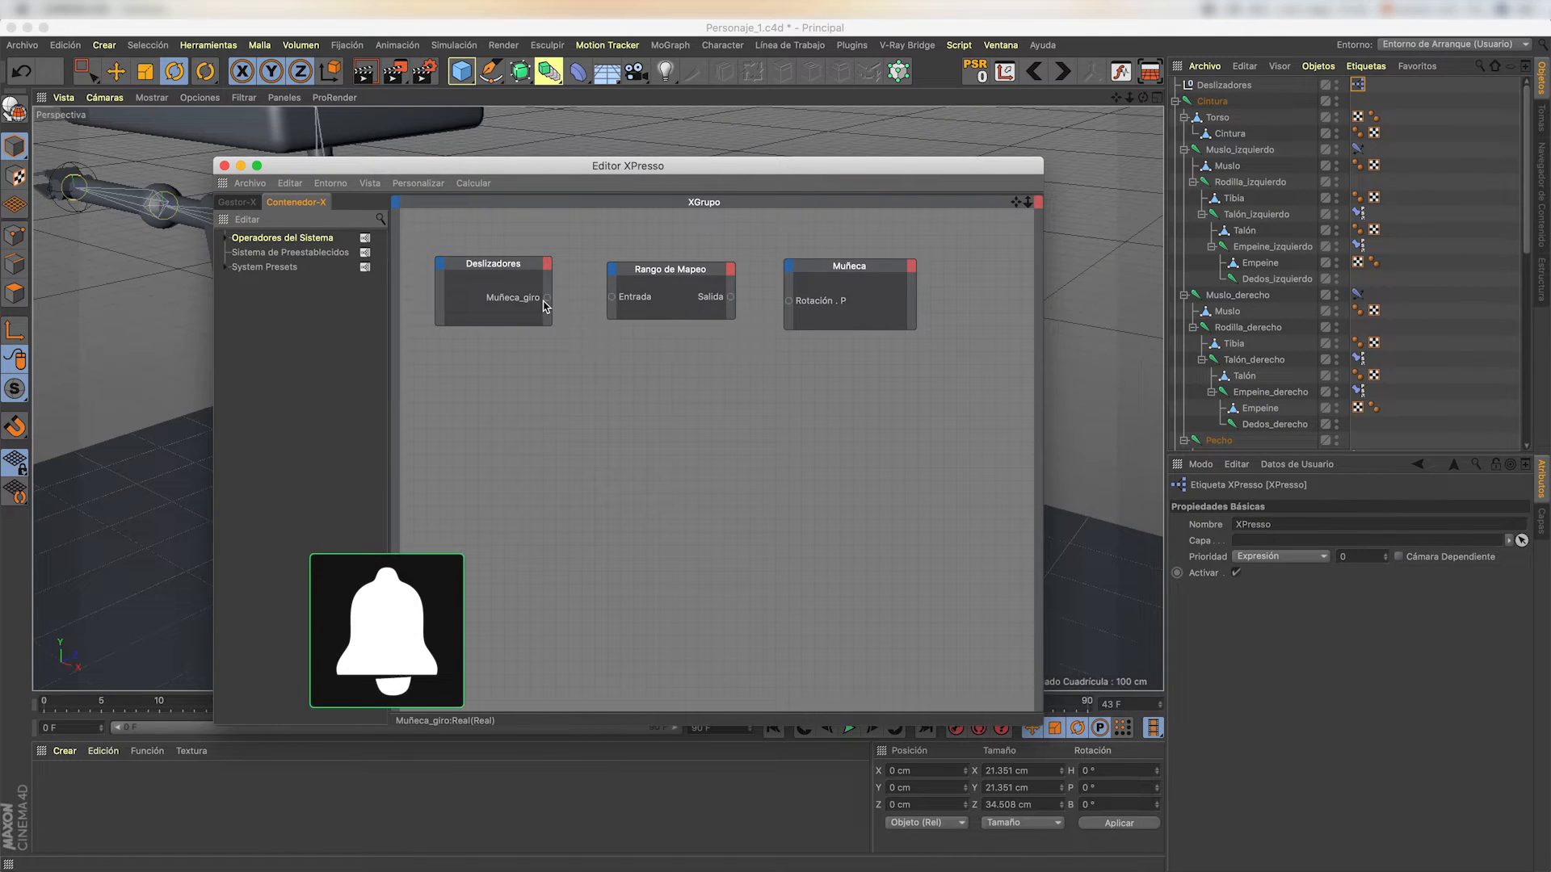
pyautogui.moveTo(546, 298); pyautogui.dragTo(613, 299)
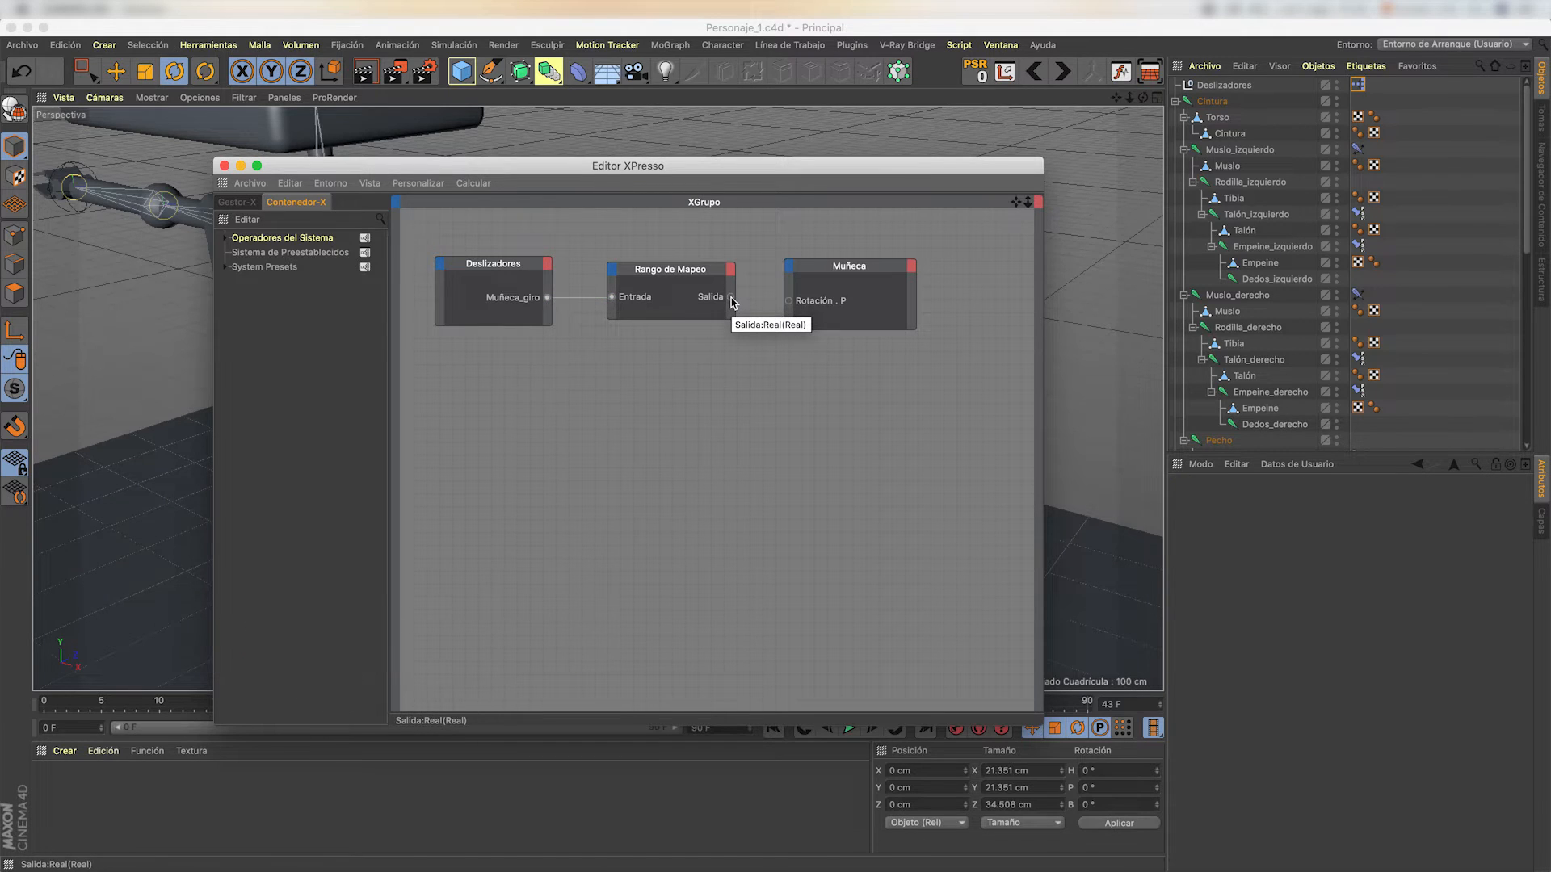
pyautogui.moveTo(732, 300); pyautogui.dragTo(790, 305)
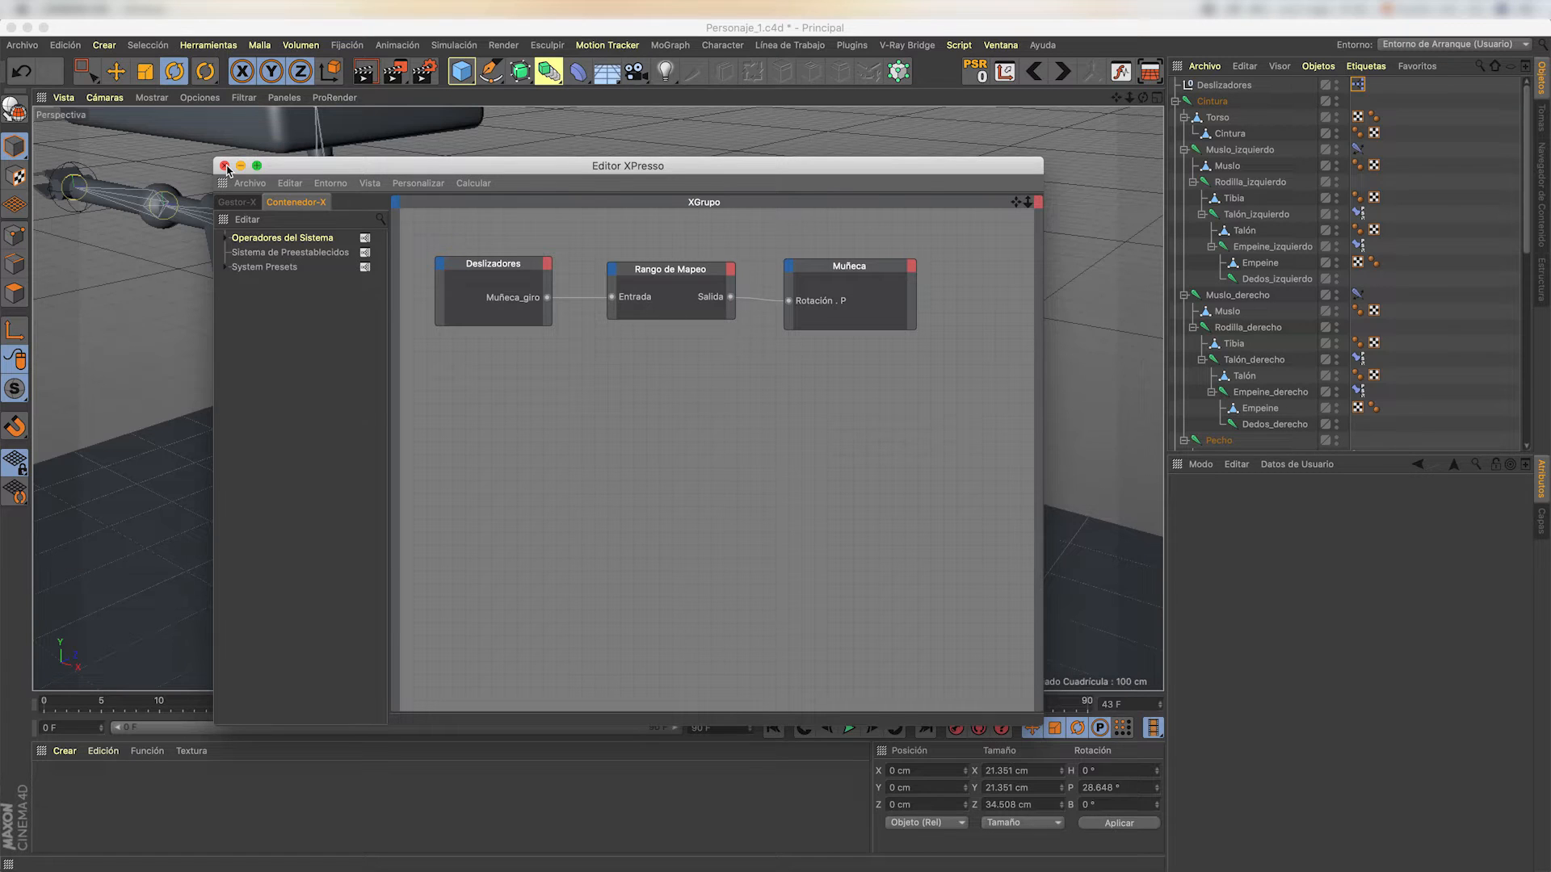
pyautogui.click(225, 165)
# - Try out the Muñeca_giro slider in the user data of the Deslizadores null
pyautogui.click(1223, 85)
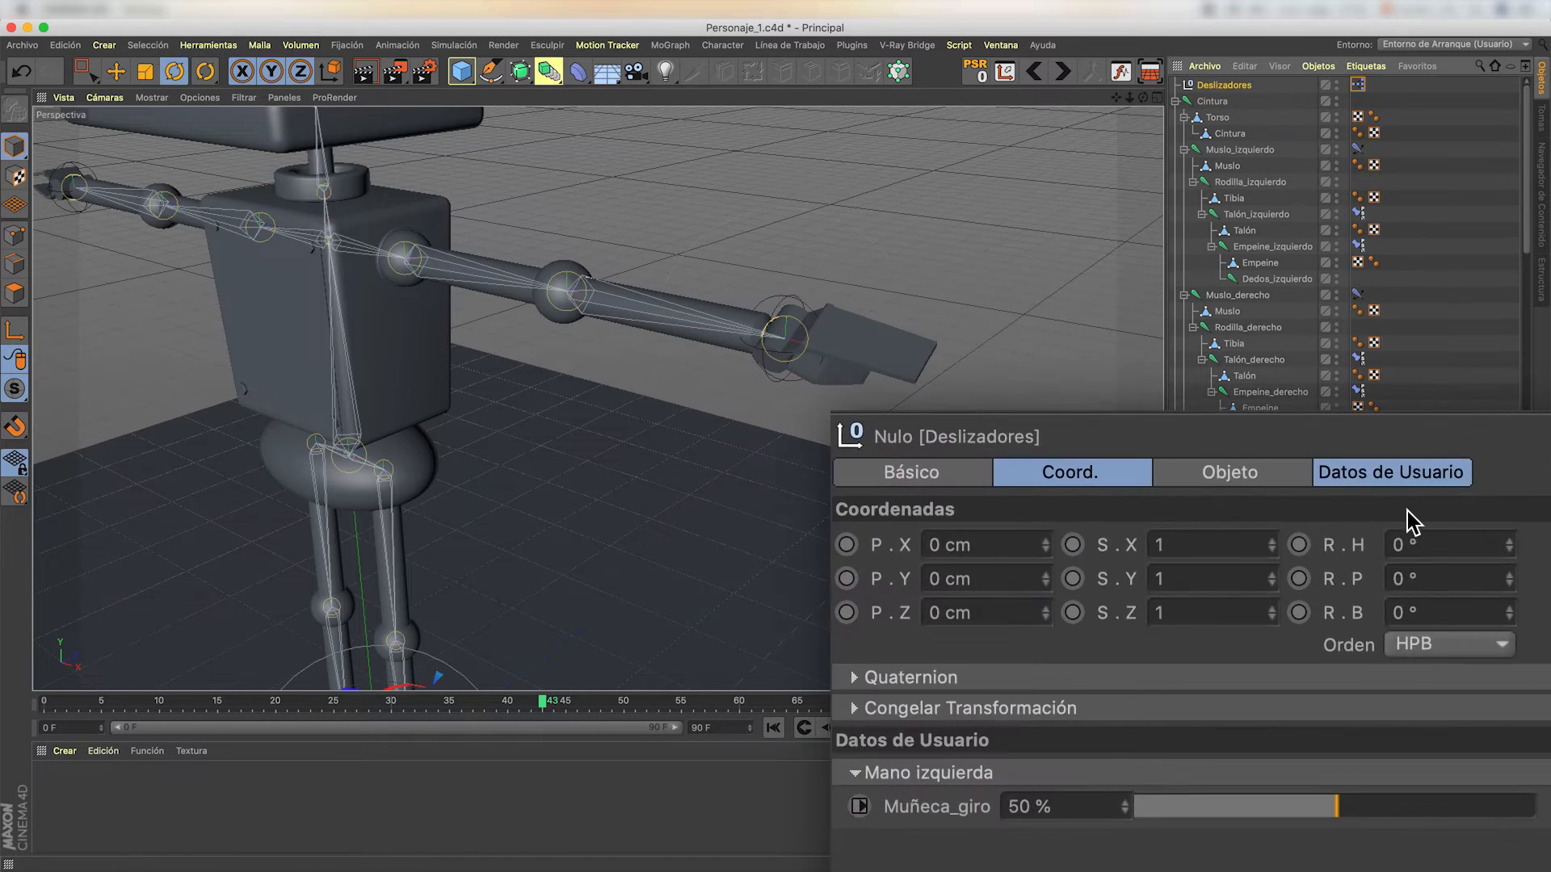
pyautogui.click(1396, 477)
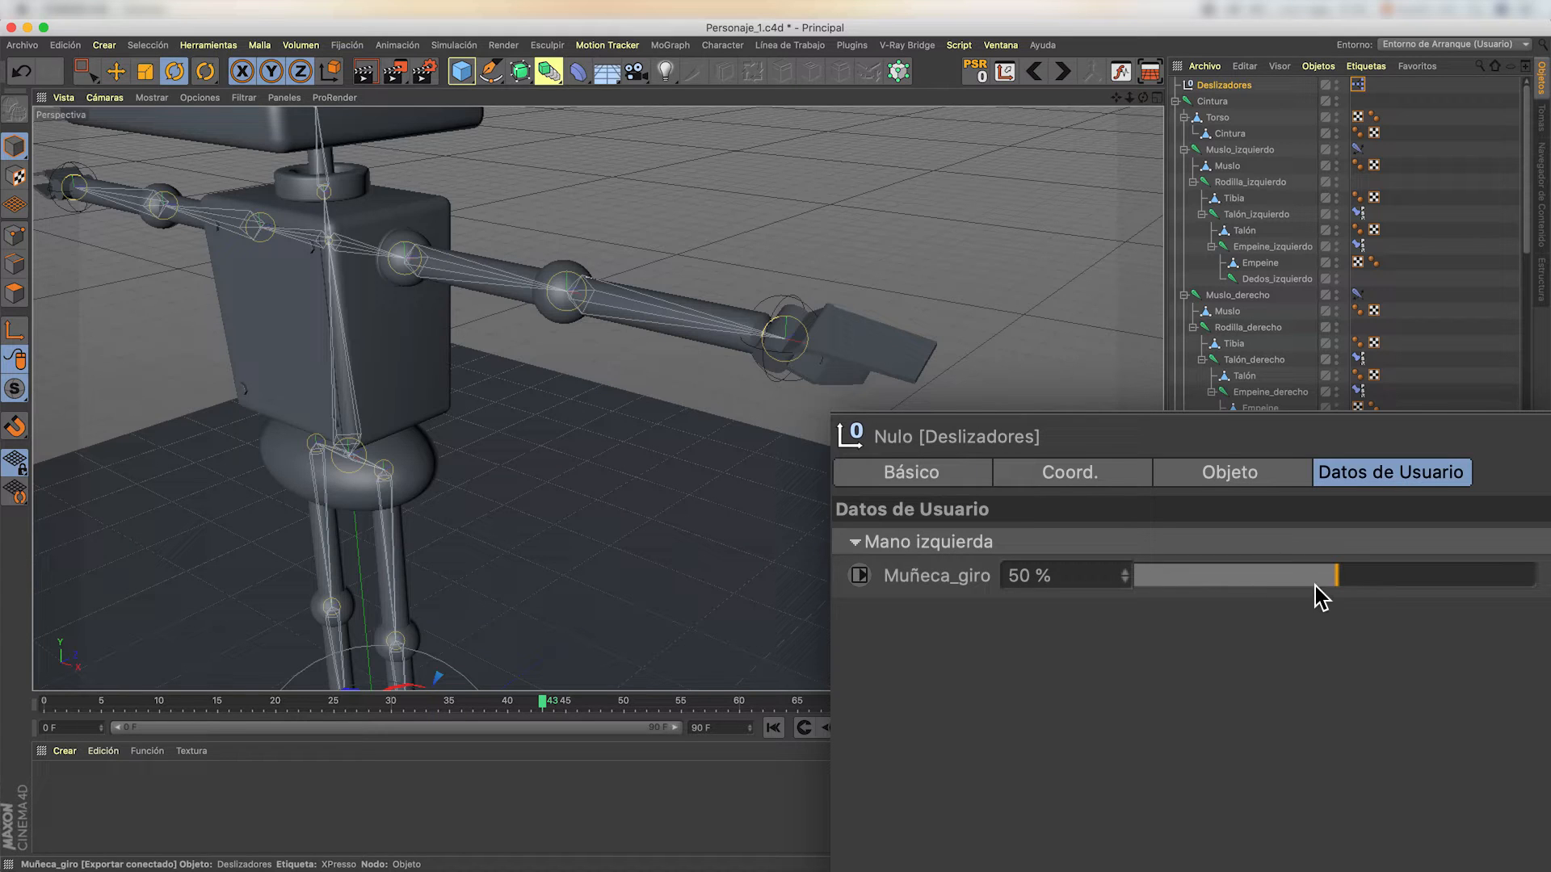
pyautogui.moveTo(1346, 582)
pyautogui.mouseDown()
pyautogui.moveTo(1243, 582)
pyautogui.moveTo(1547, 548)
pyautogui.moveTo(1045, 589)
pyautogui.moveTo(1329, 575)
pyautogui.mouseUp()
pyautogui.moveTo(1116, 580); pyautogui.dragTo(1343, 599)
# - In the Deslizadores XPresso graph, set the Rango de Mapeo node's input range to Porcentaje and its output range to Grados
pyautogui.doubleClick(1357, 84)
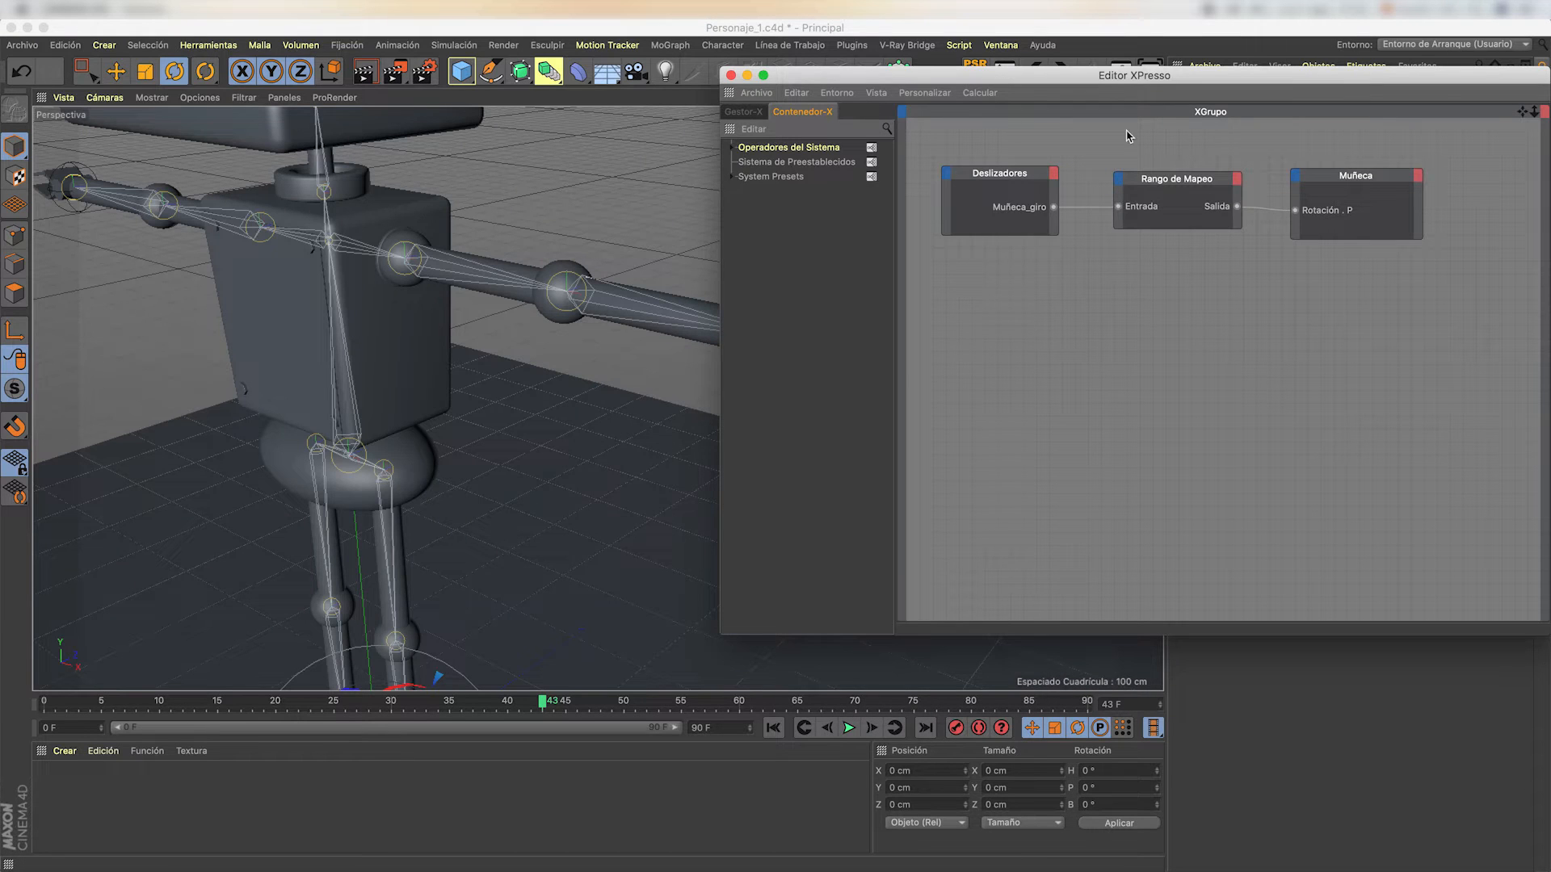
pyautogui.moveTo(1151, 81); pyautogui.dragTo(585, 99)
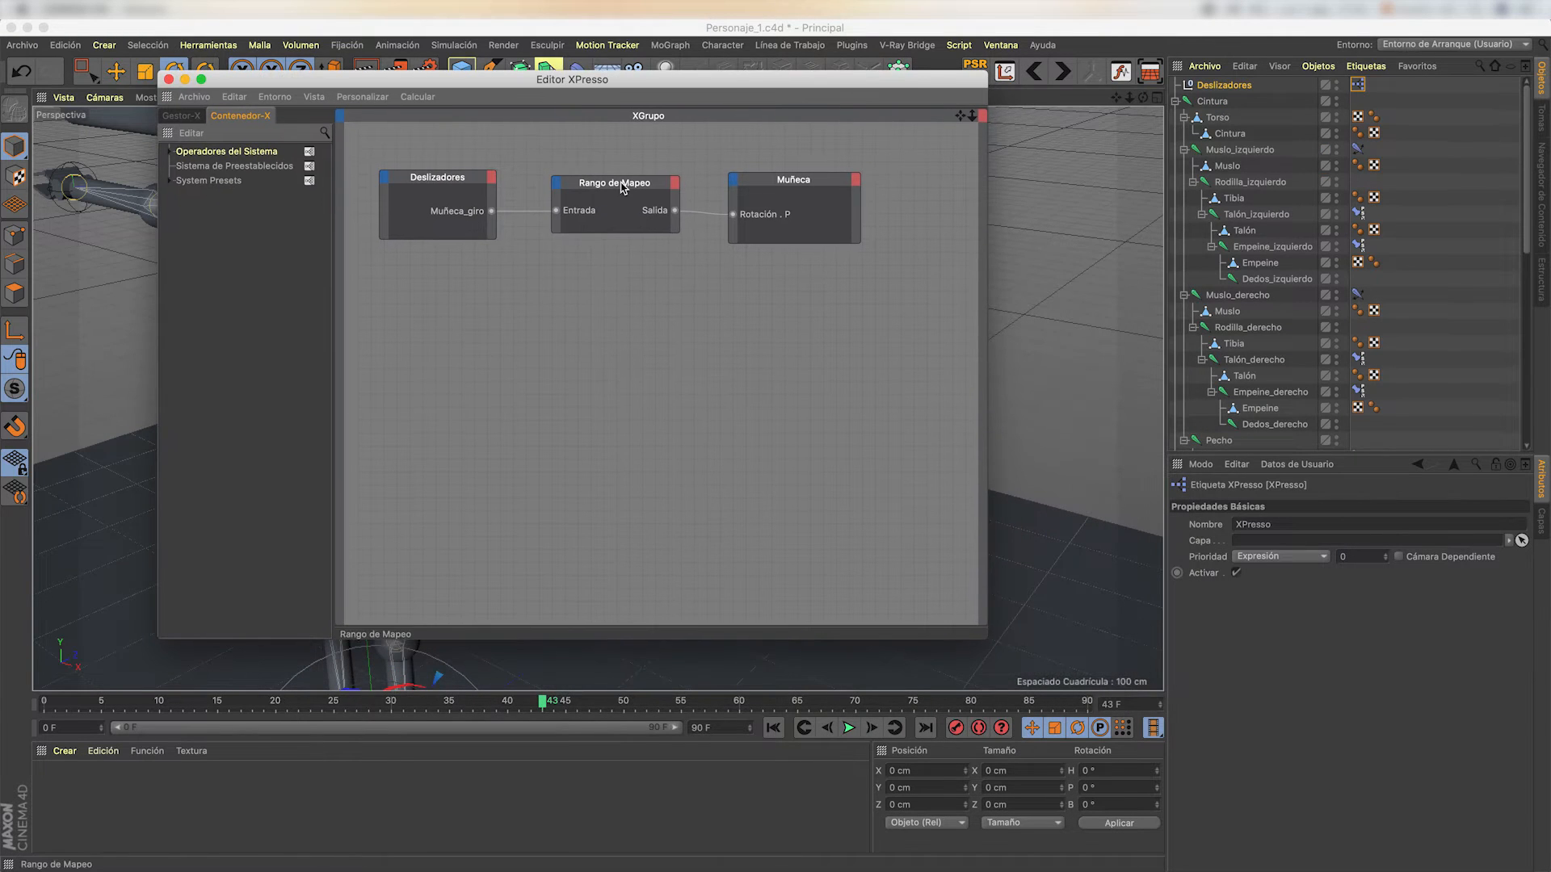
pyautogui.click(570, 183)
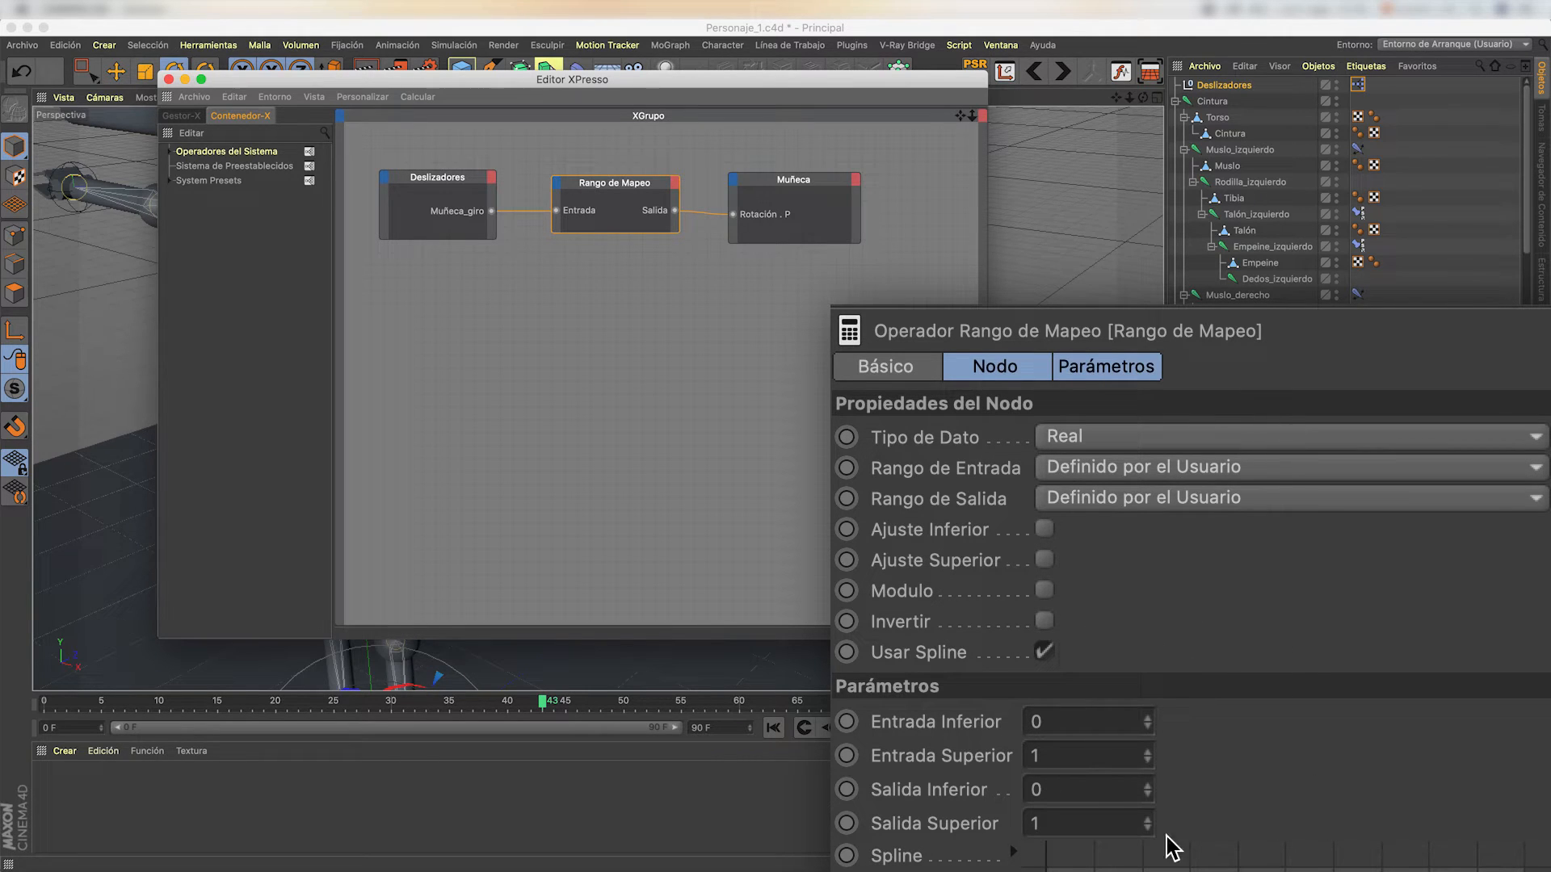
pyautogui.click(1064, 725)
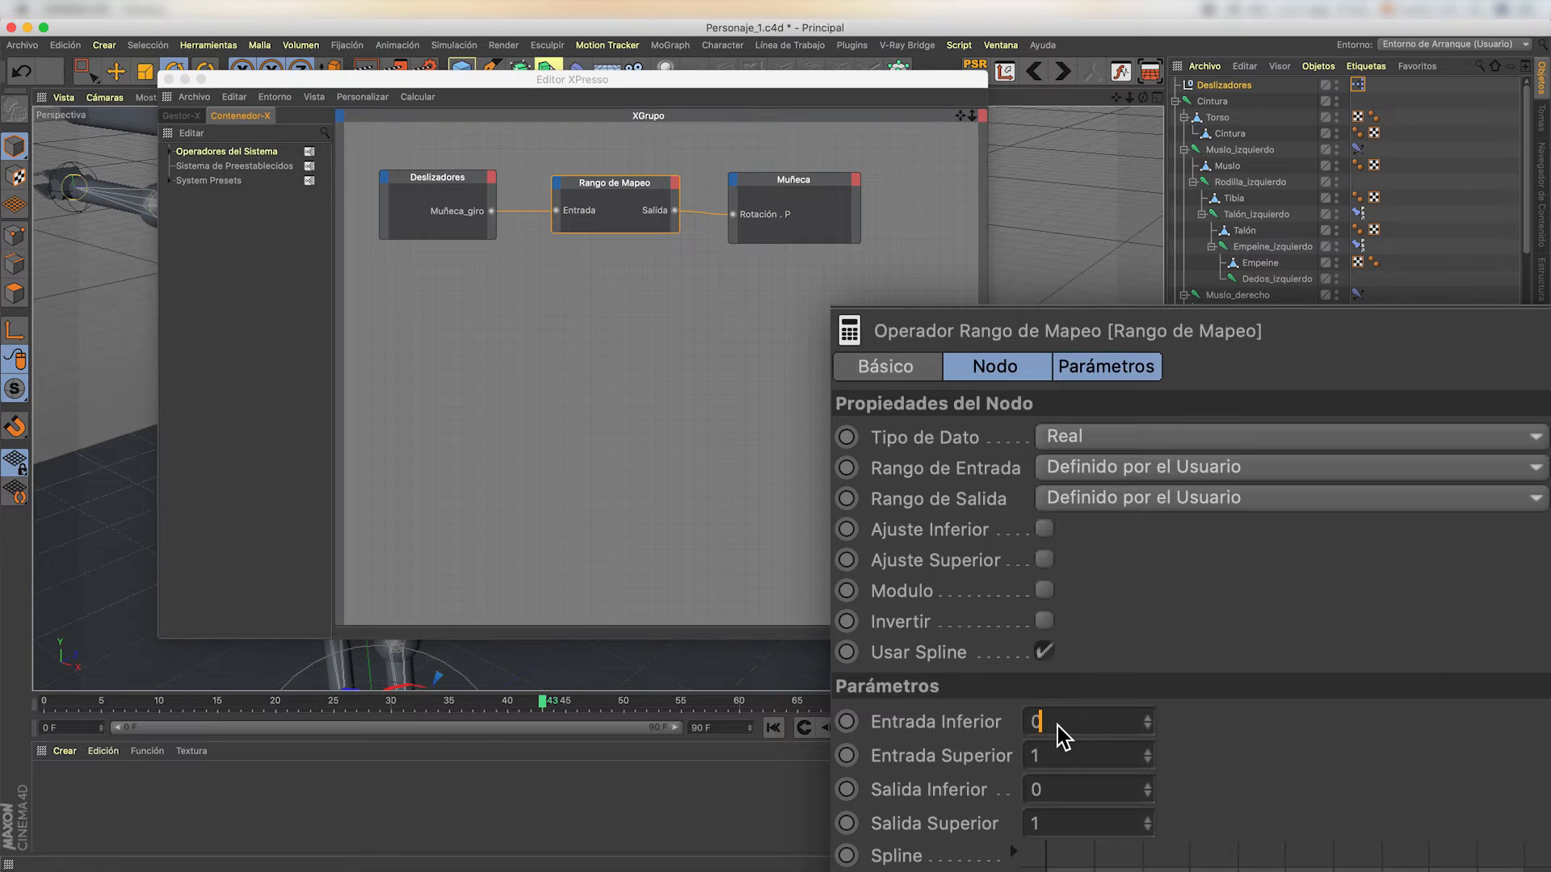
pyautogui.click(1135, 467)
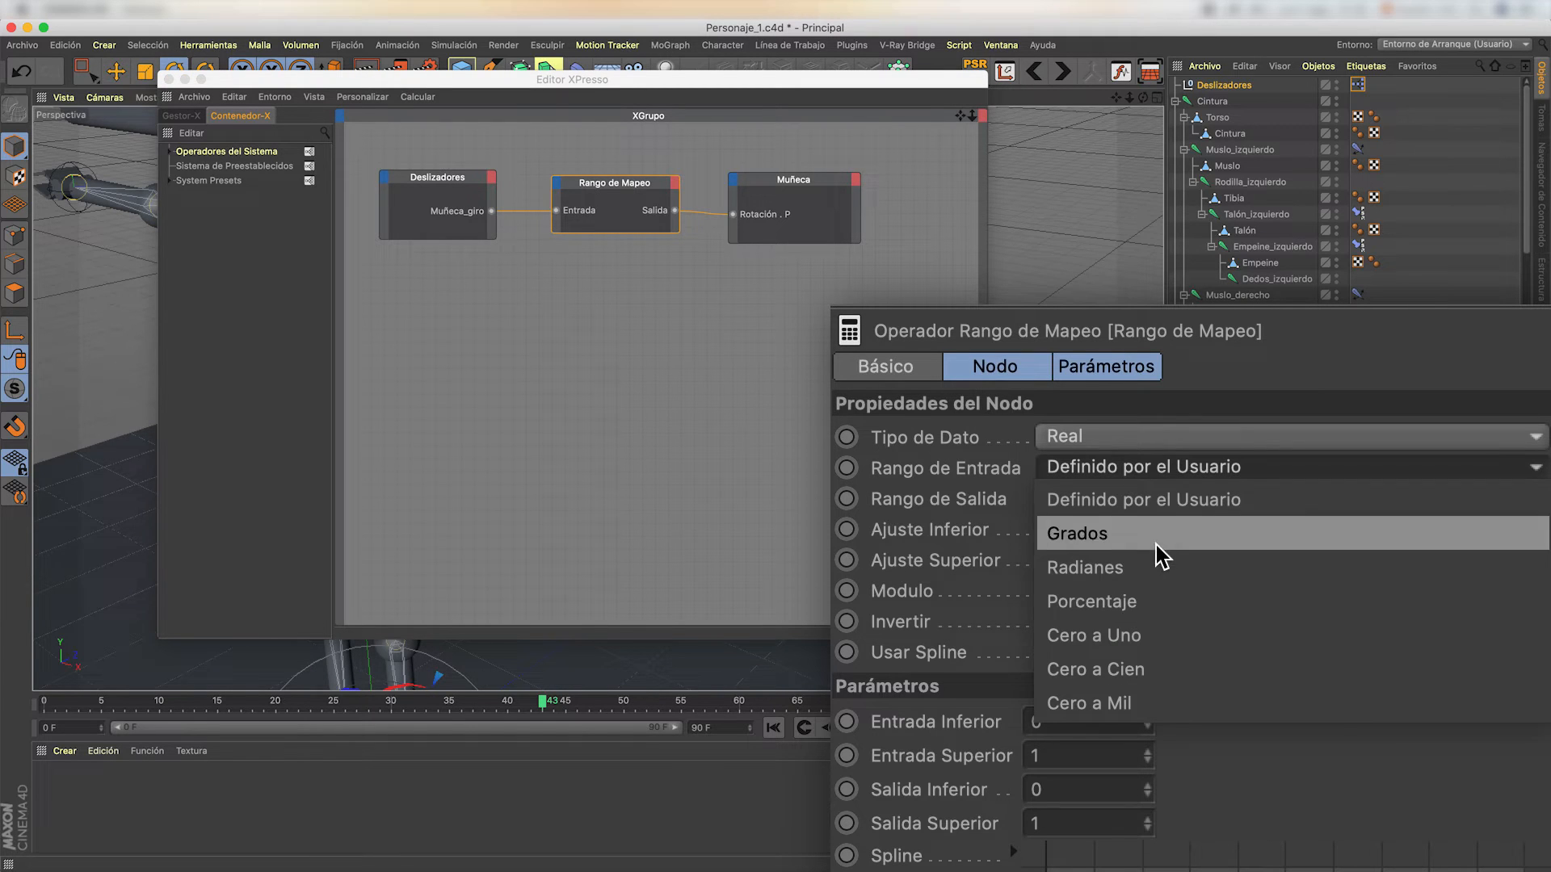
pyautogui.click(1157, 601)
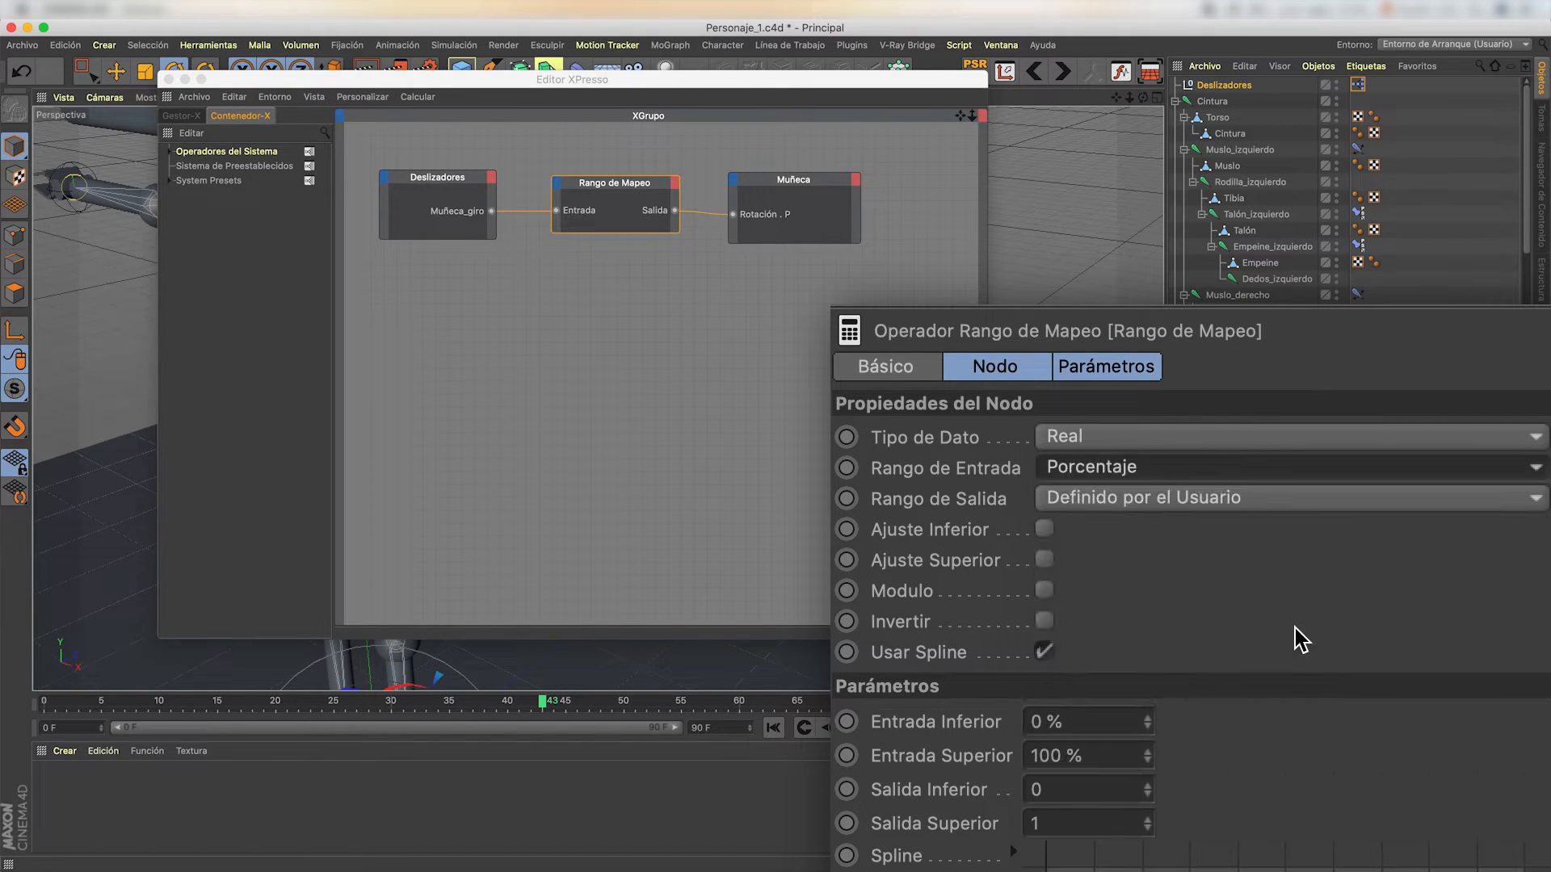
pyautogui.click(1111, 501)
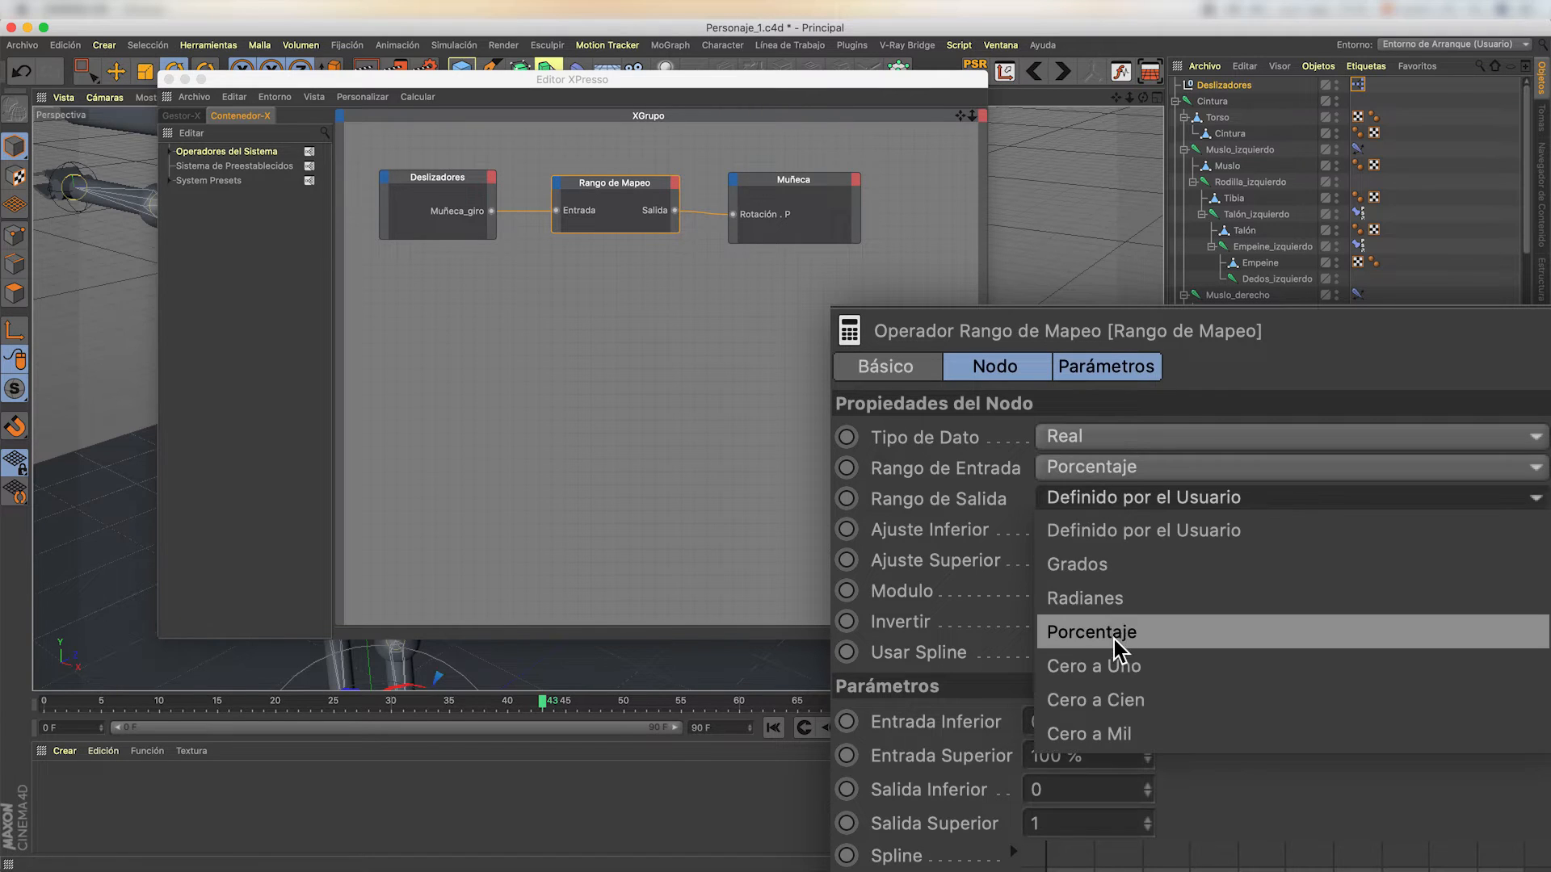
pyautogui.click(1097, 575)
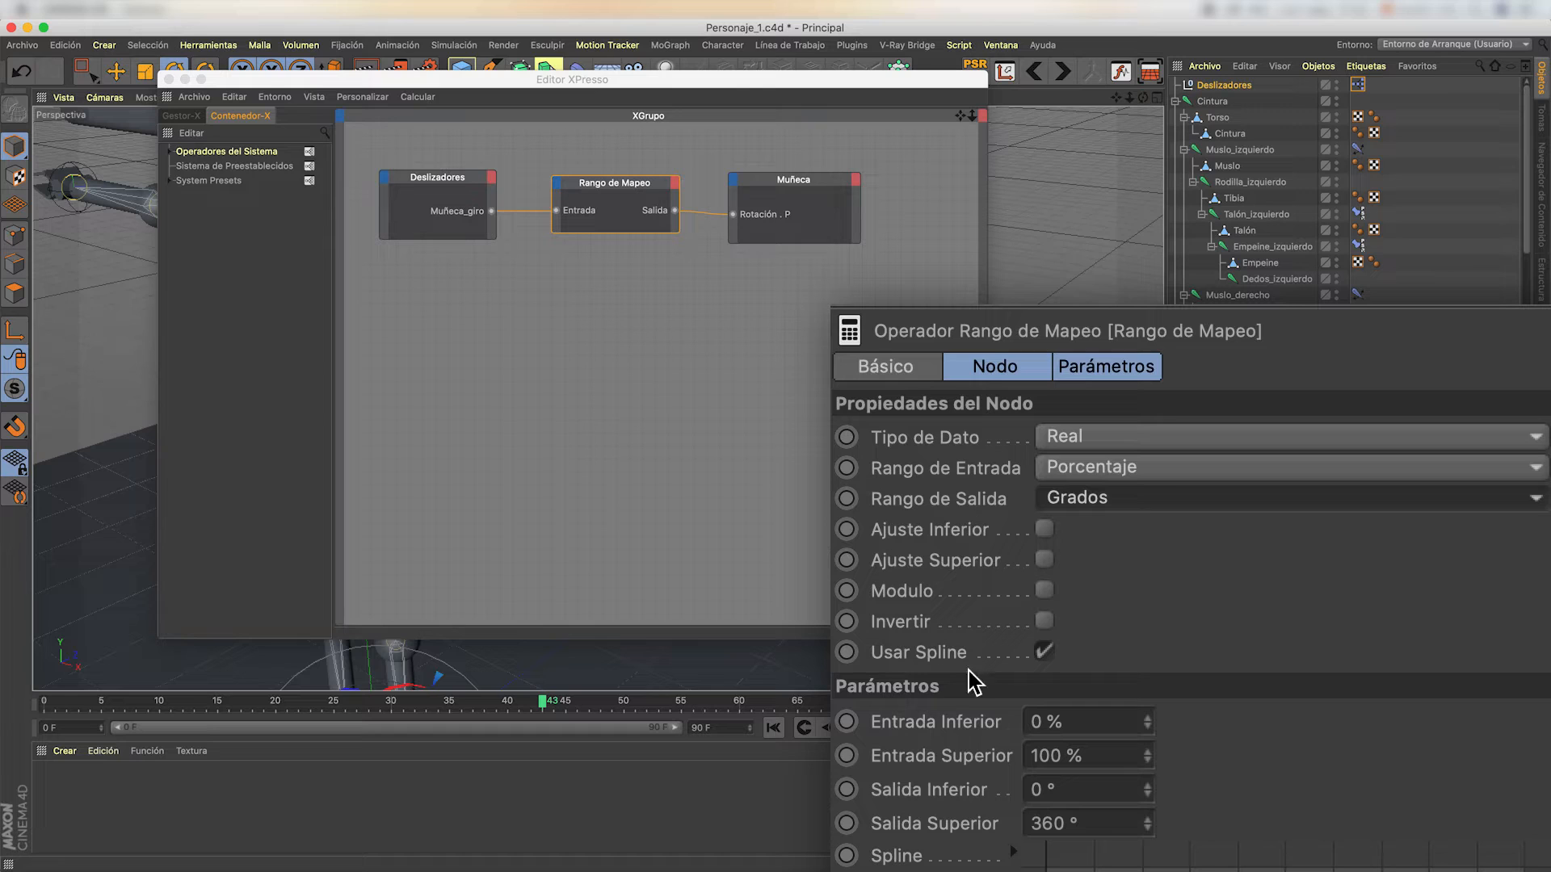
pyautogui.click(1043, 651)
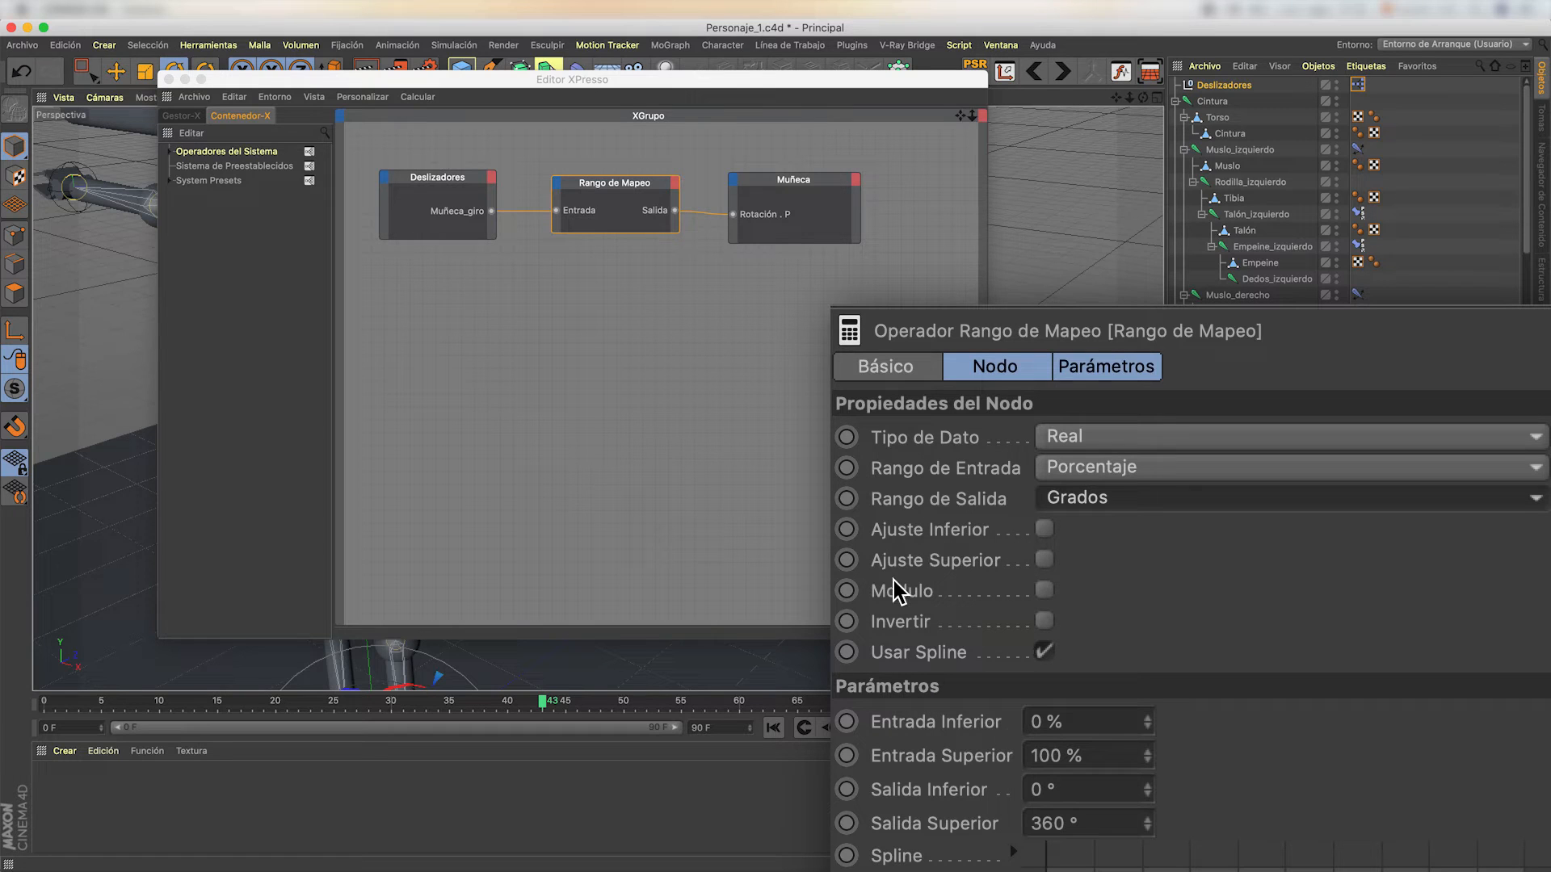
# - Set the Rango de Mapeo node's Salida Inferior to 180° and Salida Superior to -180°, and close the XPresso editor
pyautogui.click(1050, 722)
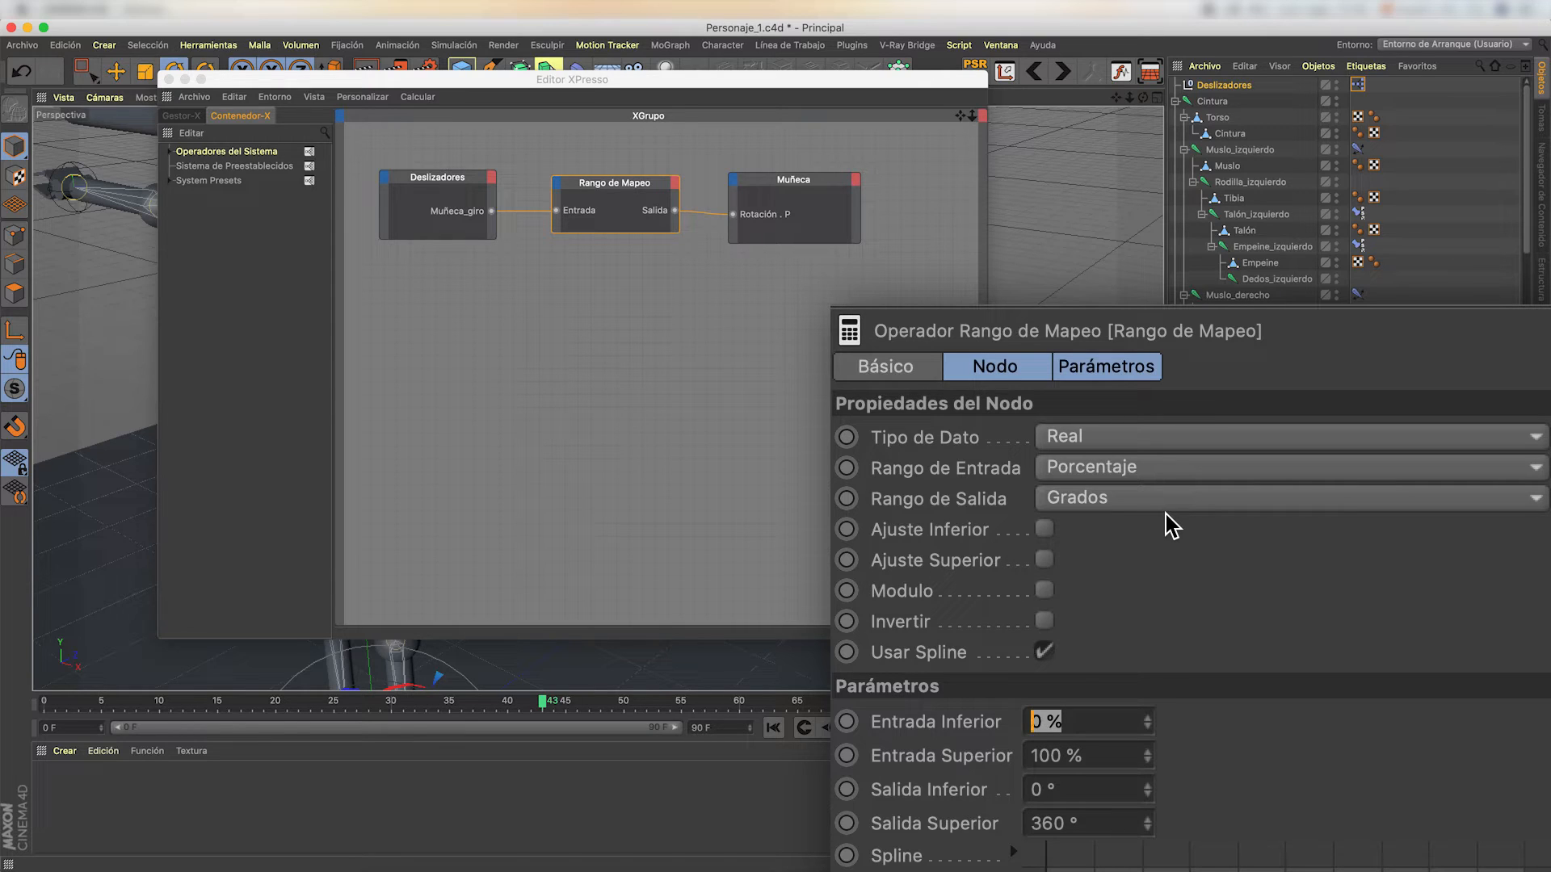
pyautogui.press('Tab')
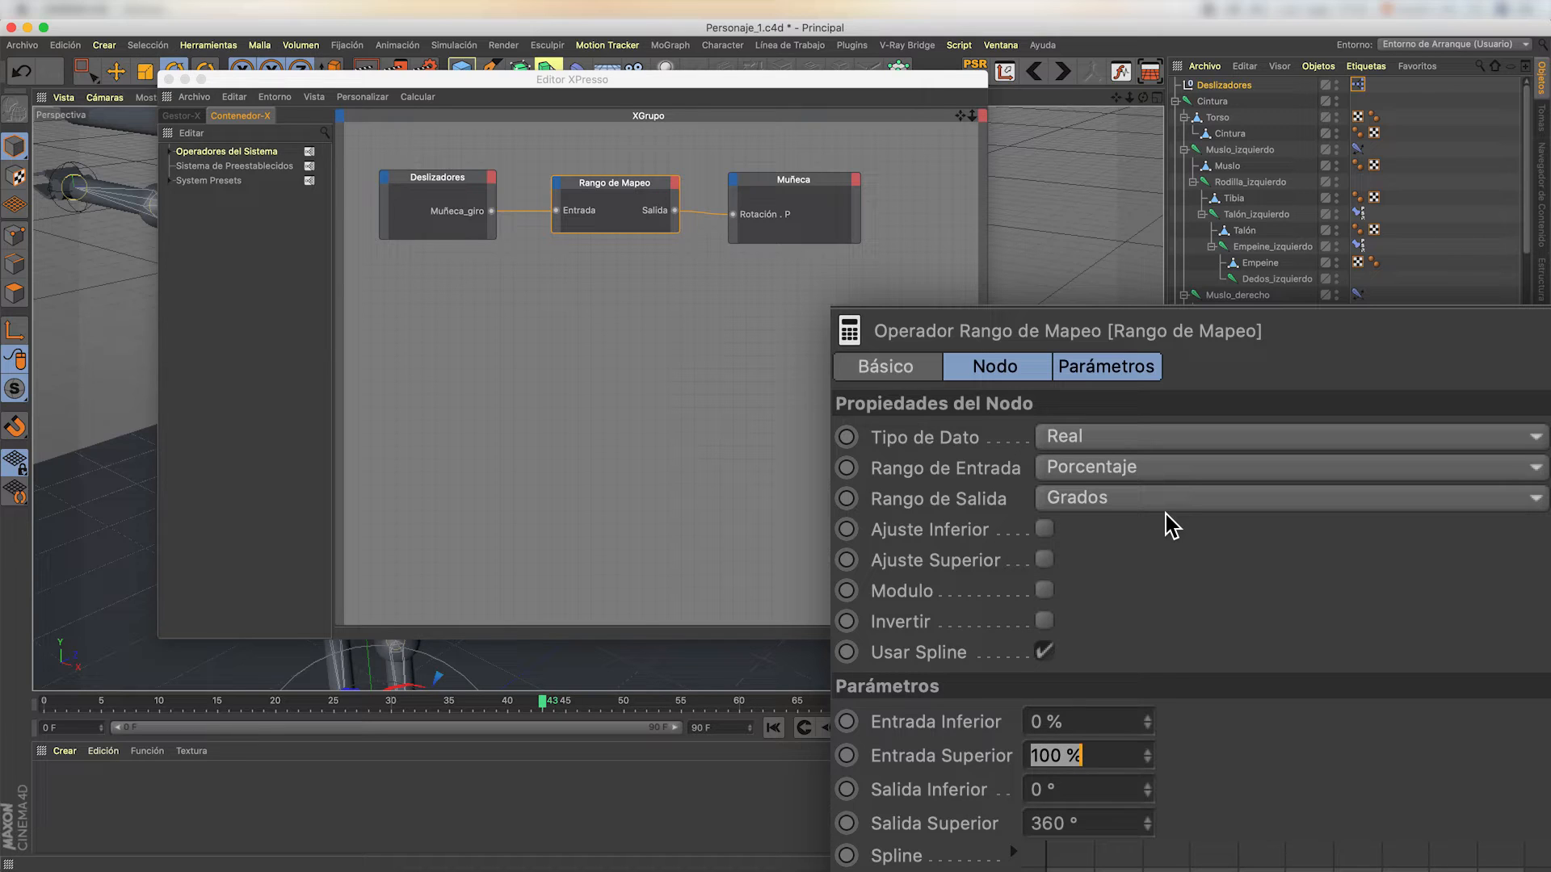
pyautogui.press('Tab')
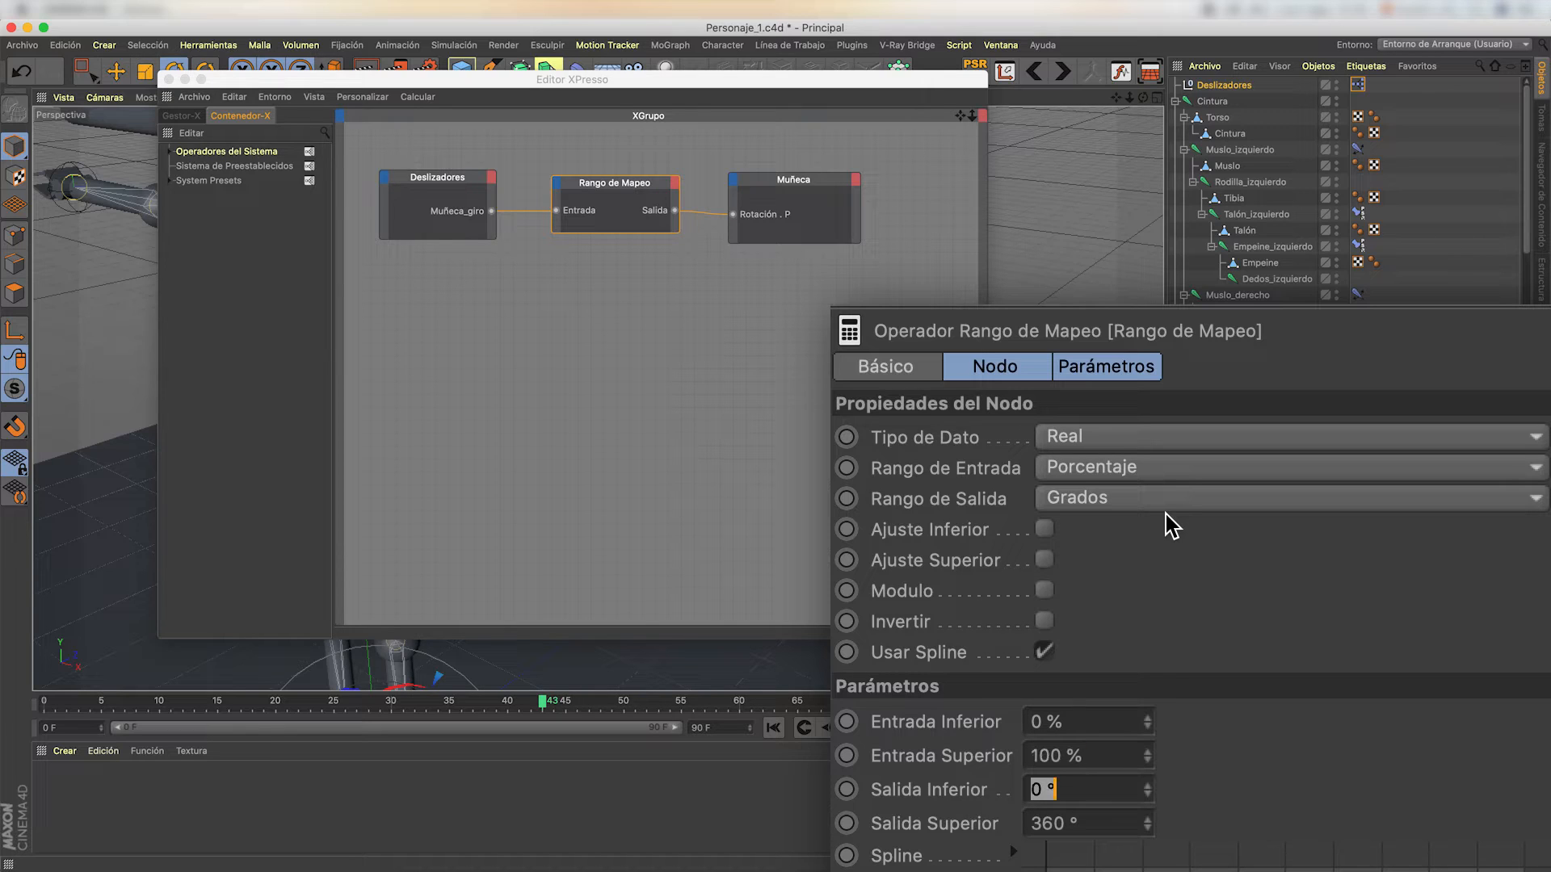
pyautogui.write('180')
pyautogui.press('Tab')
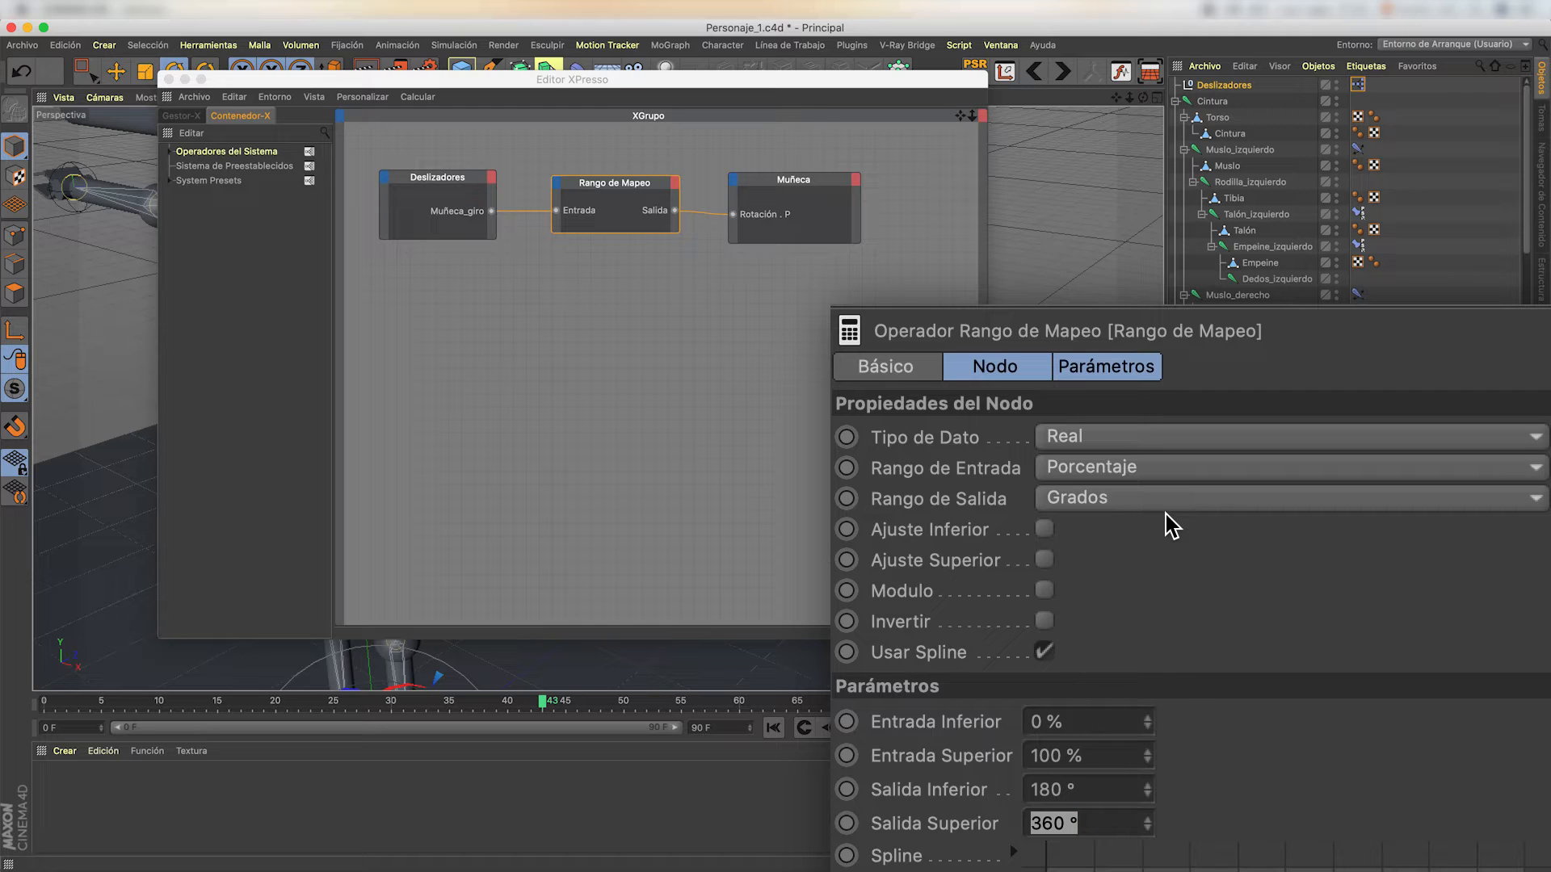
pyautogui.write('-18')
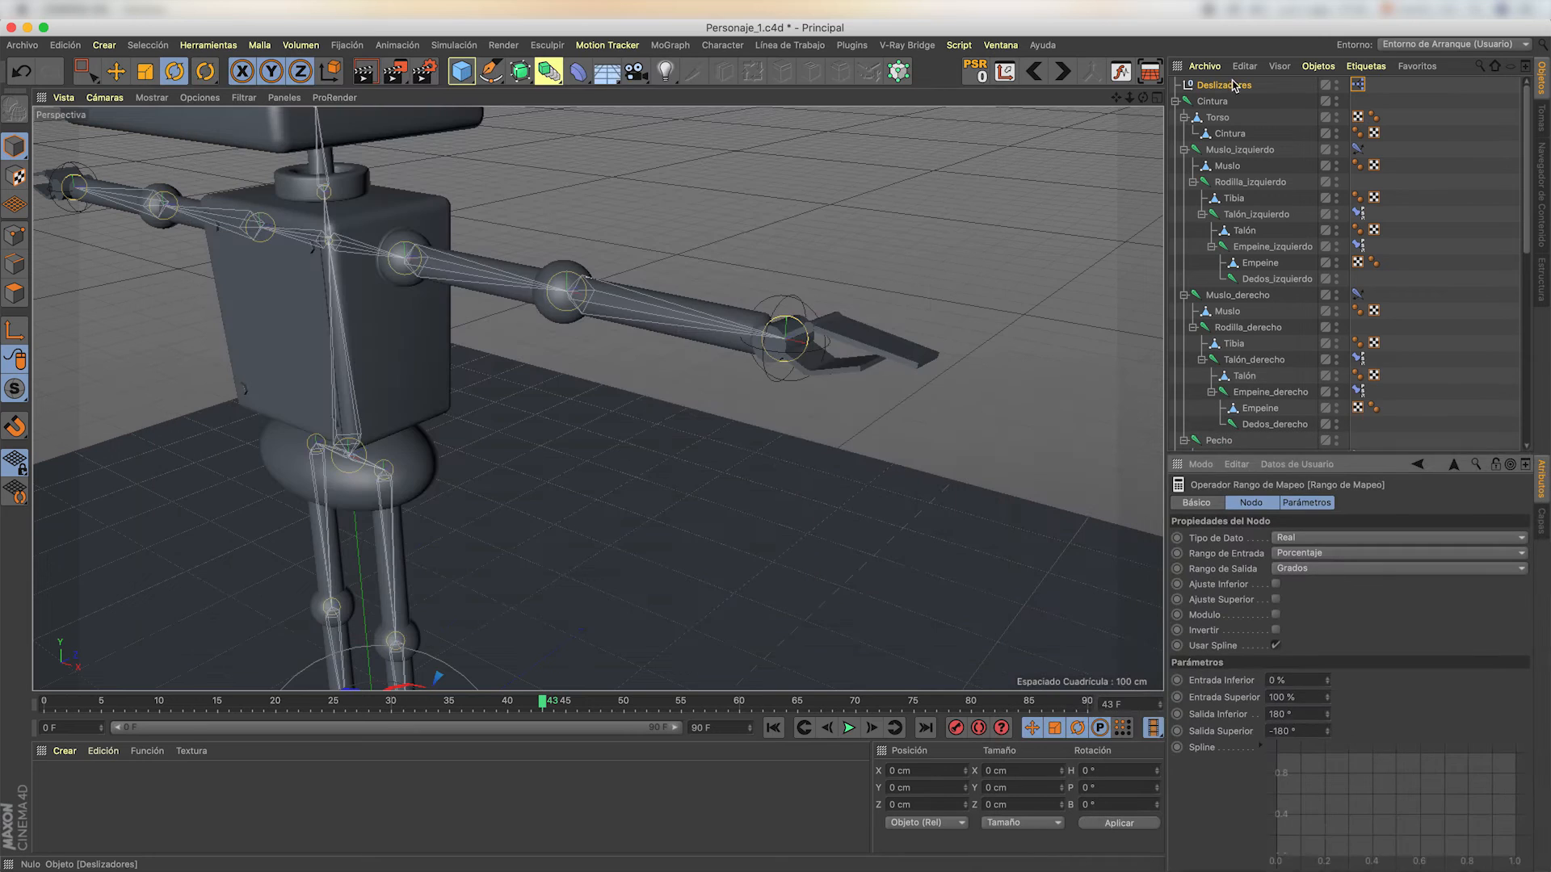
# - Test the left wrist's turn with Deslizadores' Muñeca_giro slider and set the slider to 50 %
pyautogui.click(1229, 85)
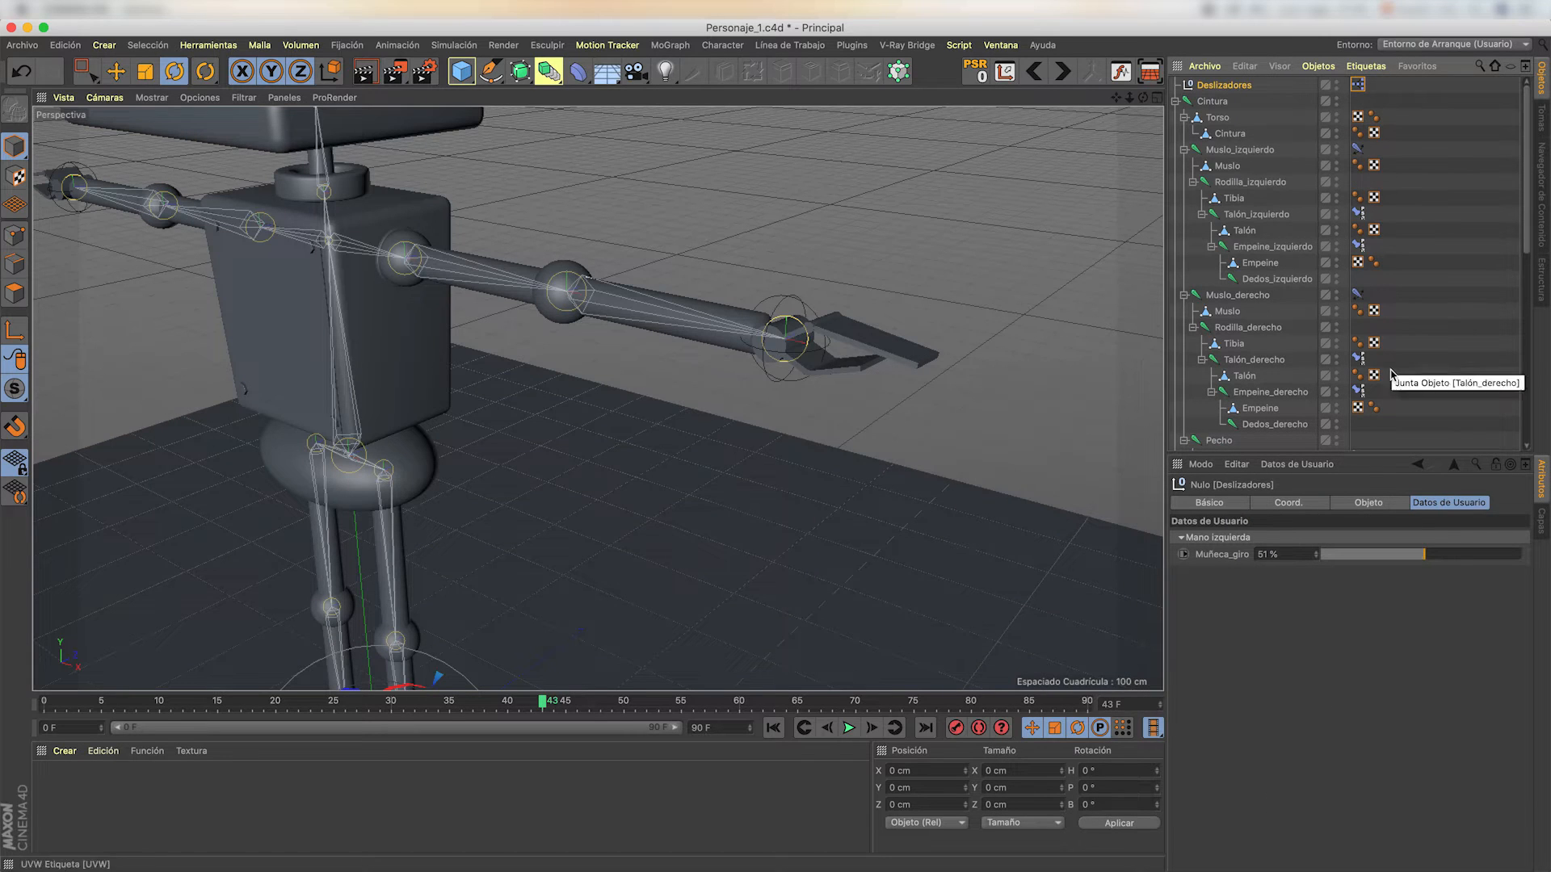
pyautogui.moveTo(1426, 556)
pyautogui.mouseDown()
pyautogui.moveTo(1264, 563)
pyautogui.moveTo(1537, 549)
pyautogui.moveTo(1346, 564)
pyautogui.moveTo(1409, 559)
pyautogui.mouseUp()
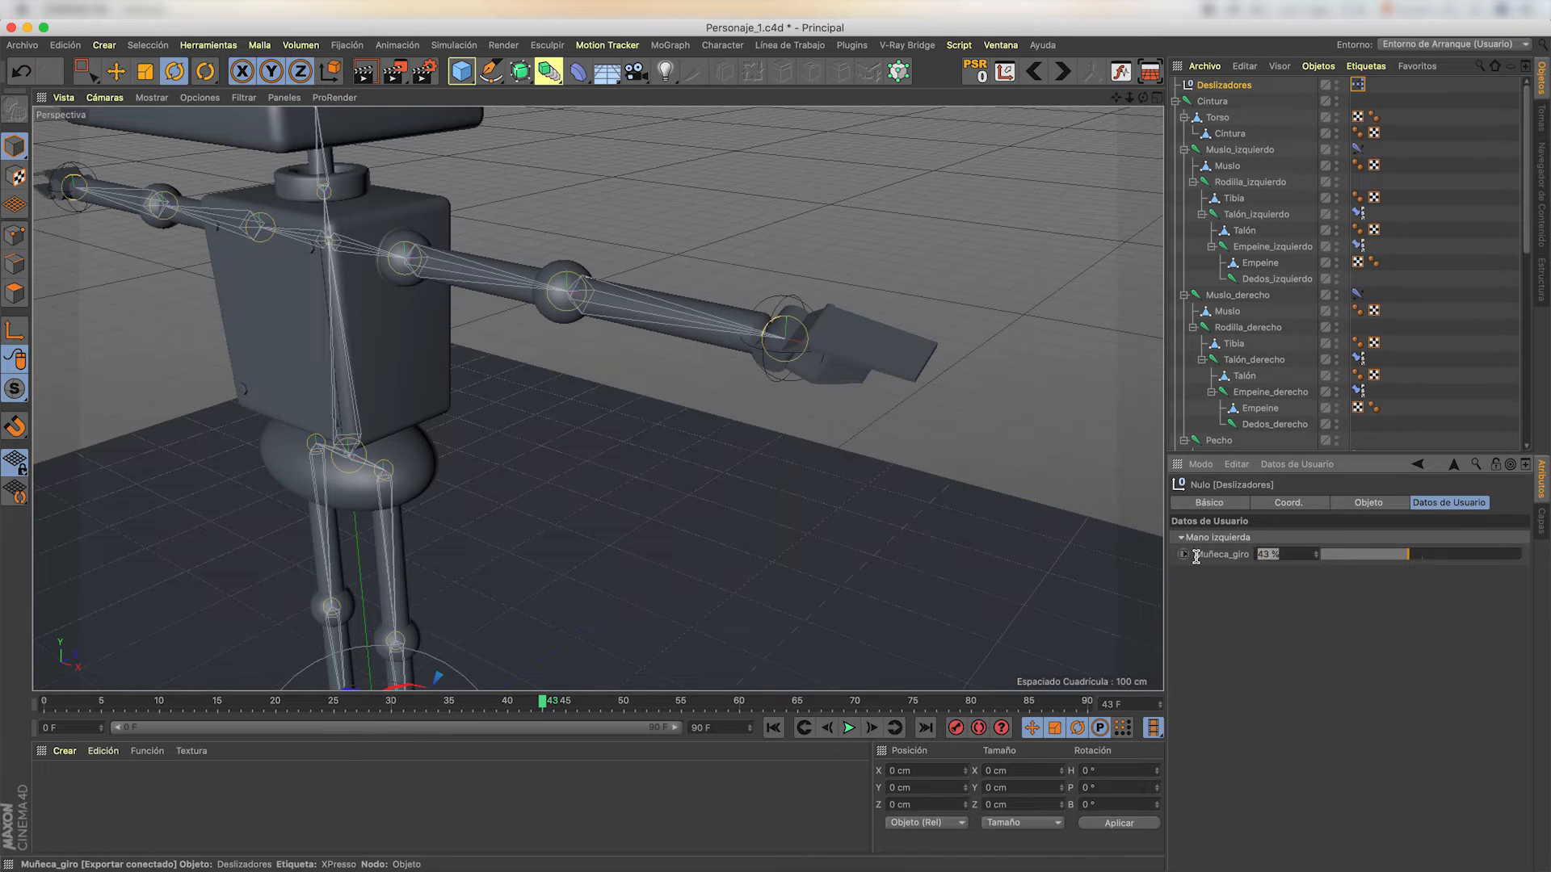
pyautogui.write('50')
pyautogui.press('Return')
# - Check the Muñeca_giro slider again with the left hand in close-up and return it to 50 %
pyautogui.keyDown('alt'); pyautogui.moveTo(880, 312); pyautogui.dragTo(974, 346, button='right'); pyautogui.keyUp('alt')
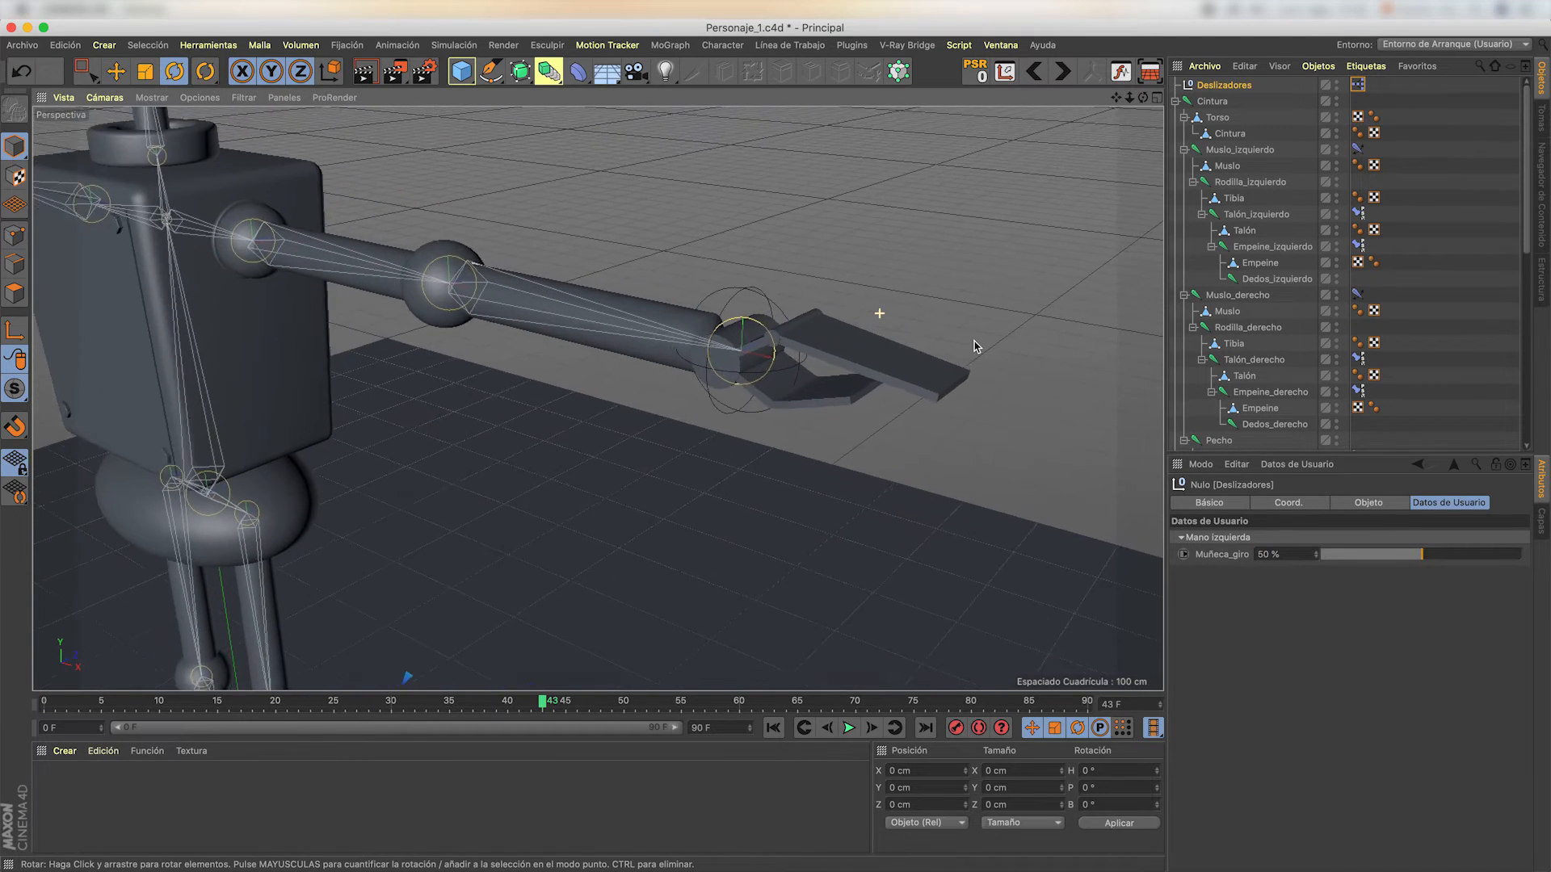
pyautogui.keyDown('alt'); pyautogui.moveTo(852, 324); pyautogui.dragTo(929, 323); pyautogui.keyUp('alt')
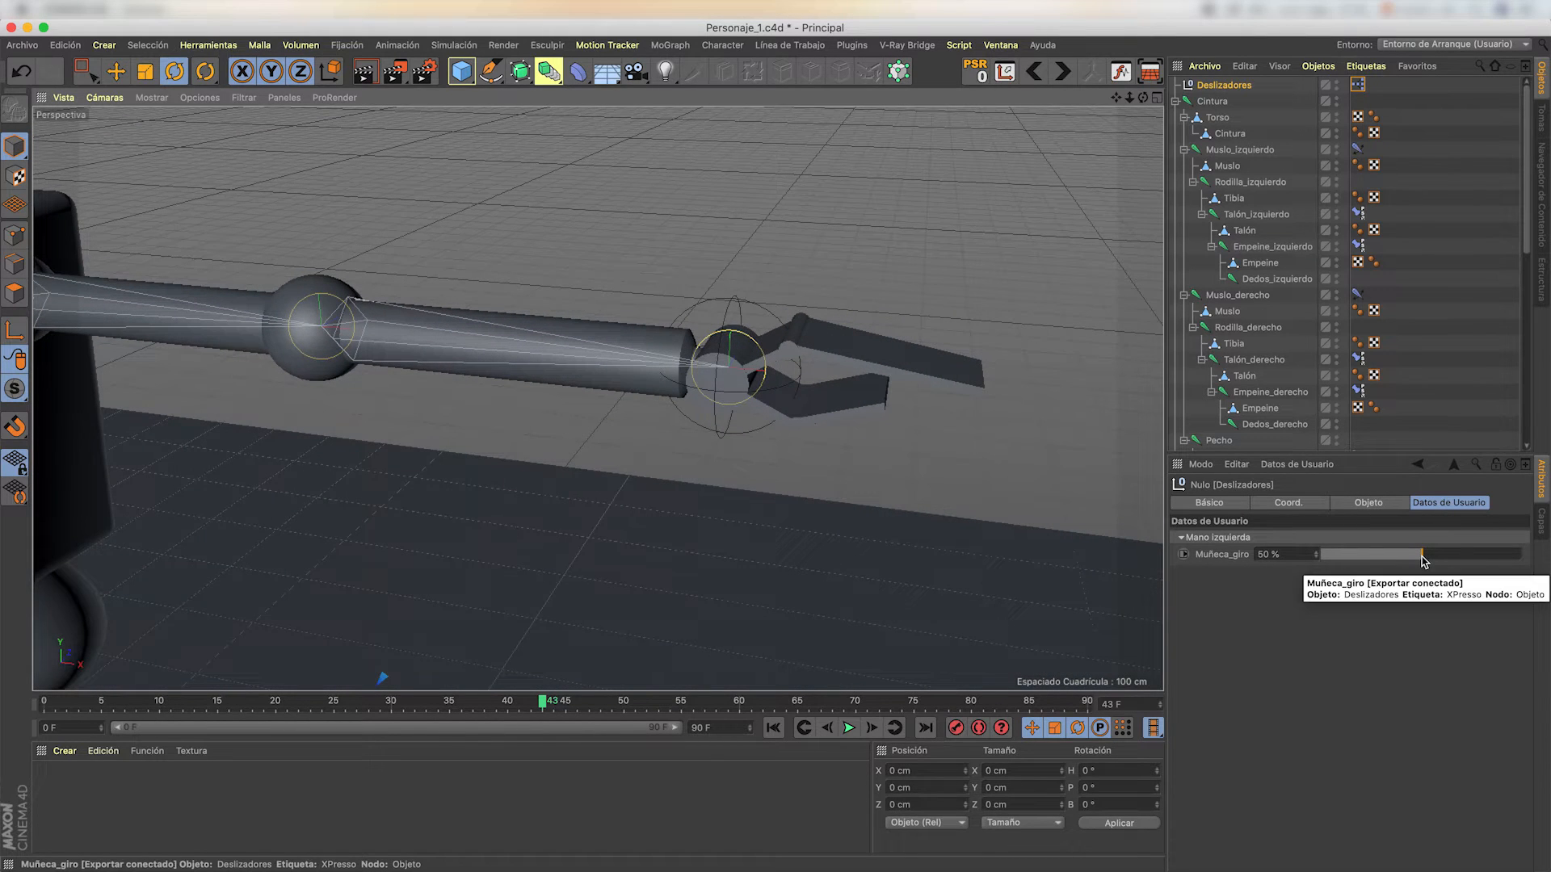
pyautogui.moveTo(1423, 557)
pyautogui.mouseDown()
pyautogui.moveTo(1316, 557)
pyautogui.moveTo(1486, 545)
pyautogui.moveTo(1313, 556)
pyautogui.moveTo(1458, 553)
pyautogui.moveTo(1412, 557)
pyautogui.mouseUp()
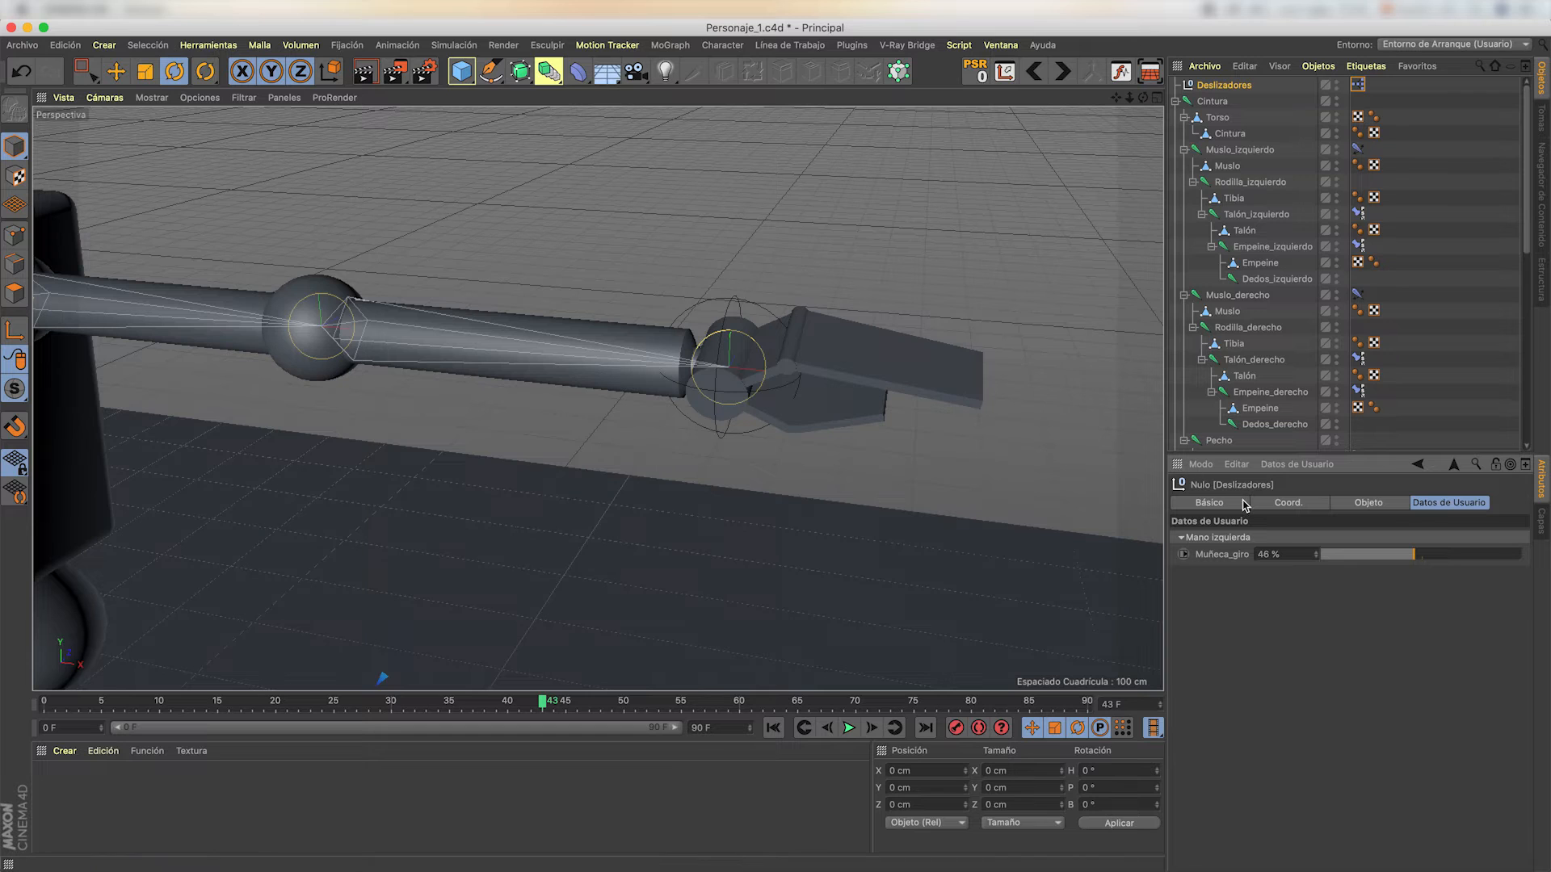
pyautogui.moveTo(1298, 554); pyautogui.dragTo(1107, 526)
pyautogui.write('50')
pyautogui.press('Return')
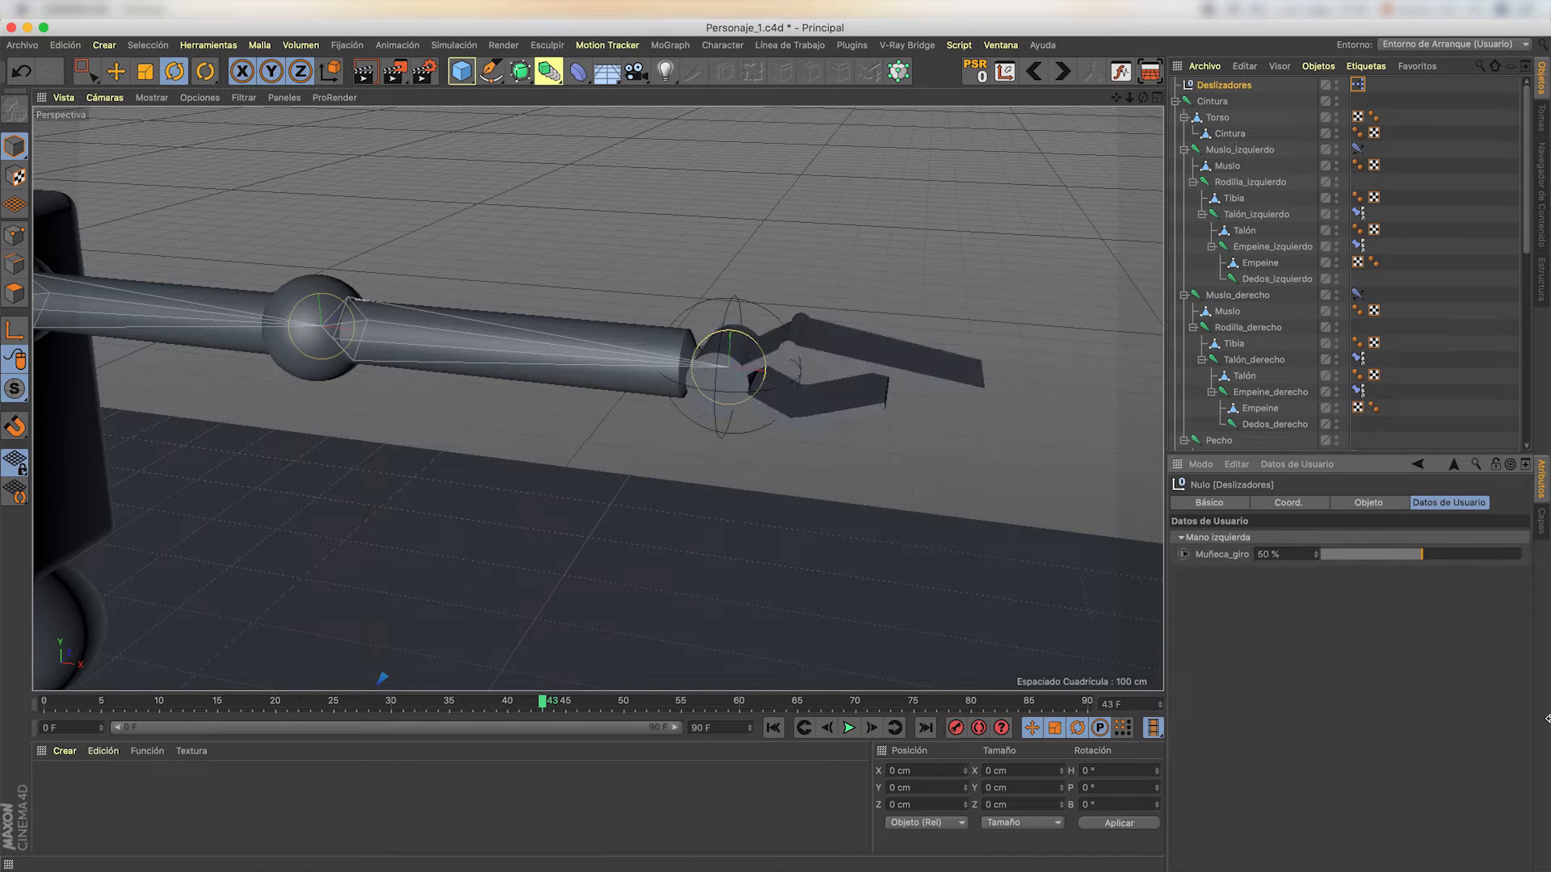
# - Examine the left wrist and hand pieces up close from several angles
pyautogui.keyDown('alt'); pyautogui.moveTo(630, 347); pyautogui.dragTo(651, 404); pyautogui.keyUp('alt')
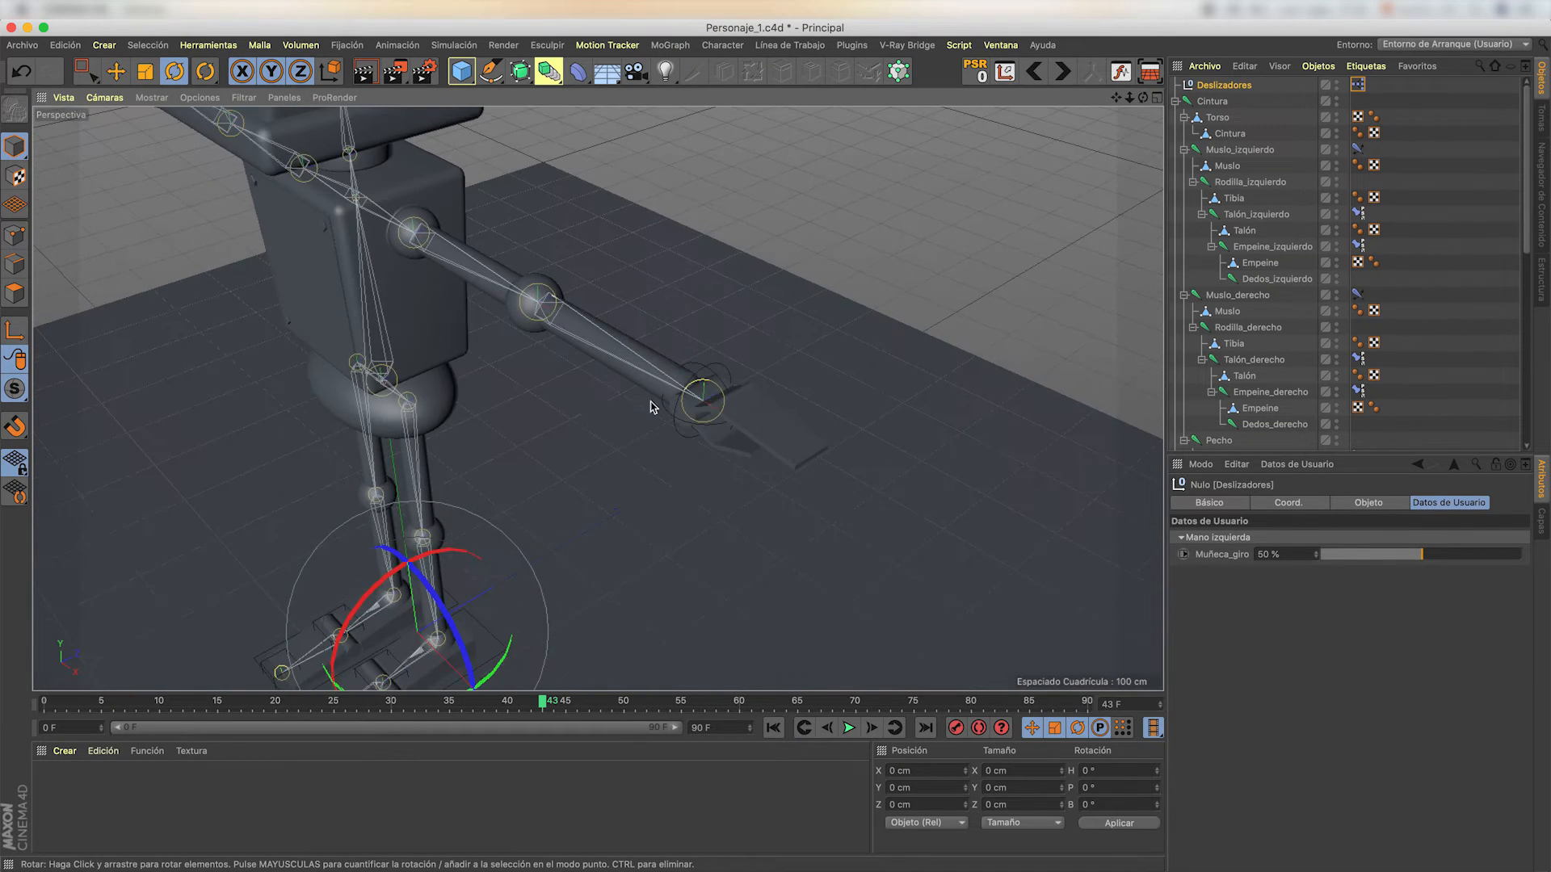
pyautogui.keyDown('alt'); pyautogui.moveTo(651, 404); pyautogui.dragTo(798, 412, button='right'); pyautogui.keyUp('alt')
pyautogui.moveTo(798, 412)
pyautogui.keyDown('alt'); pyautogui.mouseDown()
pyautogui.moveTo(763, 415)
pyautogui.moveTo(819, 400)
pyautogui.mouseUp(); pyautogui.keyUp('alt')
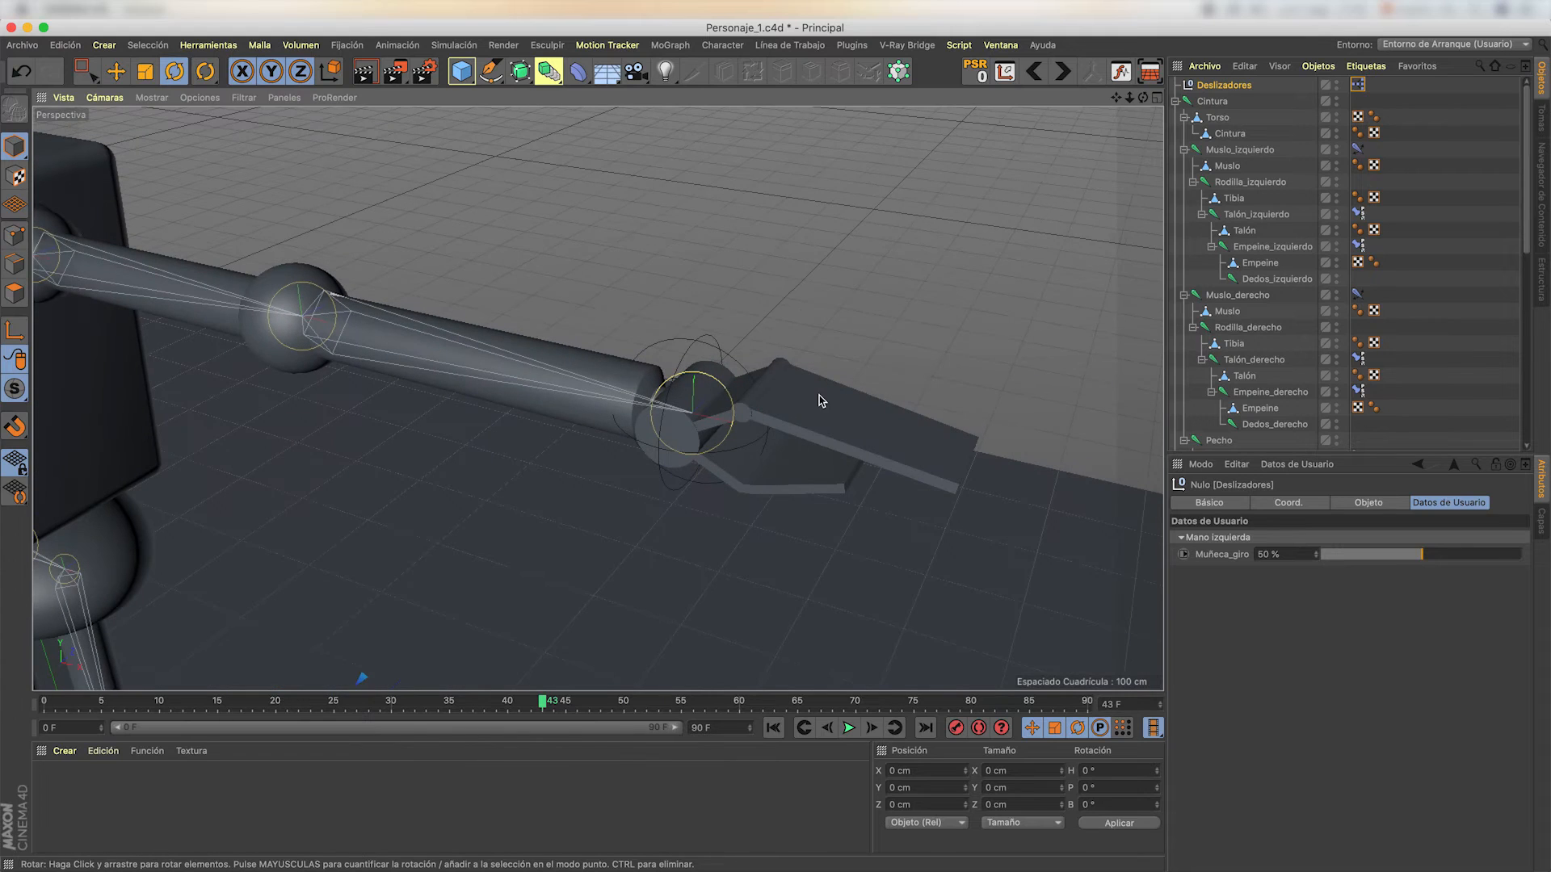
pyautogui.keyDown('alt'); pyautogui.moveTo(717, 412); pyautogui.dragTo(760, 406); pyautogui.keyUp('alt')
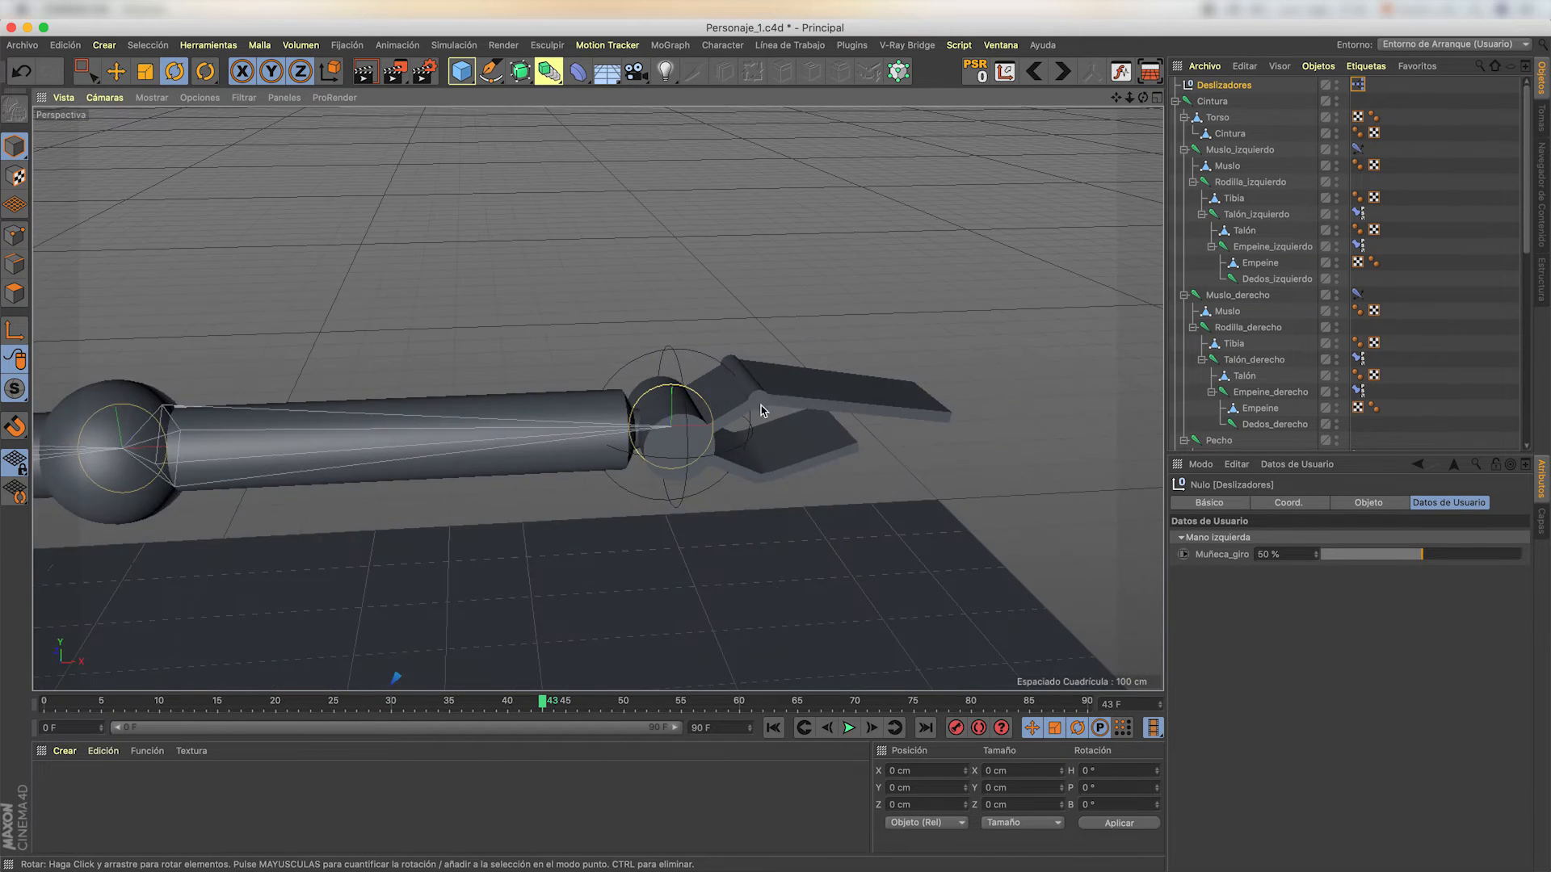
pyautogui.scroll(3, 760, 406)
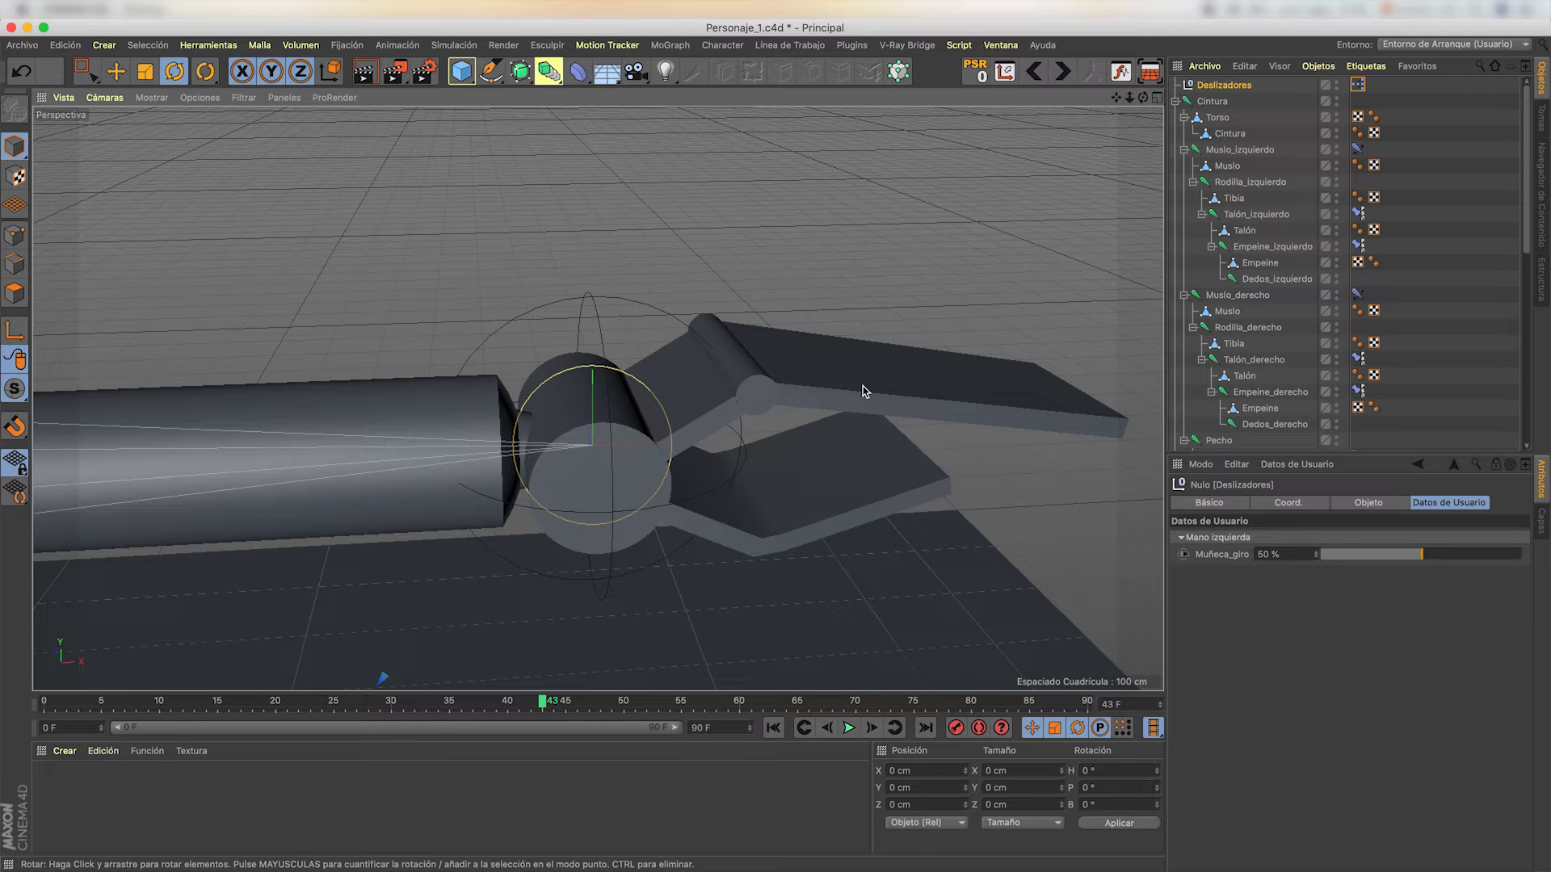
pyautogui.keyDown('alt'); pyautogui.moveTo(831, 369); pyautogui.dragTo(810, 405, button='middle'); pyautogui.keyUp('alt')
pyautogui.keyDown('alt'); pyautogui.moveTo(969, 409); pyautogui.dragTo(537, 519); pyautogui.keyUp('alt')
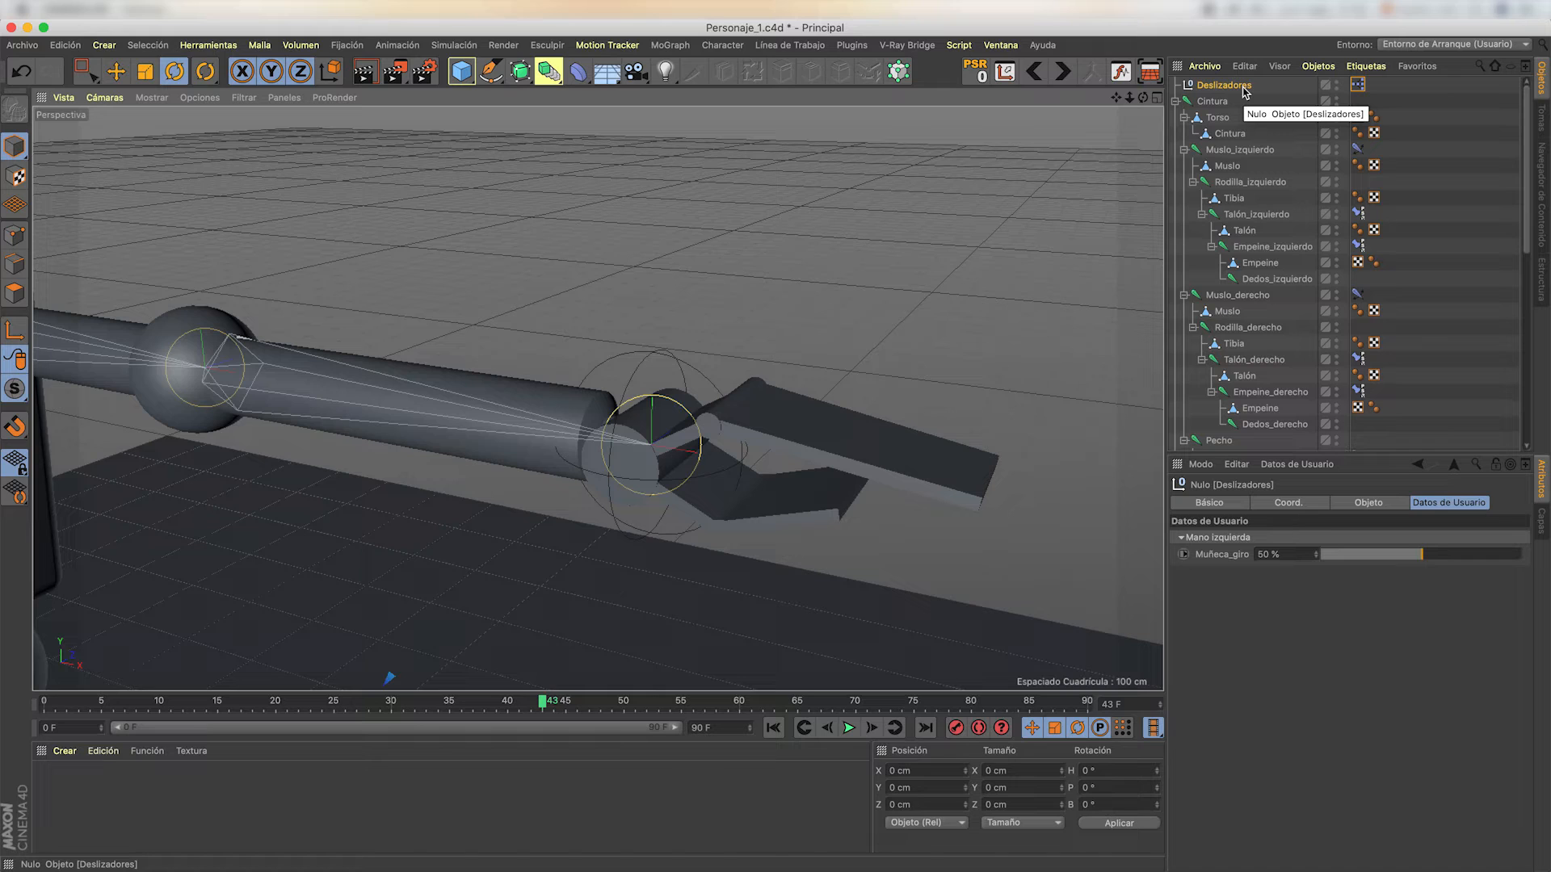
# - Add a user data entry named Carpo to the Mano izquierda group of the Deslizadores null
pyautogui.click(1299, 465)
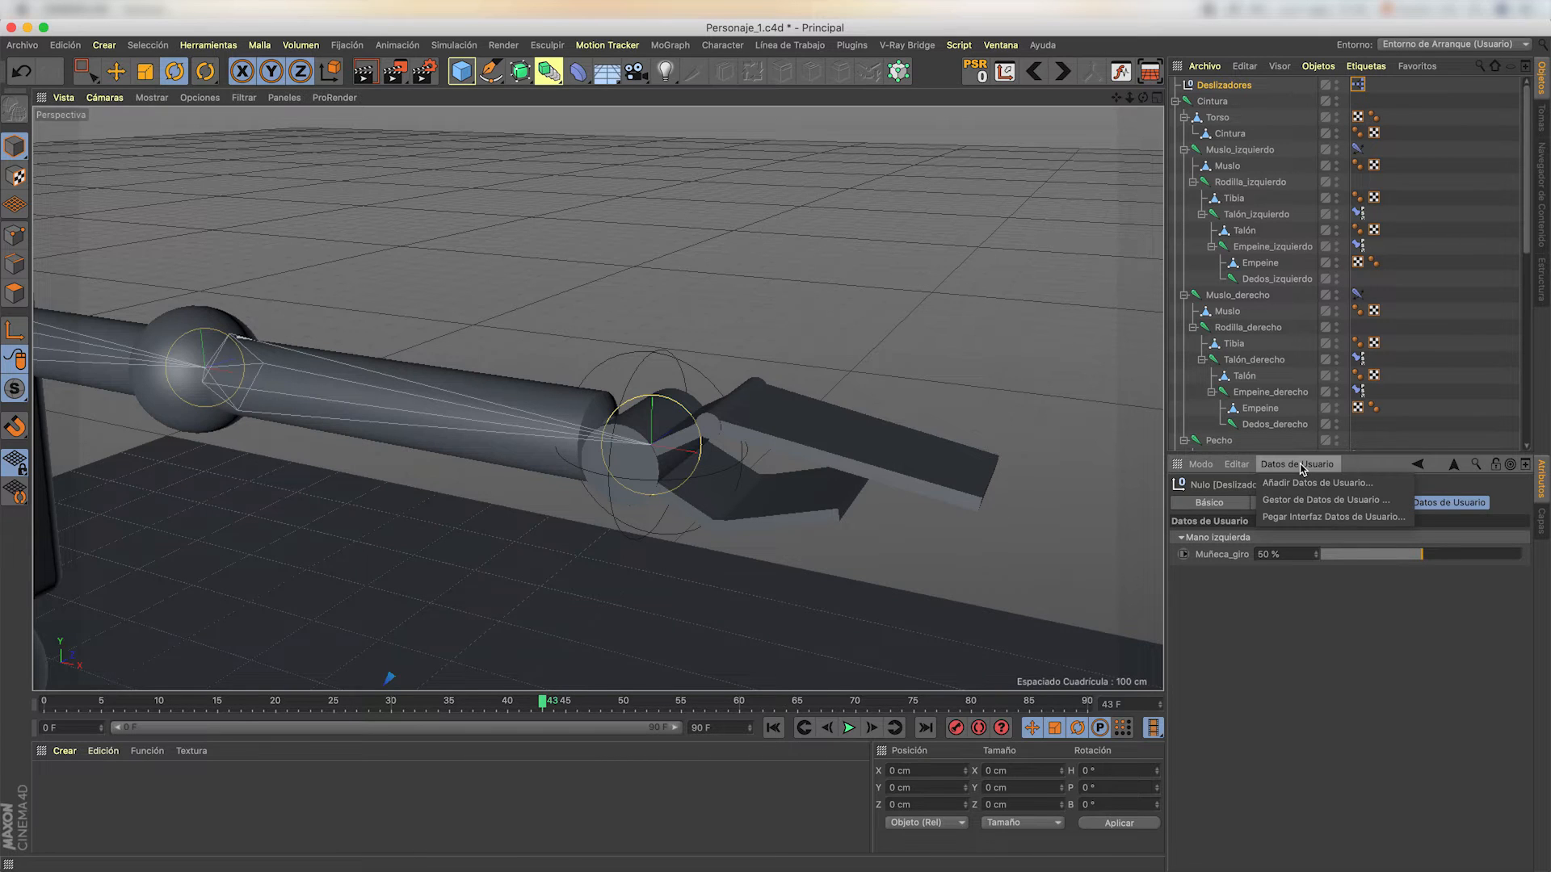
pyautogui.click(1366, 505)
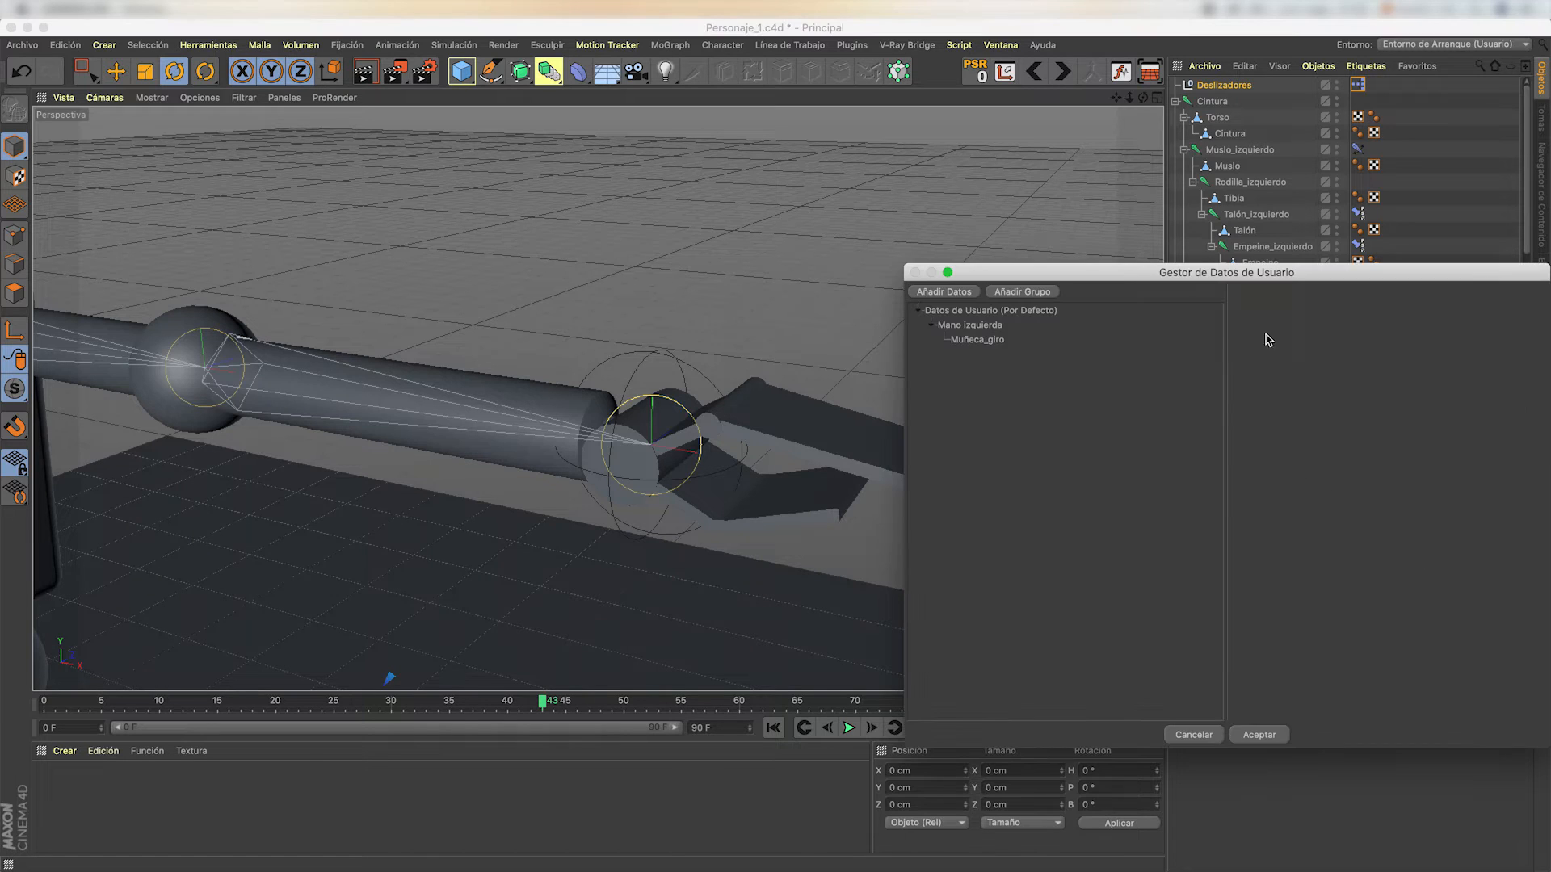
pyautogui.moveTo(1118, 273); pyautogui.dragTo(569, 194)
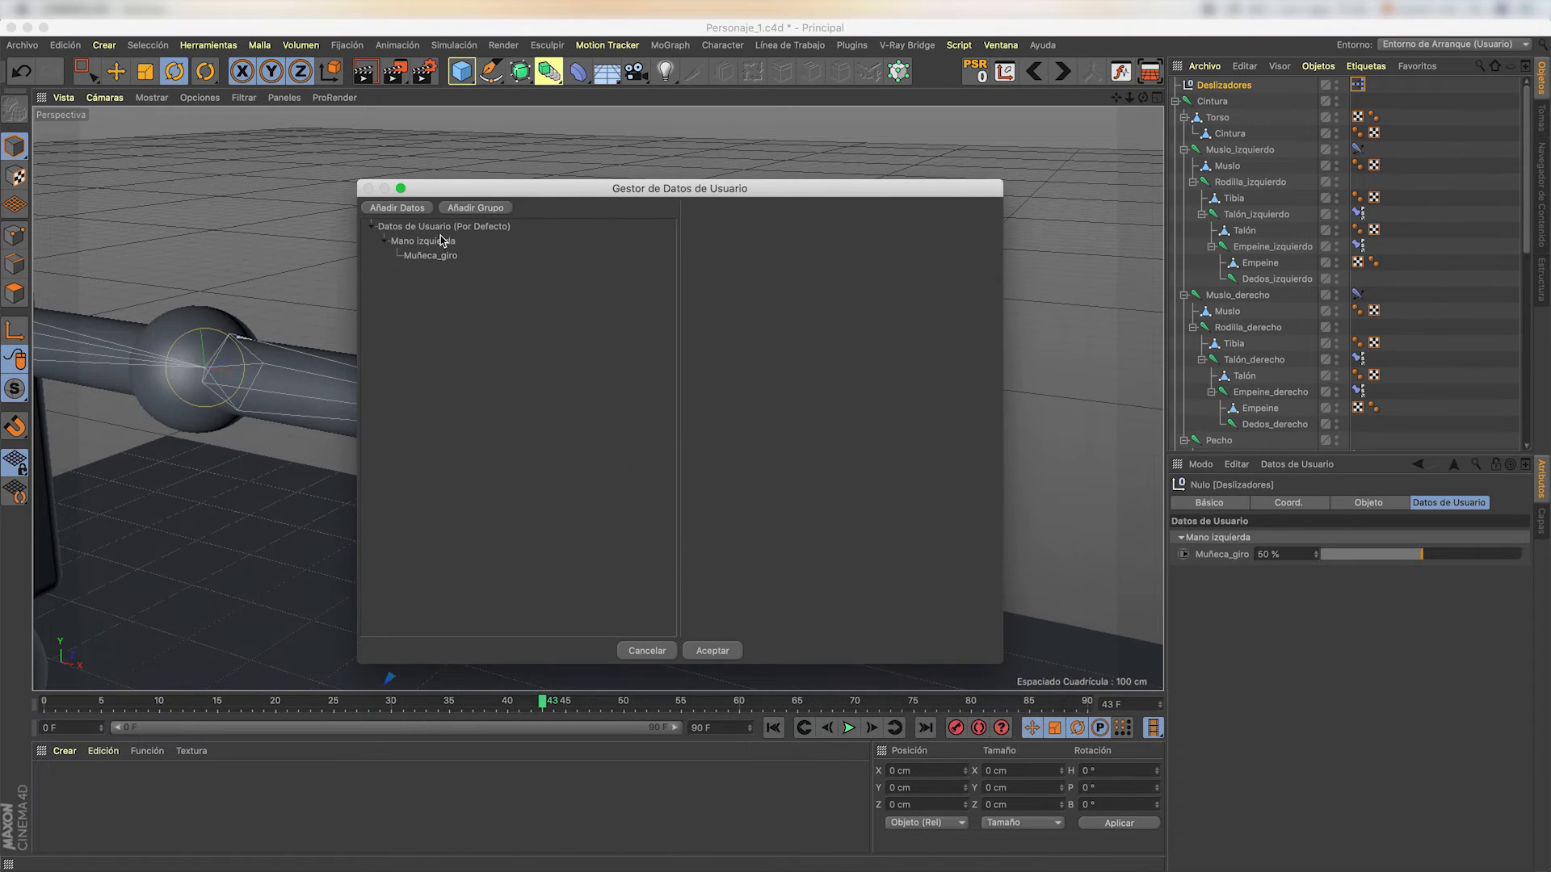
pyautogui.click(420, 243)
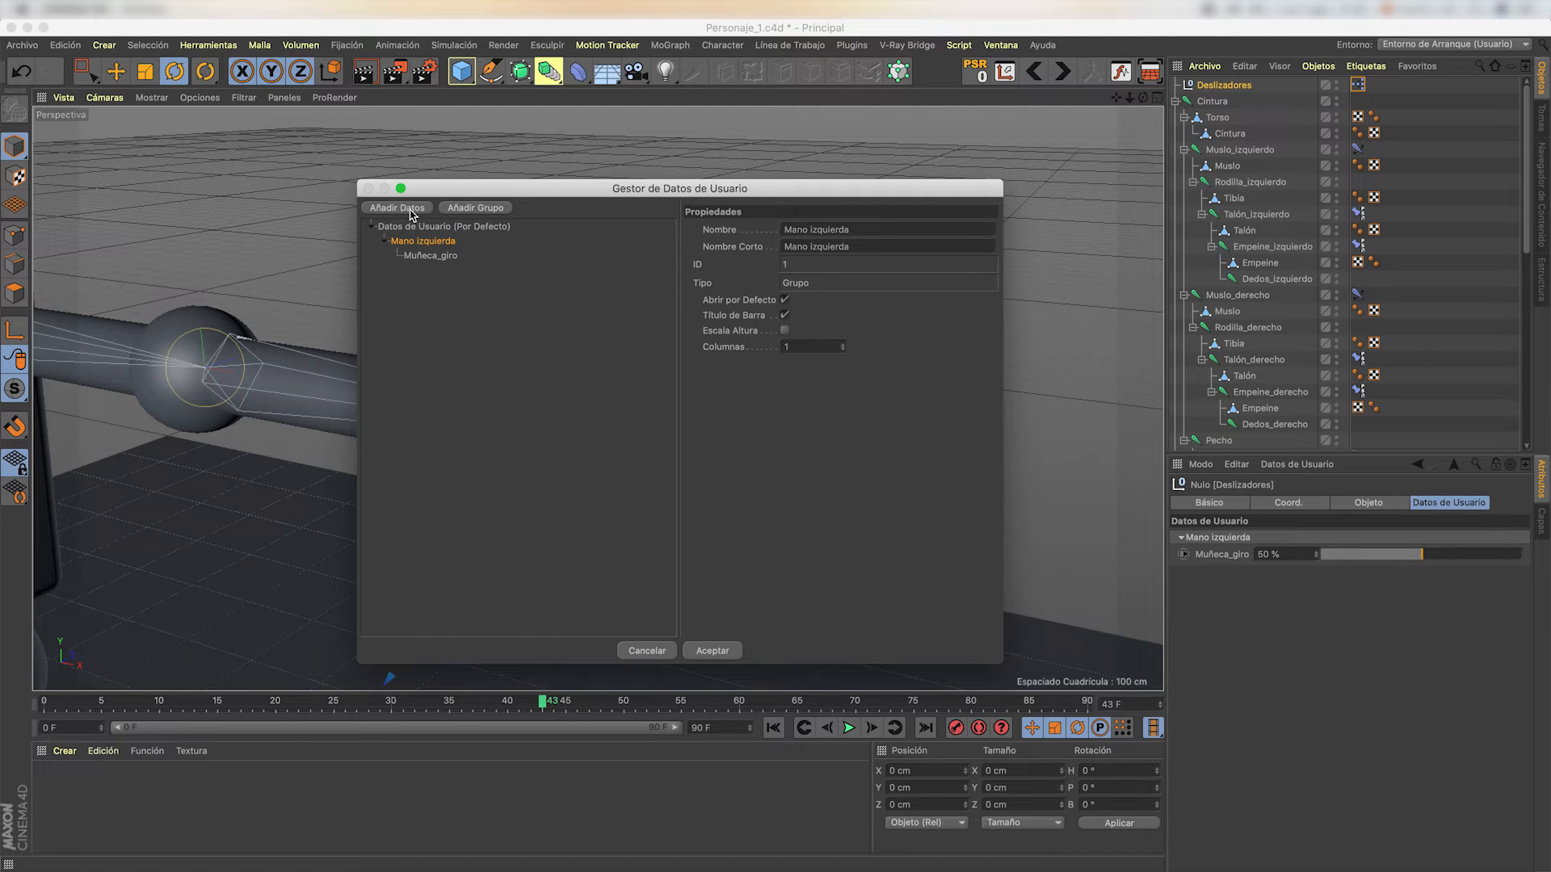
pyautogui.click(427, 210)
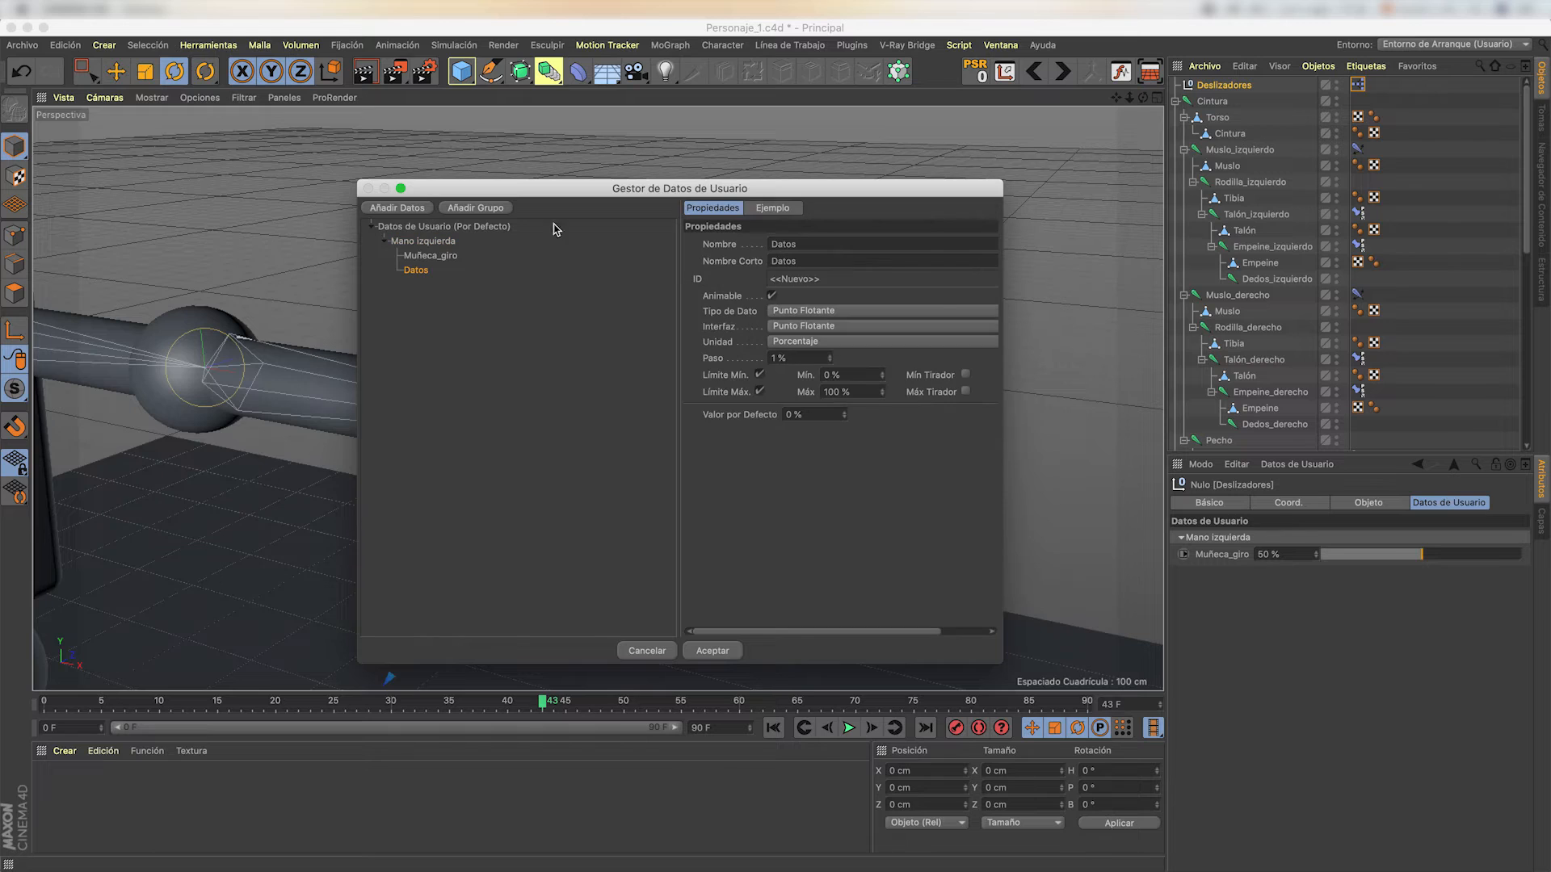
pyautogui.moveTo(829, 243); pyautogui.dragTo(721, 246)
pyautogui.write('Carpo')
pyautogui.click(711, 650)
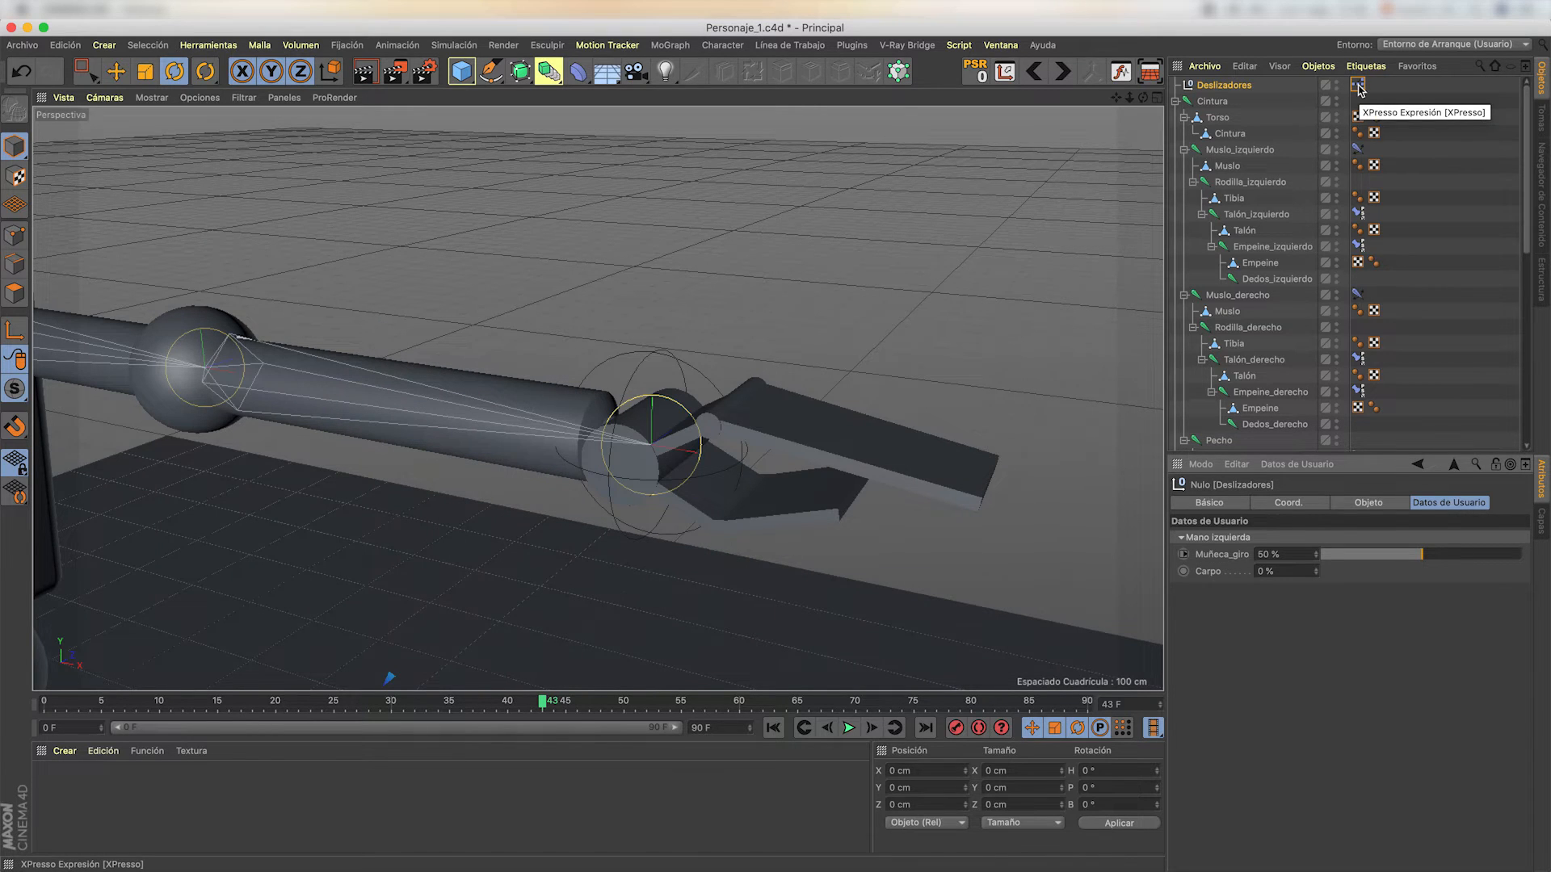
# - Reopen the Deslizadores XPresso graph, add a second Deslizadores node below the first, and move the editor clear of the left hand
pyautogui.doubleClick(1358, 85)
pyautogui.moveTo(1018, 87); pyautogui.dragTo(496, 147)
pyautogui.moveTo(1203, 87); pyautogui.dragTo(444, 386)
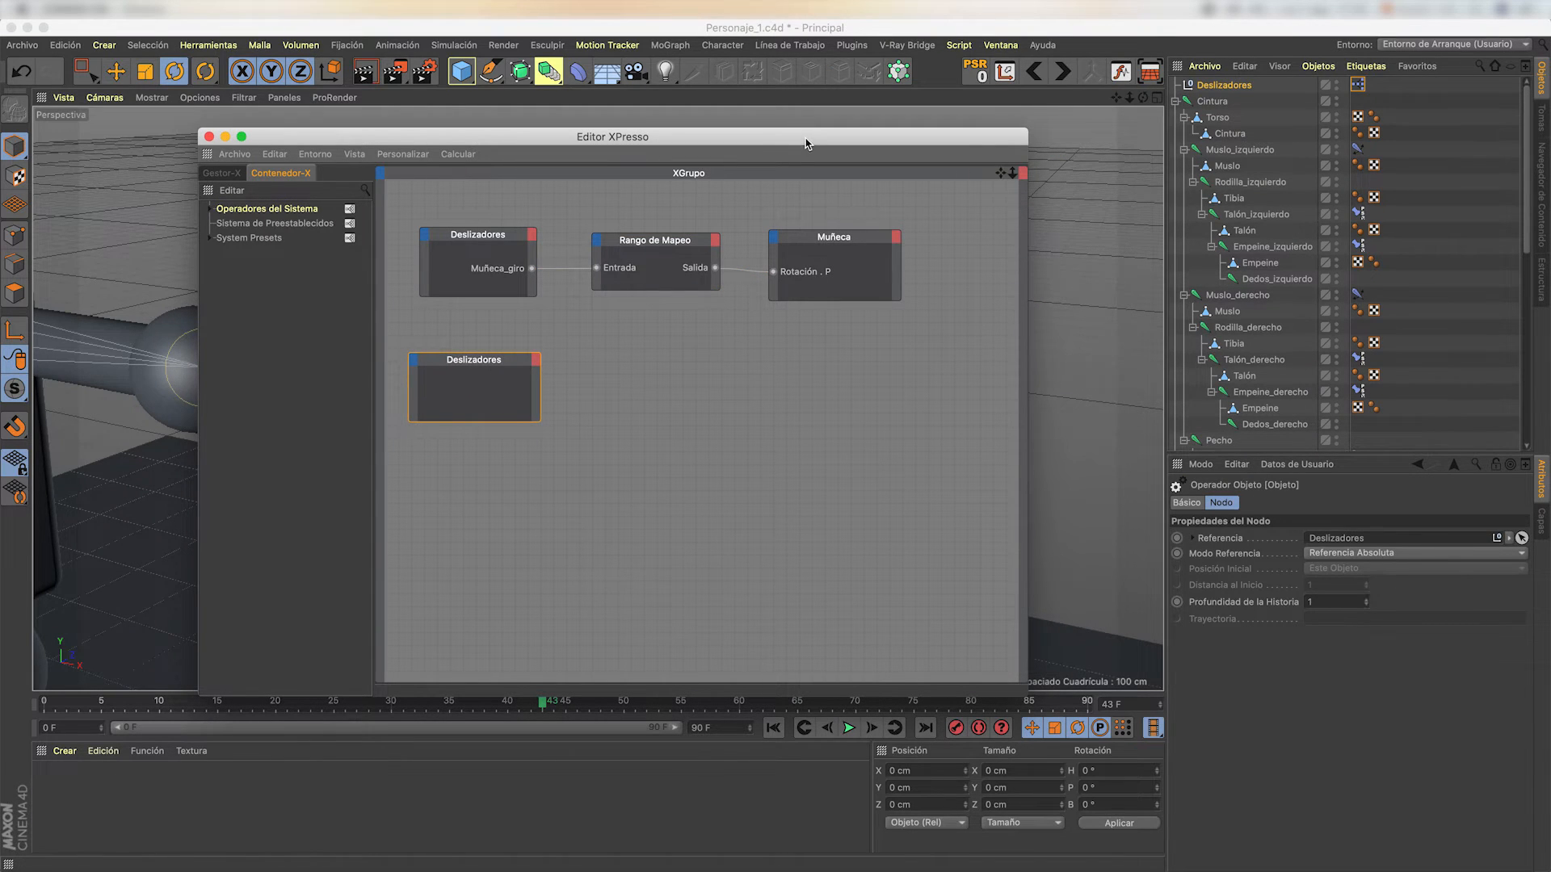
pyautogui.moveTo(805, 143); pyautogui.dragTo(311, 442)
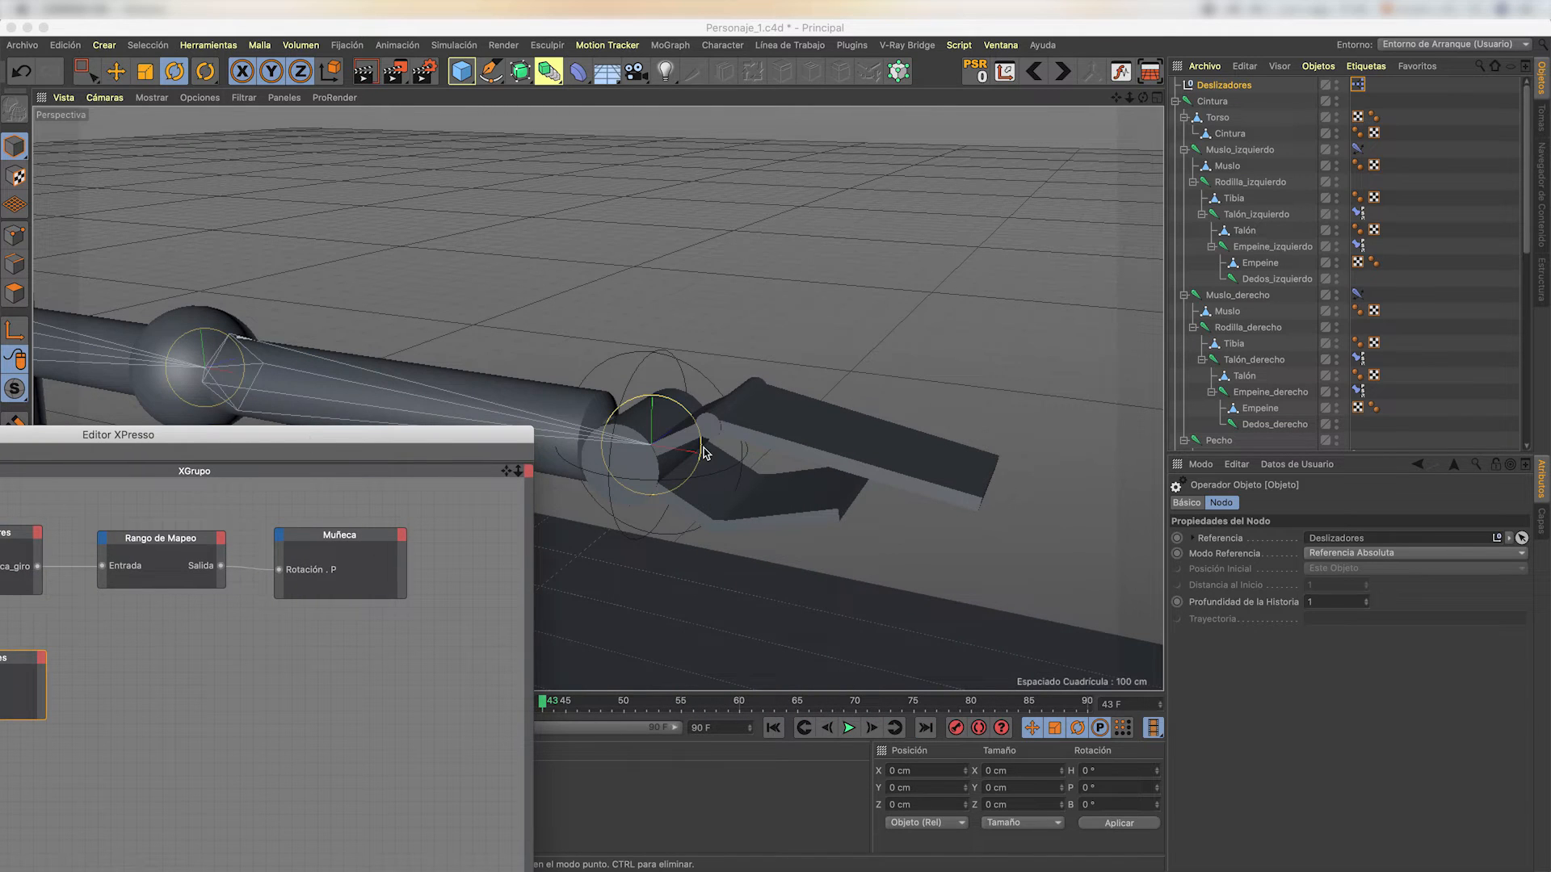
# - Select the left hand's falanges piece, try rotating it, and undo the test rotation
pyautogui.click(780, 444)
pyautogui.click(789, 442)
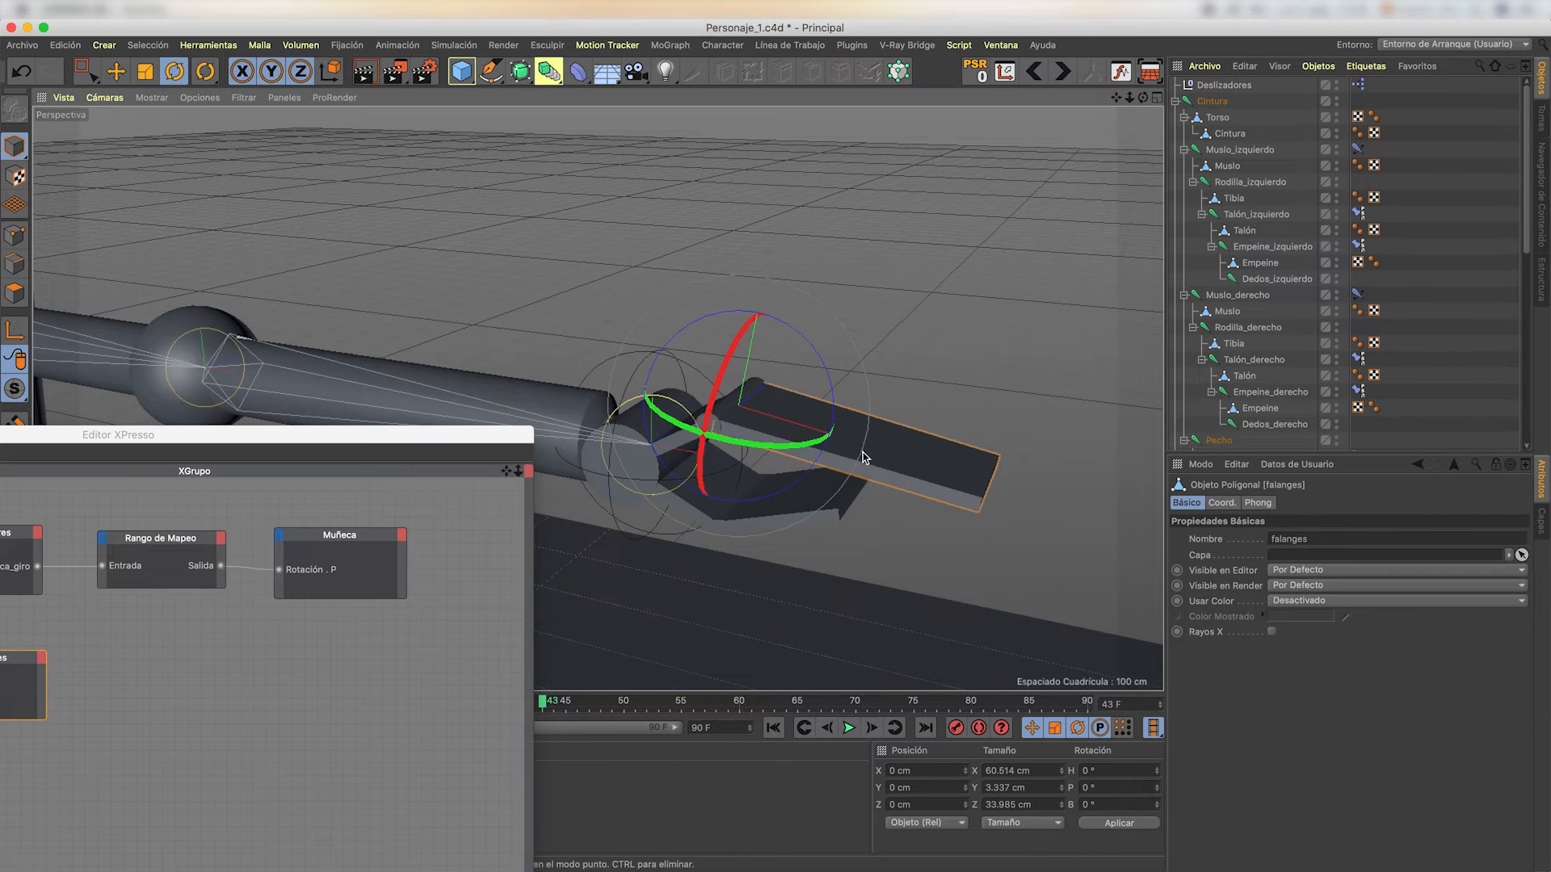
pyautogui.moveTo(802, 344)
pyautogui.mouseDown()
pyautogui.moveTo(794, 321)
pyautogui.moveTo(796, 360)
pyautogui.mouseUp()
pyautogui.press('super+z')
# - Add the left hand's falanges object to the XPresso graph, opposite the second Deslizadores node, and enlarge the new node
pyautogui.scroll(-10, 1278, 378)
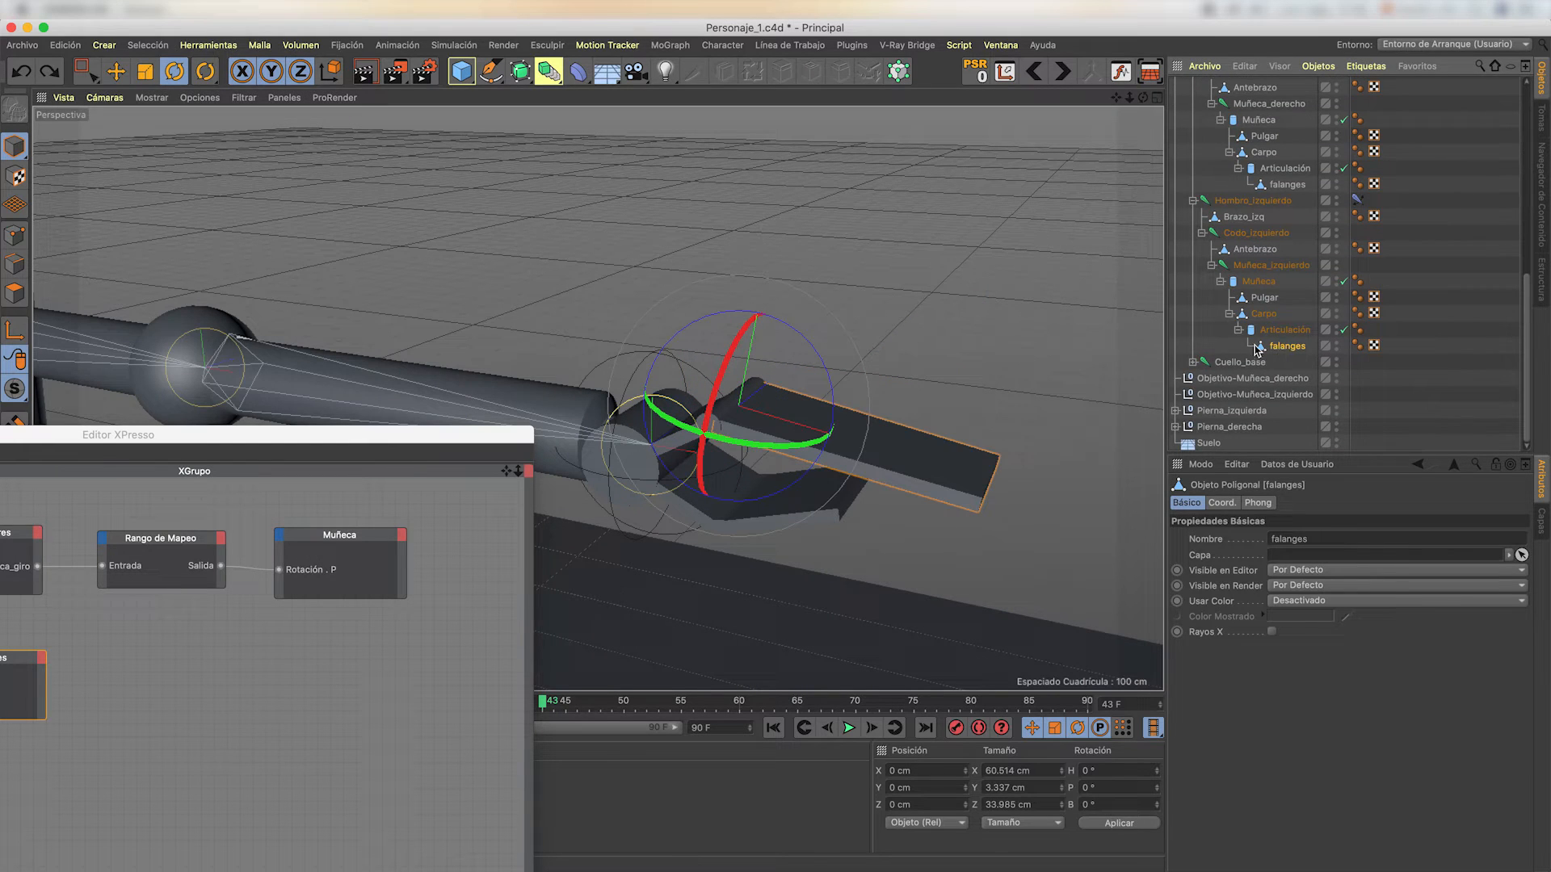
pyautogui.moveTo(1251, 355); pyautogui.dragTo(323, 658)
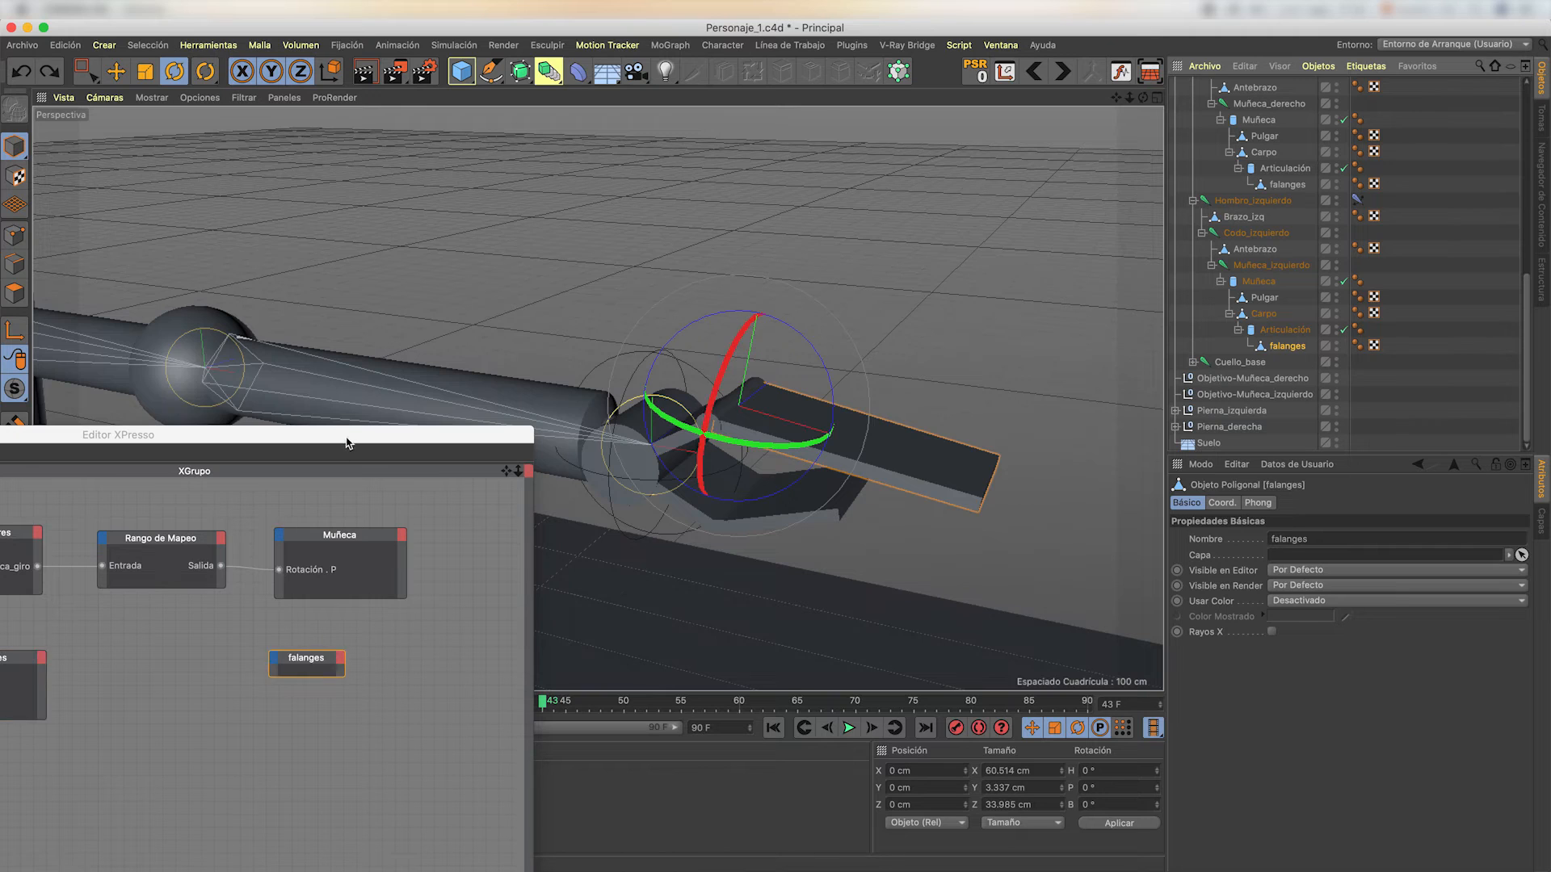
pyautogui.moveTo(346, 441); pyautogui.dragTo(866, 143)
pyautogui.click(803, 369)
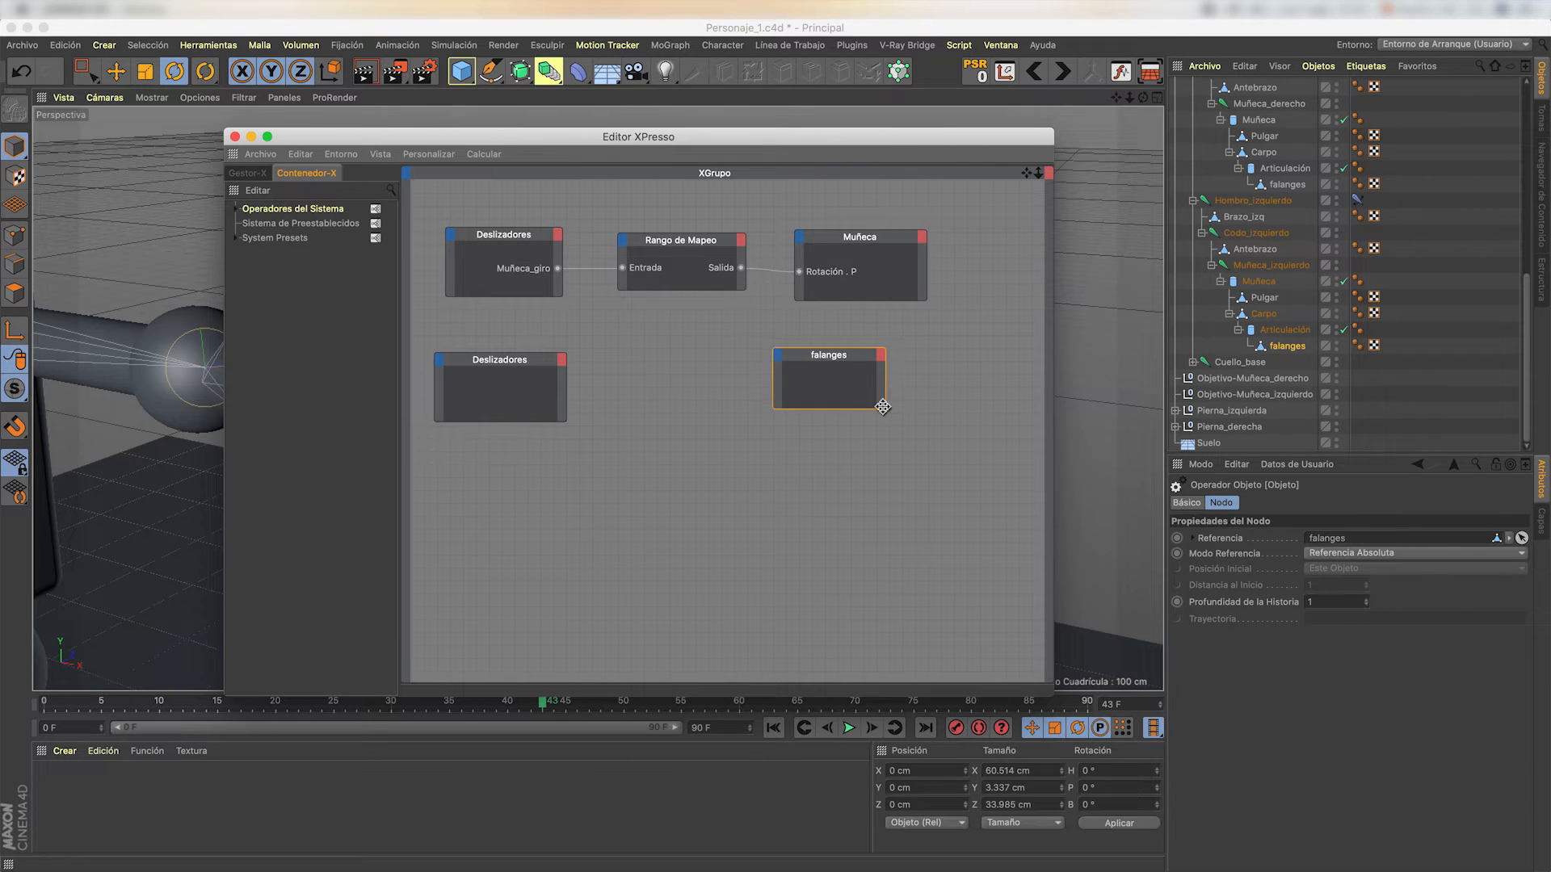
pyautogui.moveTo(884, 405); pyautogui.dragTo(898, 420)
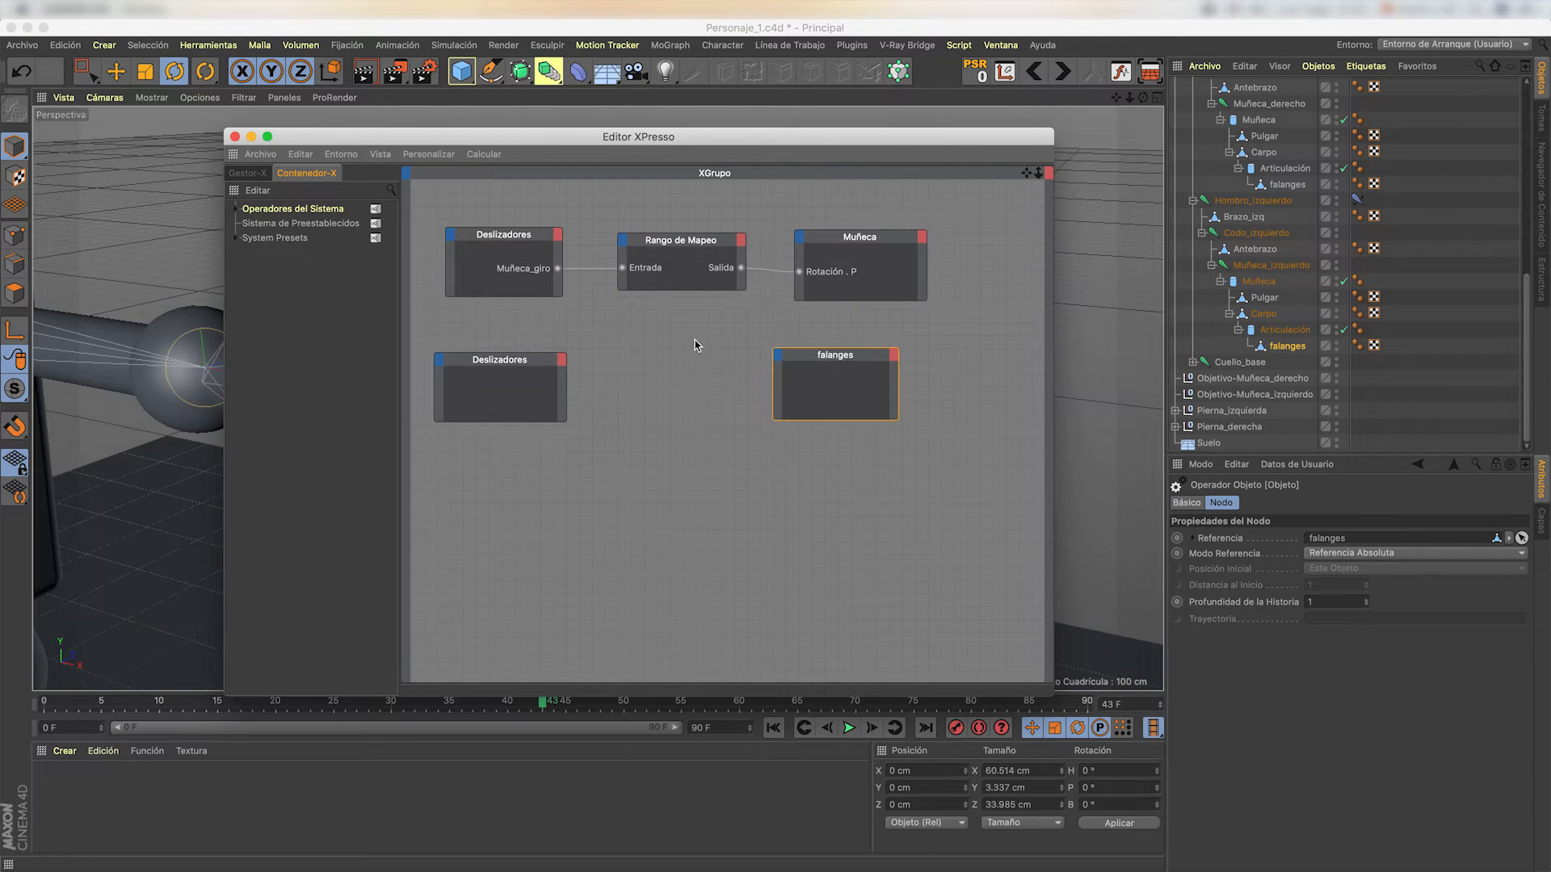
# - Add a Rango de Mapeo node between the second Deslizadores node and the falanges node, and enlarge it
pyautogui.rightClick(650, 380)
pyautogui.moveTo(663, 387)
pyautogui.moveTo(777, 388)
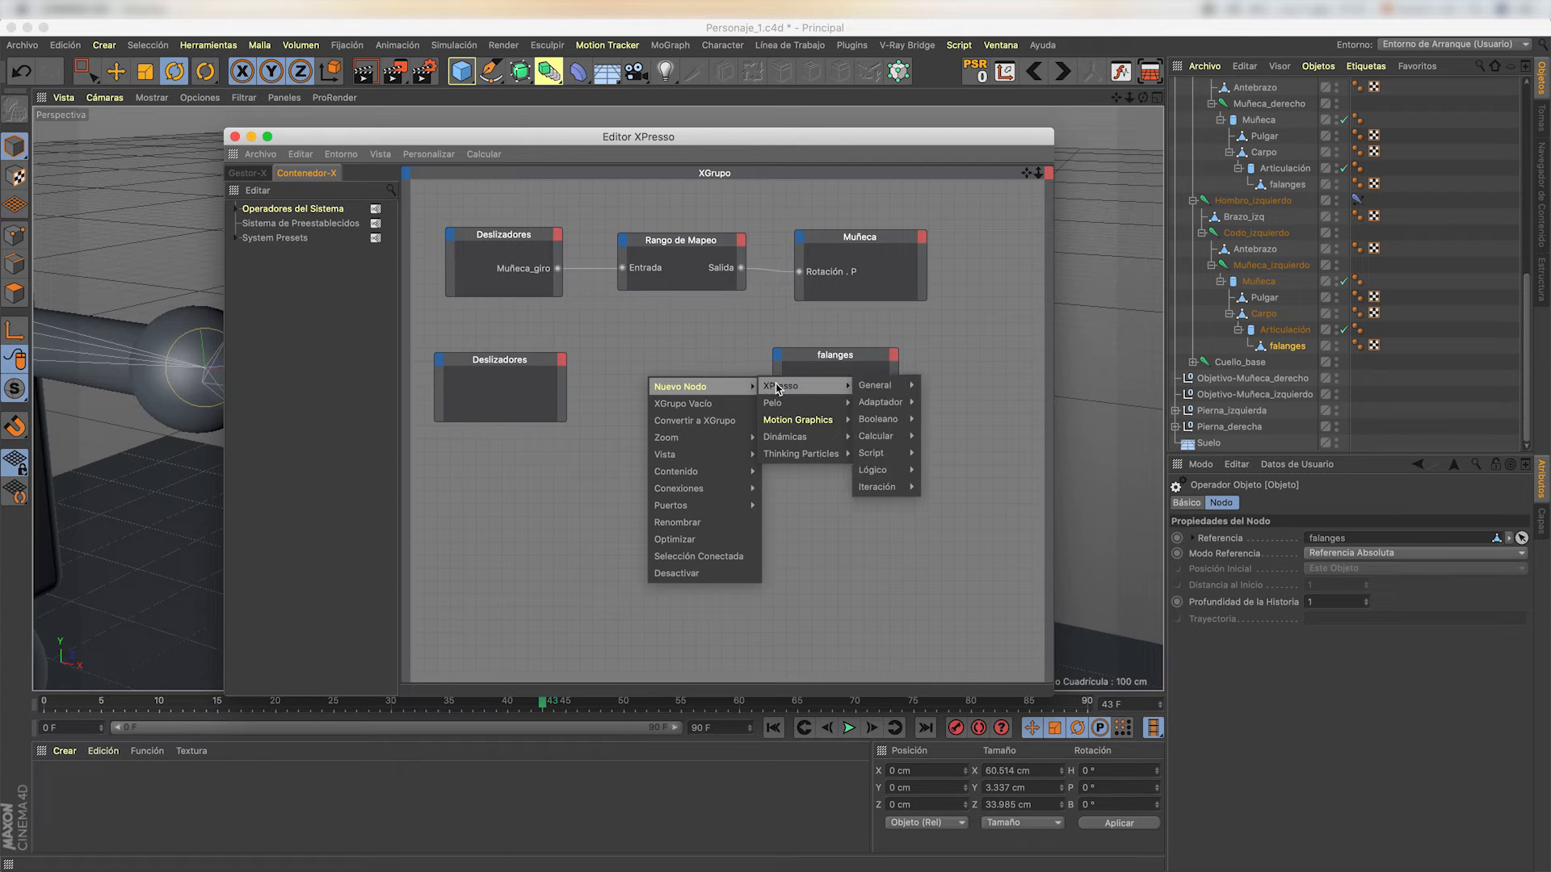
pyautogui.moveTo(879, 437)
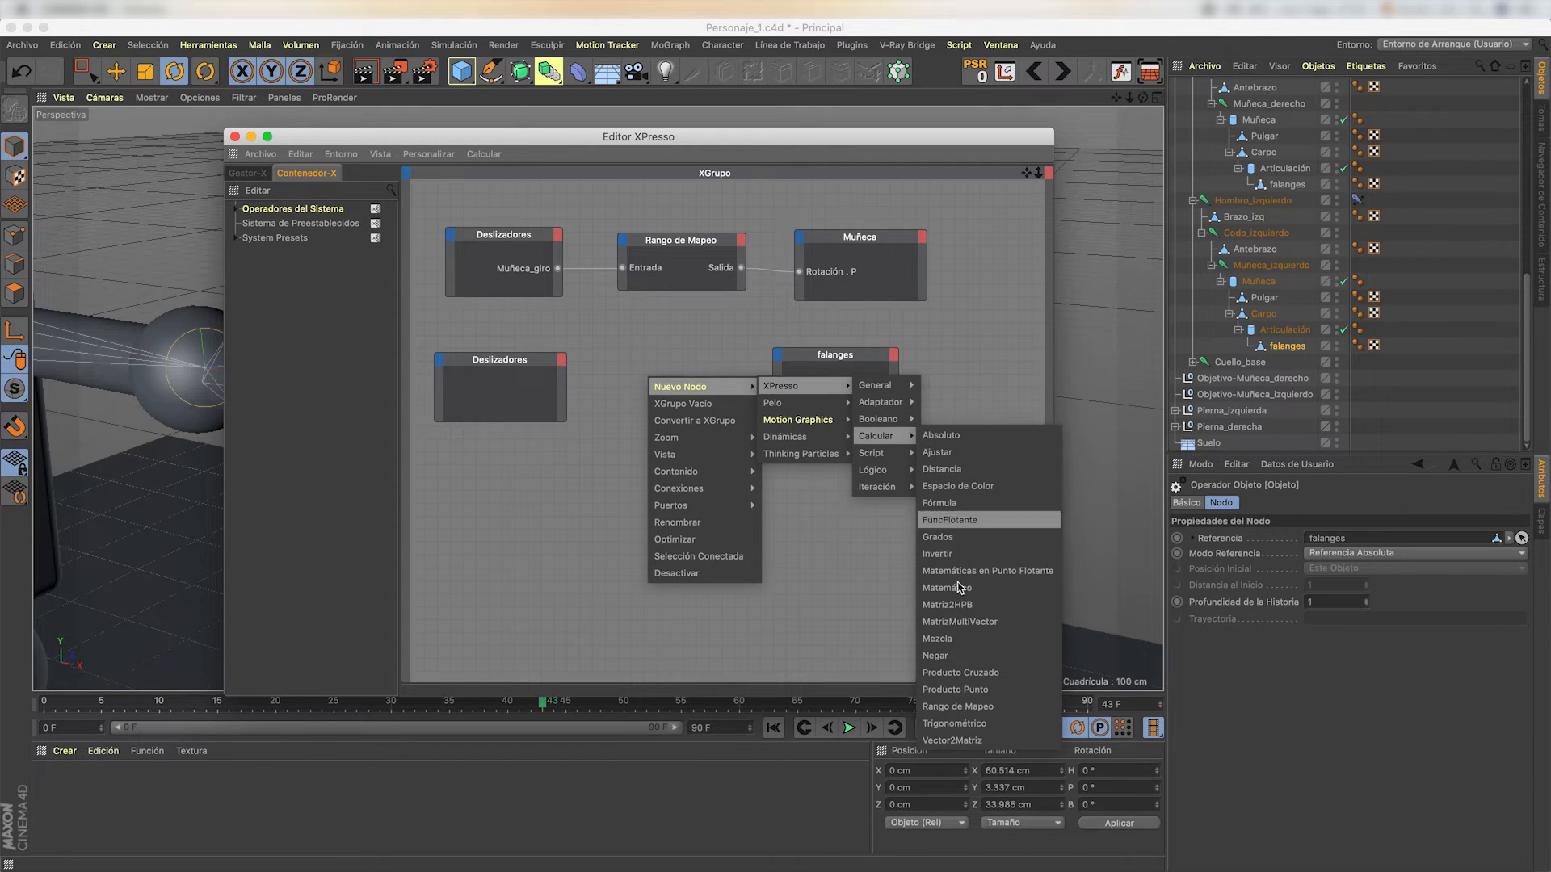
pyautogui.click(1034, 706)
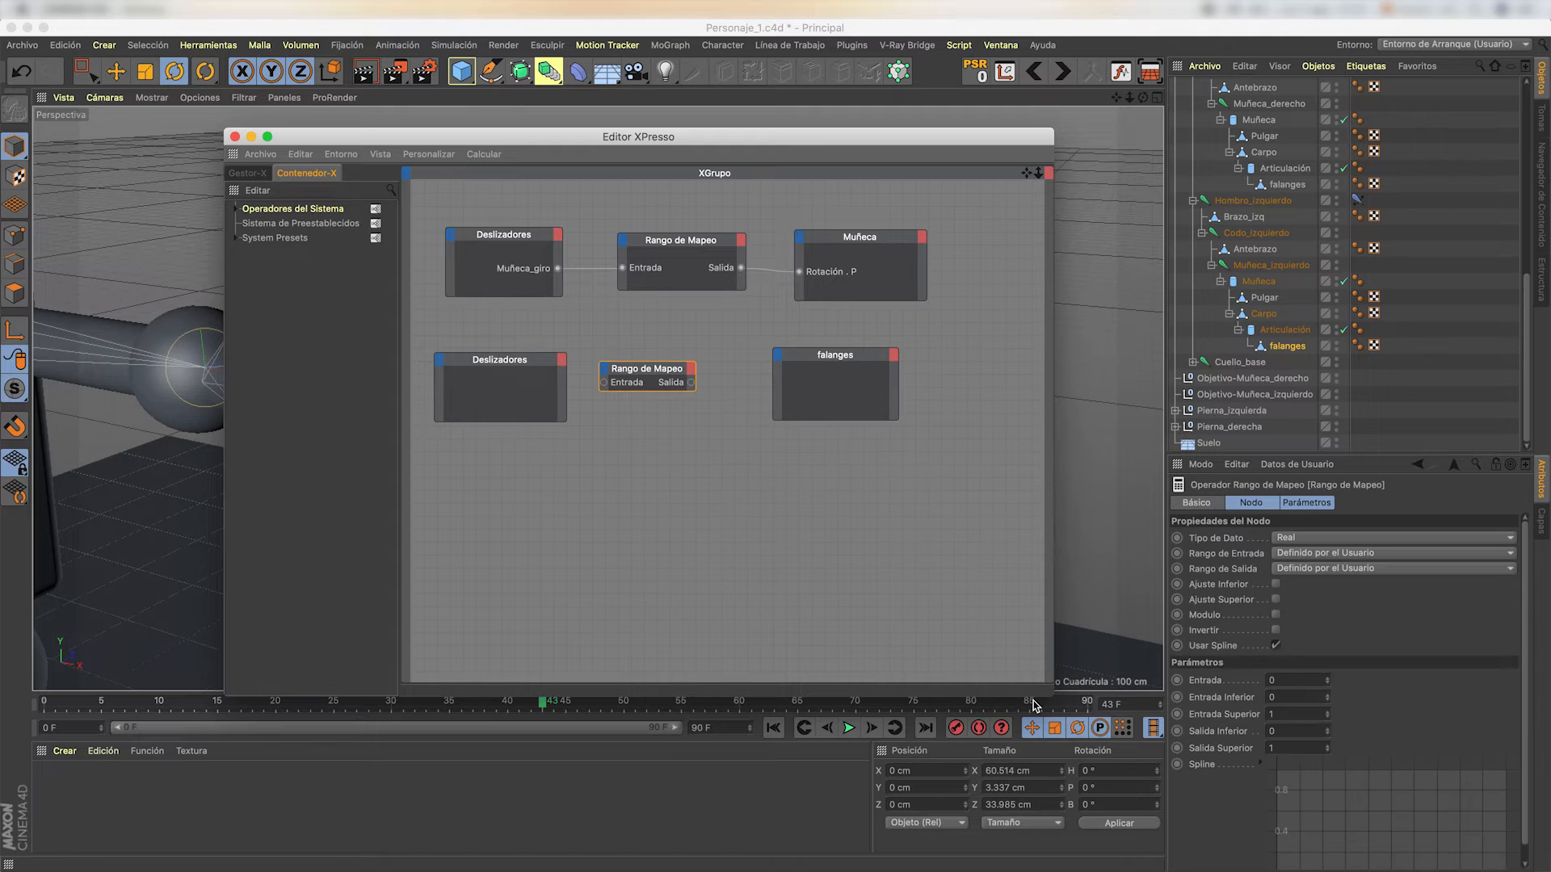
pyautogui.moveTo(696, 390)
pyautogui.mouseDown()
pyautogui.moveTo(723, 411)
pyautogui.moveTo(703, 368)
pyautogui.mouseUp()
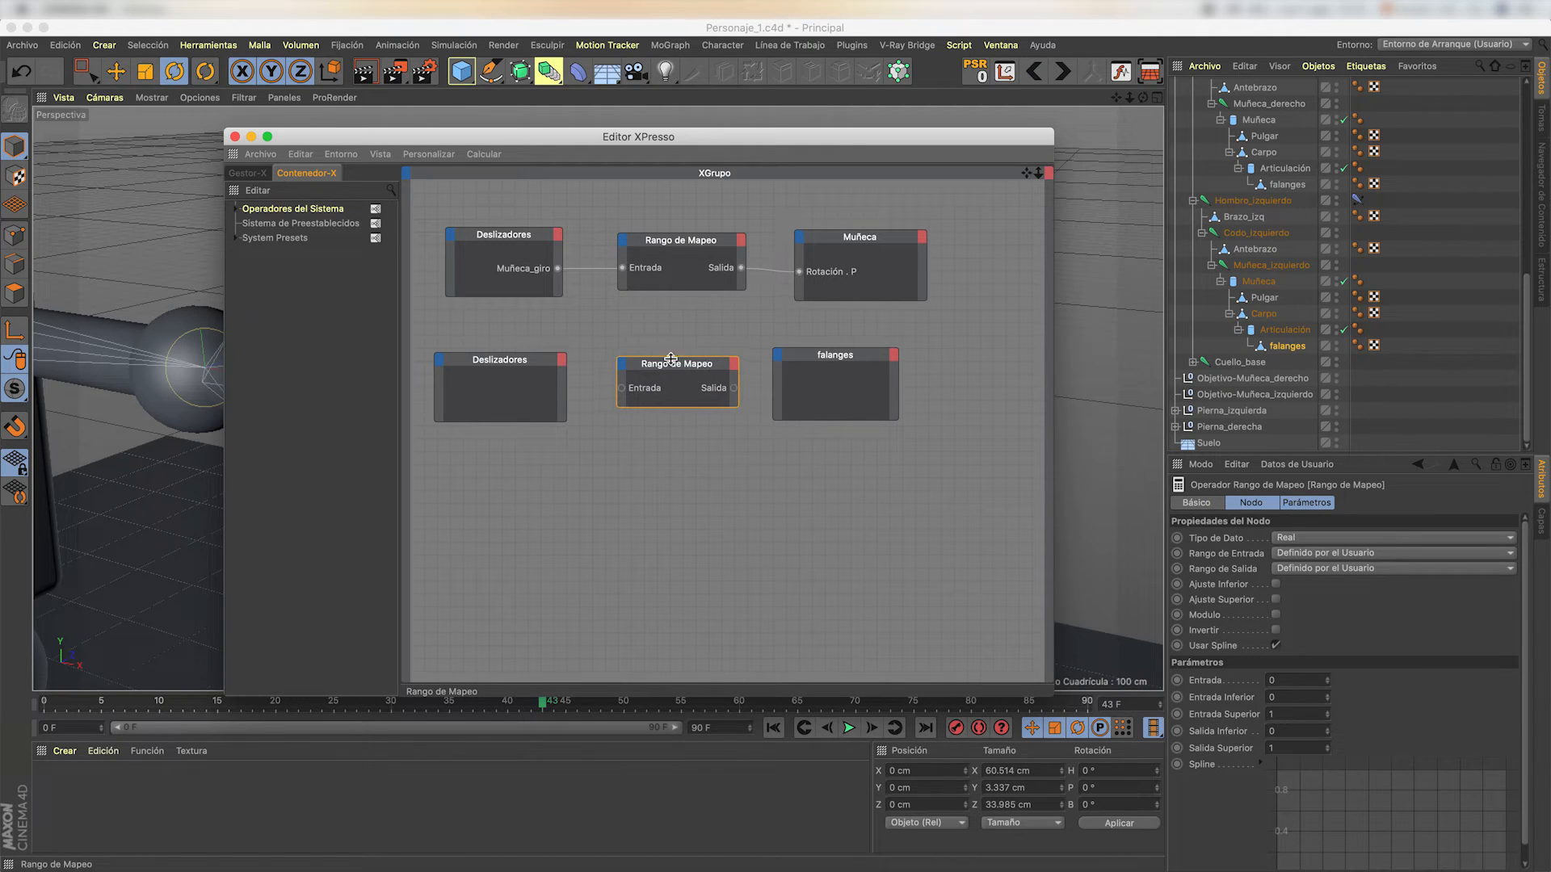
# - Add the Carpo user data output from the Mano izquierda group to the second Deslizadores node
pyautogui.click(563, 360)
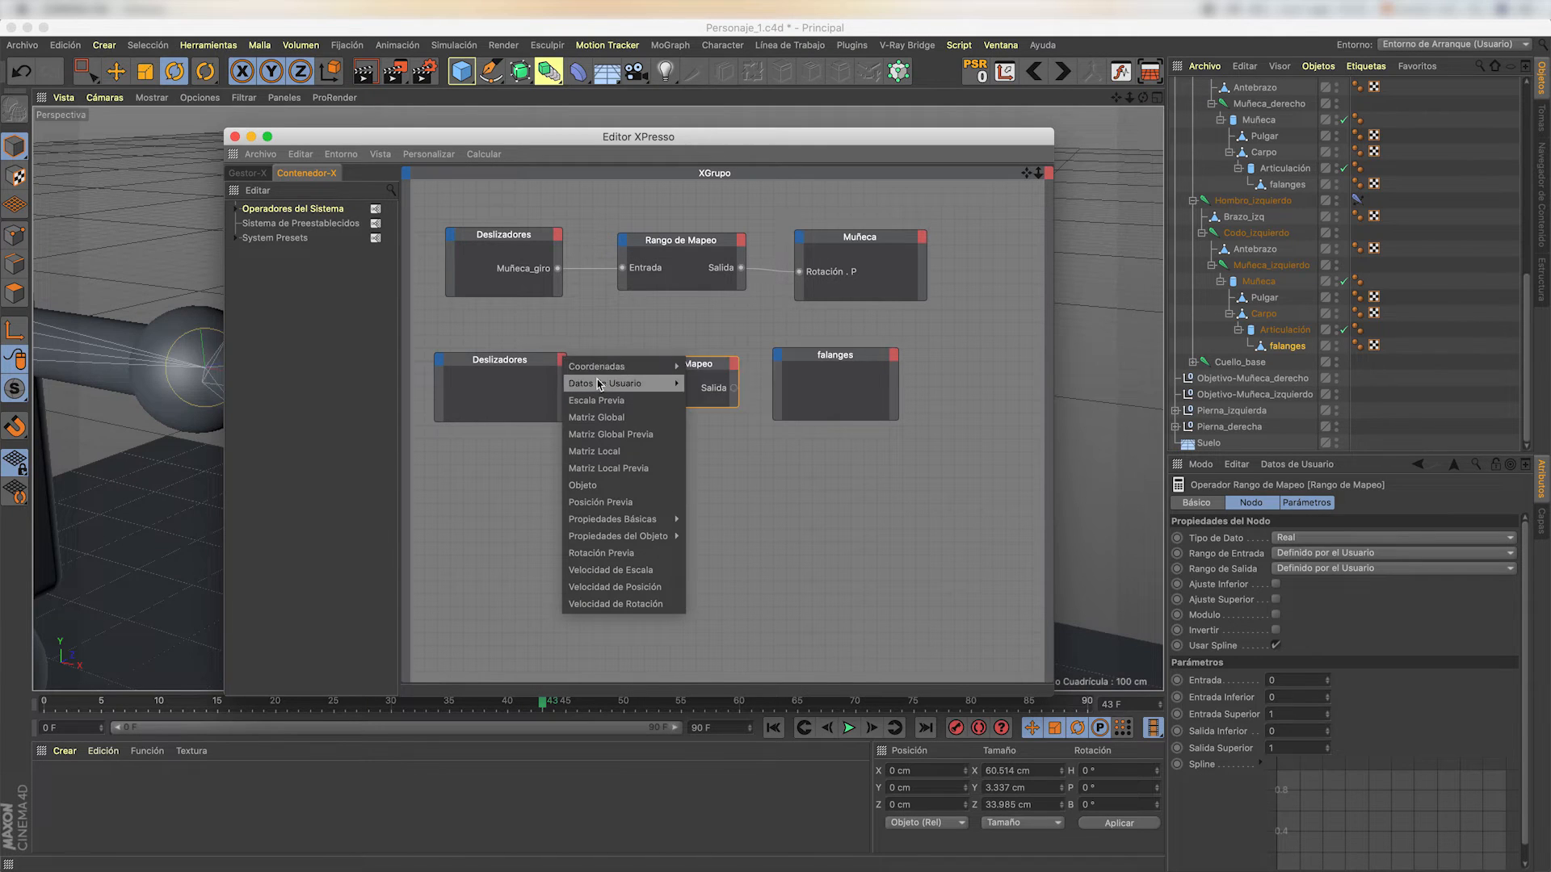
pyautogui.moveTo(607, 384)
pyautogui.moveTo(721, 383)
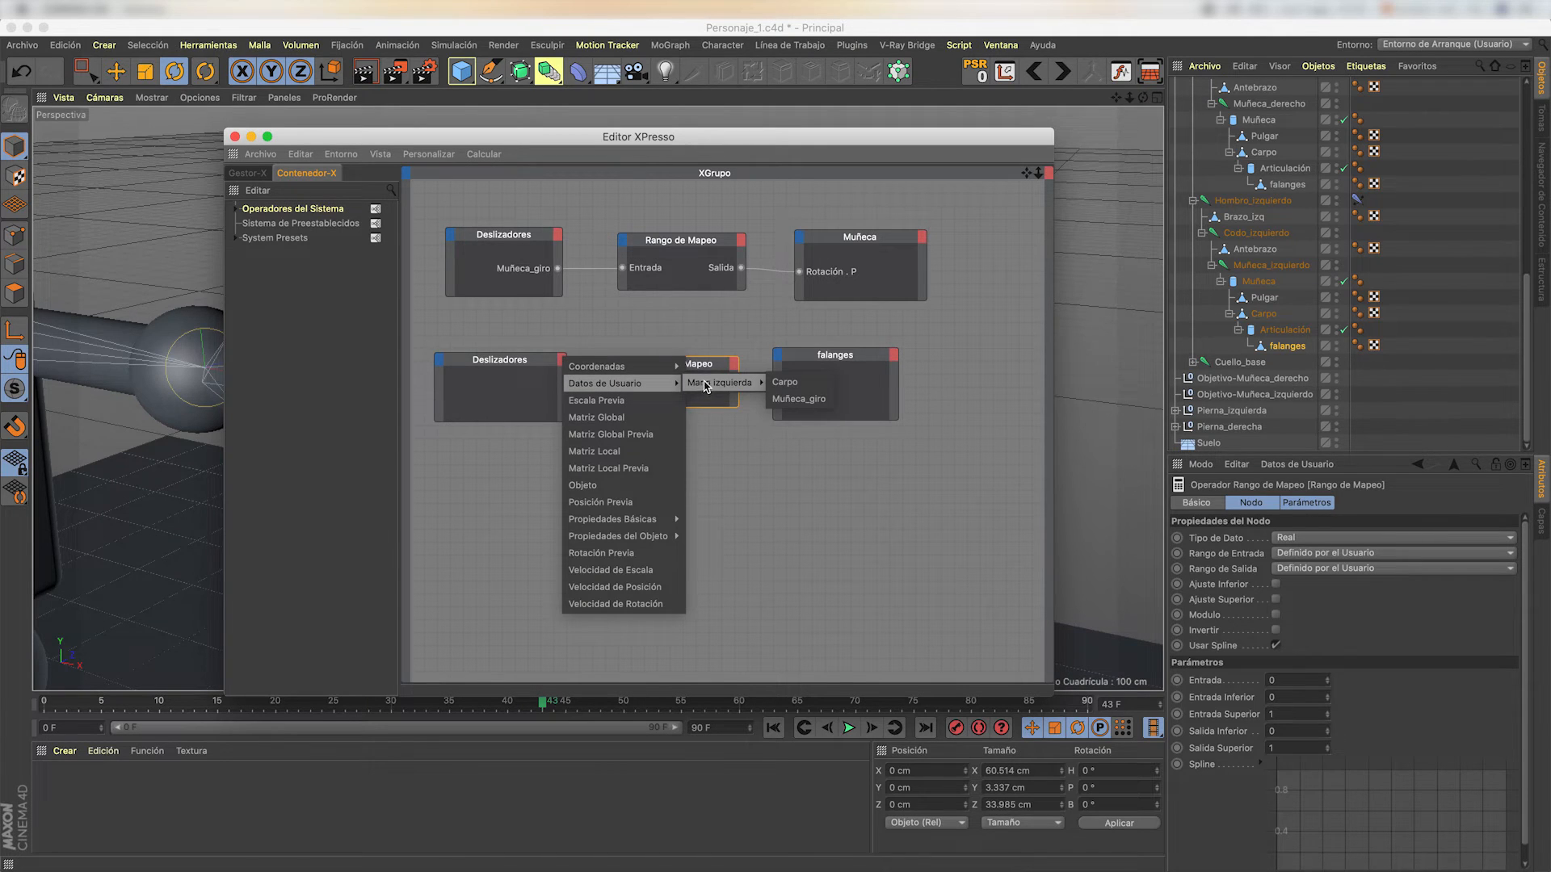
pyautogui.click(829, 382)
pyautogui.click(778, 356)
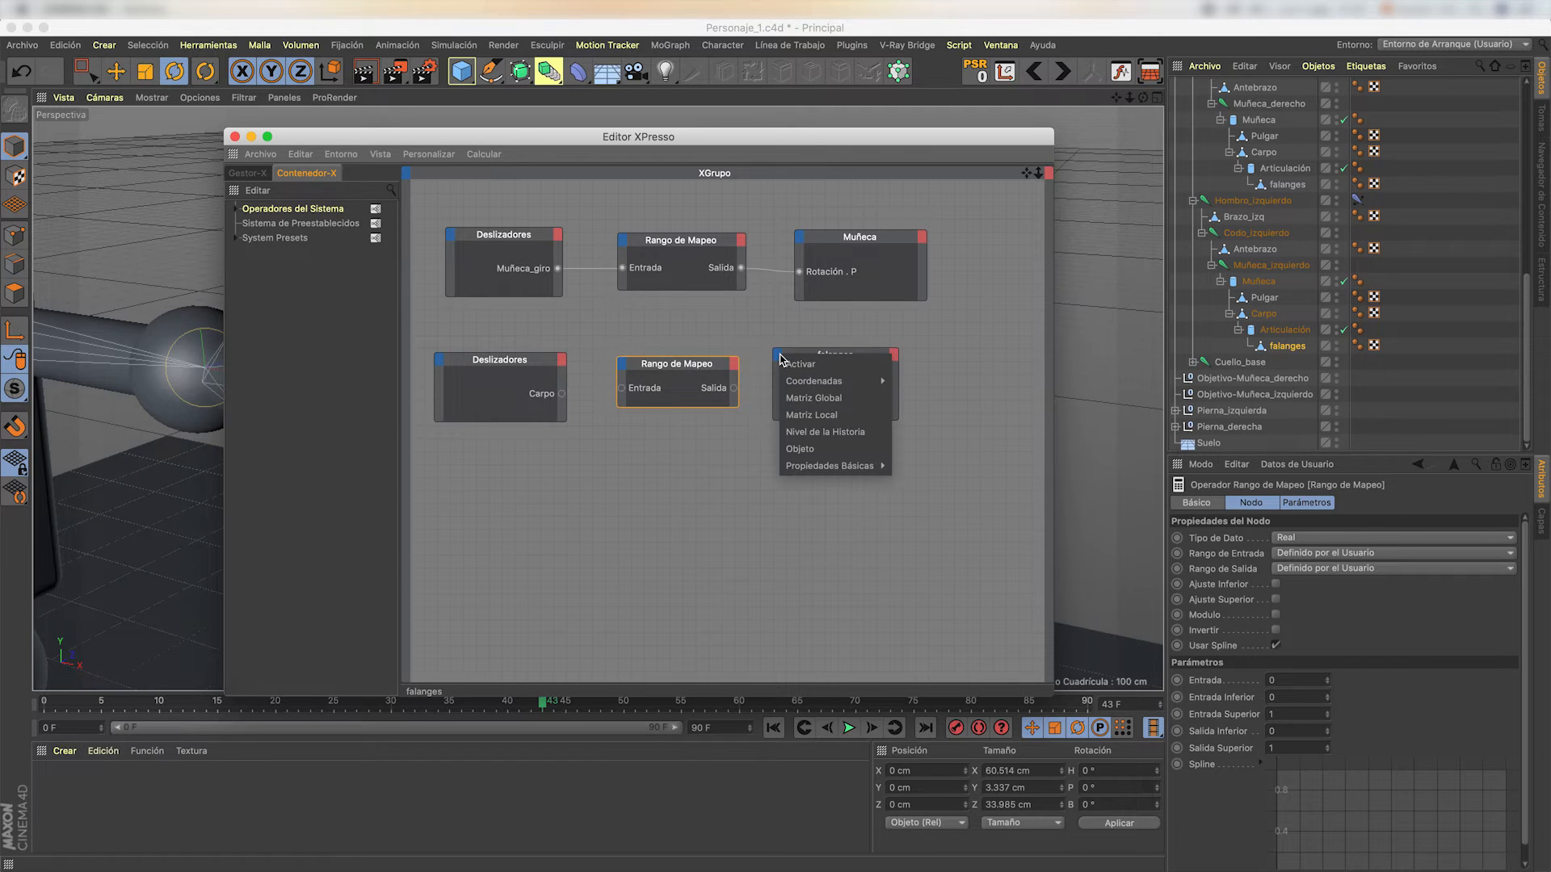
pyautogui.moveTo(803, 382)
pyautogui.click(817, 316)
pyautogui.click(779, 355)
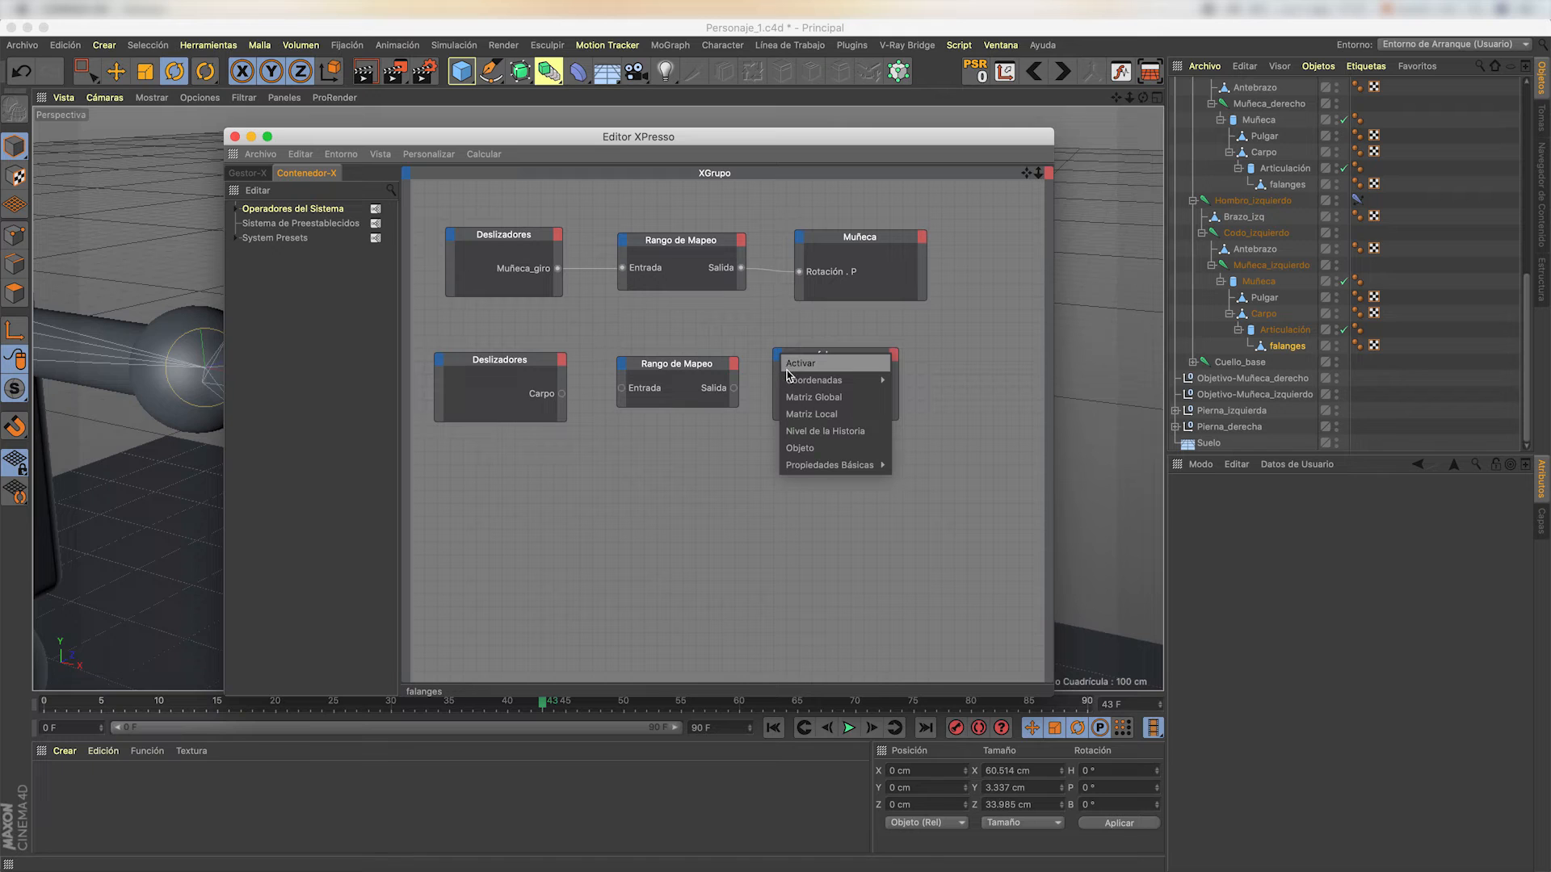
pyautogui.click(740, 333)
pyautogui.press('super+Tab')
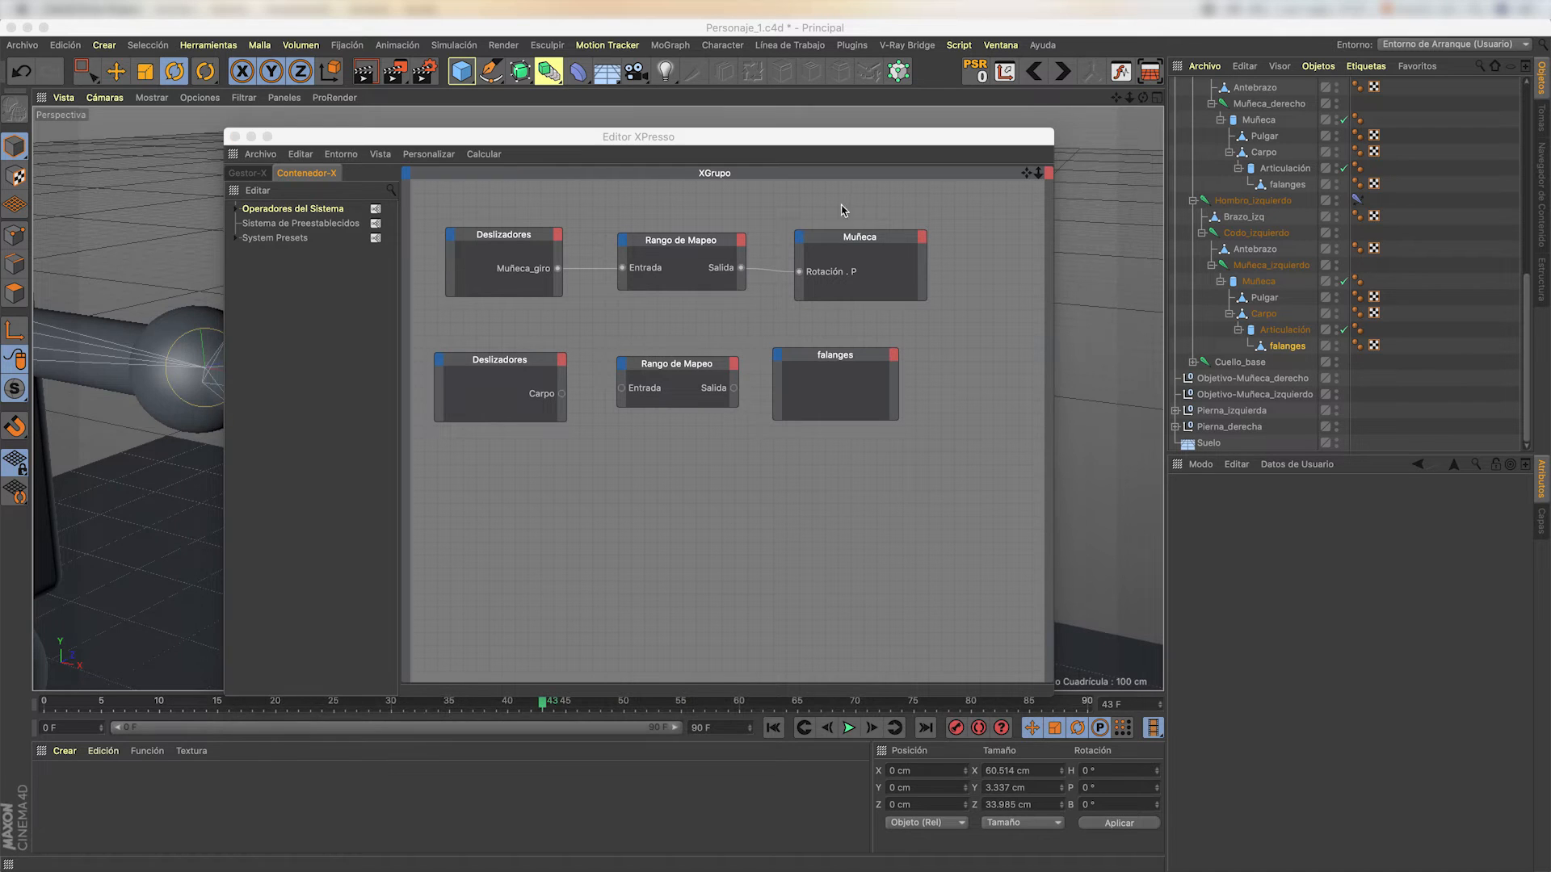
# - Close the graph and test-rotate the left falanges to check which rotation coordinate bends them, undoing each test
pyautogui.click(234, 136)
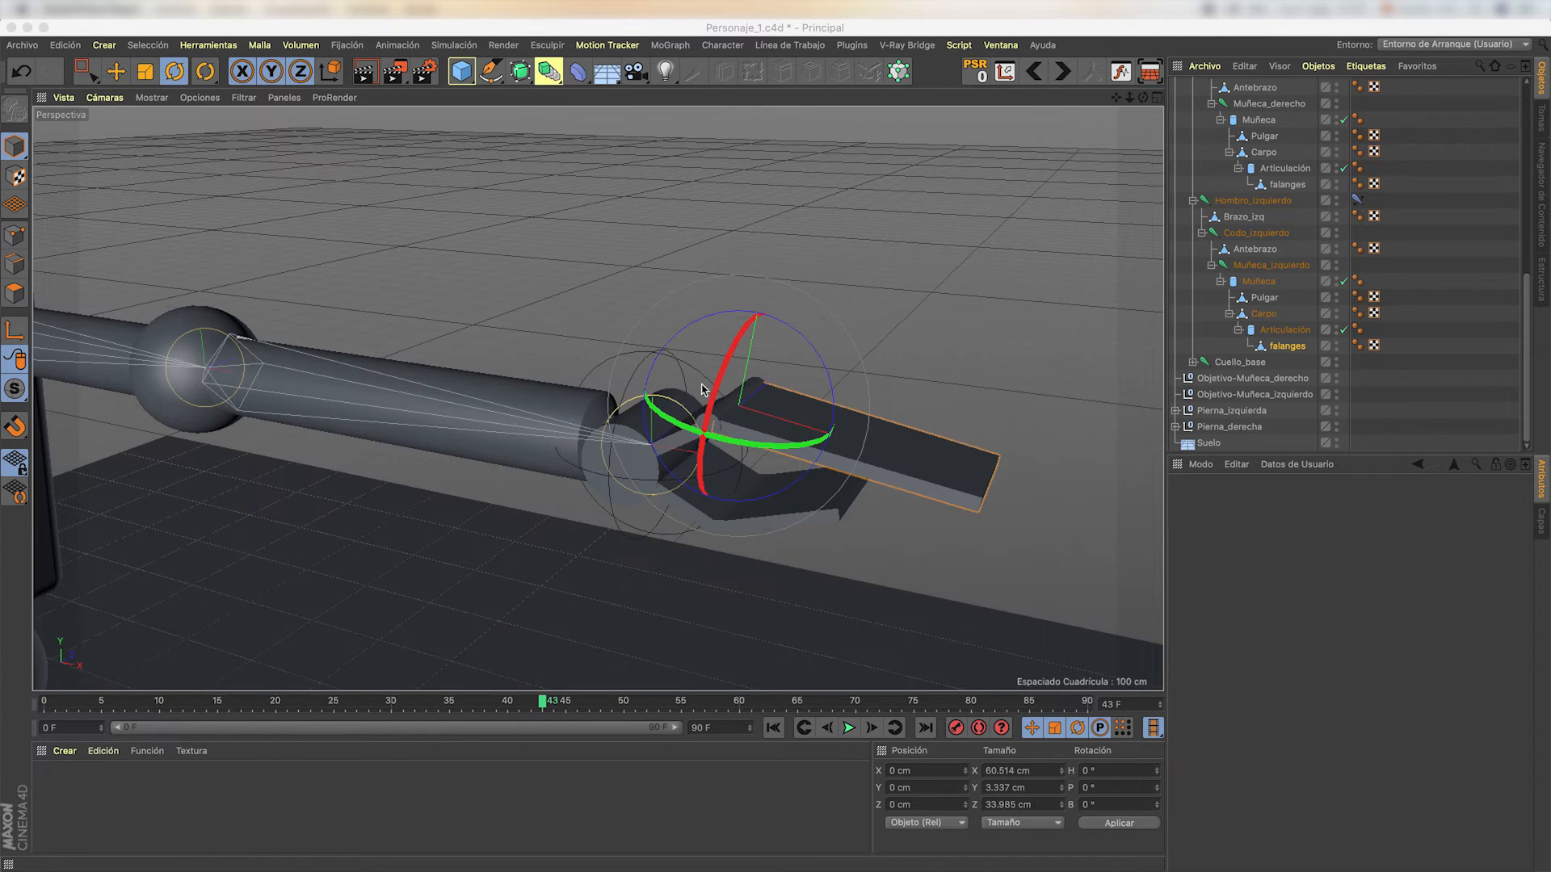
pyautogui.click(1273, 350)
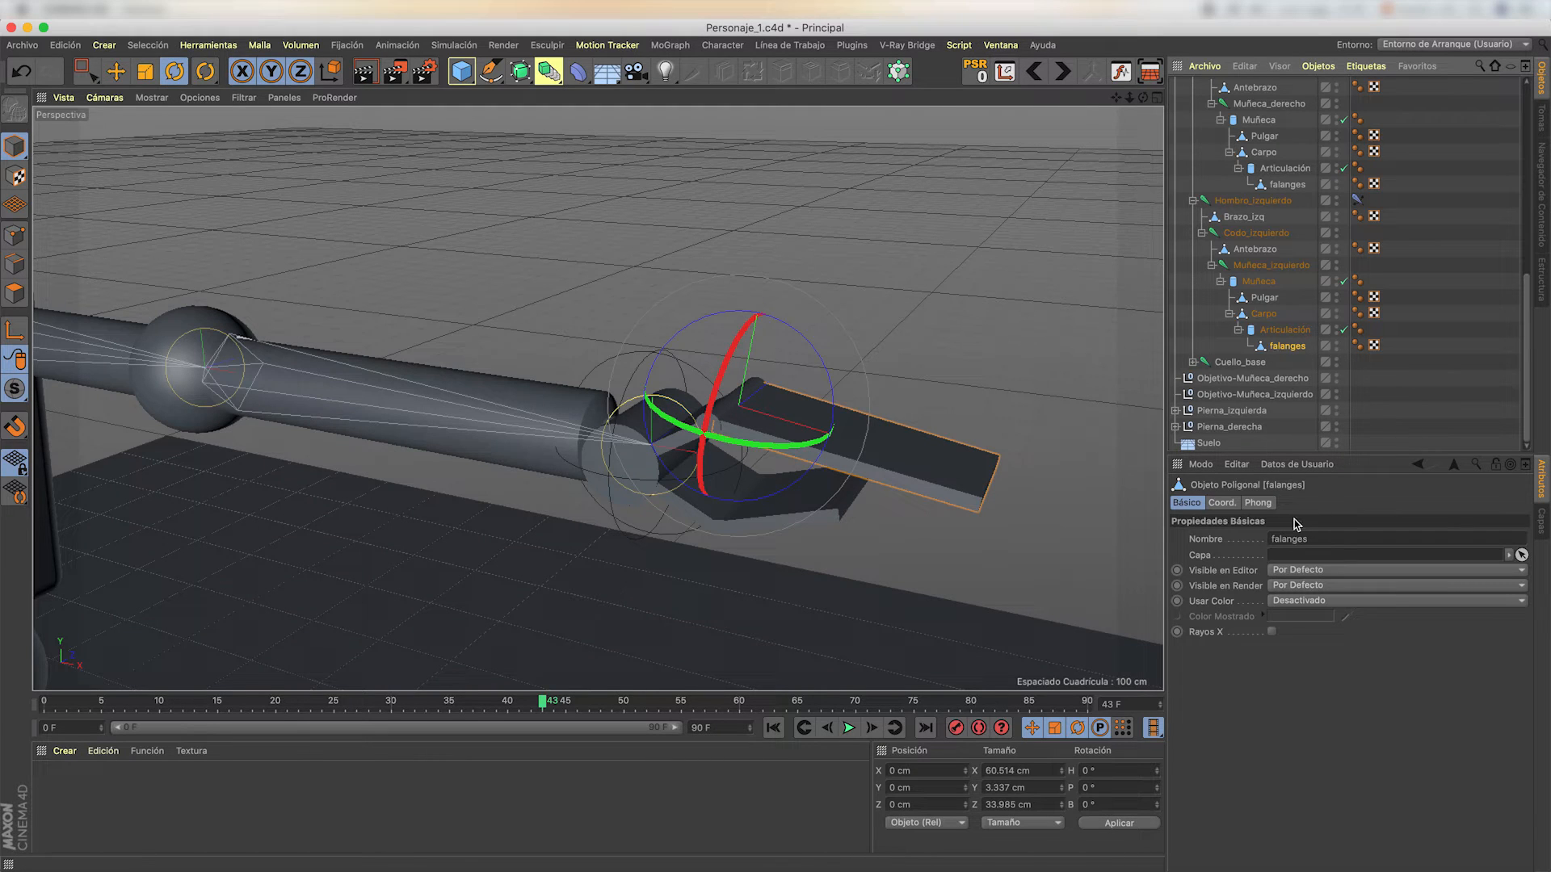
pyautogui.click(1222, 504)
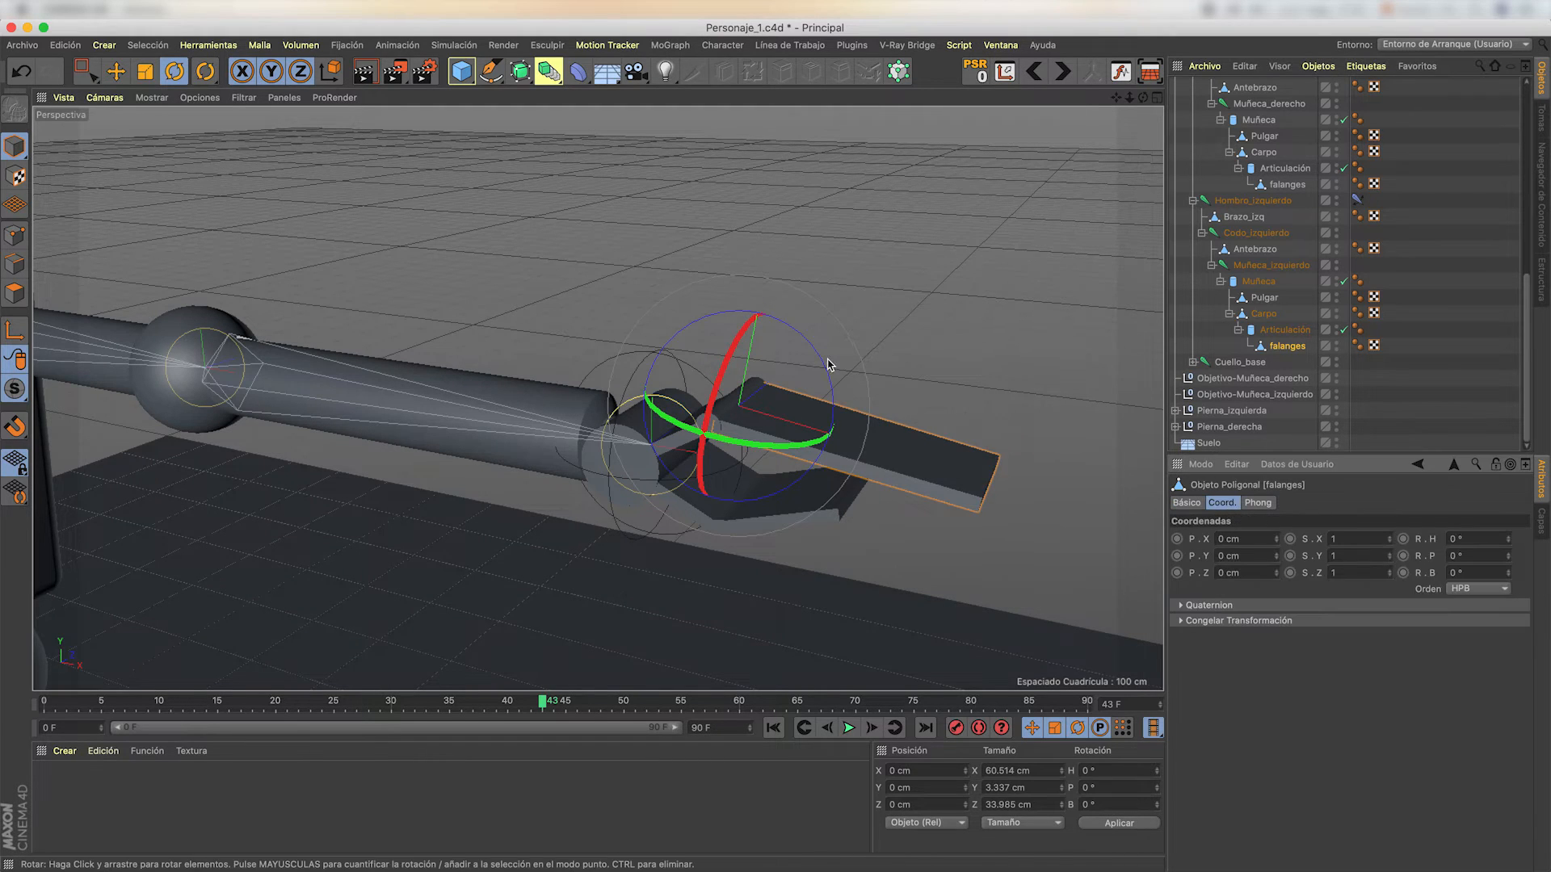
pyautogui.moveTo(831, 366); pyautogui.dragTo(817, 361)
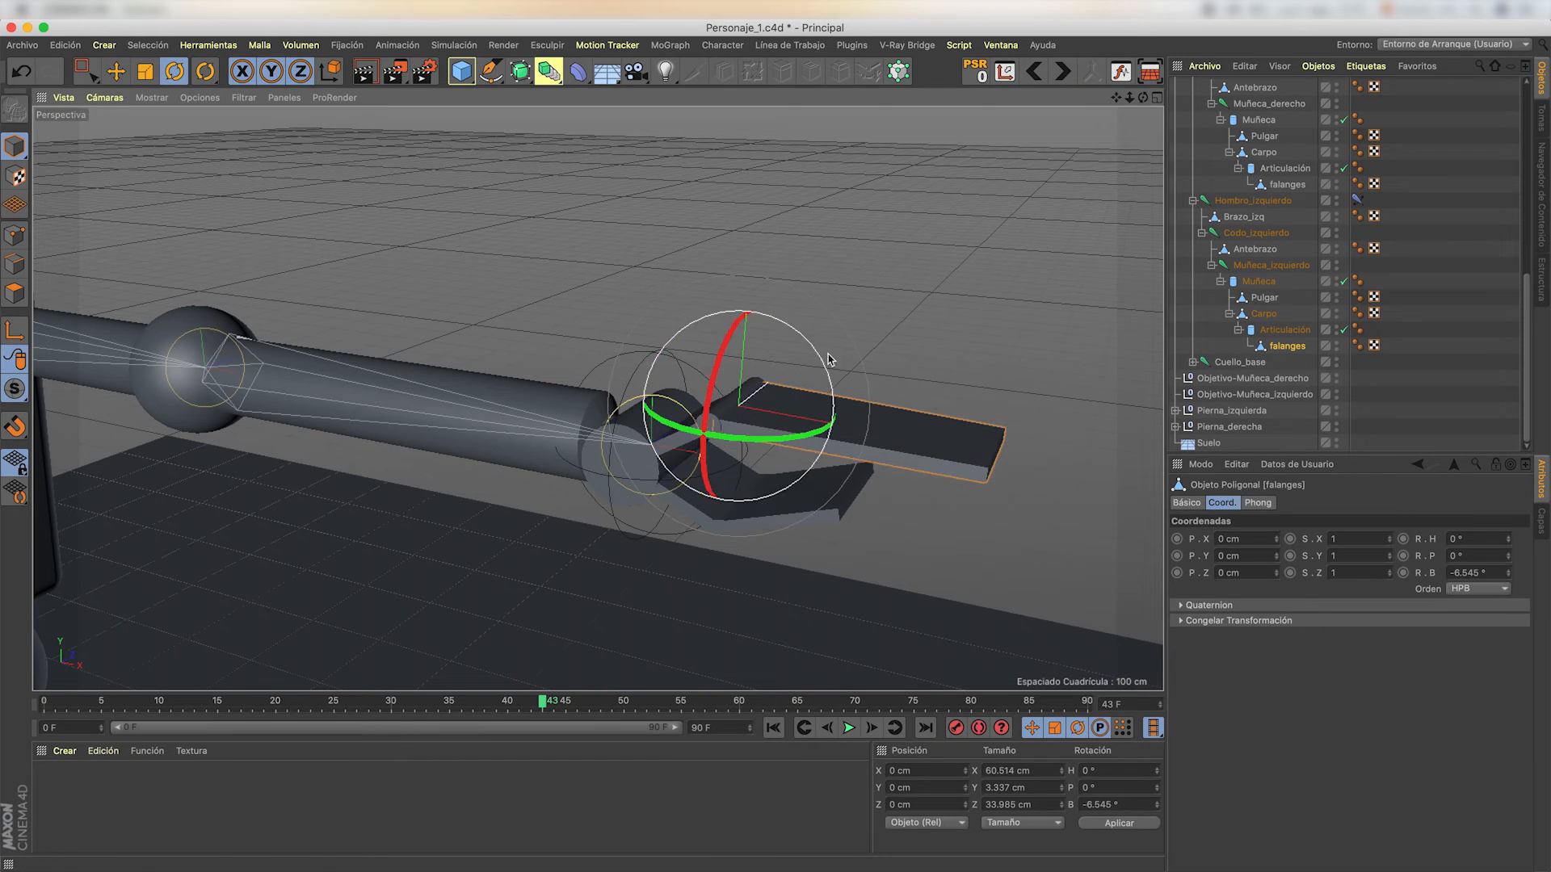
pyautogui.press('super+z')
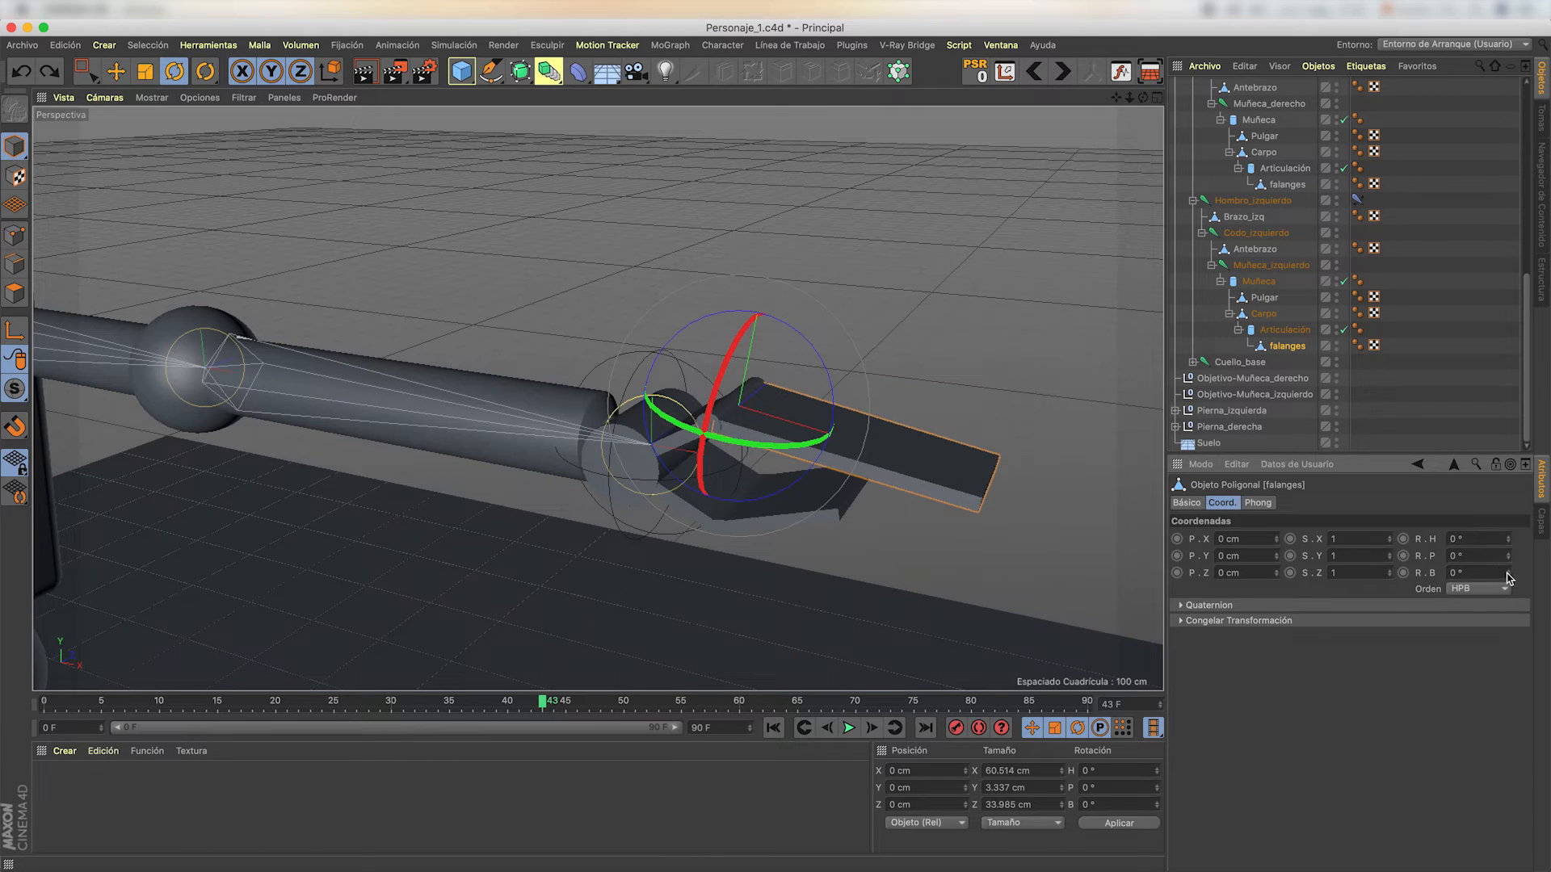
pyautogui.moveTo(1507, 572)
pyautogui.mouseDown()
pyautogui.moveTo(1507, 557)
pyautogui.moveTo(1507, 576)
pyautogui.mouseUp()
pyautogui.press('super+z')
# - Reopen the Deslizadores XPresso graph and add a Rotación . B input to the falanges node
pyautogui.scroll(10, 1284, 171)
pyautogui.doubleClick(1358, 85)
pyautogui.click(661, 352)
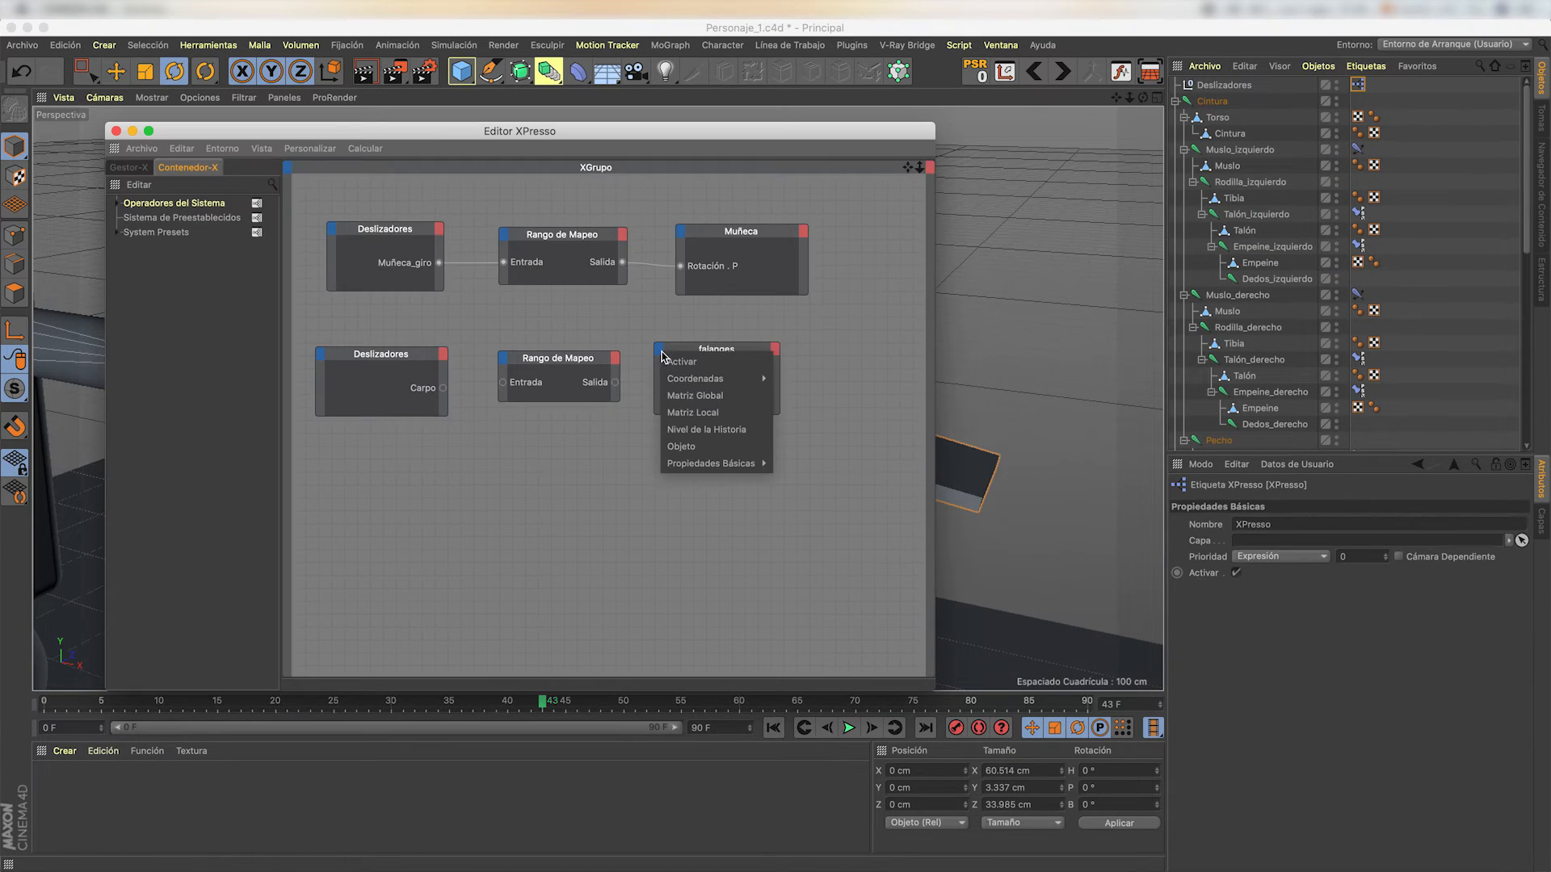
pyautogui.moveTo(692, 379)
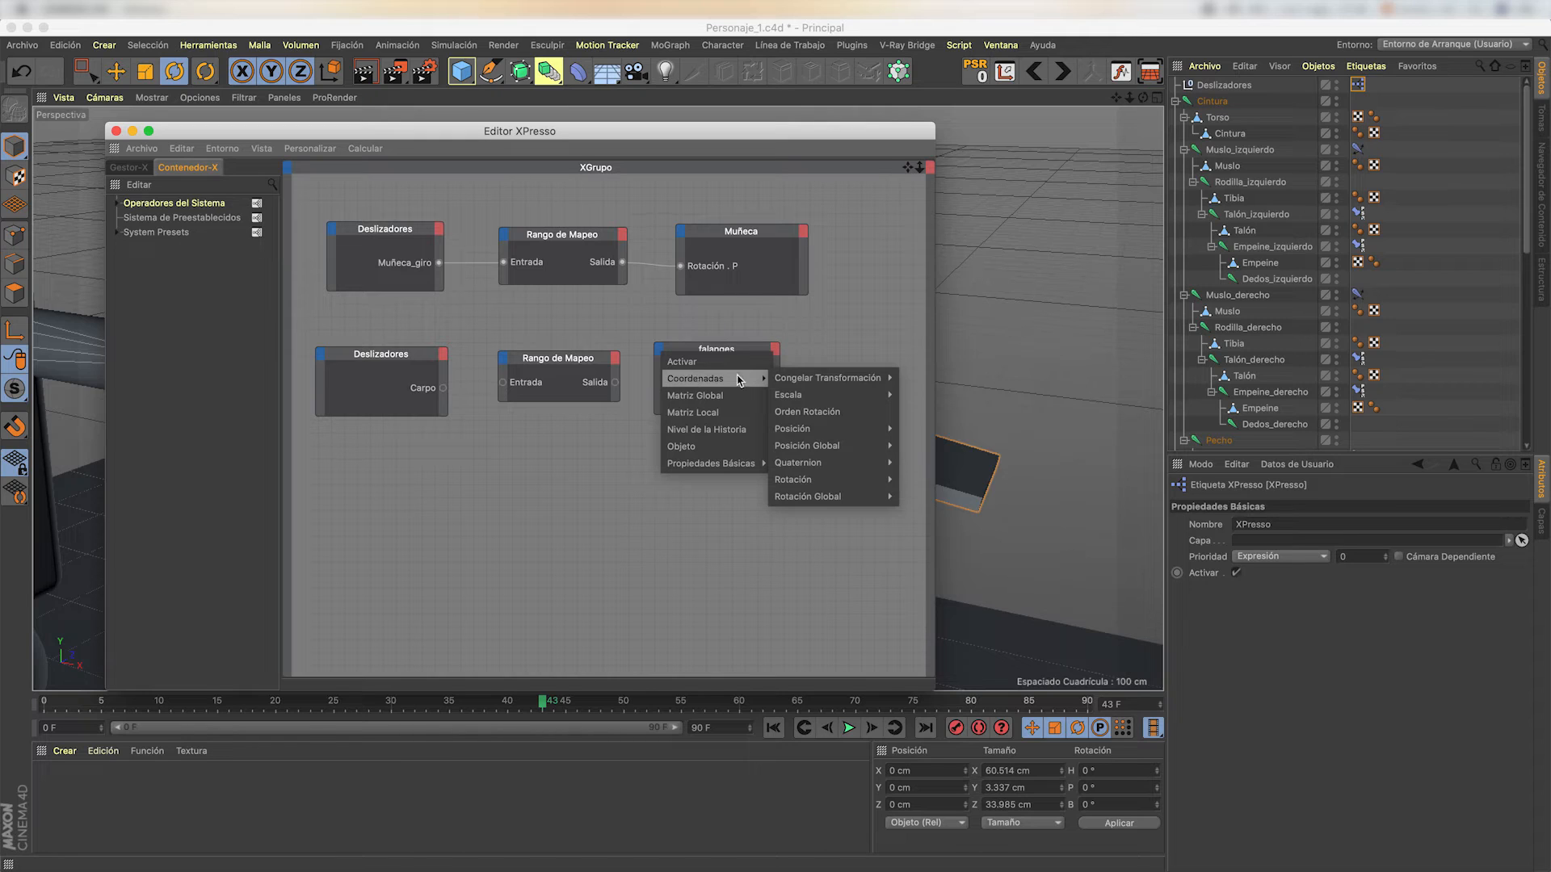
pyautogui.moveTo(813, 481)
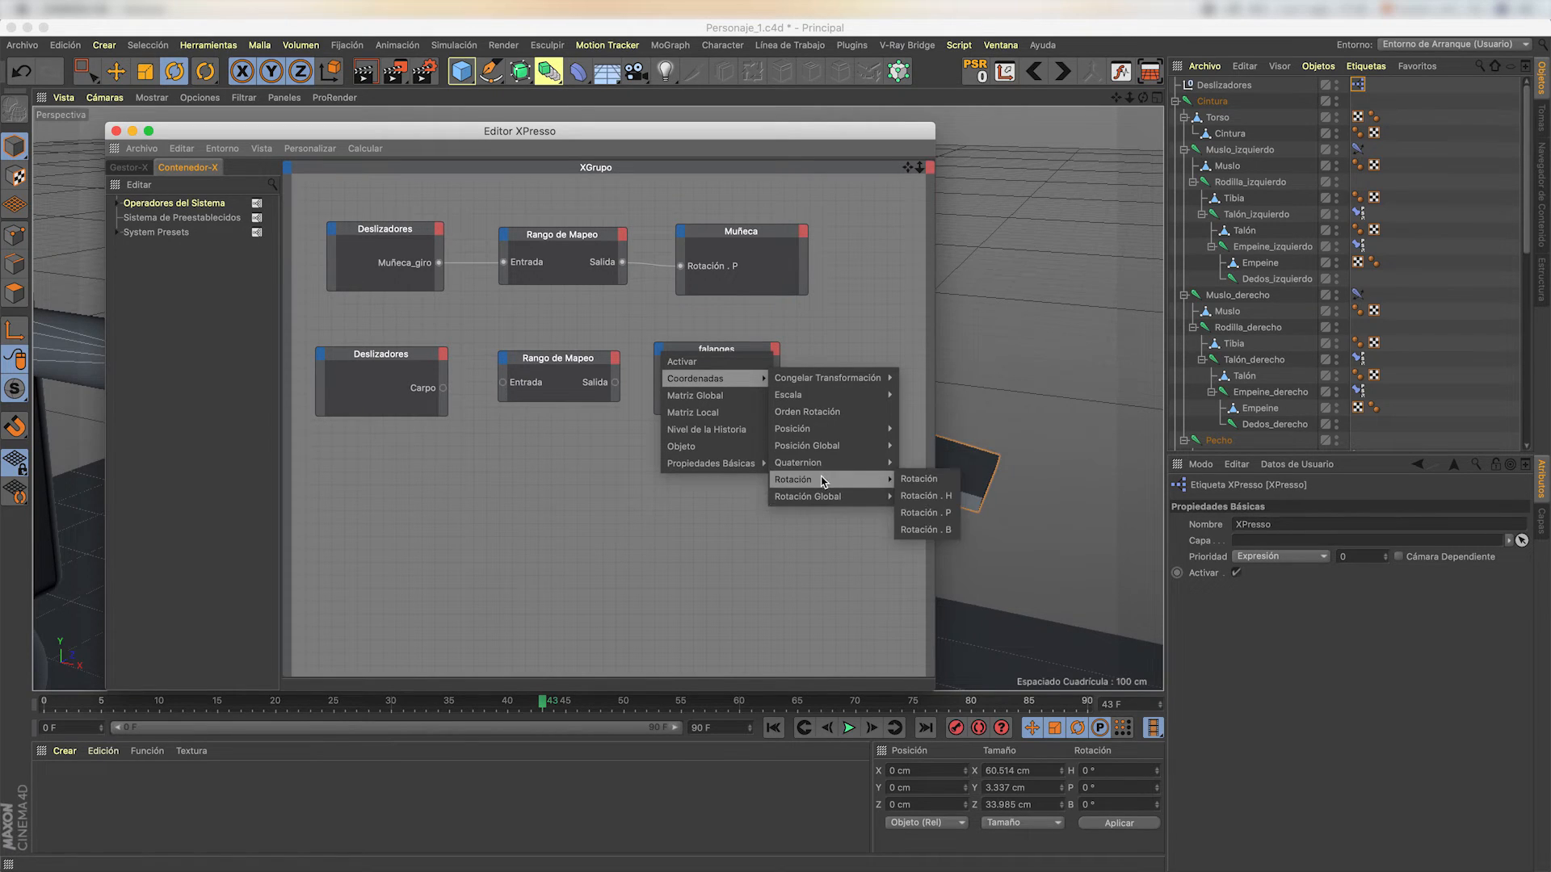
pyautogui.click(930, 537)
# - Connect Carpo to the second Rango de Mapeo's Entrada and its Salida to falanges Rotación . B, and close the graph
pyautogui.moveTo(443, 388); pyautogui.dragTo(502, 382)
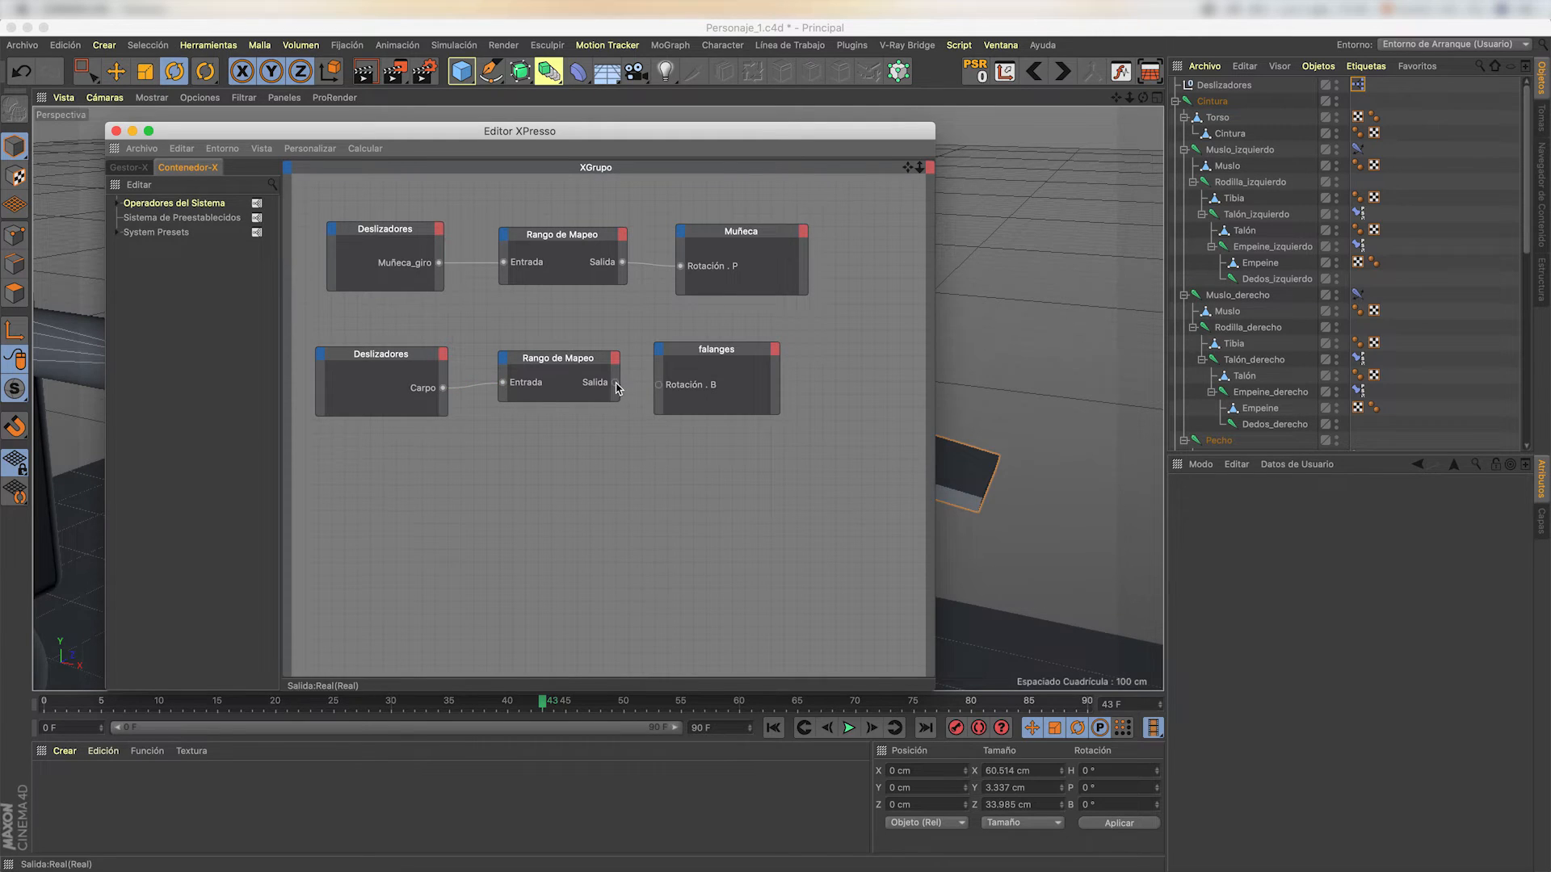
pyautogui.moveTo(656, 392); pyautogui.dragTo(658, 385)
pyautogui.moveTo(700, 137); pyautogui.dragTo(812, 142)
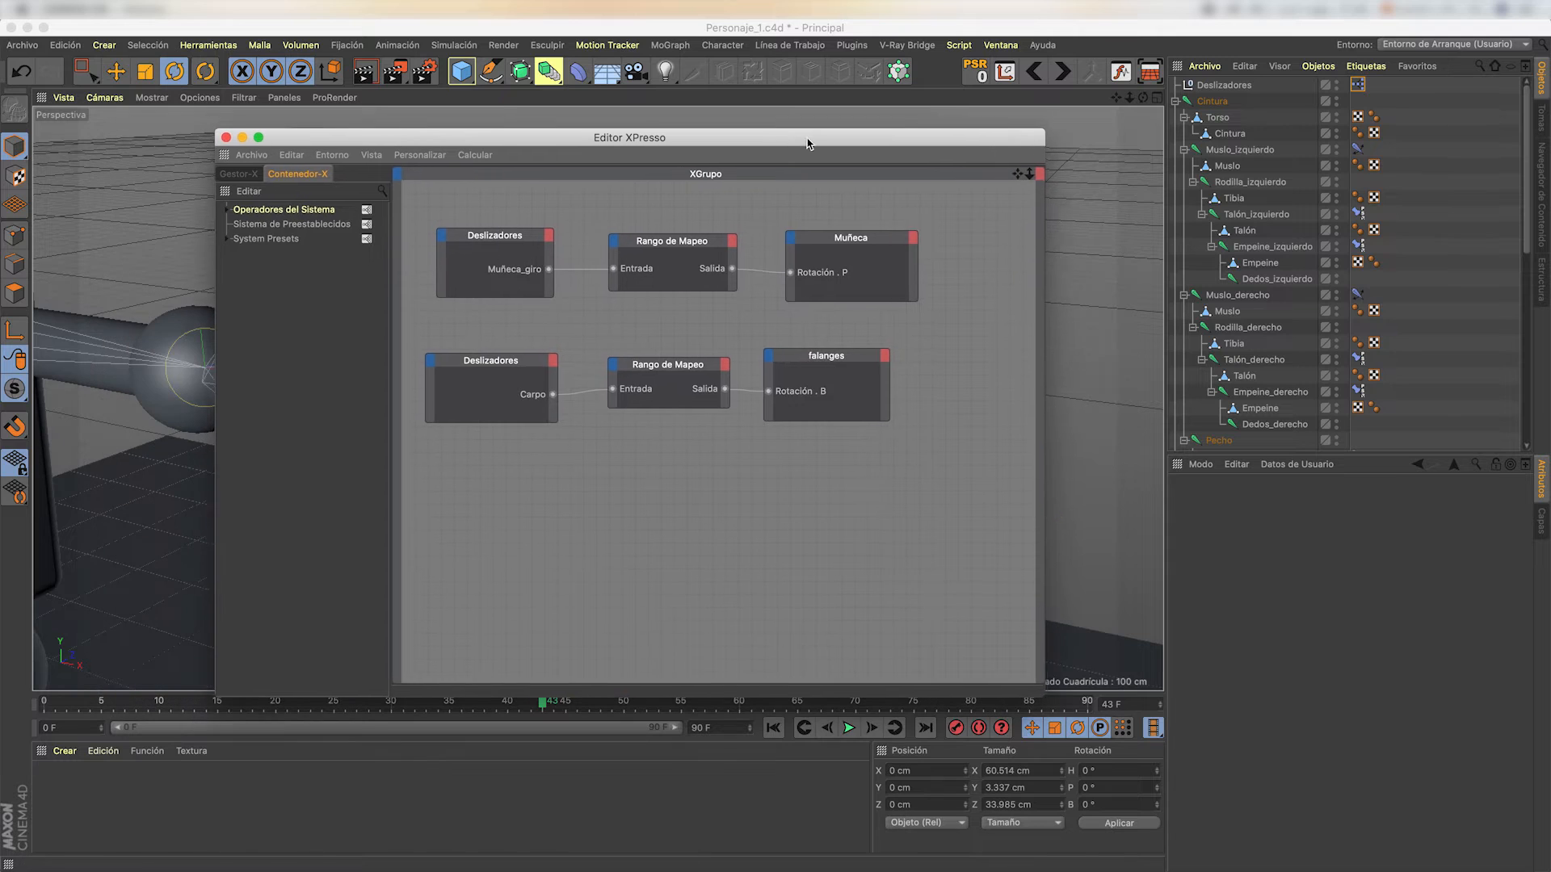
pyautogui.click(229, 136)
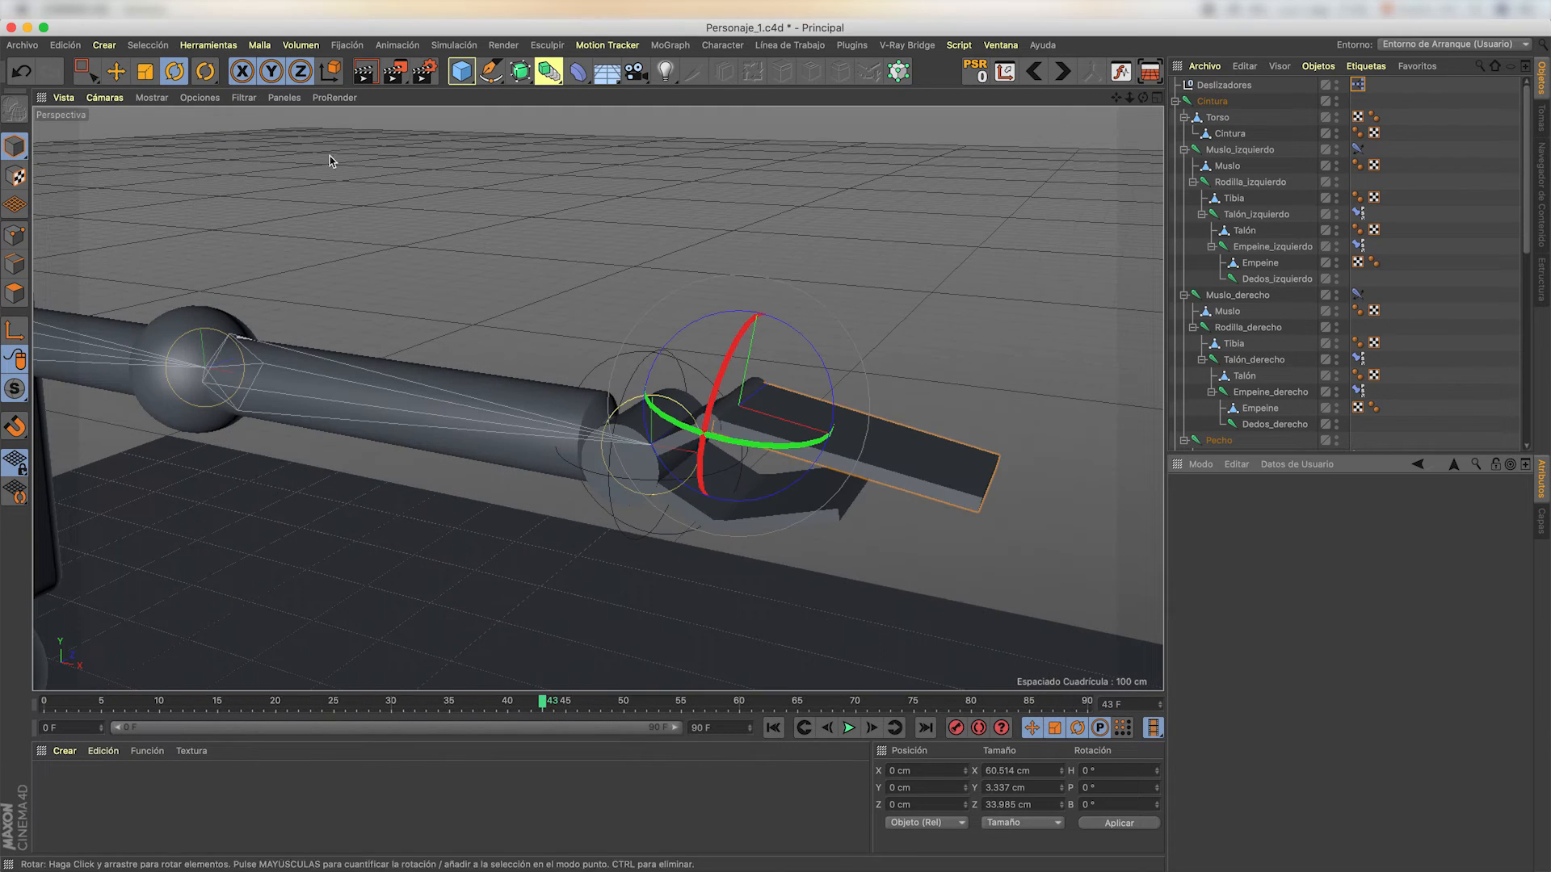
# - In the Deslizadores user data manager, change the Carpo entry's interface to Deslizador Punto Flotante and accept
pyautogui.click(1241, 86)
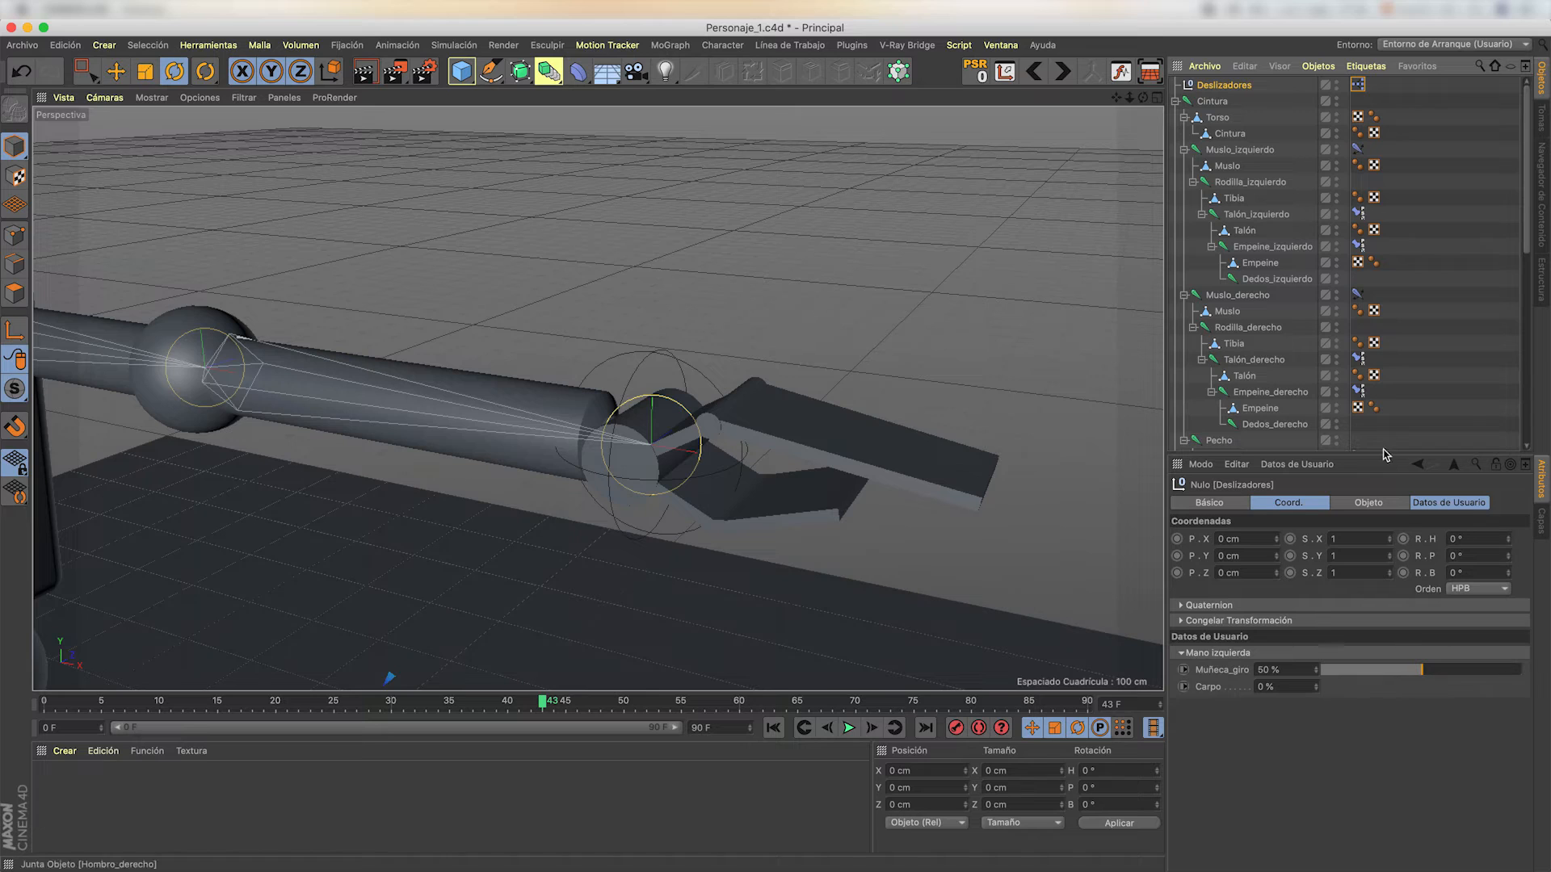
pyautogui.click(1428, 505)
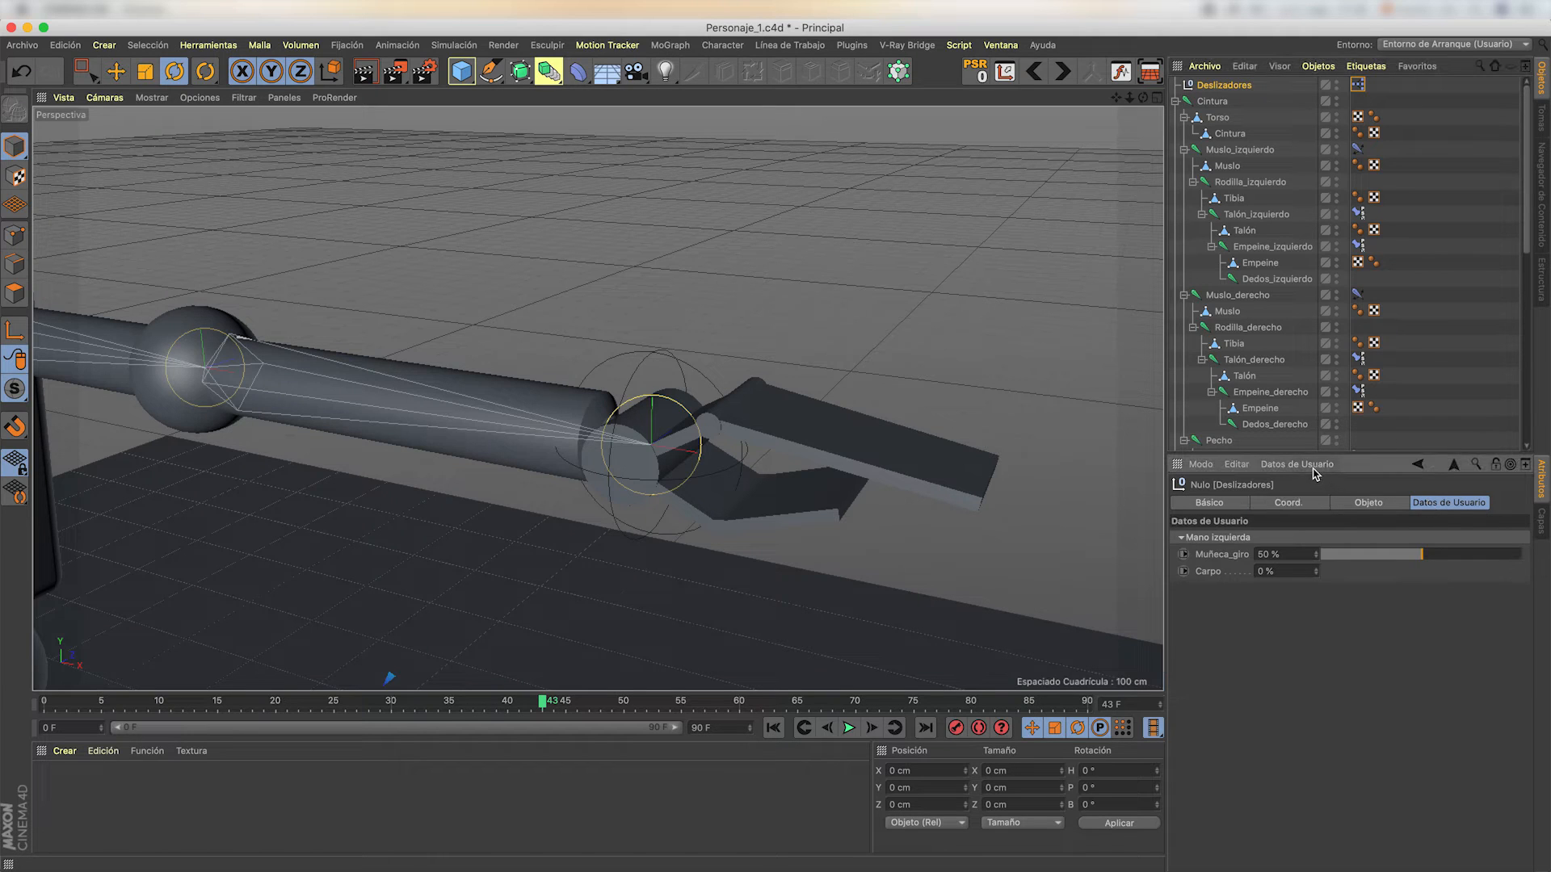
pyautogui.click(1312, 466)
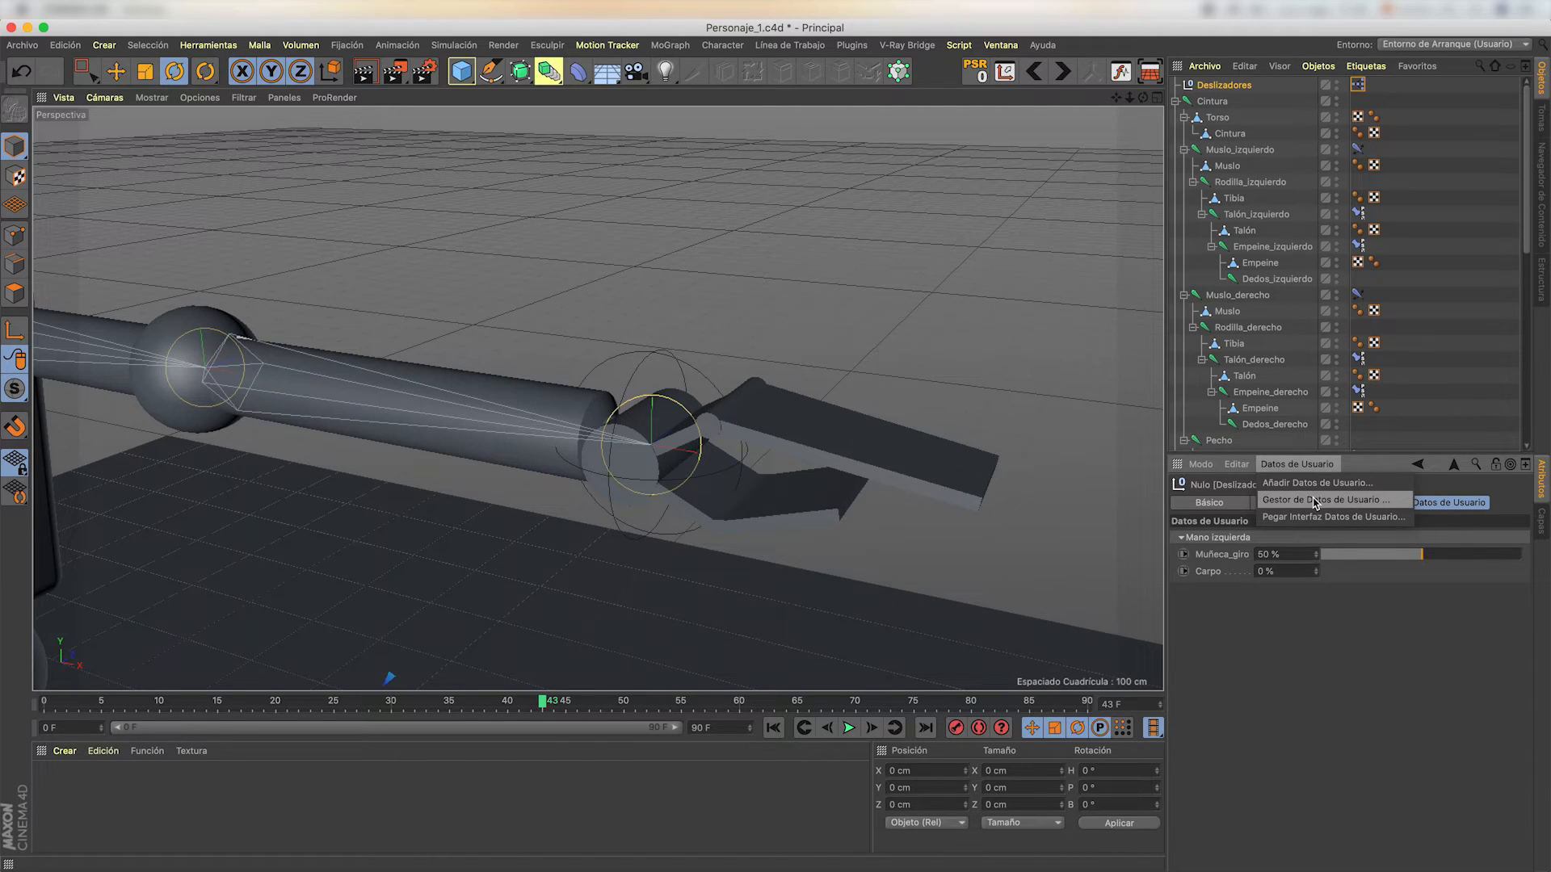
pyautogui.click(1314, 501)
pyautogui.click(961, 346)
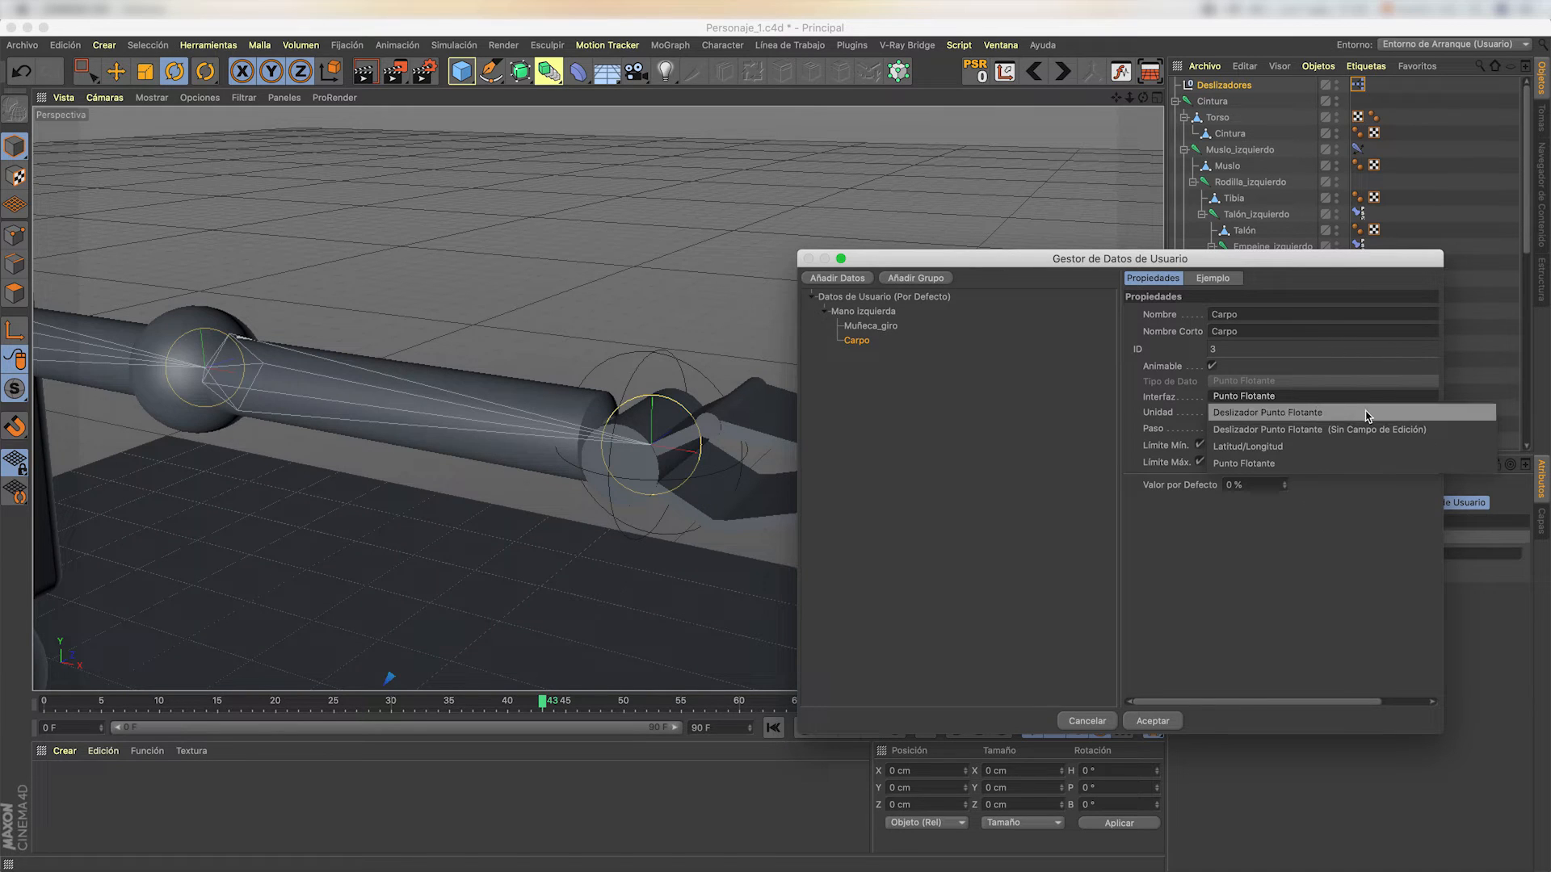
pyautogui.click(1315, 370)
pyautogui.click(1225, 399)
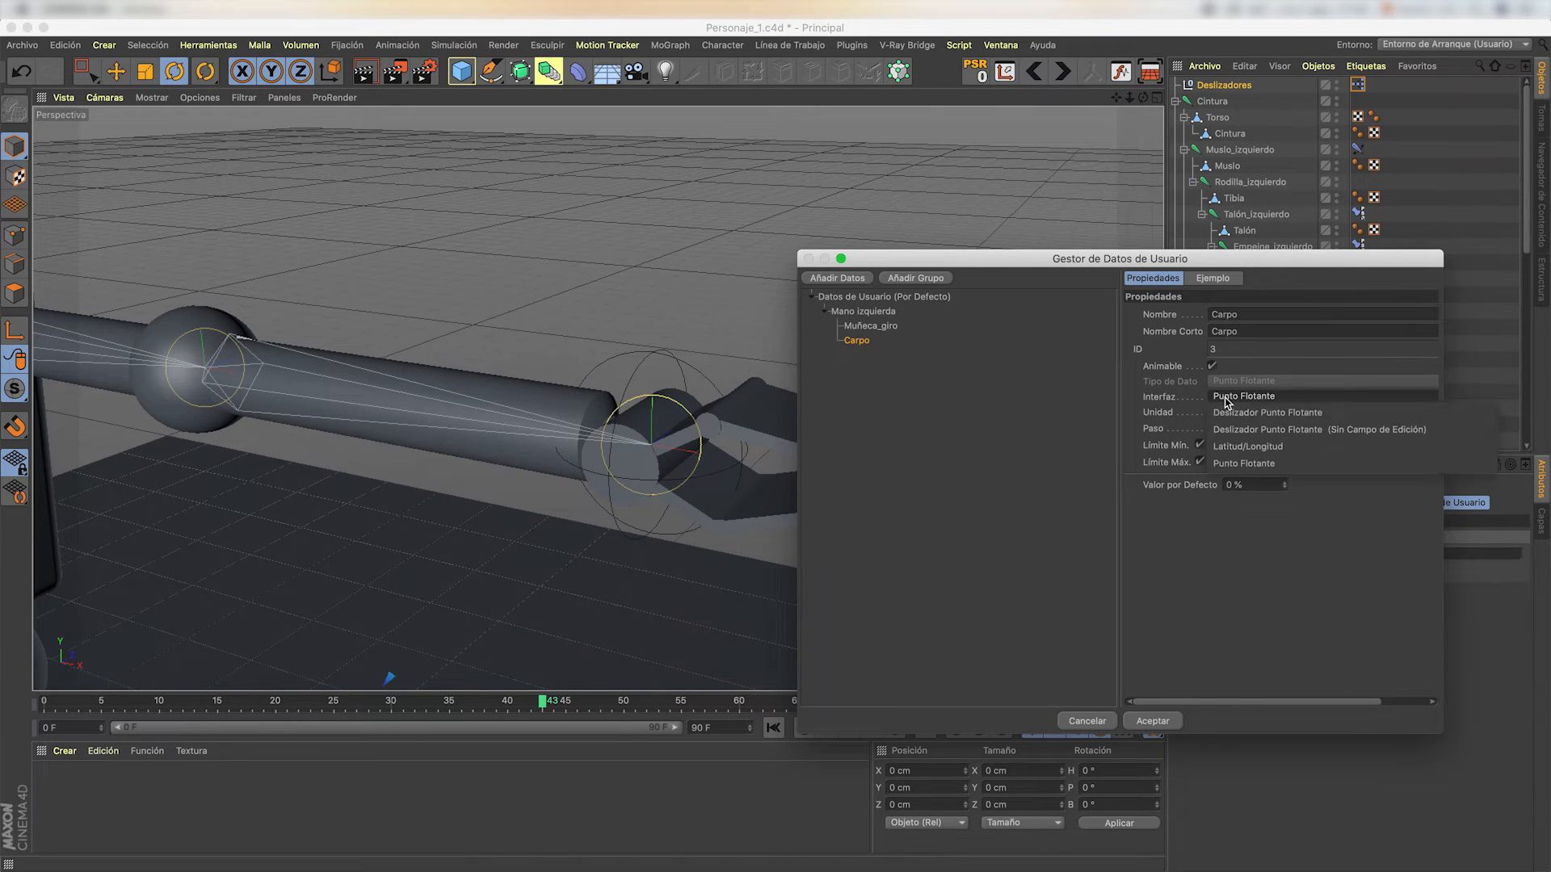
pyautogui.click(1366, 415)
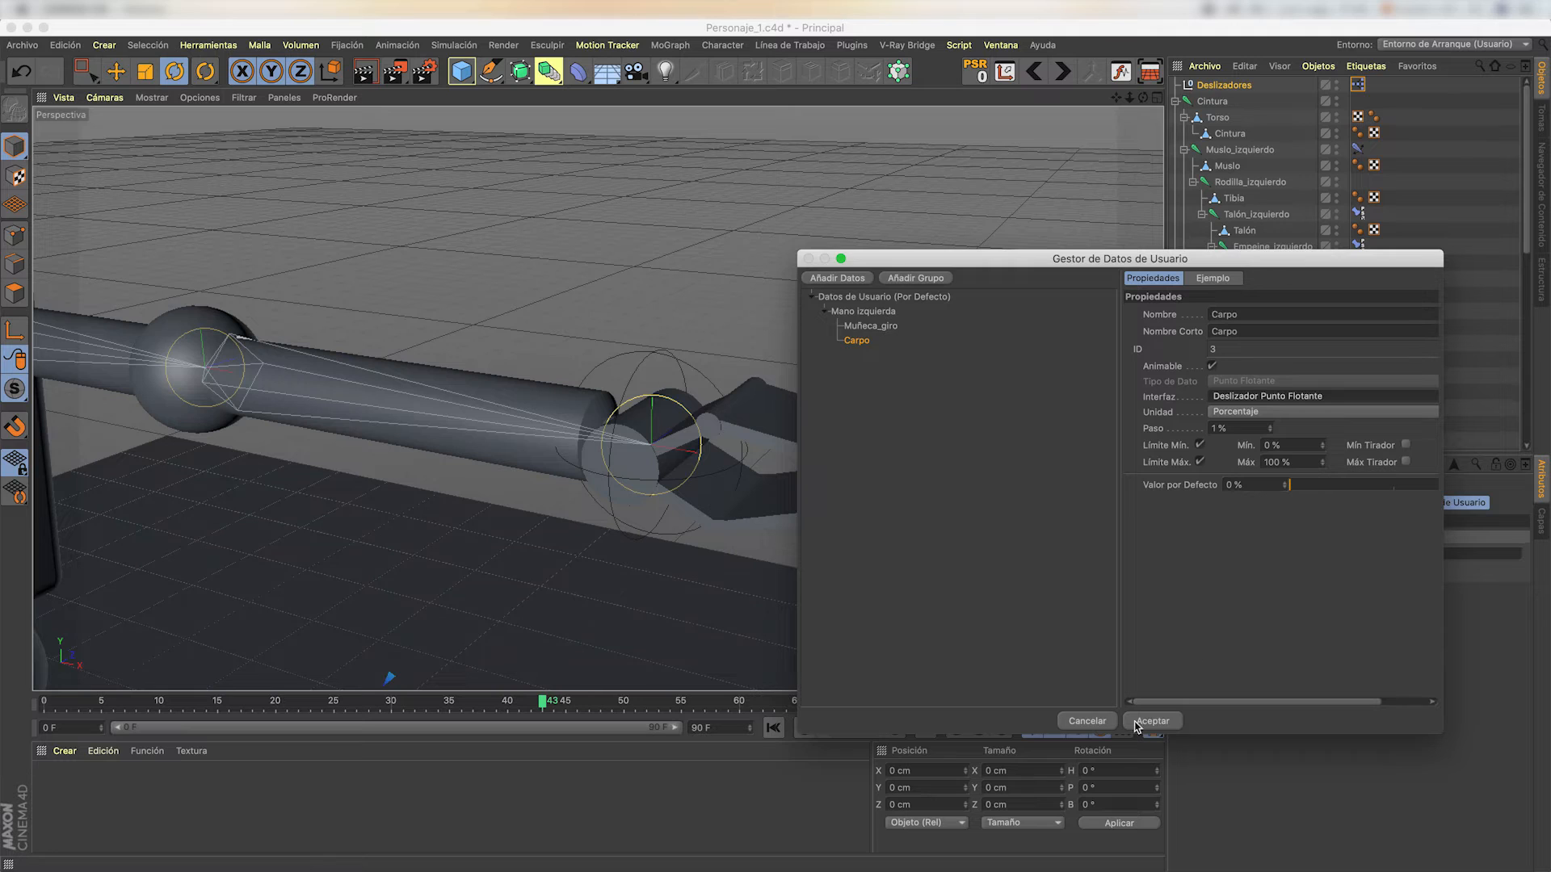
pyautogui.click(1163, 722)
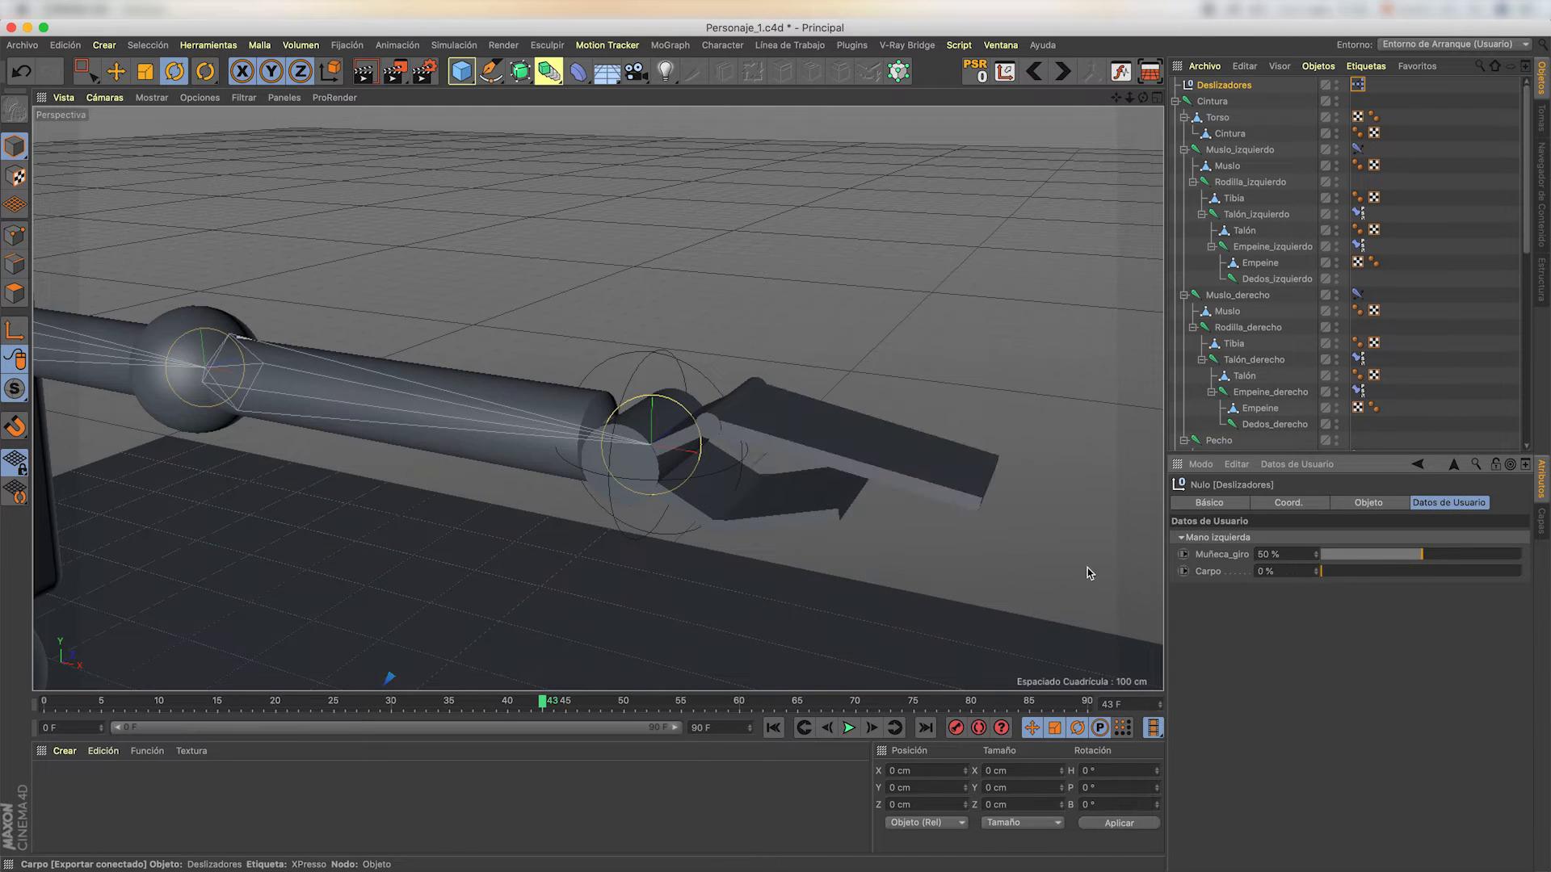
# - Reopen the Deslizadores XPresso graph, and shrink and reposition the editor so the left hand stays in view
pyautogui.moveTo(1087, 572); pyautogui.dragTo(1217, 601)
pyautogui.doubleClick(1357, 84)
pyautogui.moveTo(919, 50); pyautogui.dragTo(200, 163)
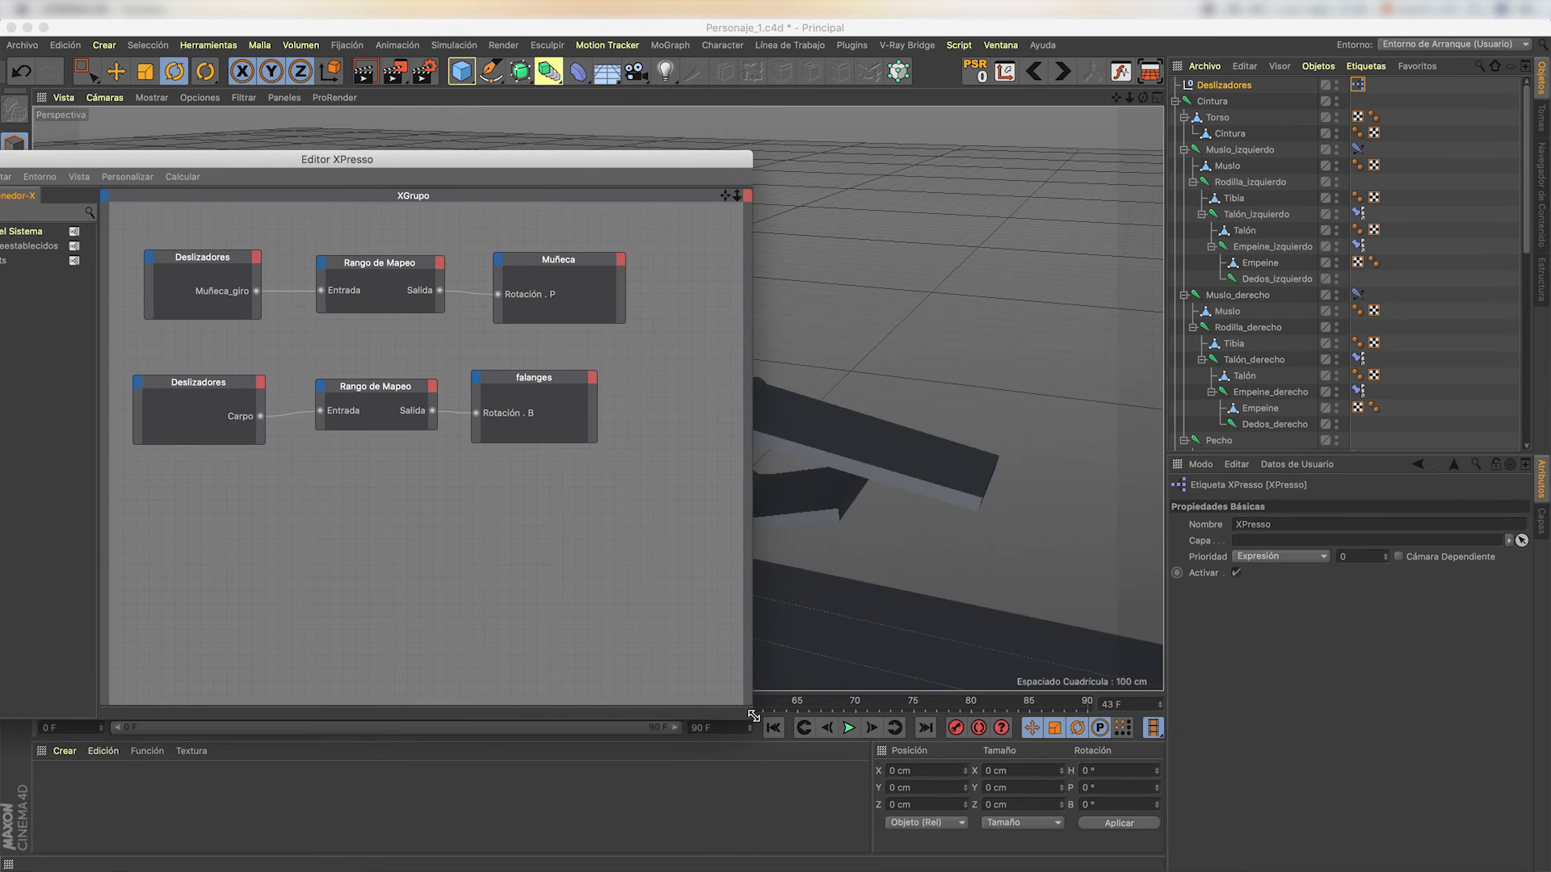
pyautogui.moveTo(753, 715); pyautogui.dragTo(477, 658)
pyautogui.moveTo(355, 159); pyautogui.dragTo(467, 165)
# - Set the input and output ranges of the falanges row's Rango de Mapeo node to Porcentaje
pyautogui.click(338, 392)
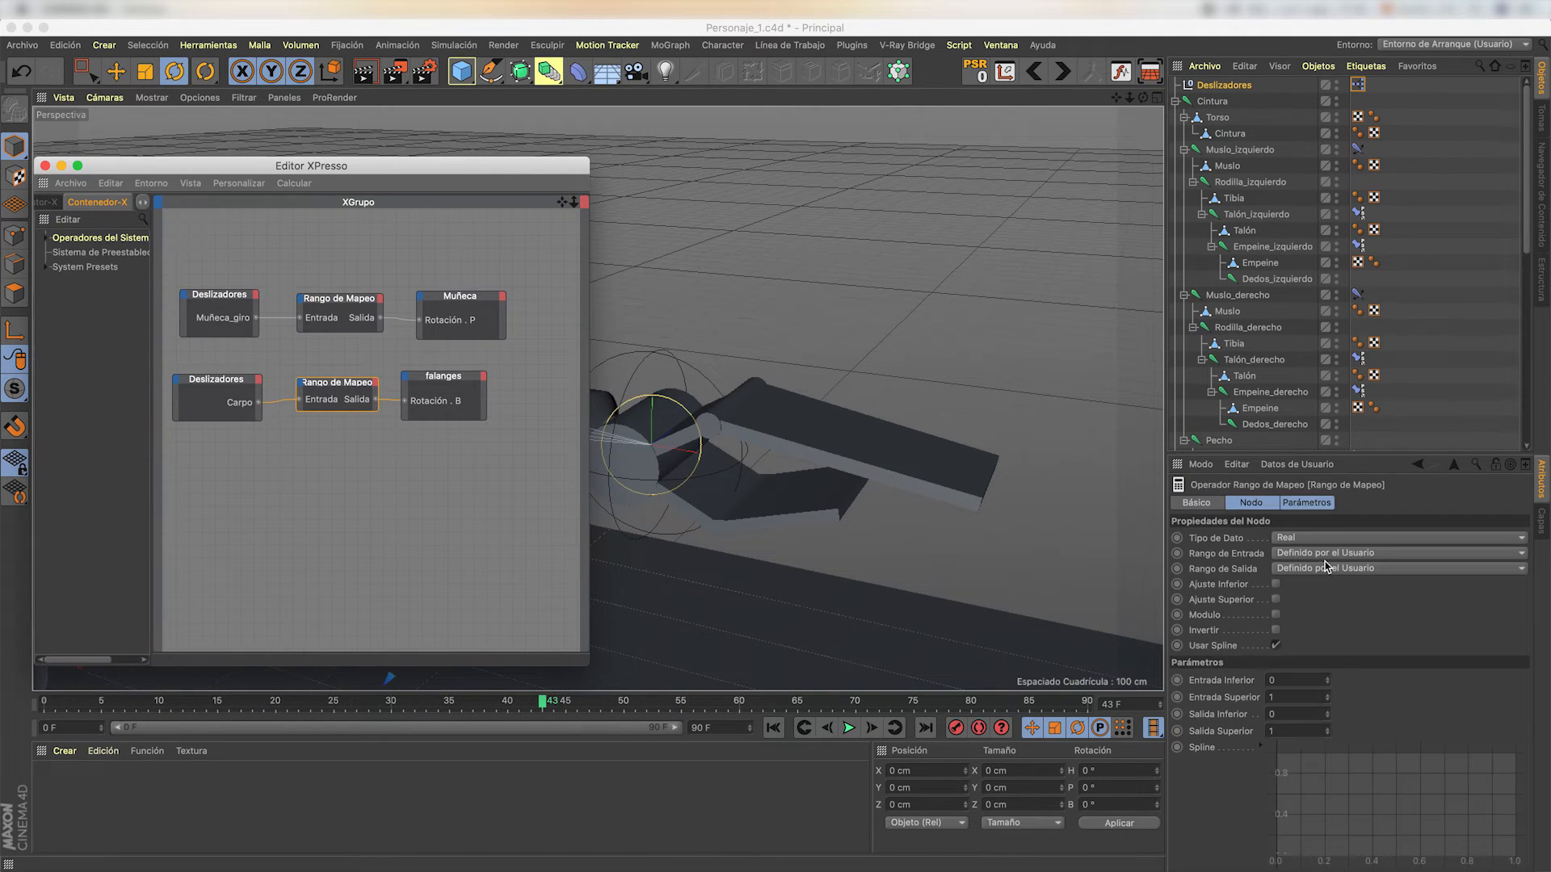
pyautogui.click(1328, 554)
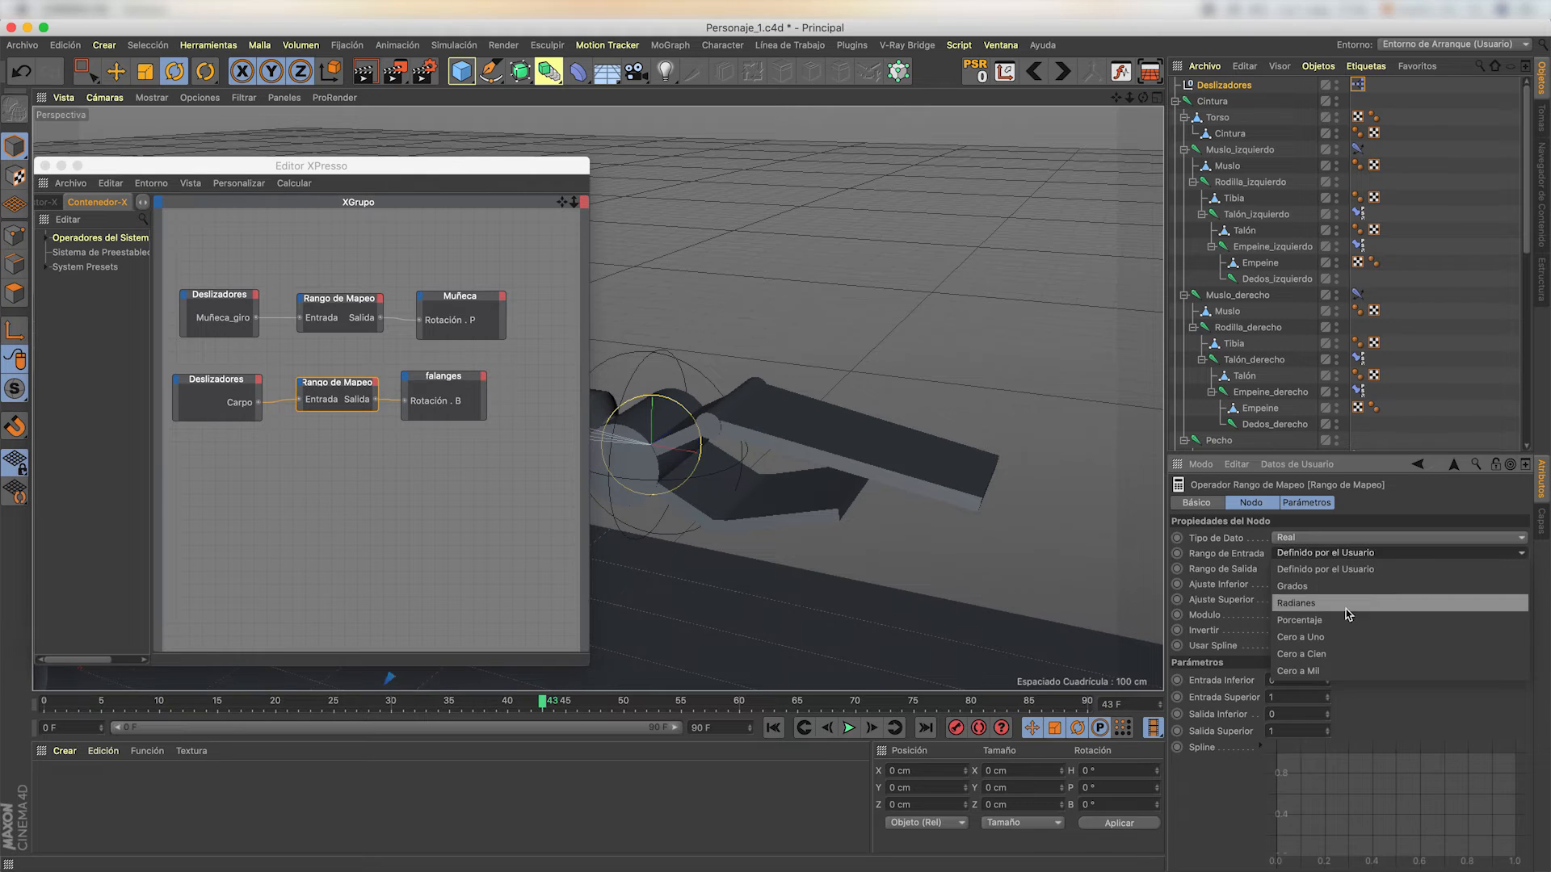
pyautogui.click(1324, 638)
pyautogui.click(343, 388)
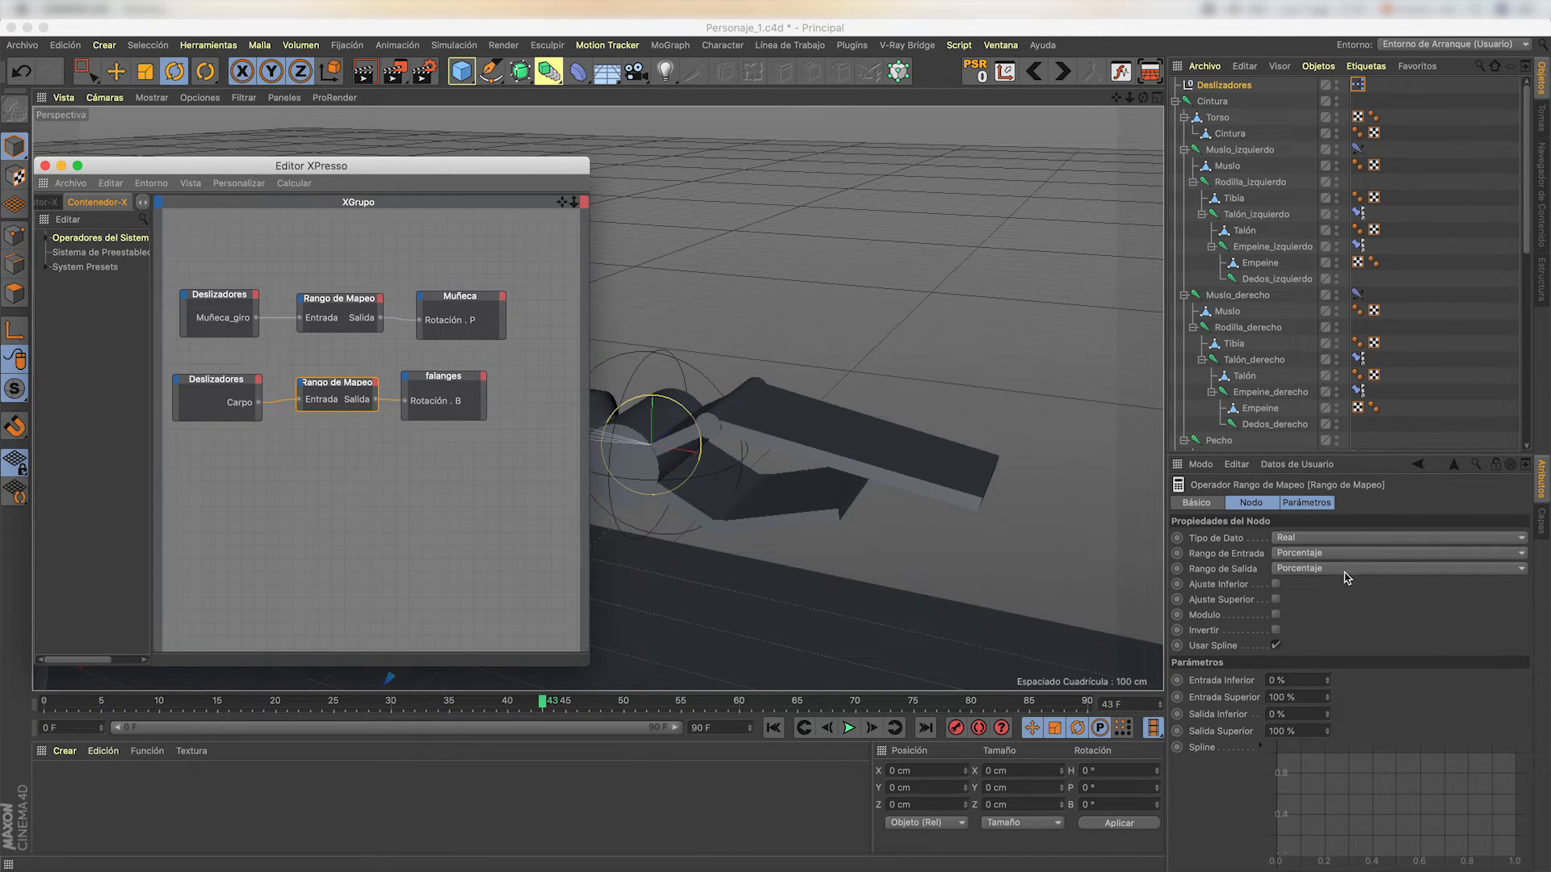
pyautogui.click(1269, 699)
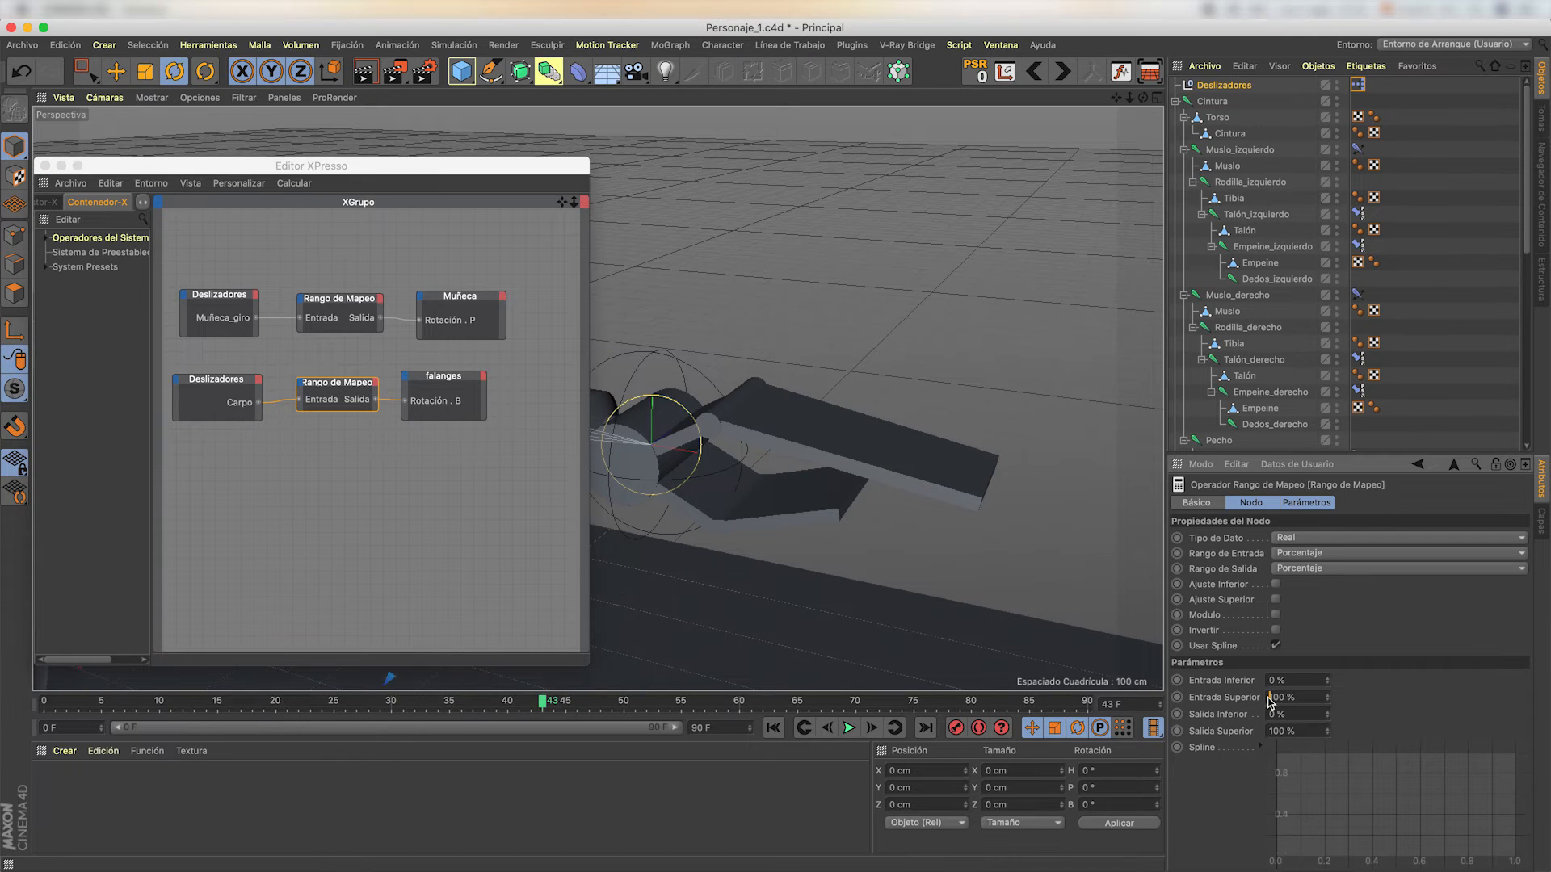
pyautogui.press('Return')
# - Test the Carpo slider of Deslizadores, leave it at 50 %, and nudge the falanges node aside in the graph
pyautogui.click(1280, 85)
pyautogui.moveTo(1343, 571); pyautogui.dragTo(1181, 539)
pyautogui.moveTo(1321, 571); pyautogui.dragTo(1421, 571)
pyautogui.moveTo(1010, 436)
pyautogui.keyDown('alt'); pyautogui.mouseDown()
pyautogui.moveTo(910, 395)
pyautogui.moveTo(979, 396)
pyautogui.moveTo(906, 385)
pyautogui.moveTo(972, 370)
pyautogui.mouseUp(); pyautogui.keyUp('alt')
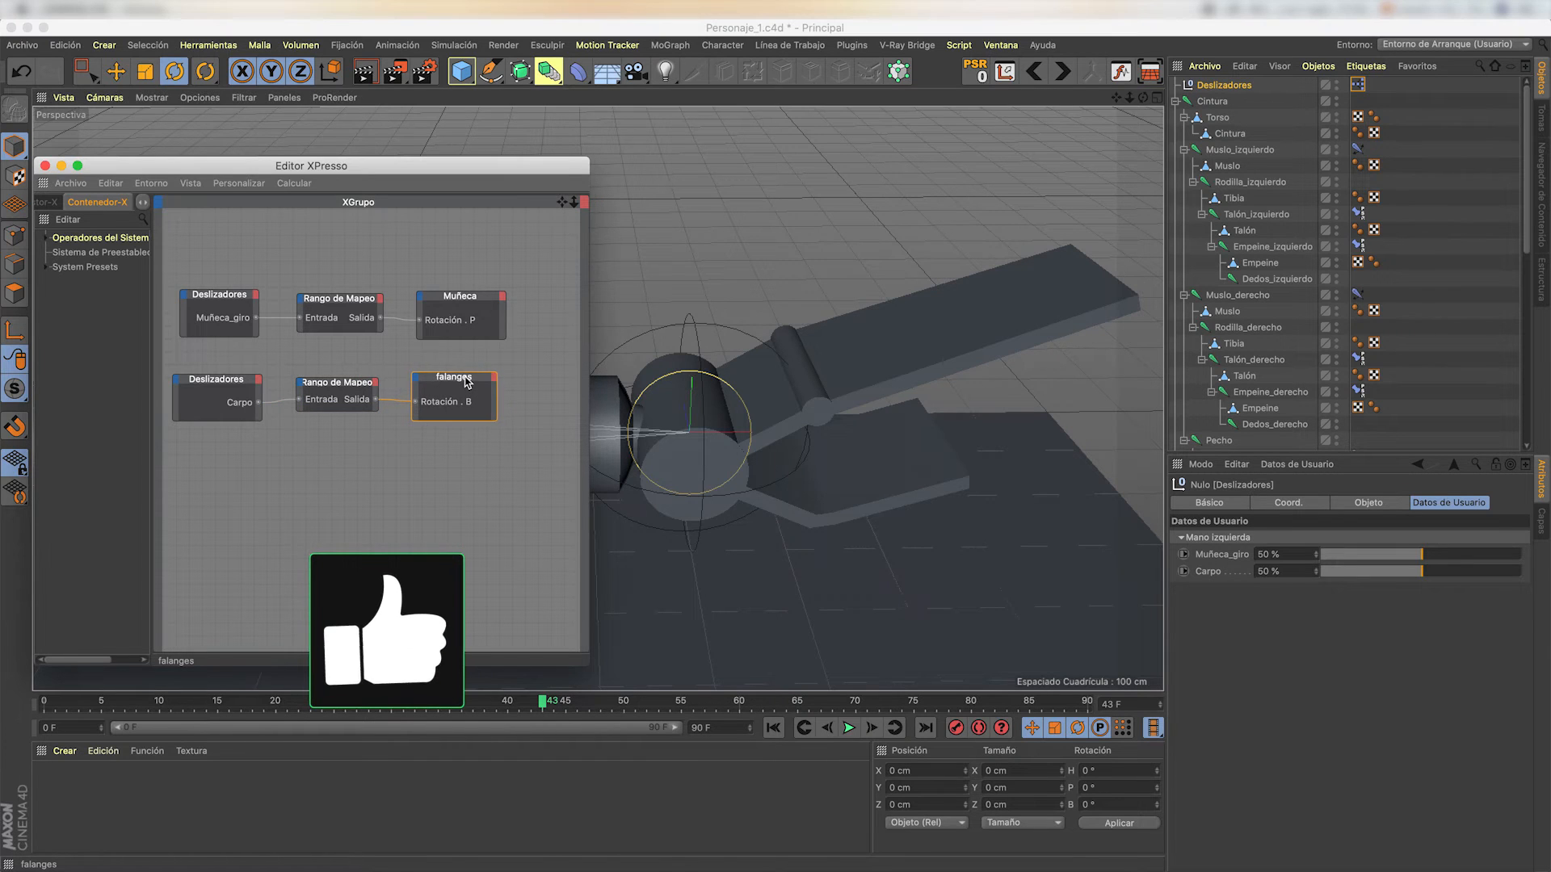
pyautogui.moveTo(459, 387); pyautogui.dragTo(469, 388)
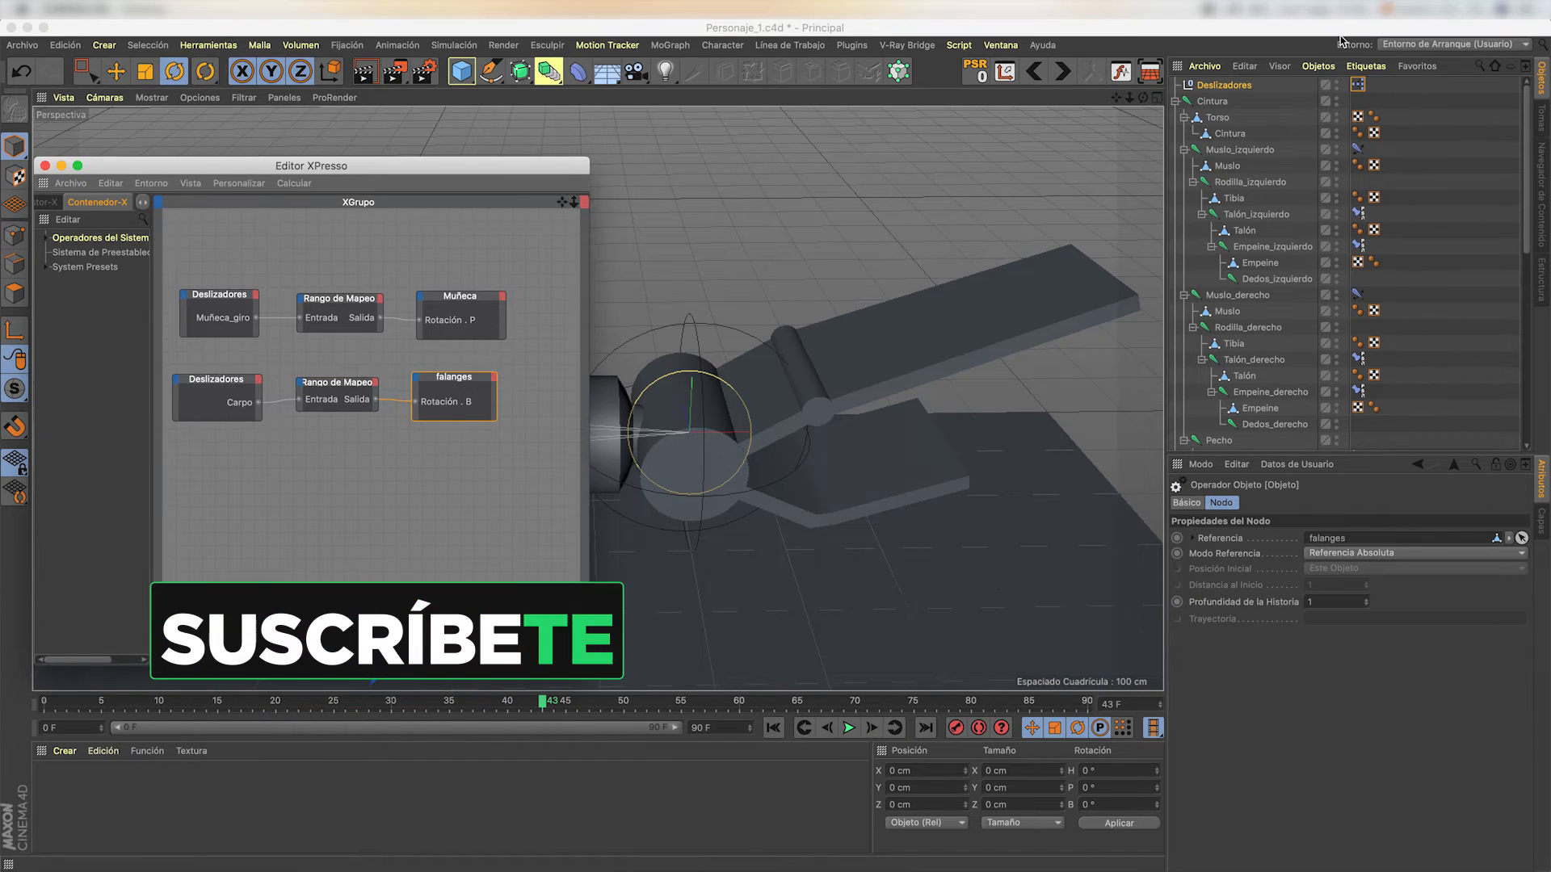
# - In the Deslizadores user data manager, rename the Carpo entry to Falanges and accept
pyautogui.click(1223, 85)
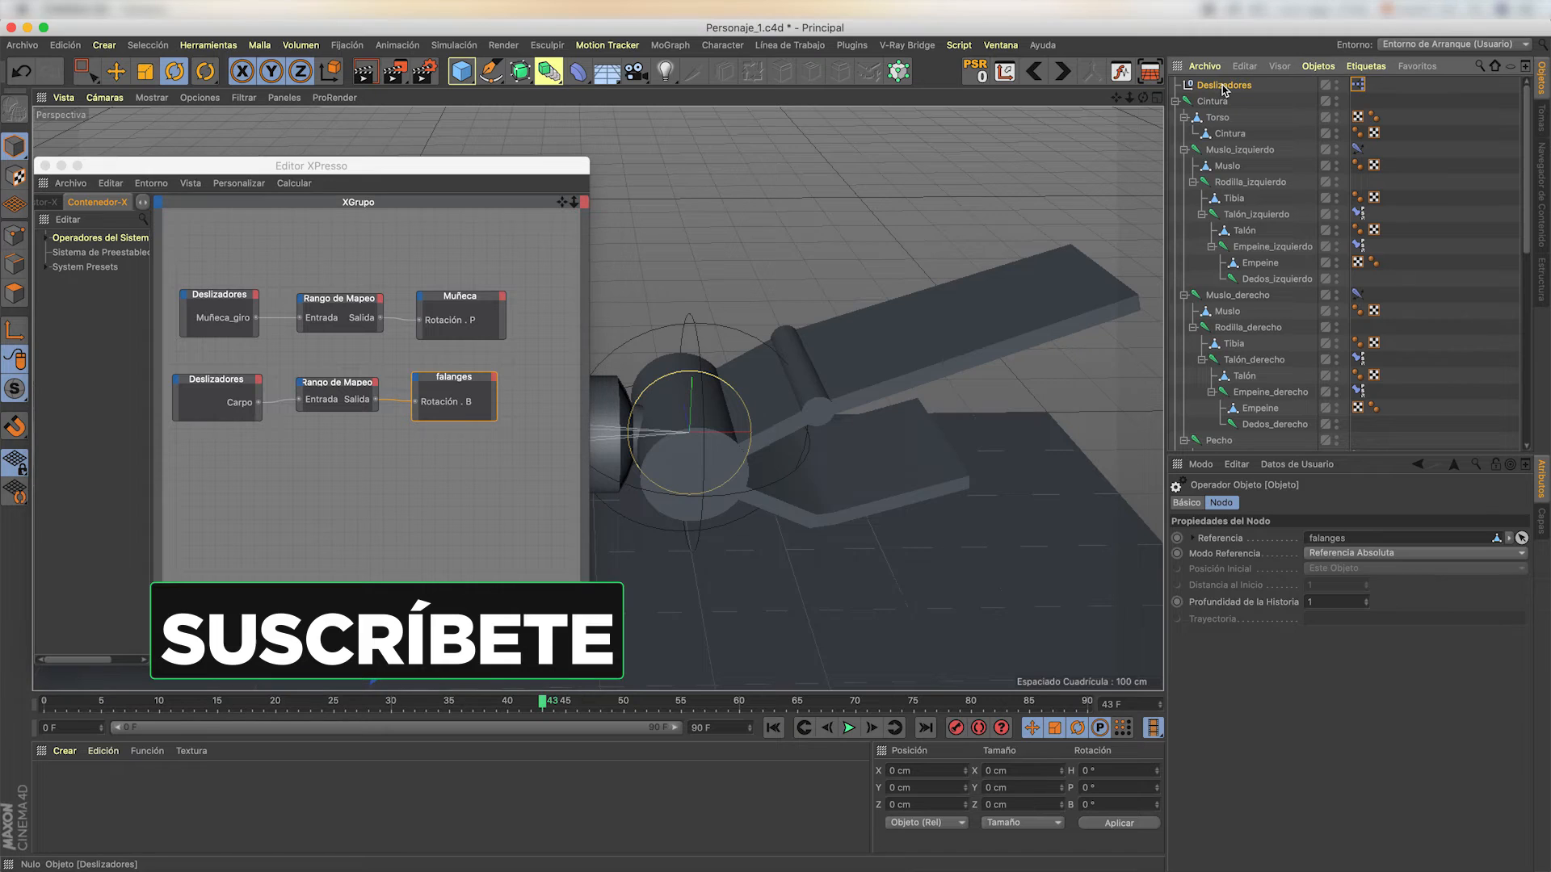
pyautogui.click(1437, 503)
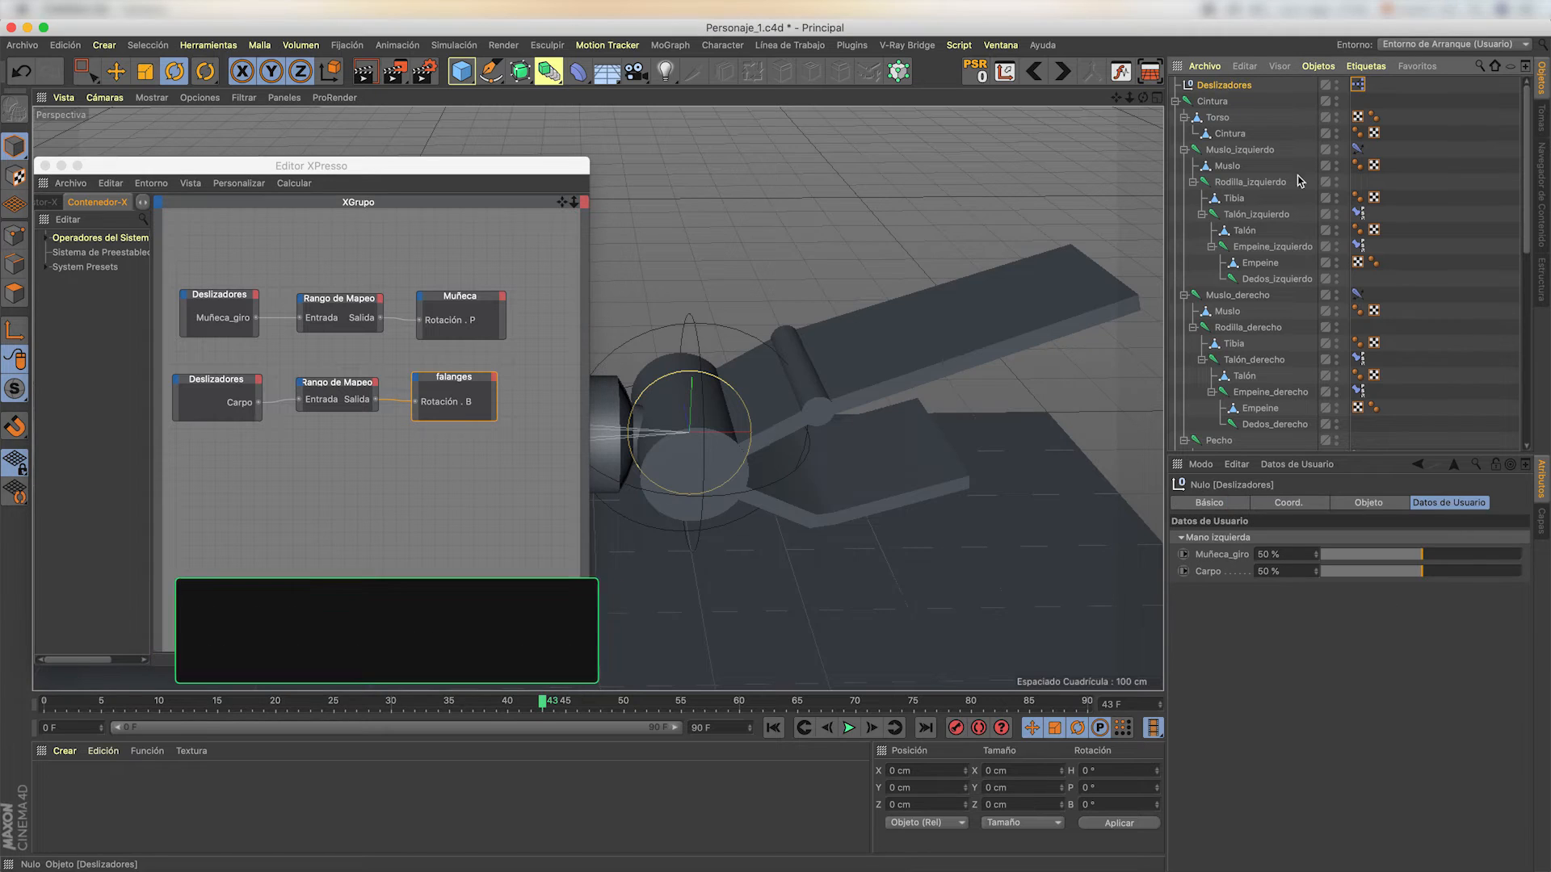
pyautogui.click(1296, 465)
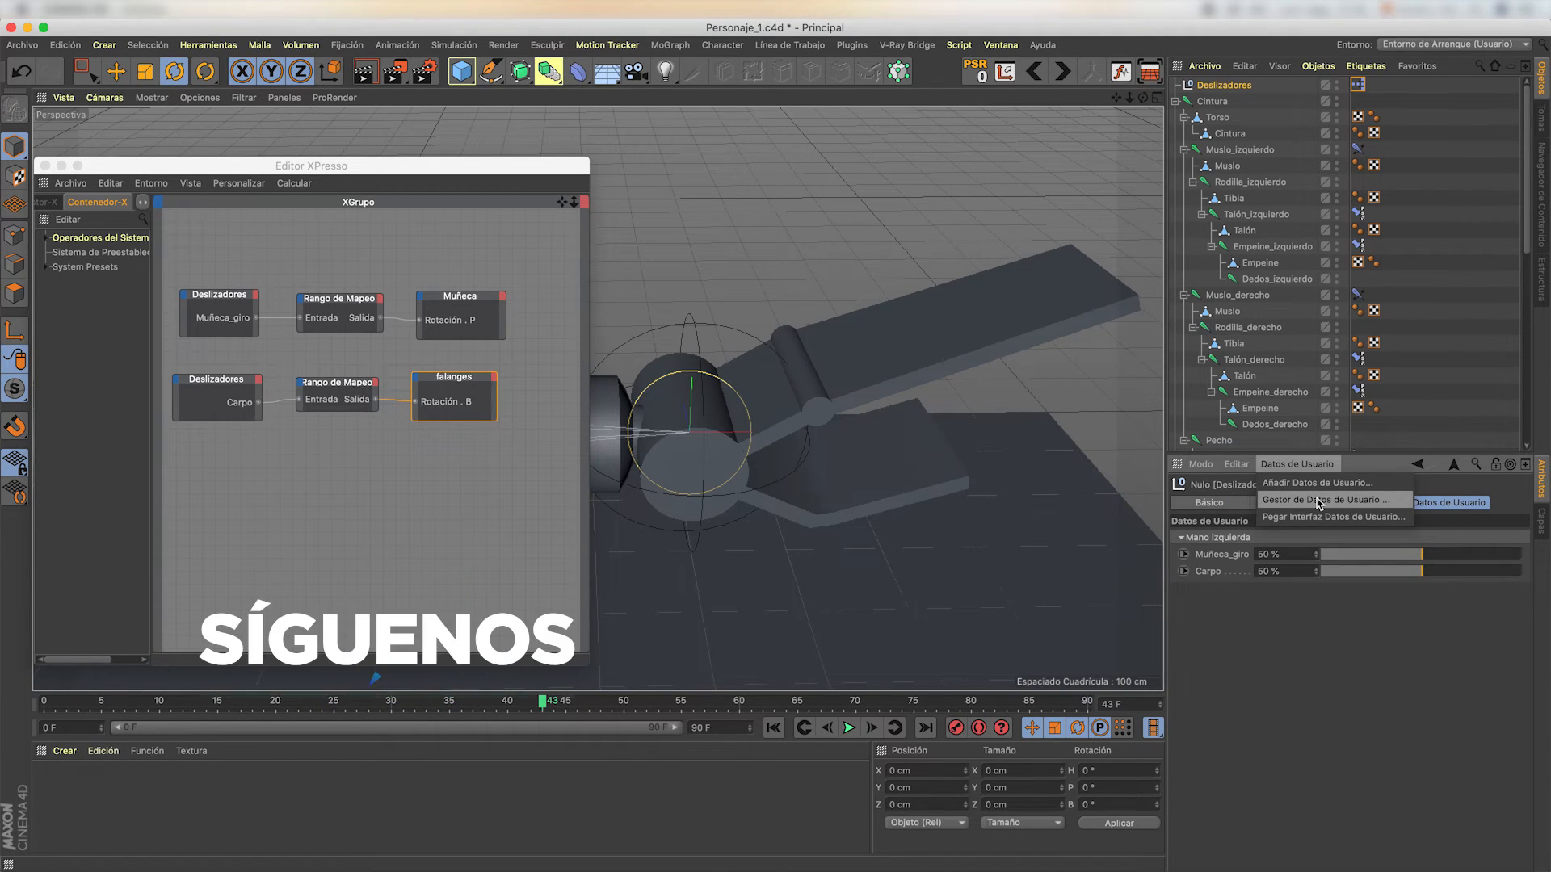
pyautogui.click(1318, 501)
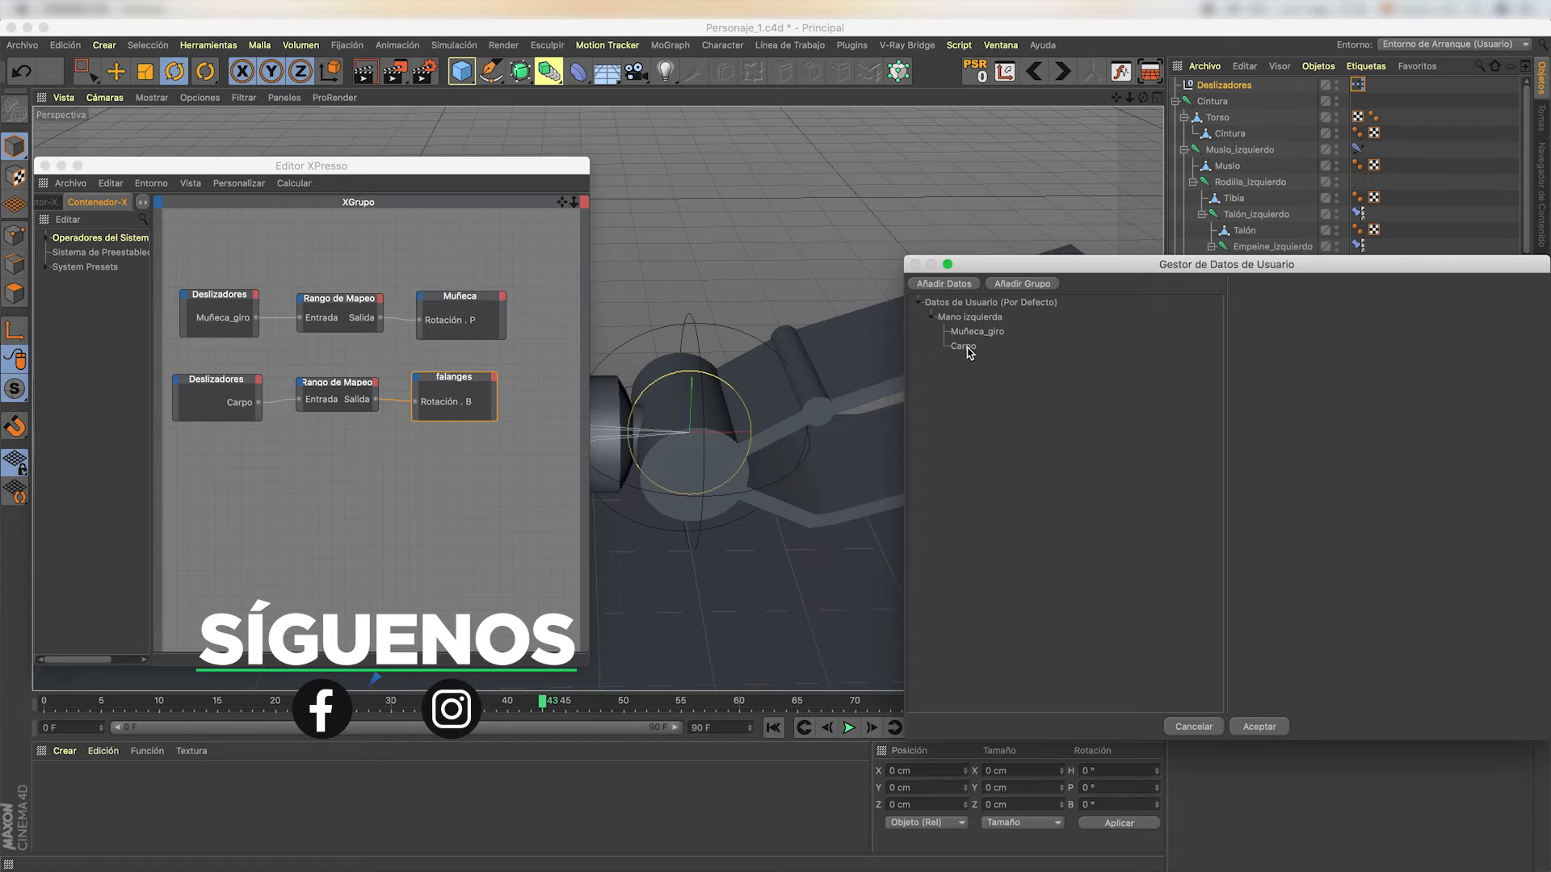
pyautogui.click(963, 346)
pyautogui.doubleClick(1342, 321)
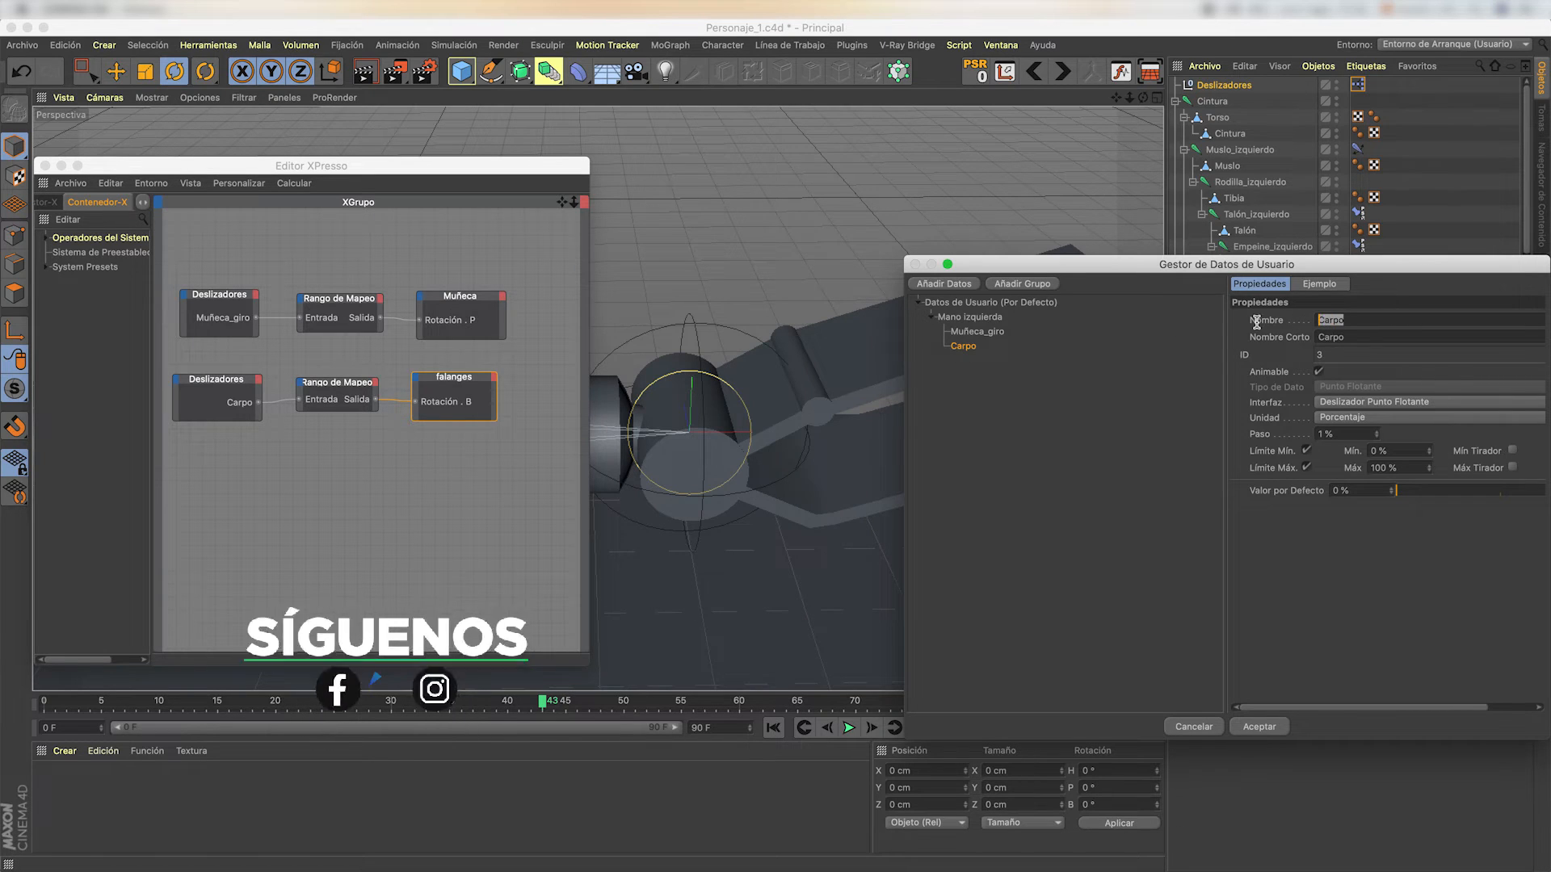
pyautogui.write('Falanges')
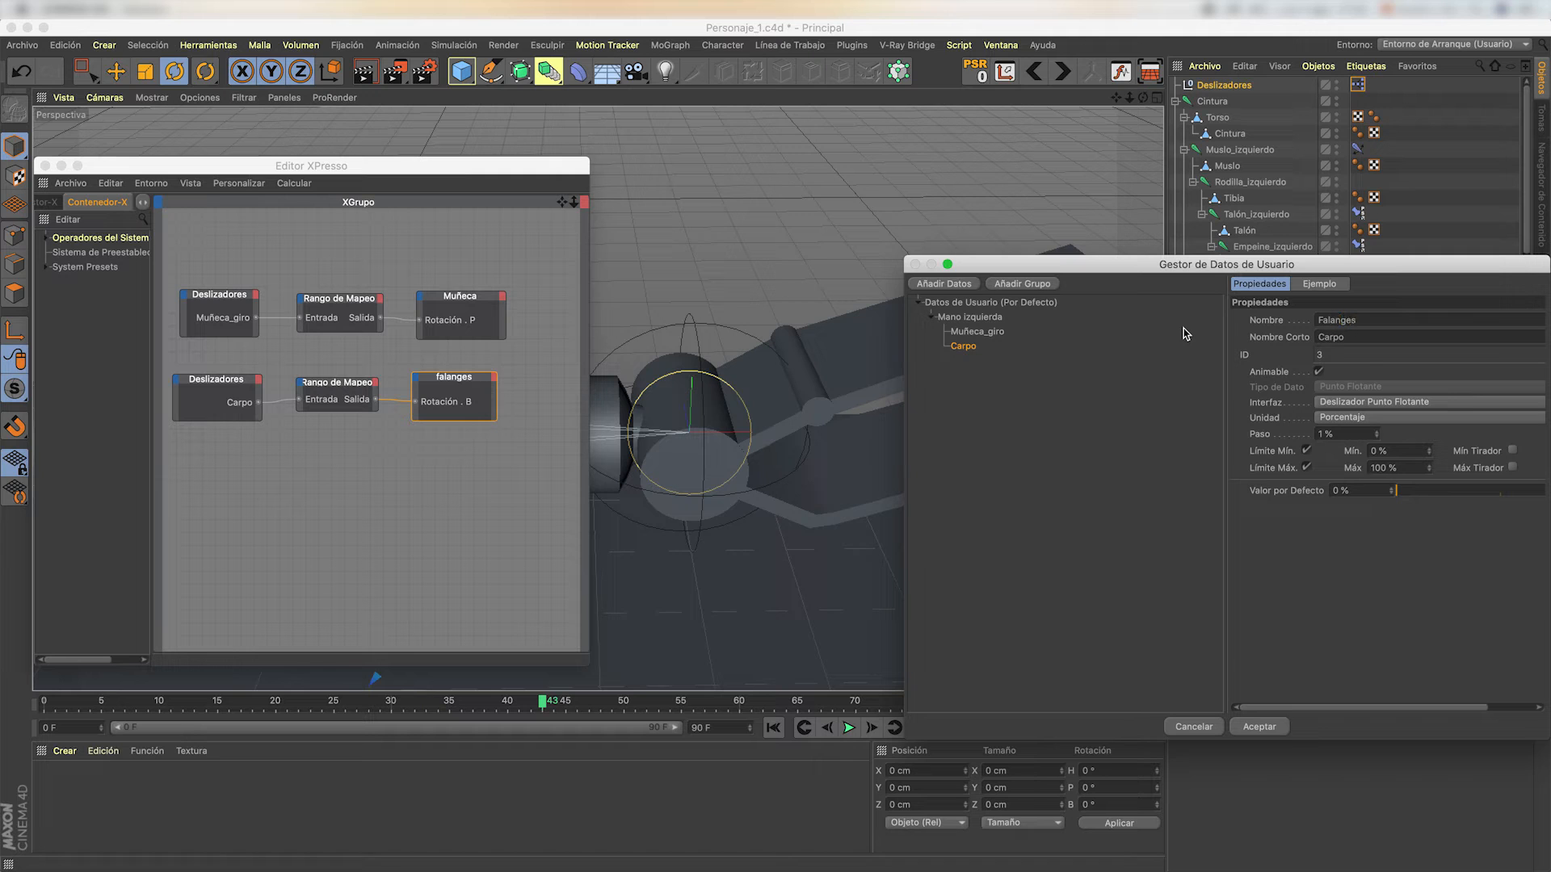
pyautogui.press('Return')
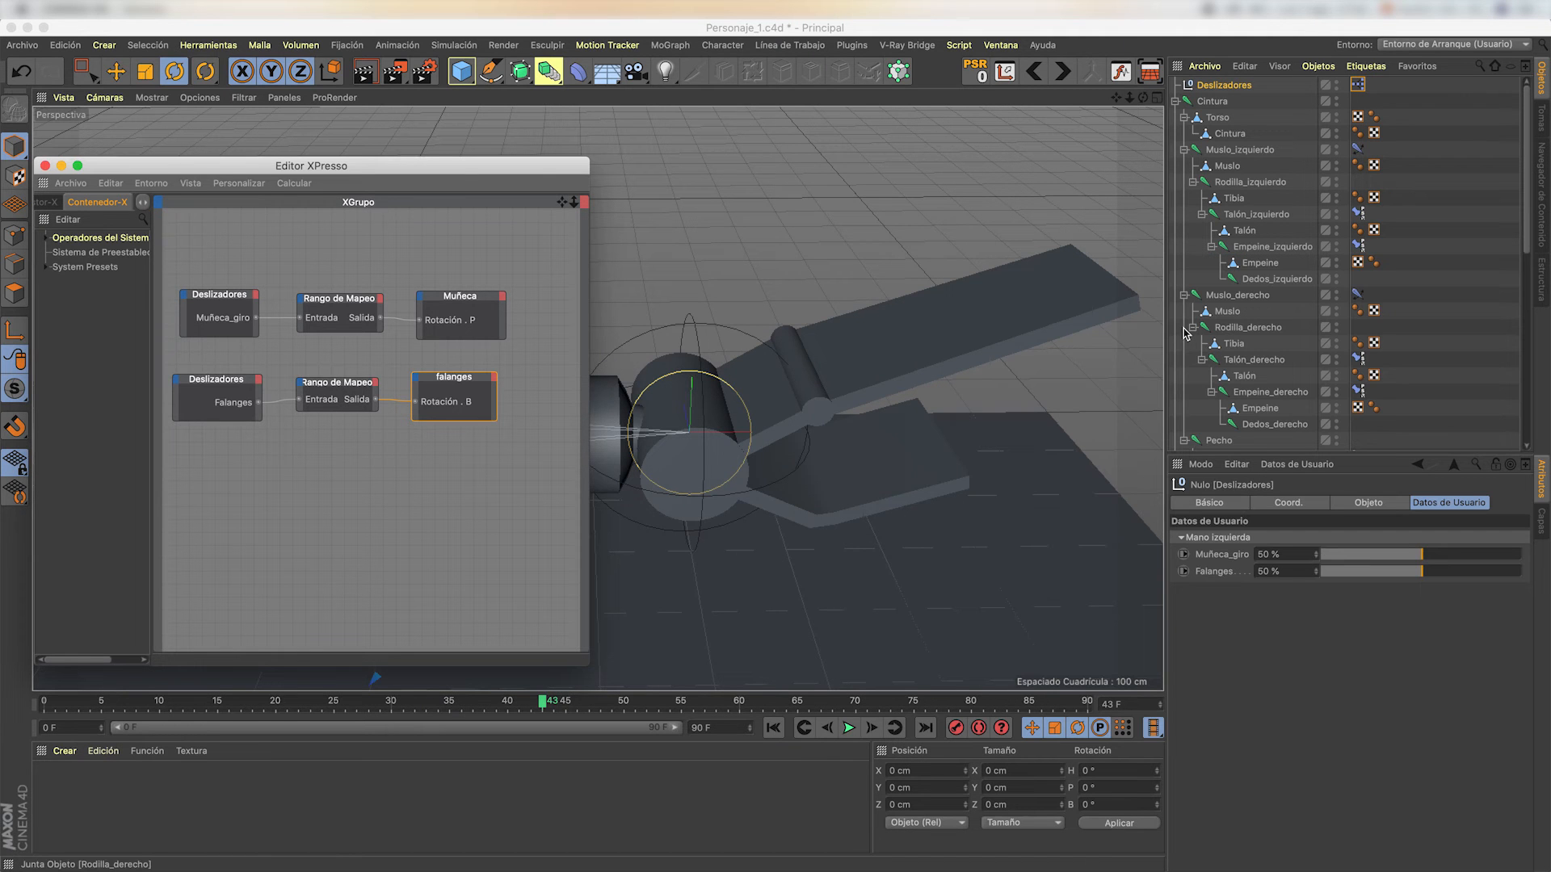
# - Test the Falanges slider over its lower range while checking the left hand, and leave it at 18 %
pyautogui.moveTo(1415, 571); pyautogui.dragTo(1322, 576)
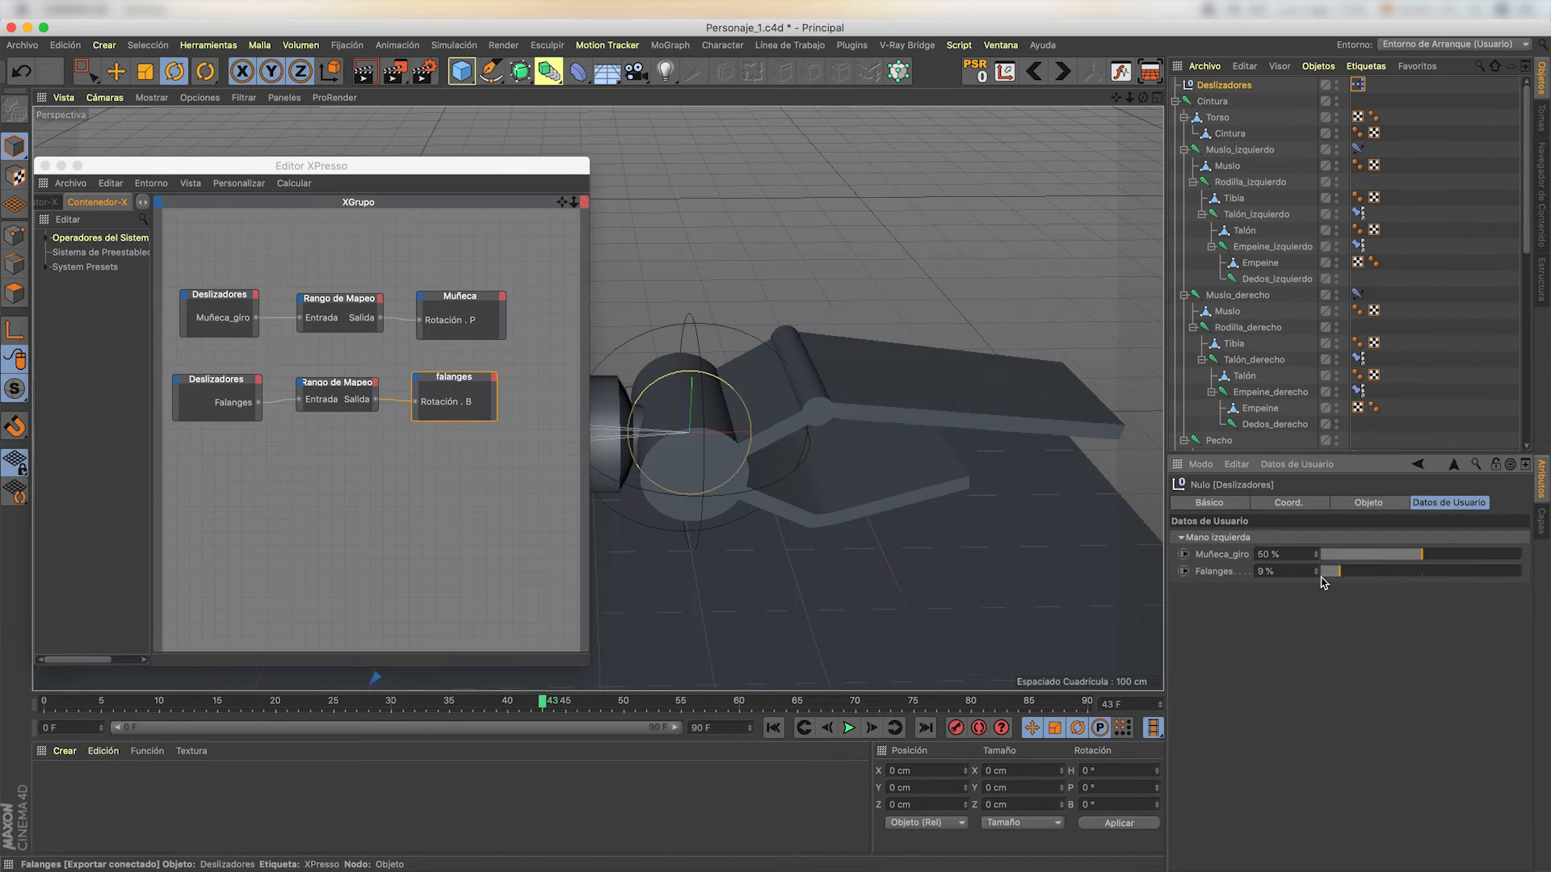
pyautogui.keyDown('alt'); pyautogui.moveTo(1034, 436); pyautogui.dragTo(908, 432); pyautogui.keyUp('alt')
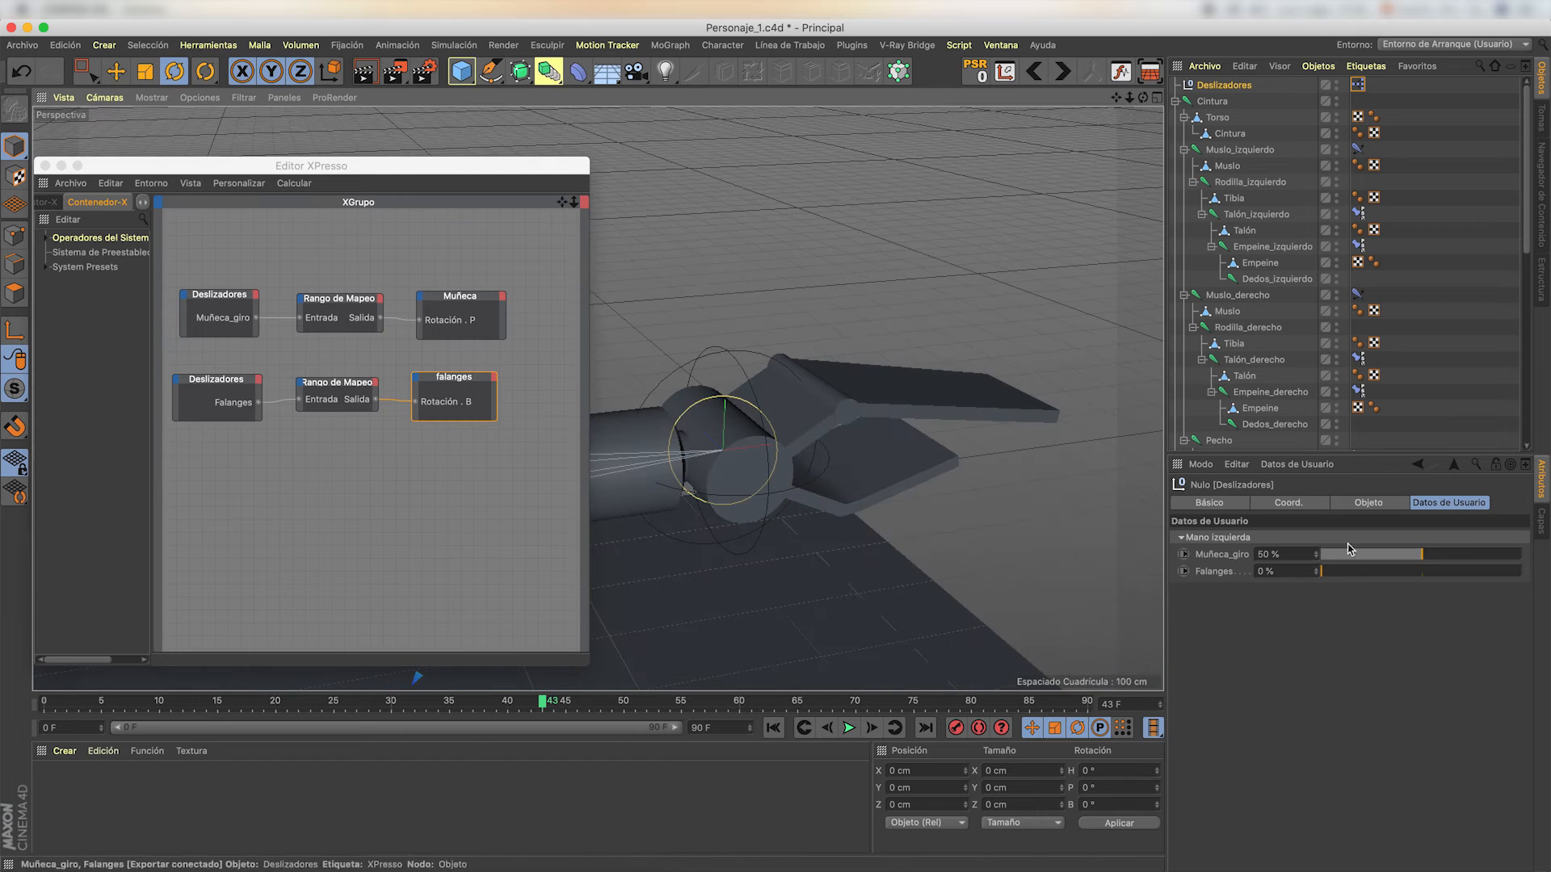
pyautogui.moveTo(1351, 570); pyautogui.dragTo(1384, 571)
pyautogui.keyDown('alt'); pyautogui.moveTo(866, 413); pyautogui.dragTo(775, 407); pyautogui.keyUp('alt')
pyautogui.moveTo(1383, 571); pyautogui.dragTo(1357, 571)
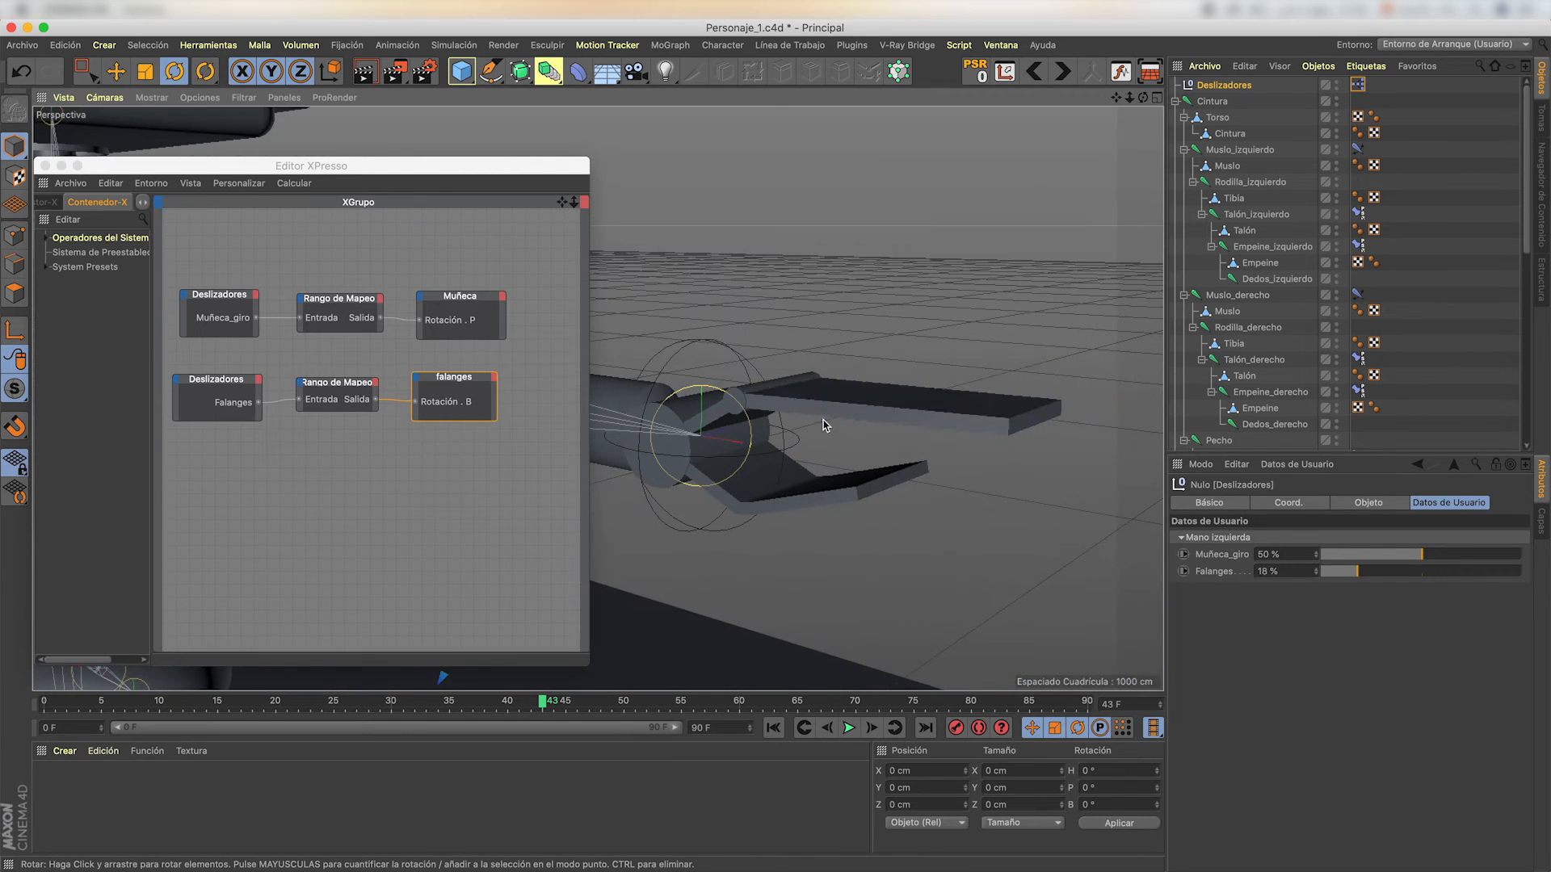
pyautogui.keyDown('alt'); pyautogui.moveTo(753, 380); pyautogui.dragTo(894, 366); pyautogui.keyUp('alt')
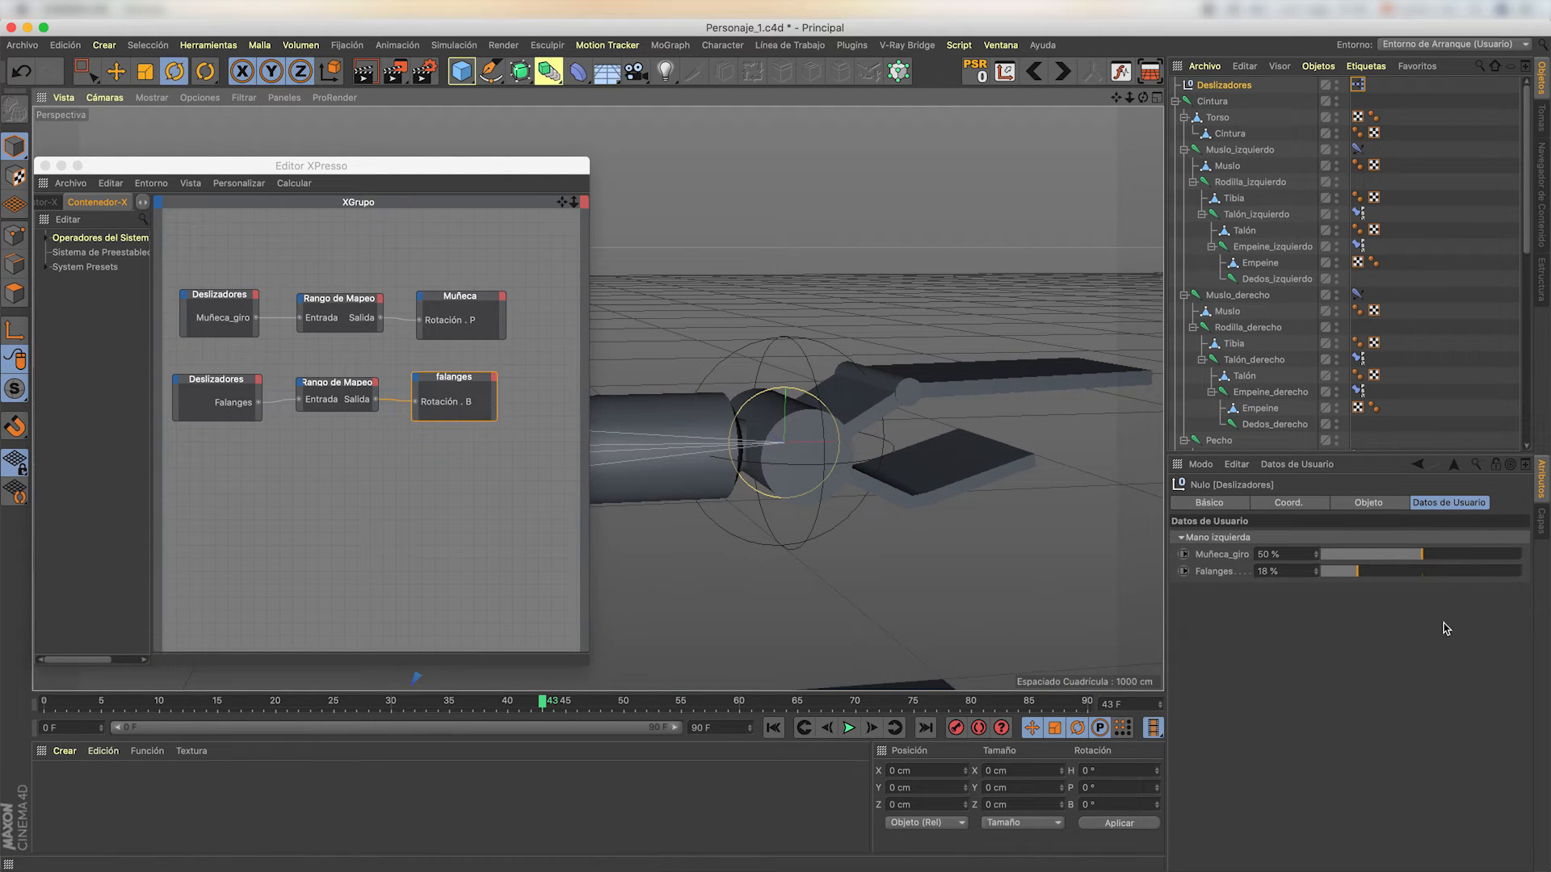
# - Add a user data entry named Carpo under Mano izquierda with the Deslizador Punto Flotante interface, and move its slider to 8 %
pyautogui.click(1304, 464)
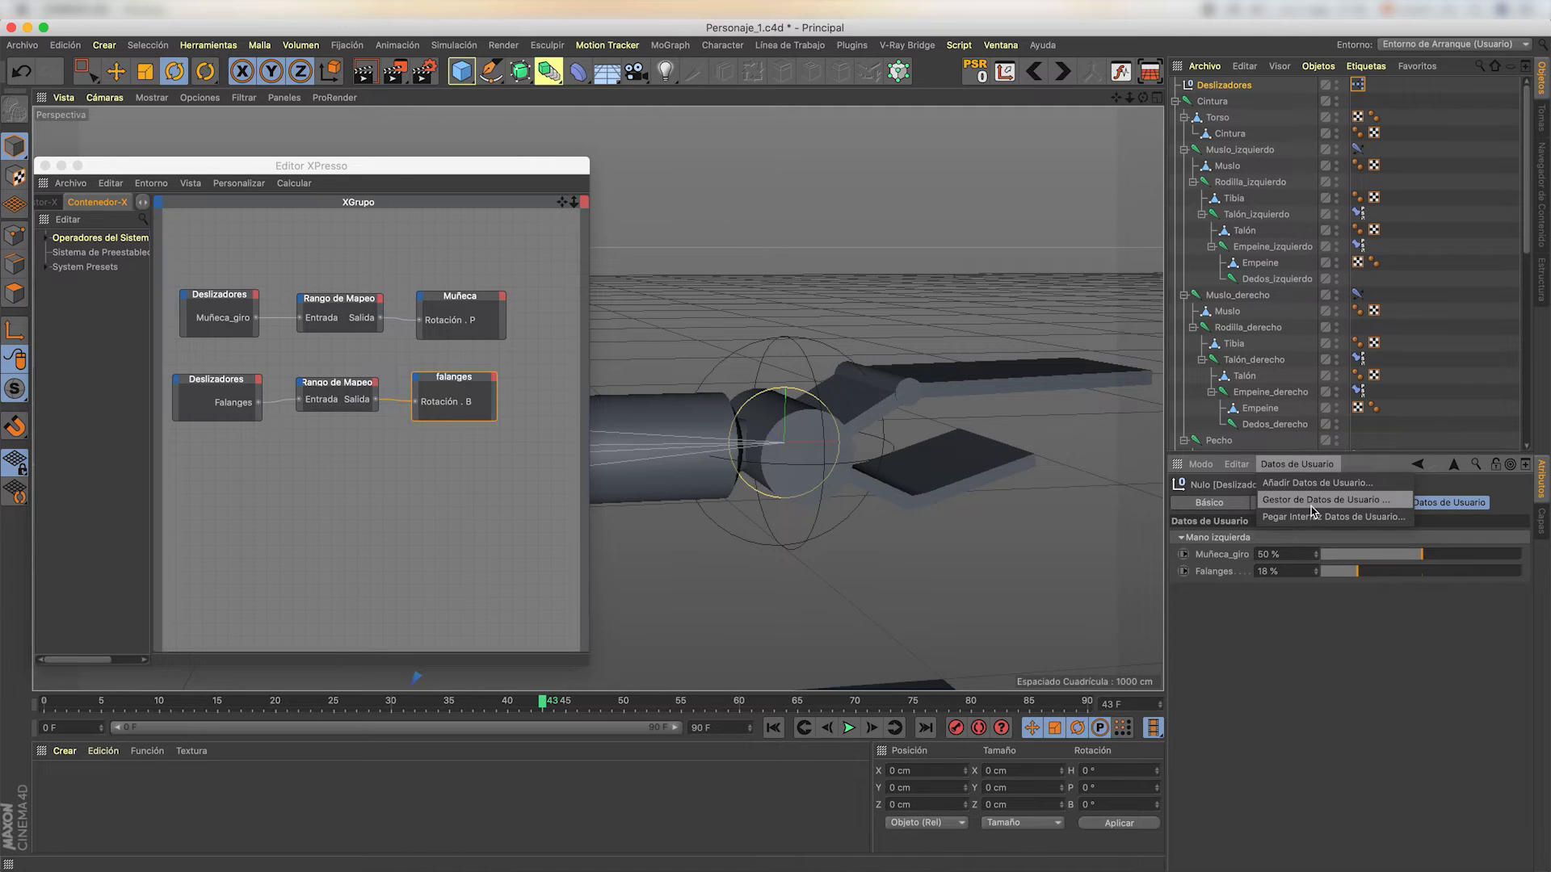
pyautogui.click(1312, 501)
pyautogui.click(975, 327)
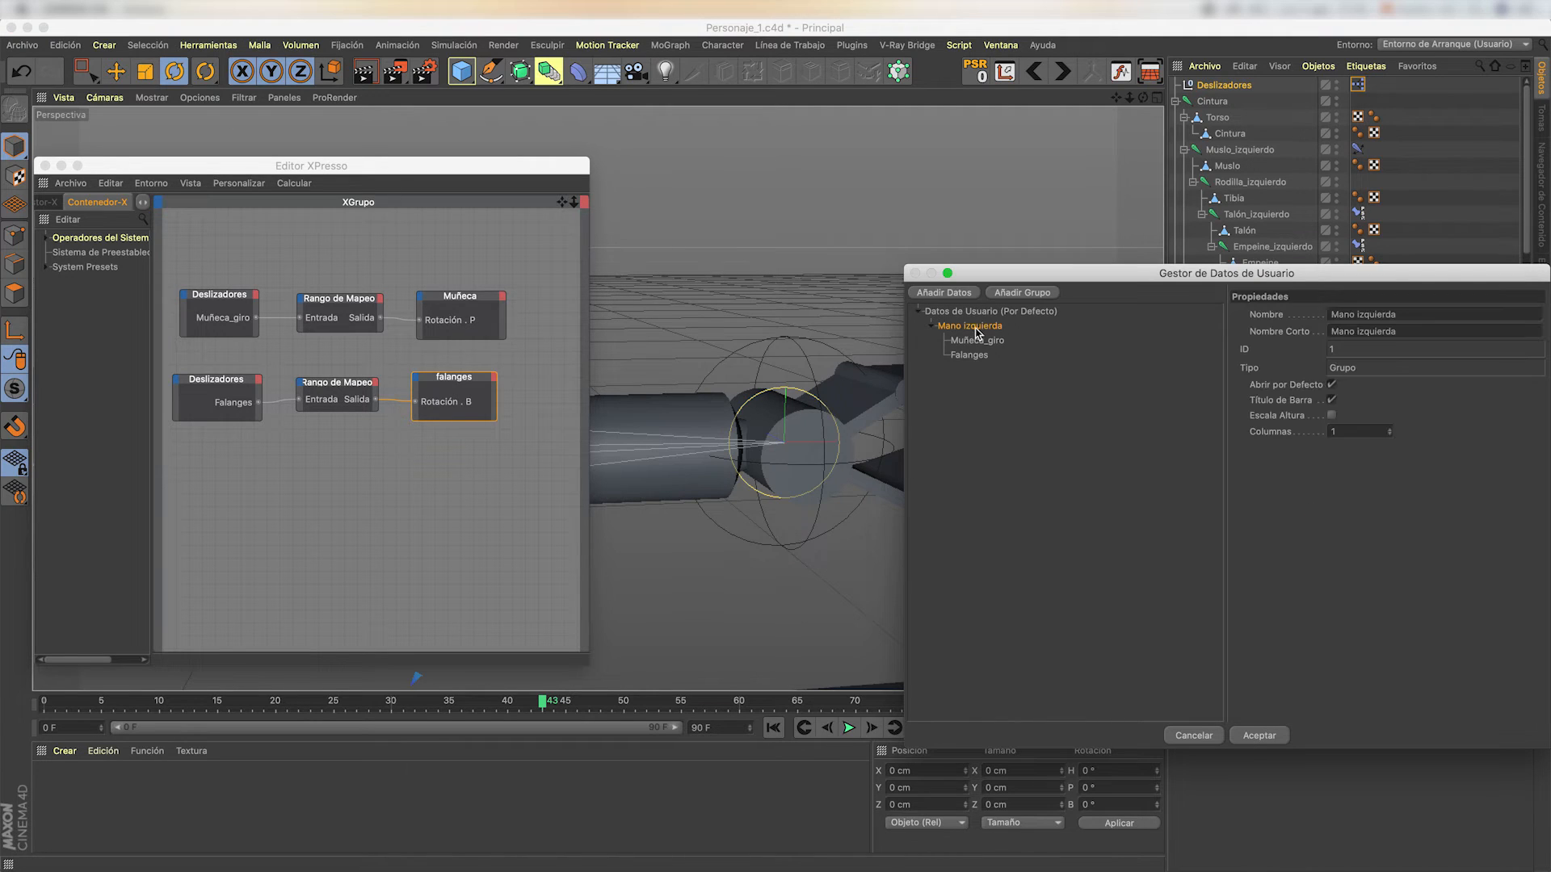
pyautogui.click(944, 292)
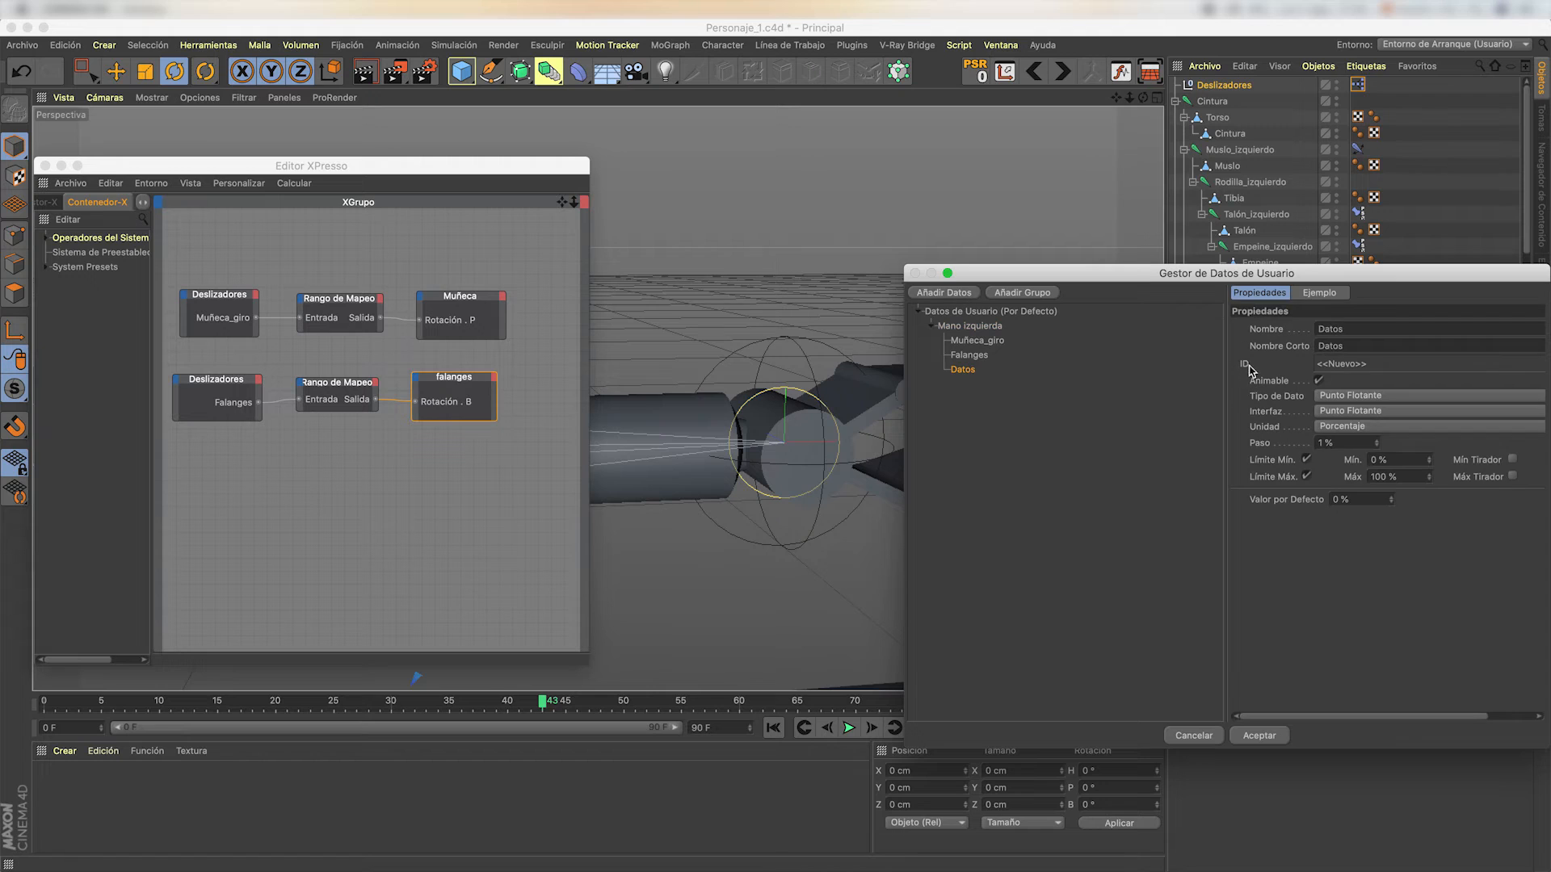
pyautogui.moveTo(1372, 331); pyautogui.dragTo(1232, 329)
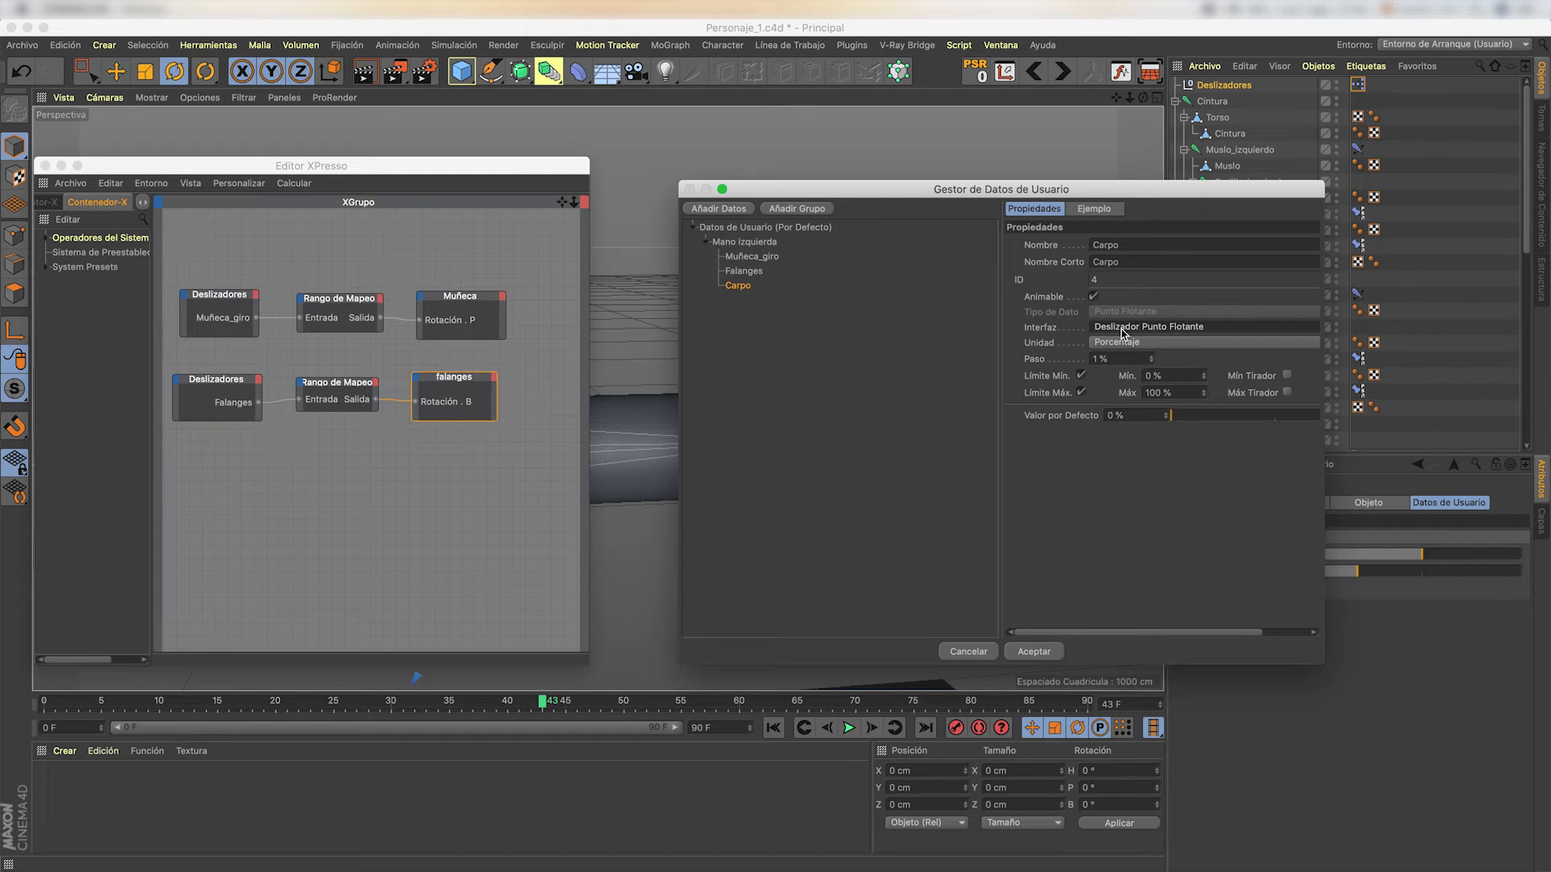
pyautogui.click(1121, 327)
pyautogui.click(1139, 459)
pyautogui.press('Return')
pyautogui.moveTo(1346, 594)
pyautogui.mouseDown()
pyautogui.moveTo(1522, 593)
pyautogui.moveTo(1337, 596)
pyautogui.mouseUp()
# - Try rotating the left hand's Carpo object to identify its rotation axis in the coordinates, and undo the rotations
pyautogui.scroll(5, 868, 412)
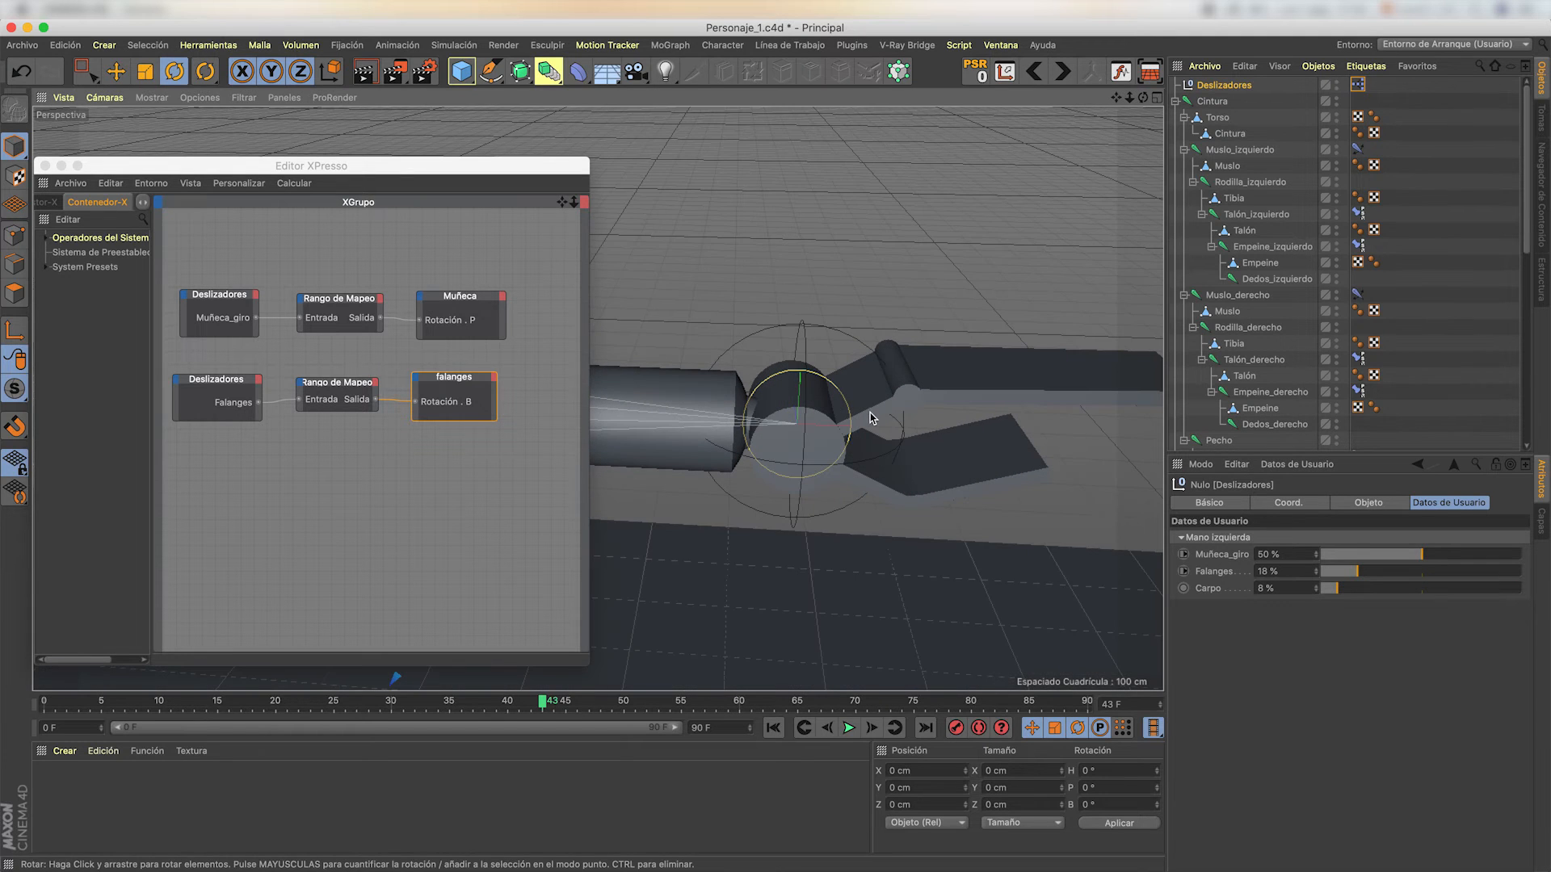
pyautogui.click(871, 417)
pyautogui.scroll(-3, 907, 350)
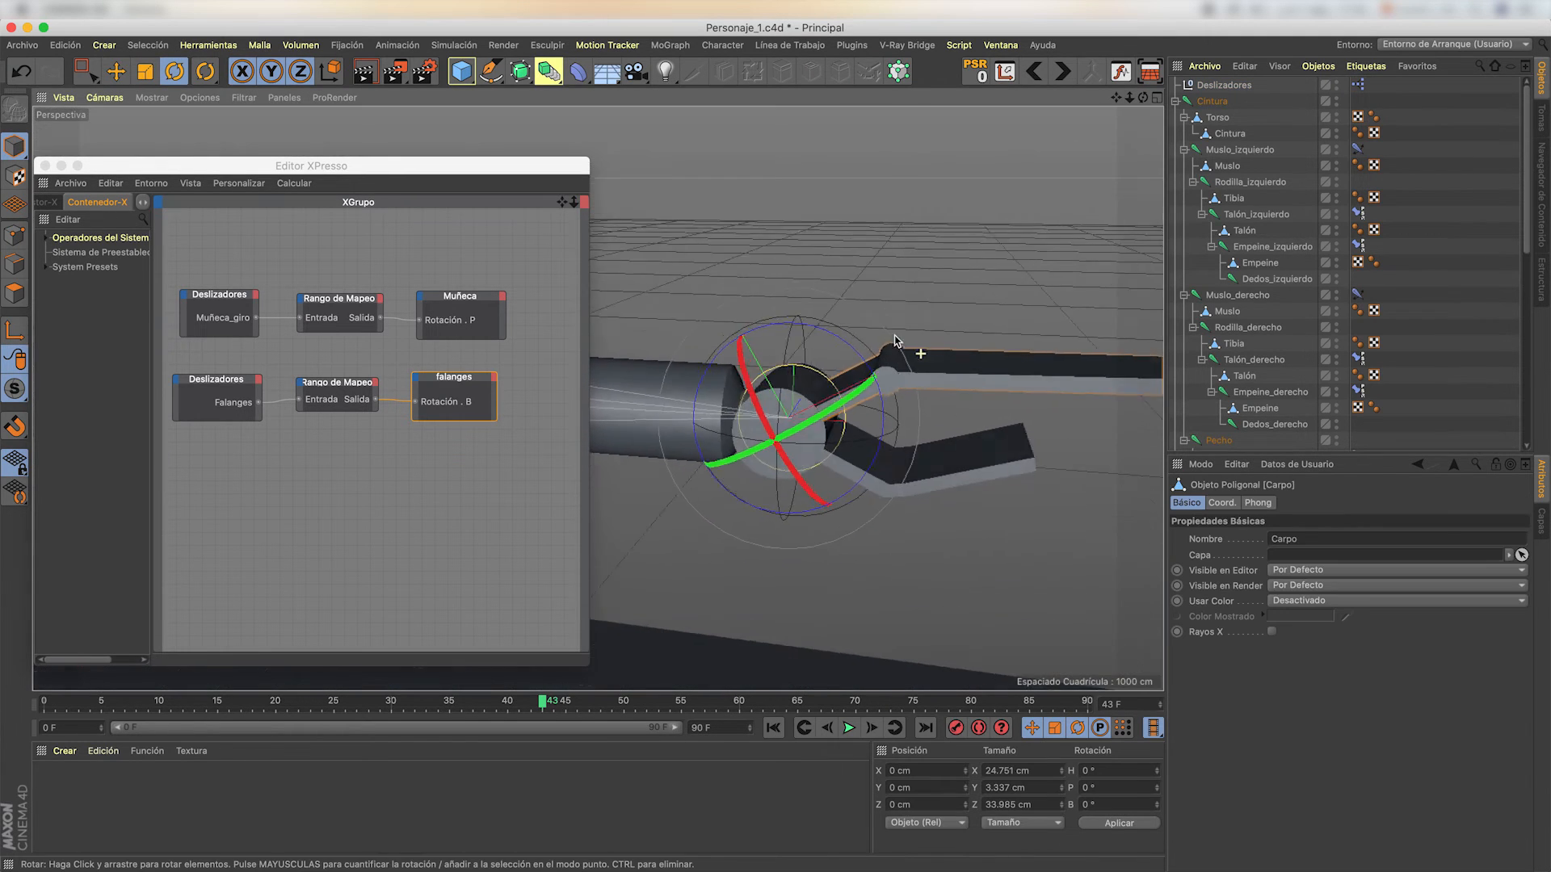
pyautogui.scroll(-3, 1250, 356)
pyautogui.scroll(-5, 1249, 356)
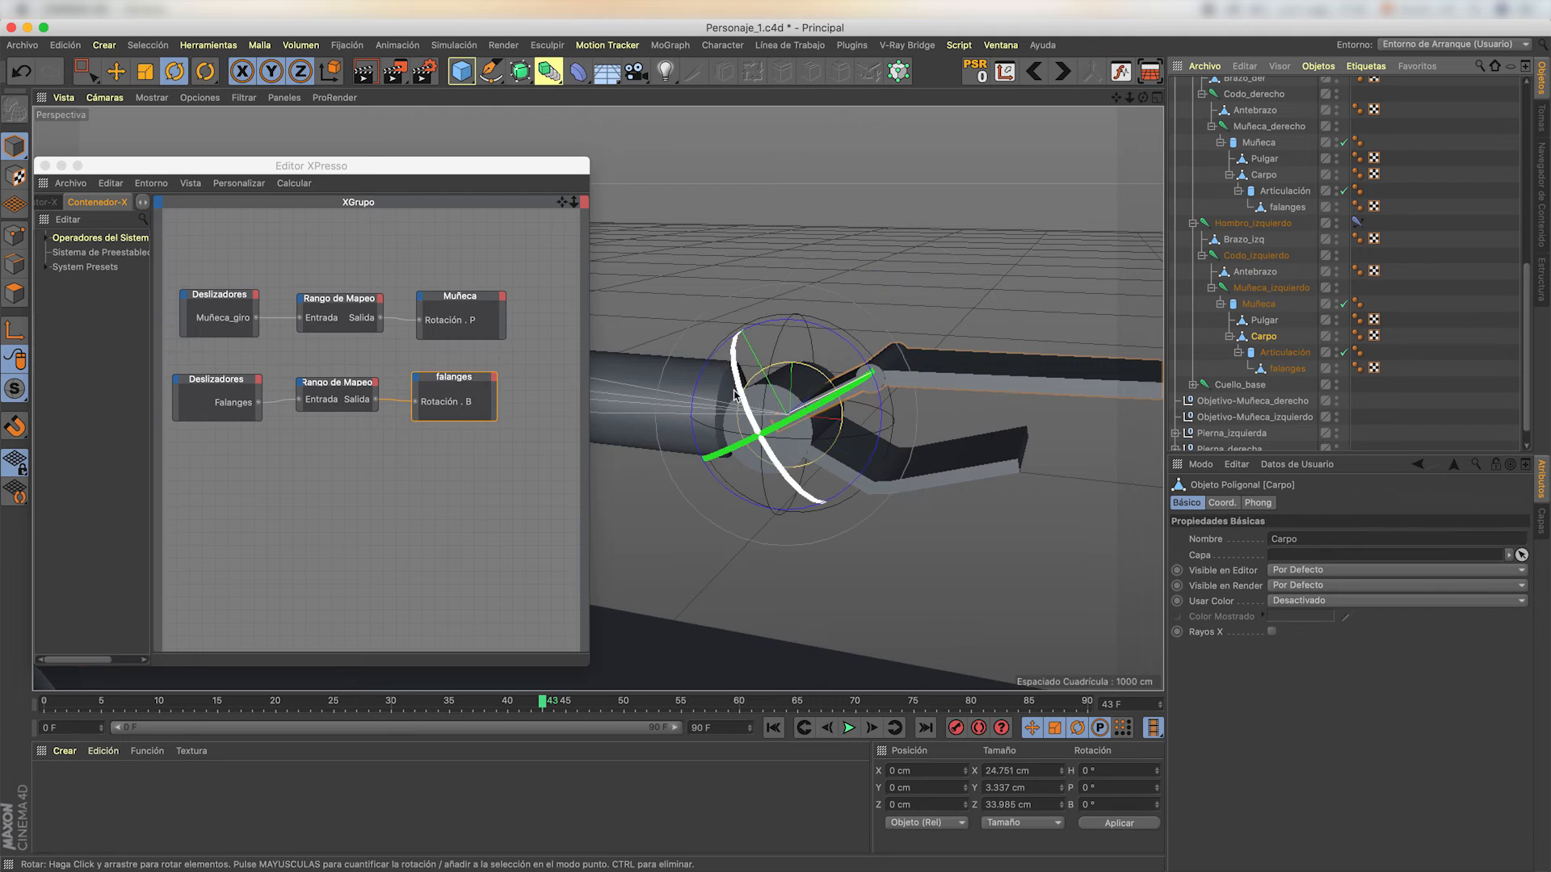
pyautogui.moveTo(709, 358); pyautogui.dragTo(734, 417)
pyautogui.press('super+z')
pyautogui.click(1221, 503)
pyautogui.press('super+z')
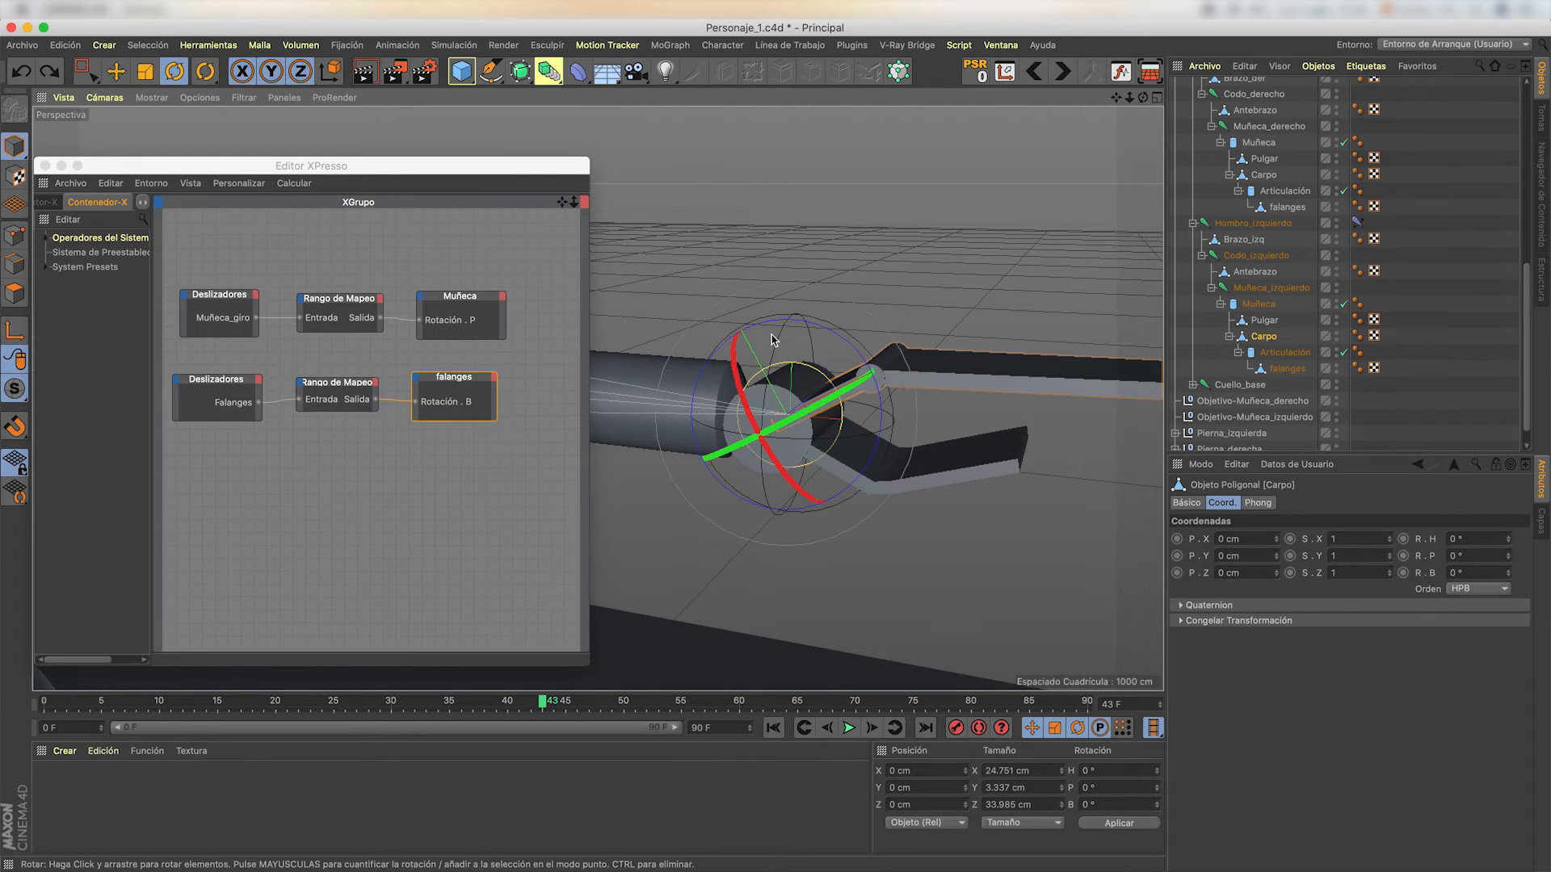
# - Clear the object selection and add Deslizadores and the left hand's Carpo object as a third row of XPresso nodes
pyautogui.moveTo(471, 171); pyautogui.dragTo(542, 176)
pyautogui.press('super+shift+a')
pyautogui.press('e')
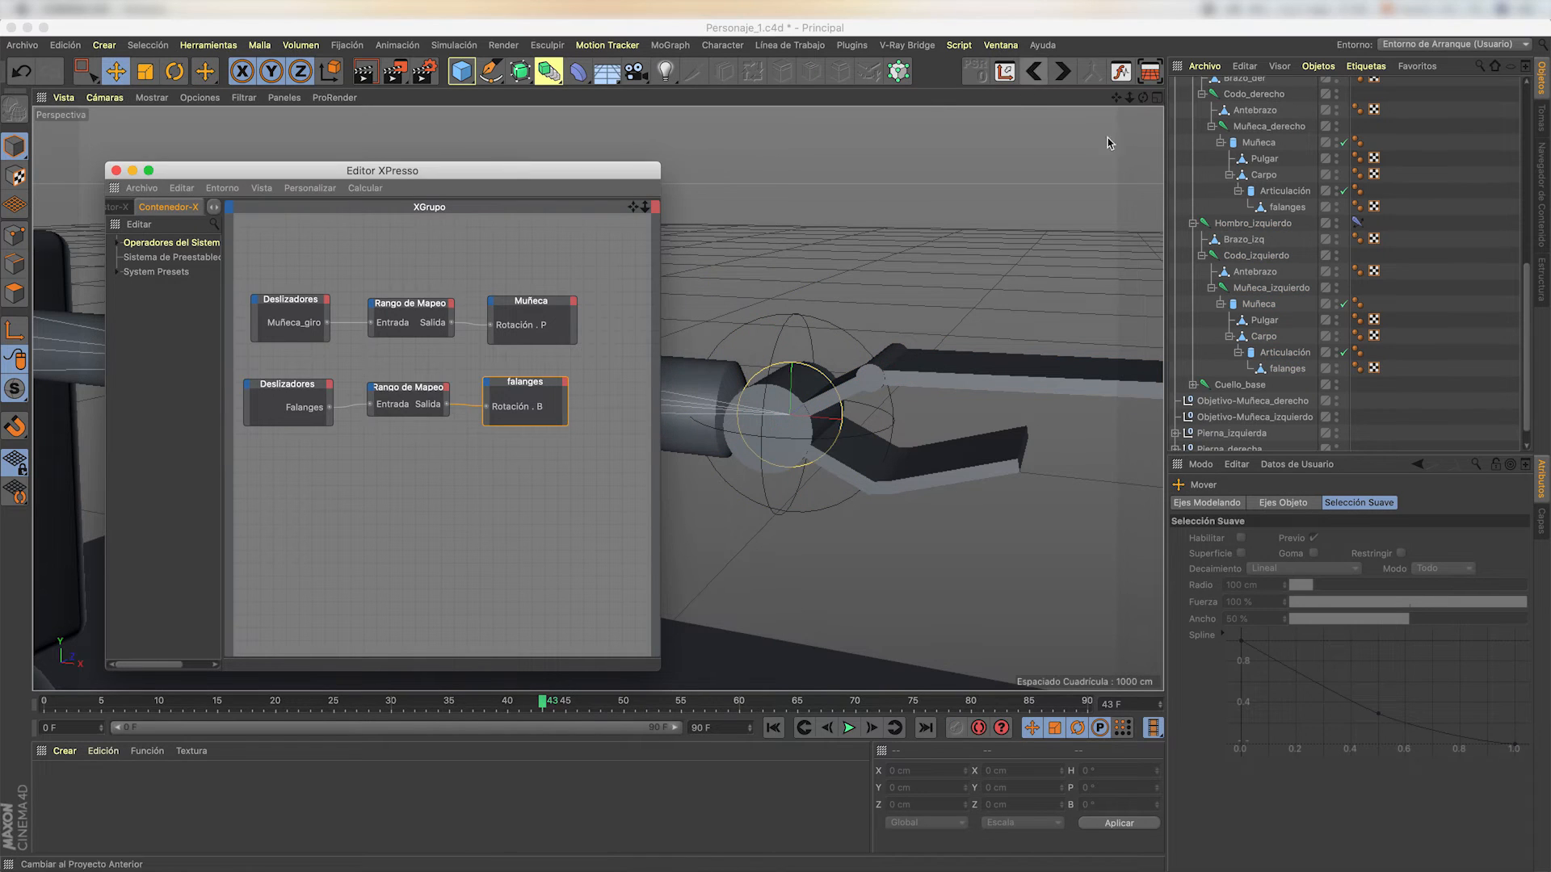
pyautogui.scroll(-3, 1306, 153)
pyautogui.scroll(10, 1284, 137)
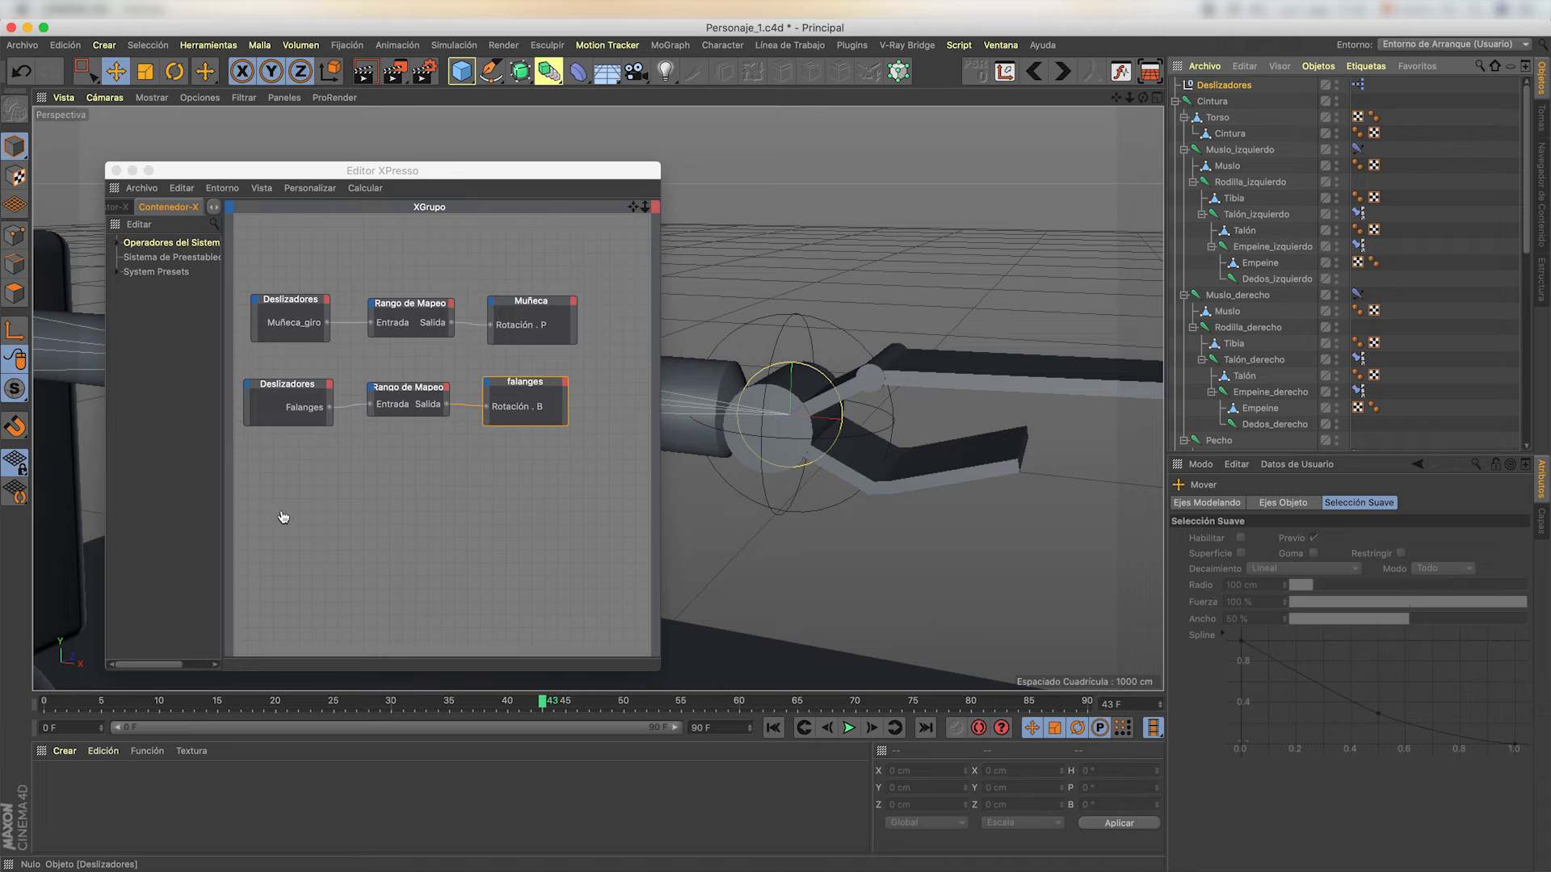
pyautogui.moveTo(278, 494); pyautogui.dragTo(278, 494)
pyautogui.scroll(-5, 1263, 377)
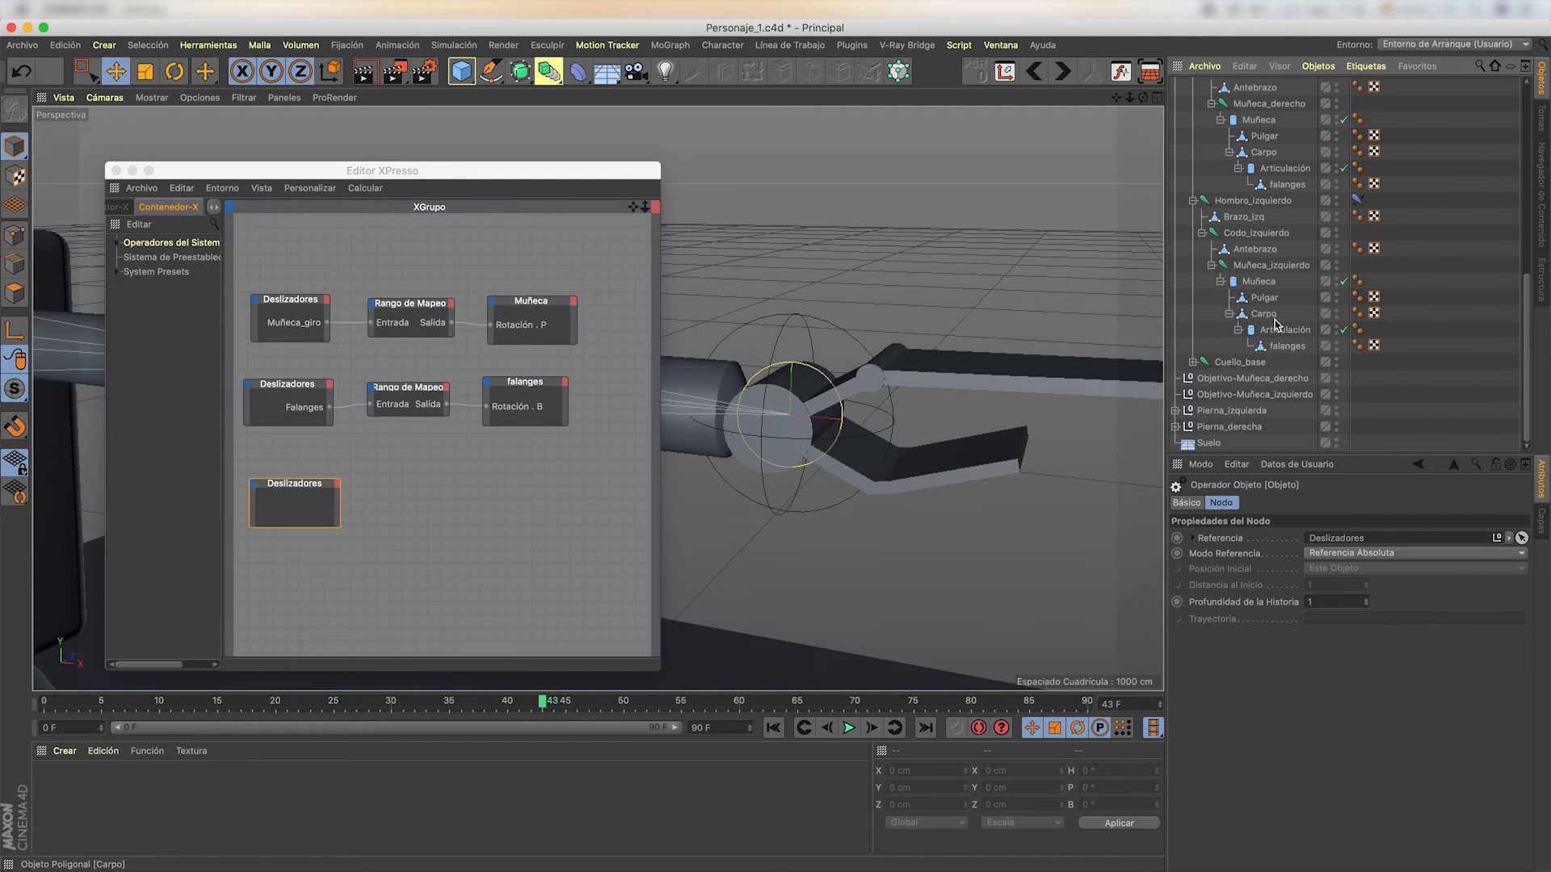
pyautogui.moveTo(1264, 315); pyautogui.dragTo(597, 550)
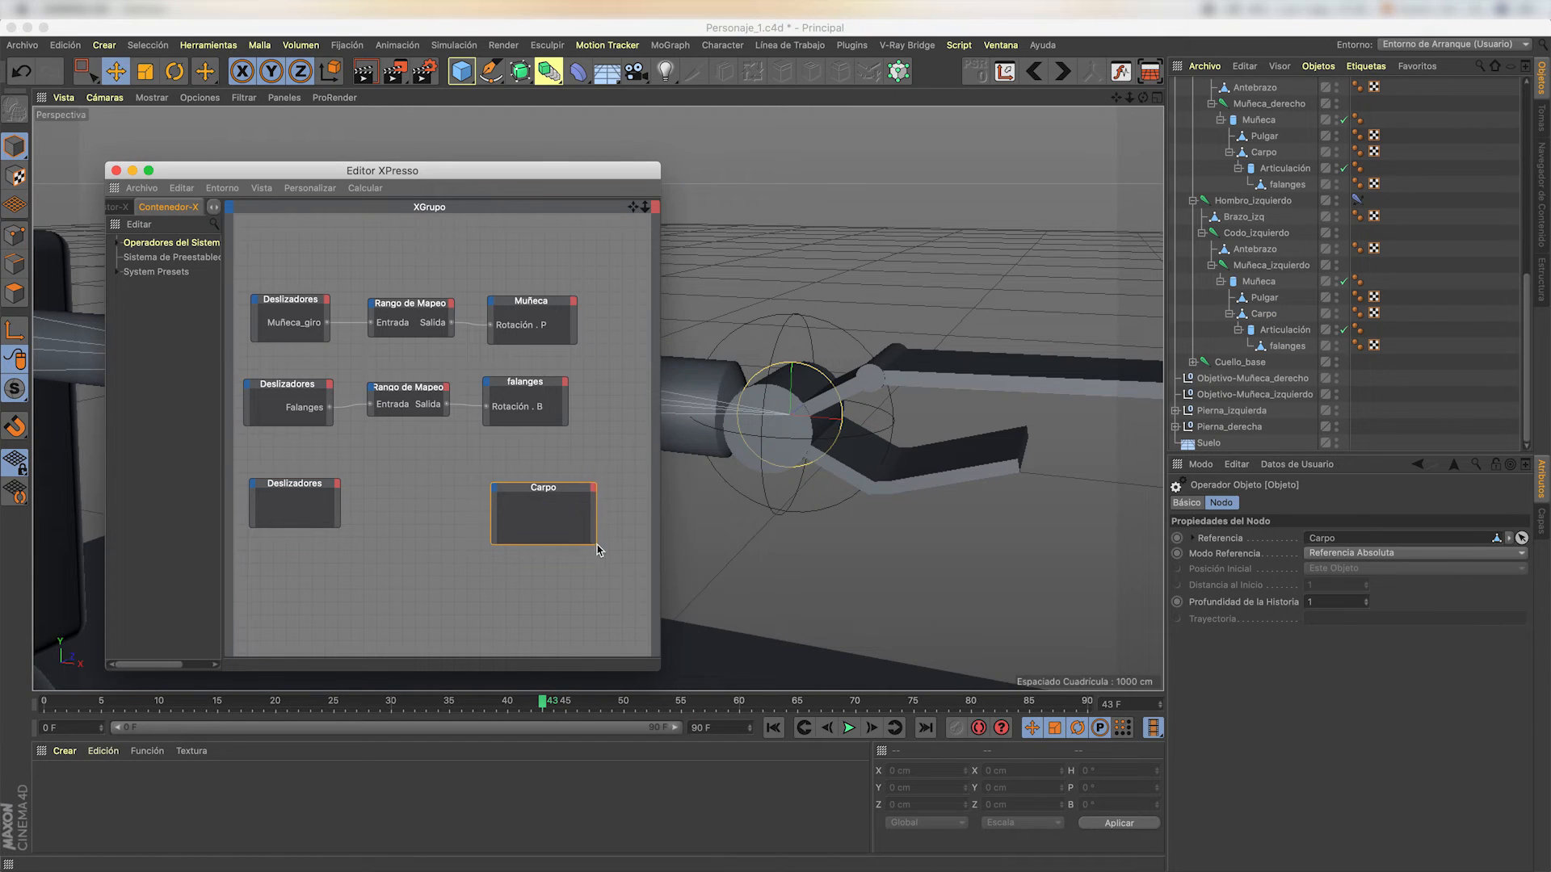
# - Add a Rango de Mapeo node between the new Deslizadores and Carpo nodes
pyautogui.rightClick(386, 502)
pyautogui.moveTo(449, 511)
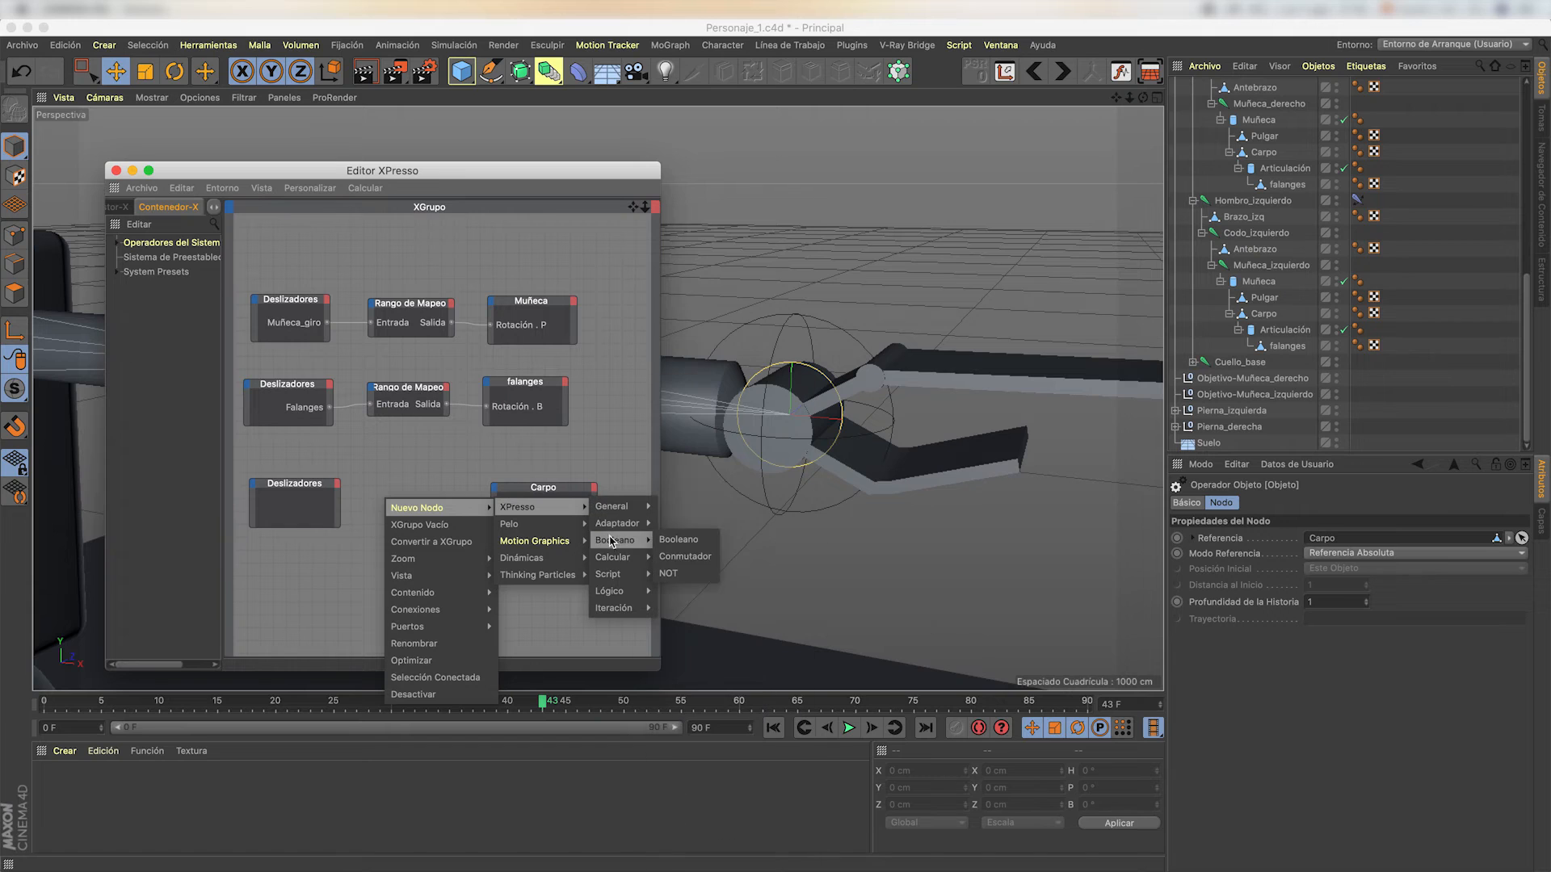
pyautogui.moveTo(614, 557)
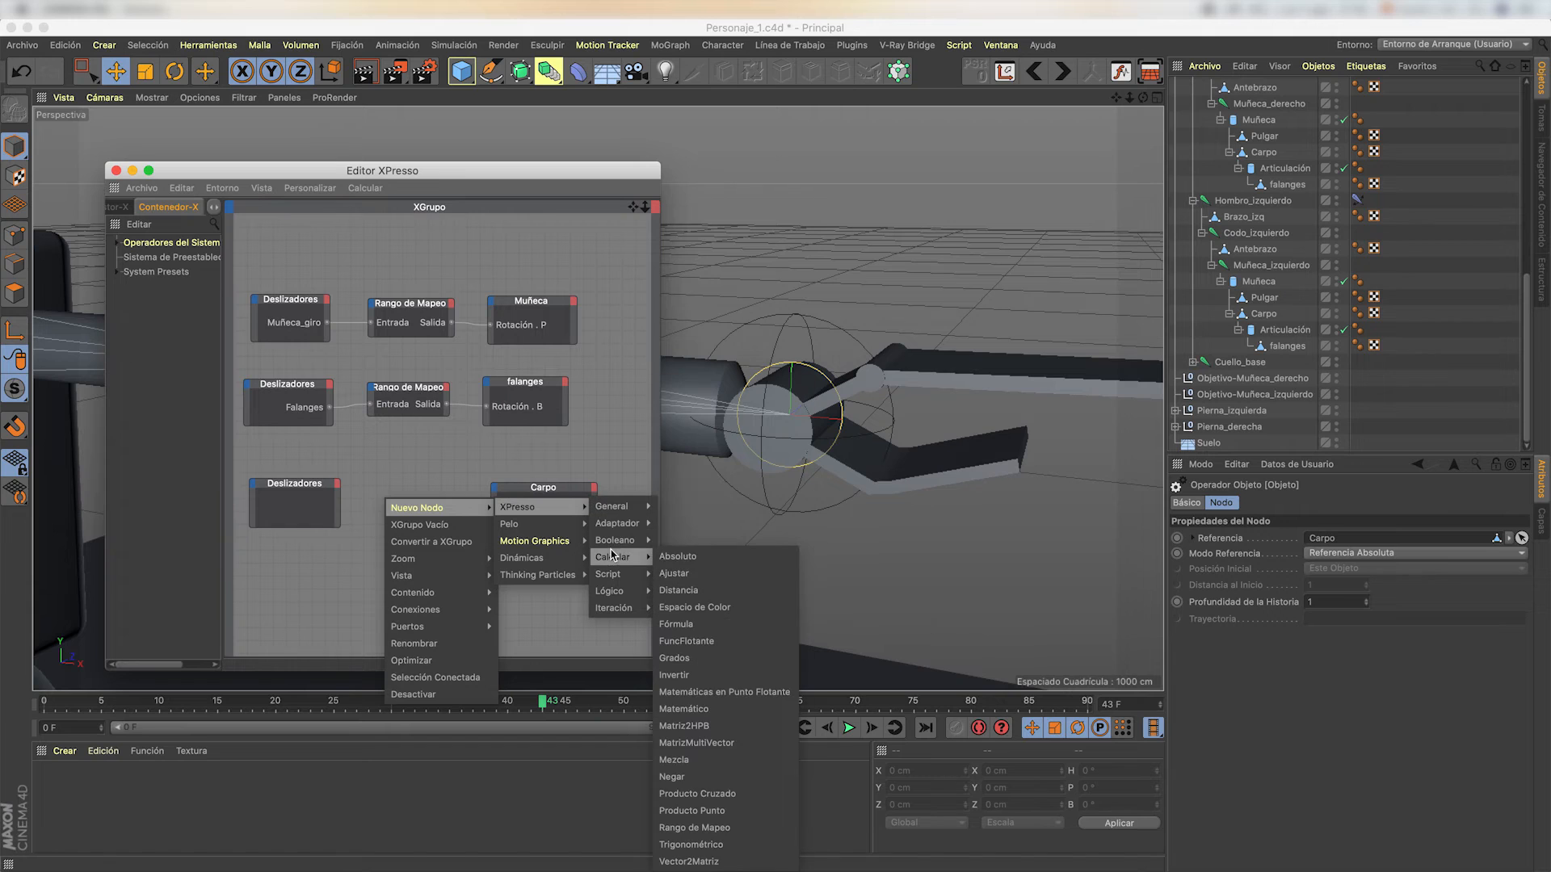
pyautogui.click(727, 827)
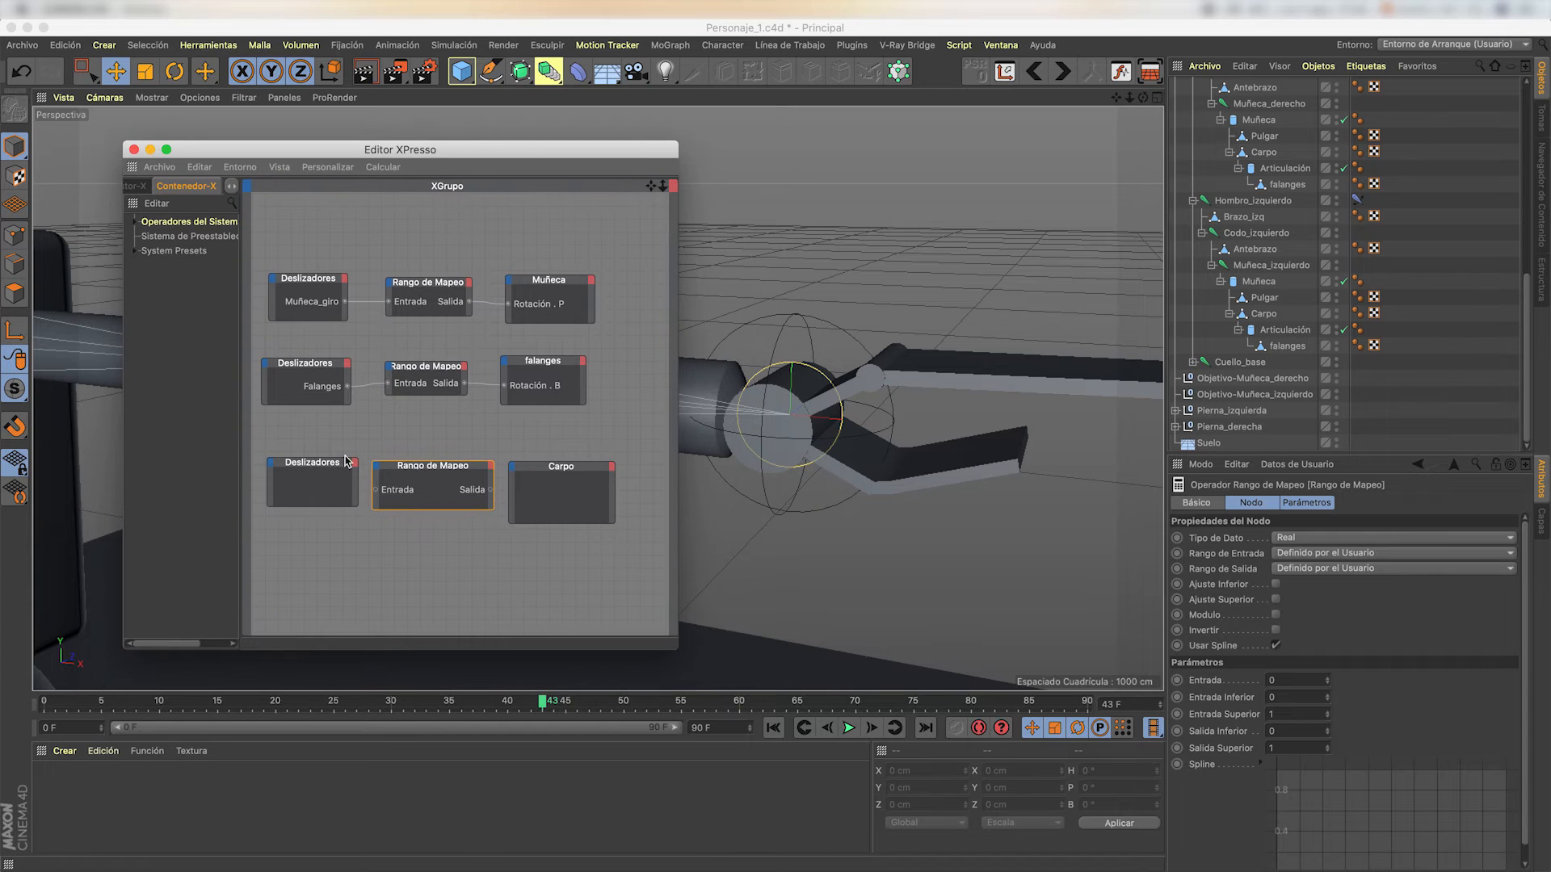
# - Add the Mano izquierda Carpo user data as an output of the new Deslizadores node
pyautogui.click(391, 492)
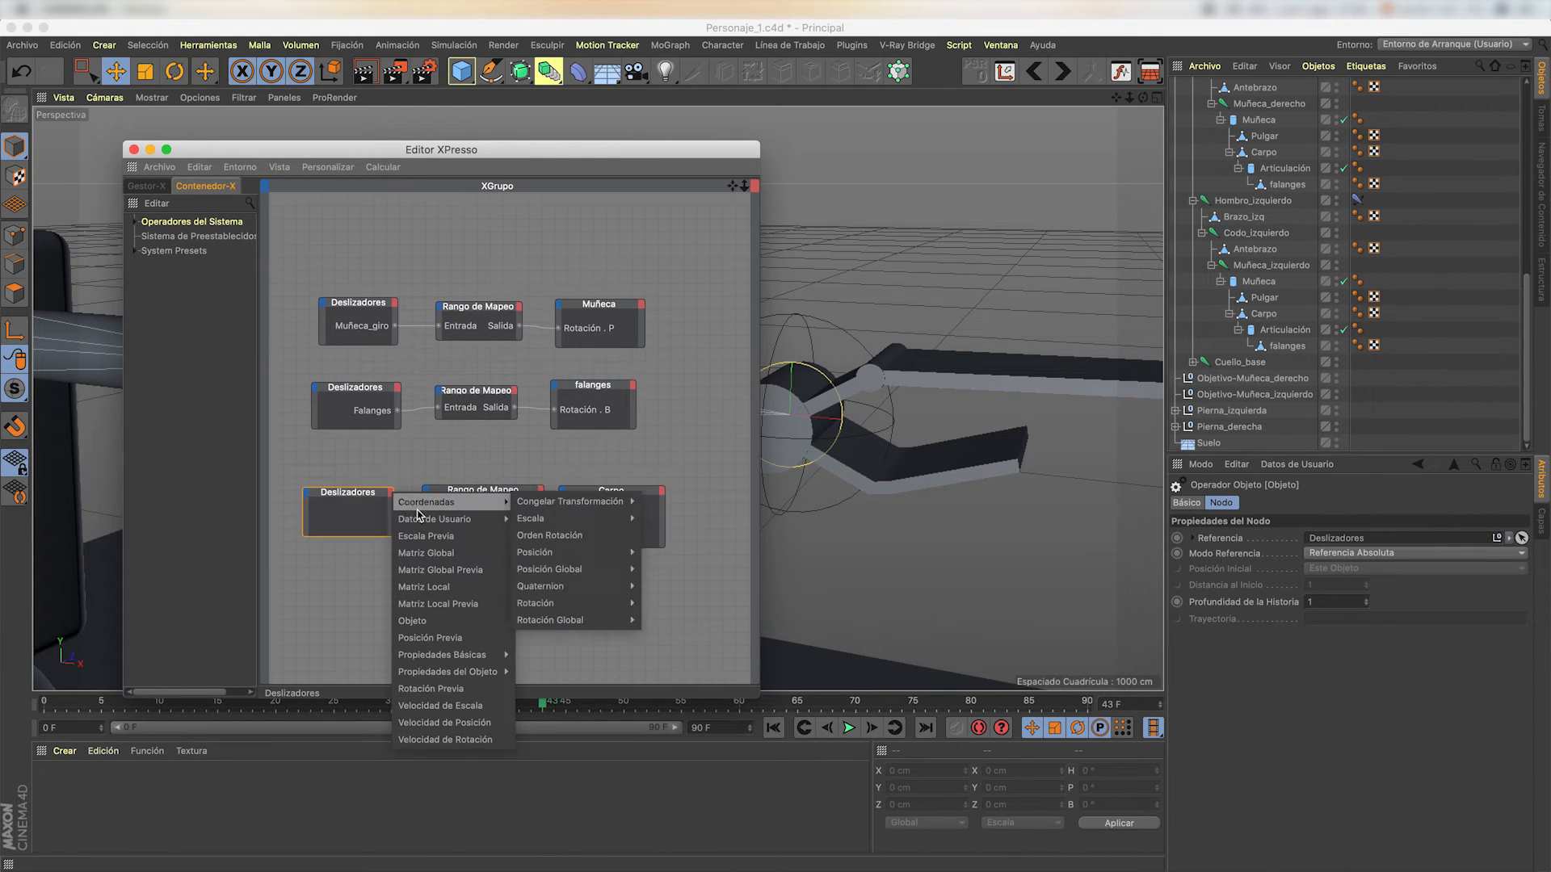
pyautogui.moveTo(435, 519)
pyautogui.moveTo(550, 519)
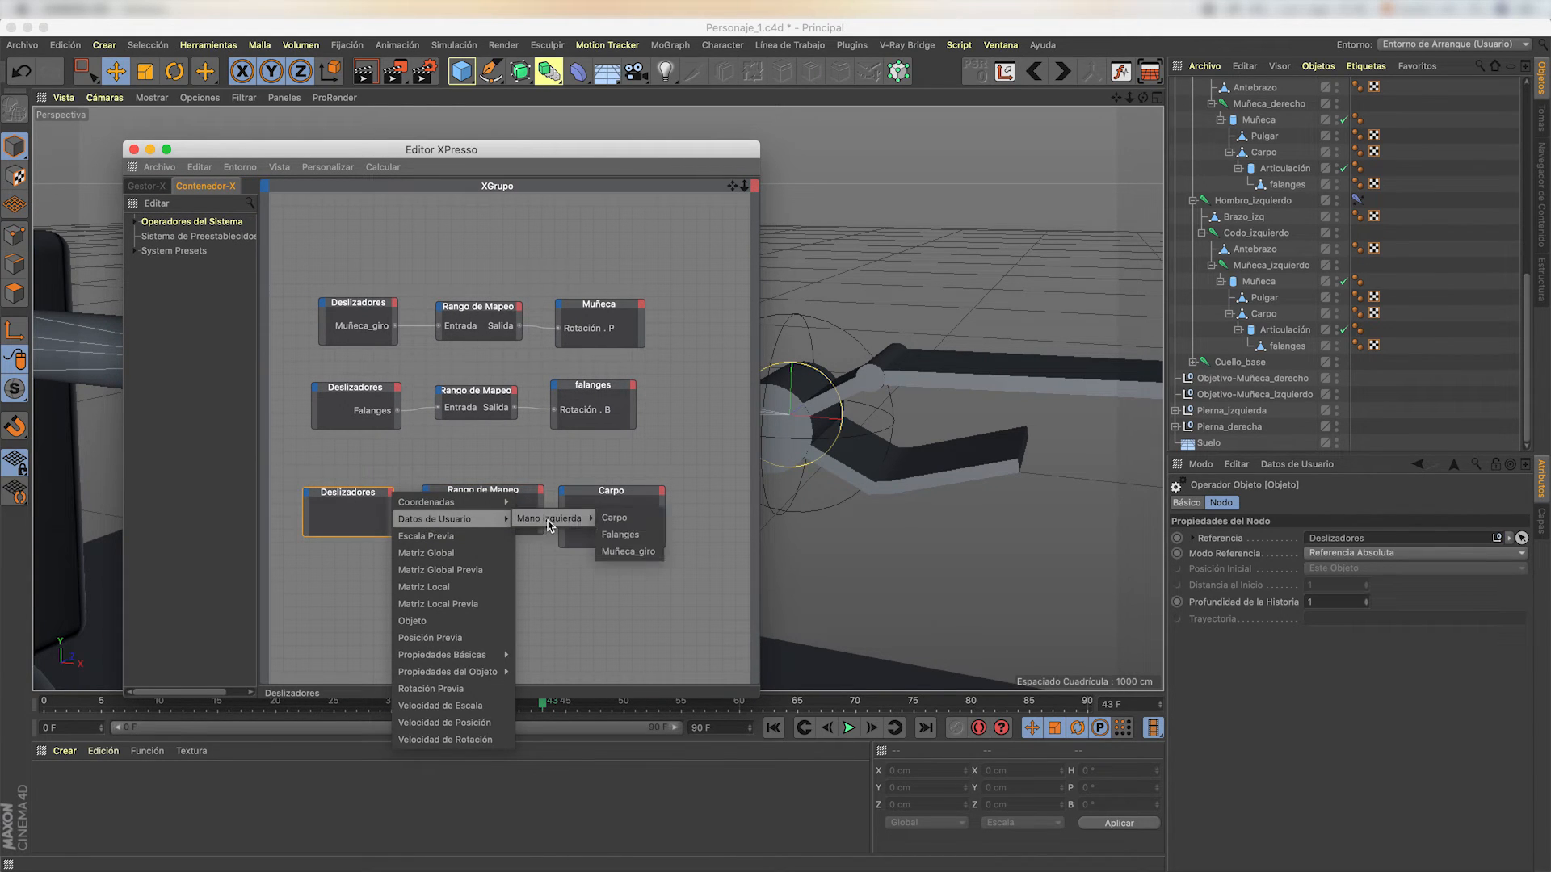
pyautogui.click(643, 520)
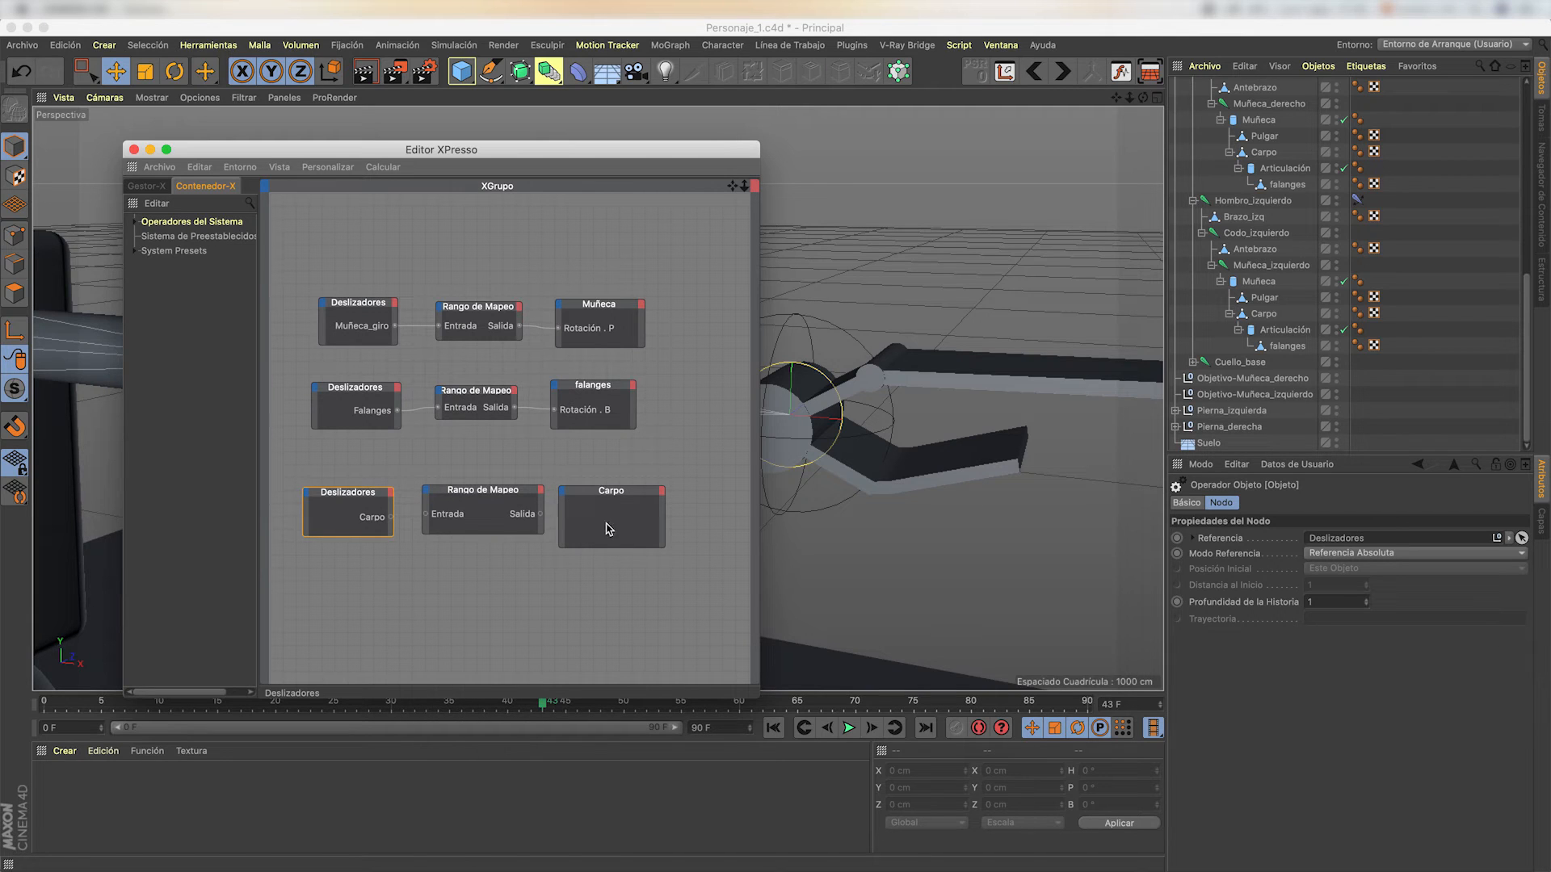
# - Add Rotación . B as an input of the Carpo node and wire Deslizadores through Rango de Mapeo to it
pyautogui.click(565, 496)
pyautogui.moveTo(622, 521)
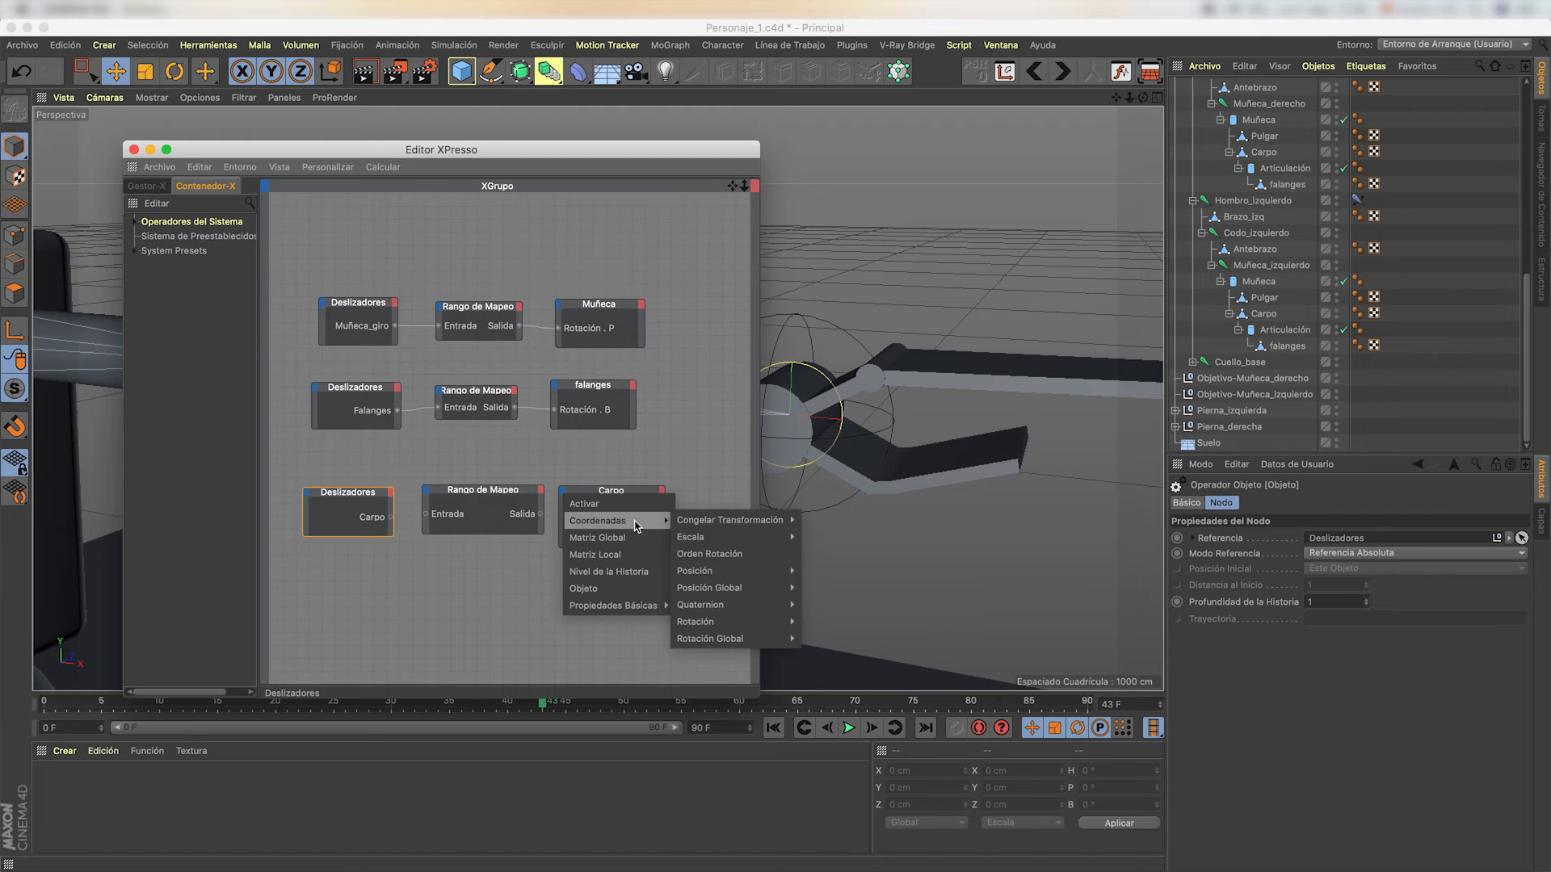
pyautogui.moveTo(739, 621)
pyautogui.click(832, 672)
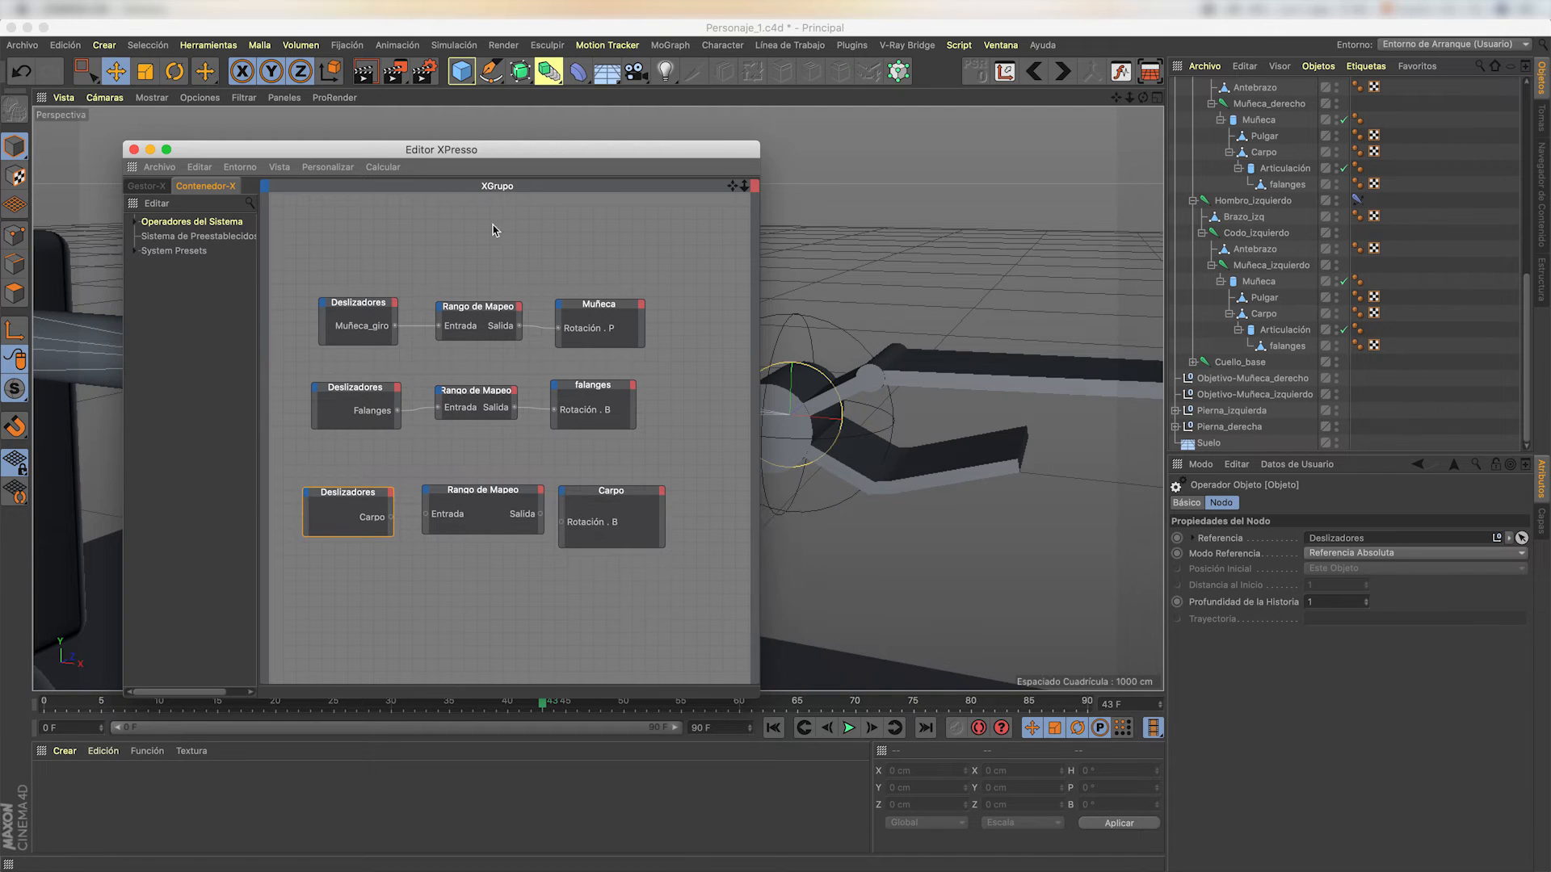
pyautogui.moveTo(391, 517); pyautogui.dragTo(425, 514)
pyautogui.moveTo(543, 516); pyautogui.dragTo(561, 522)
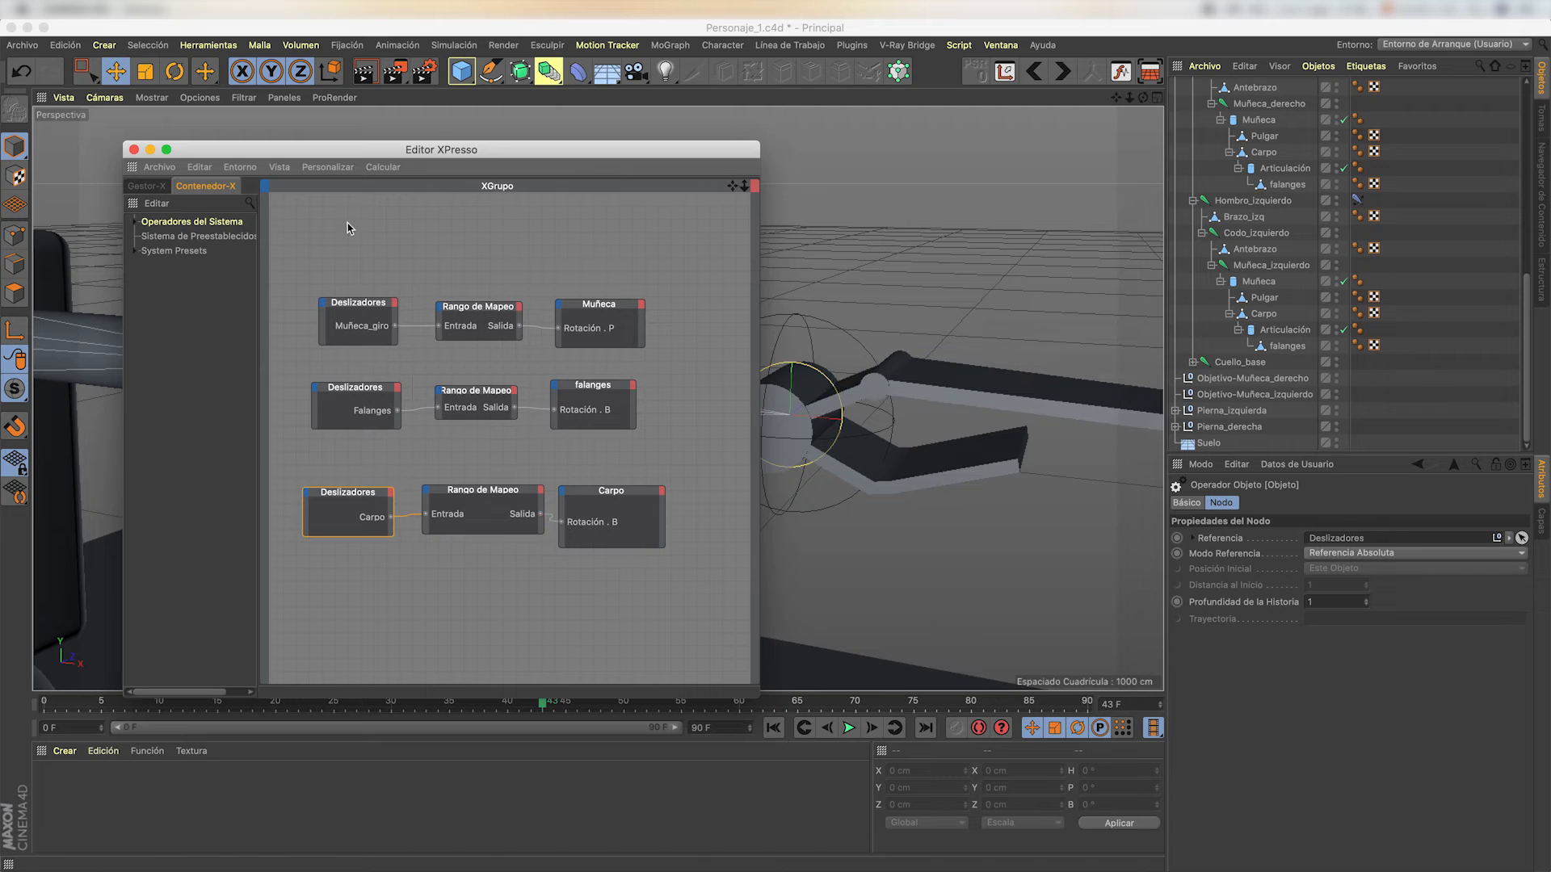
# - Select the Deslizadores null and set its Carpo slider to 0 %
pyautogui.scroll(10, 1404, 352)
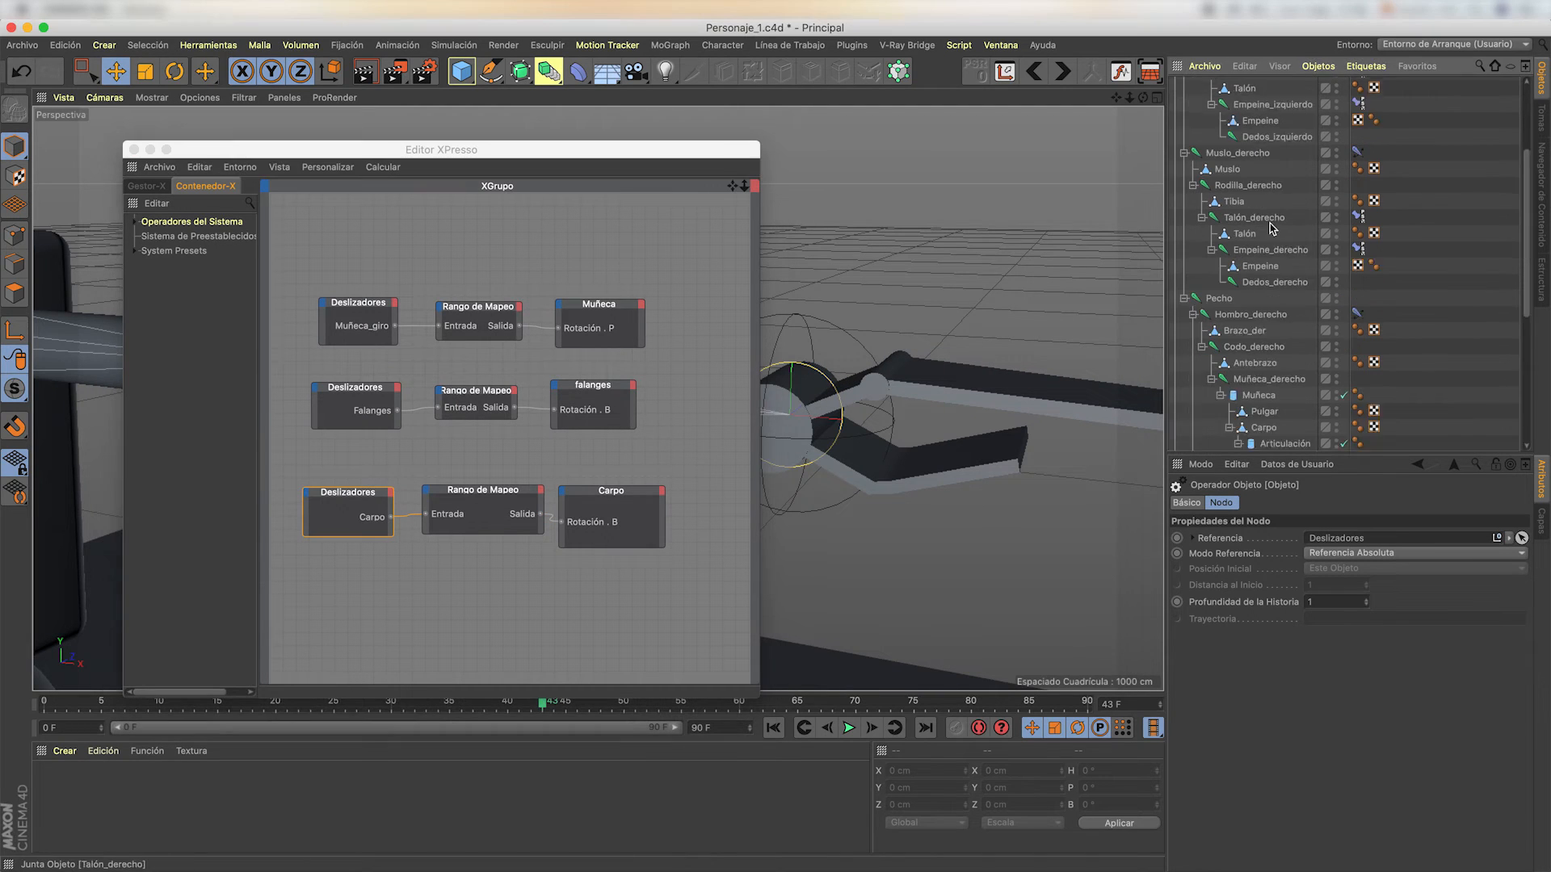
pyautogui.click(1224, 85)
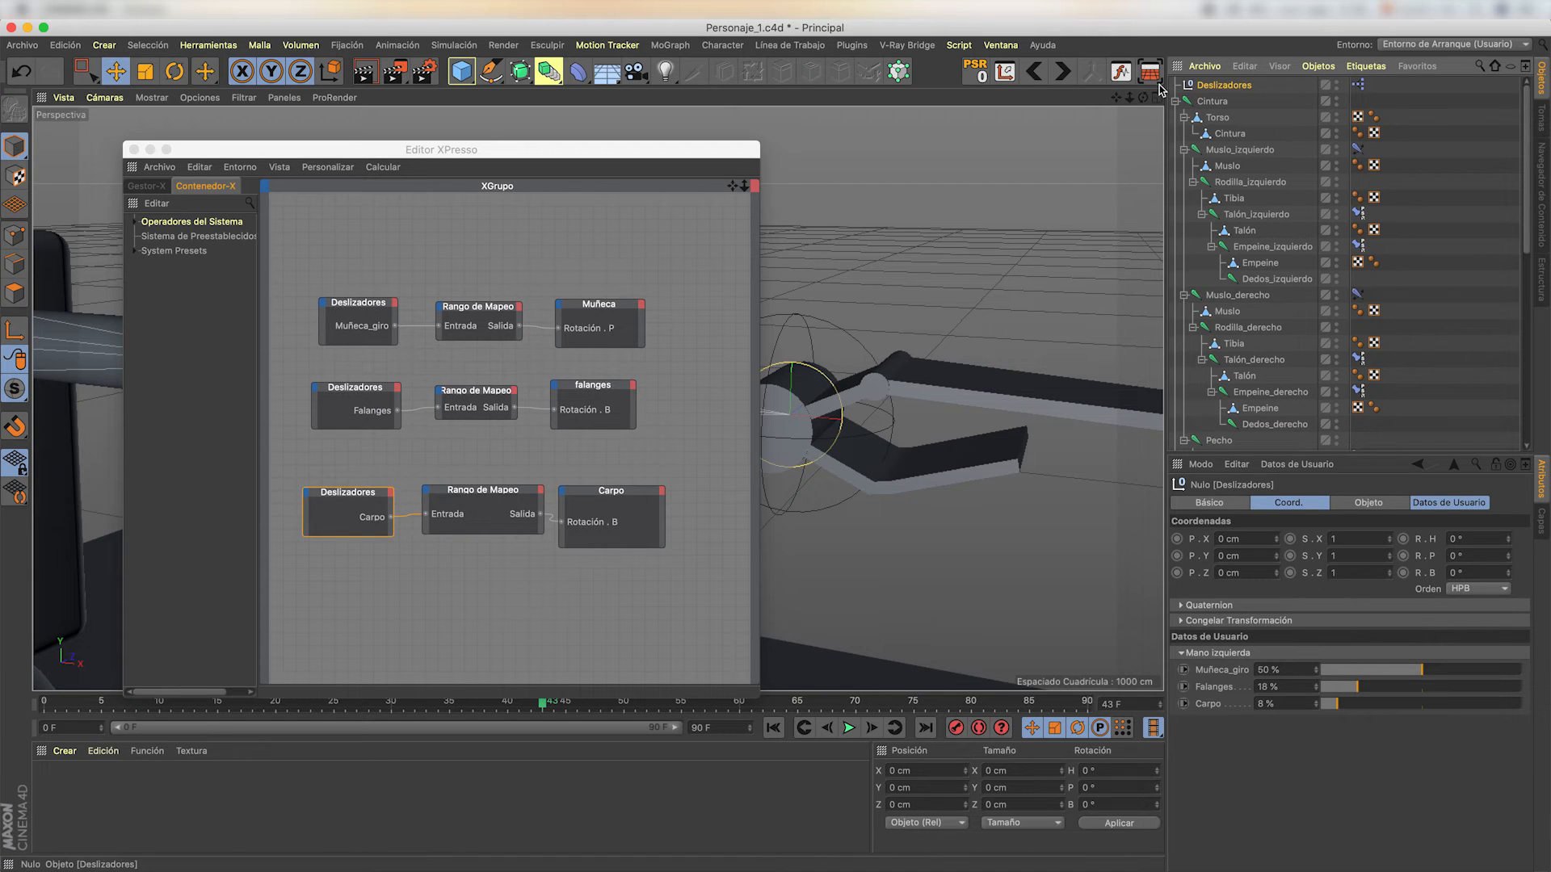
pyautogui.moveTo(1347, 704); pyautogui.dragTo(1249, 692)
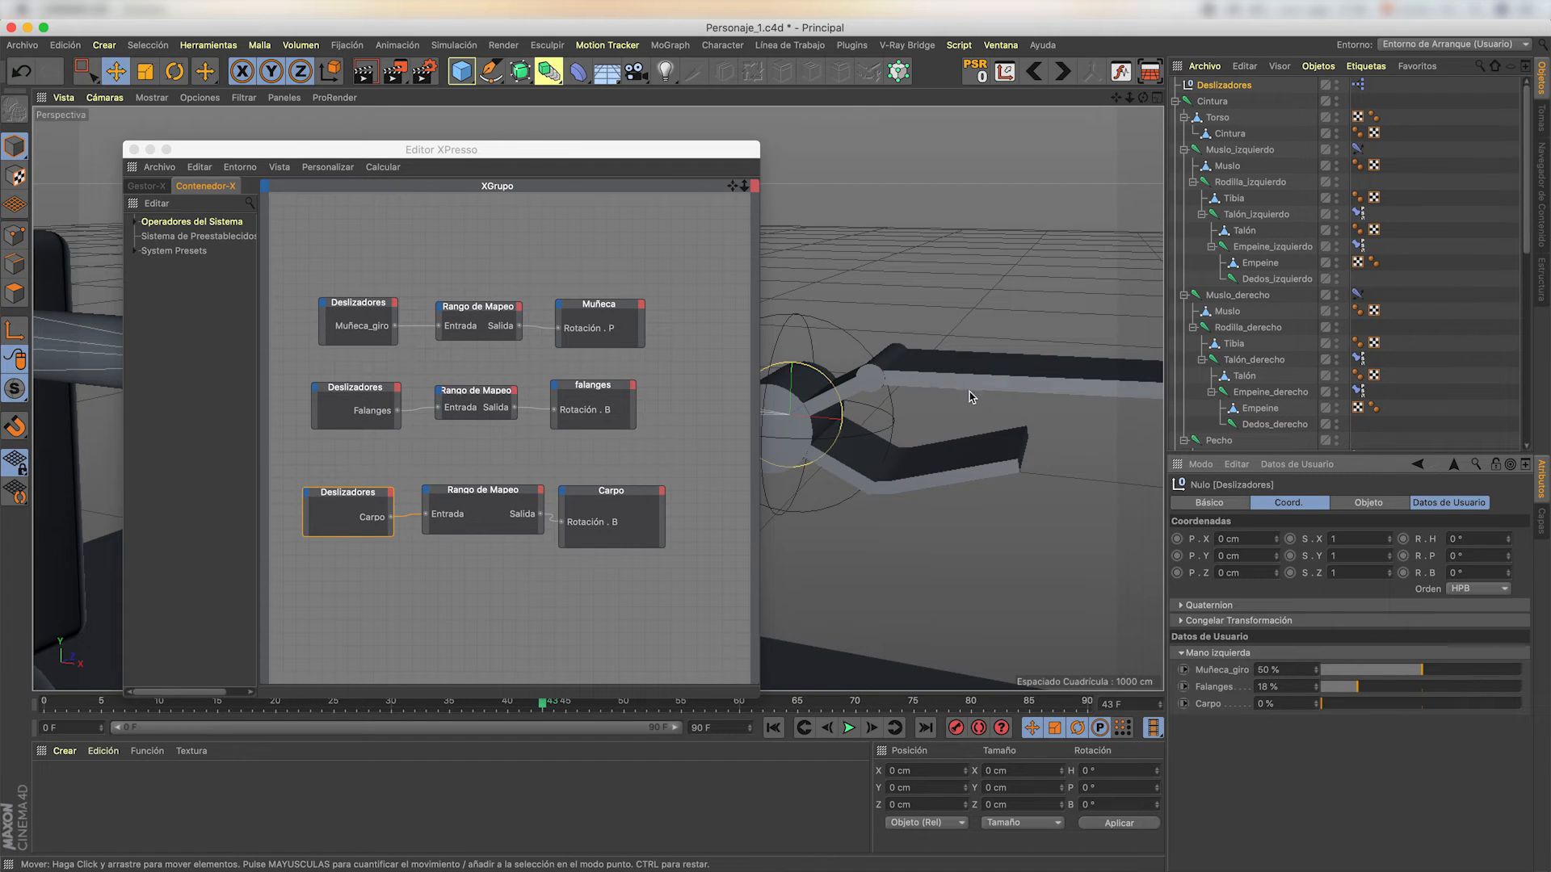
pyautogui.scroll(-2, 969, 391)
pyautogui.moveTo(1321, 703); pyautogui.dragTo(1135, 695)
pyautogui.scroll(2, 971, 349)
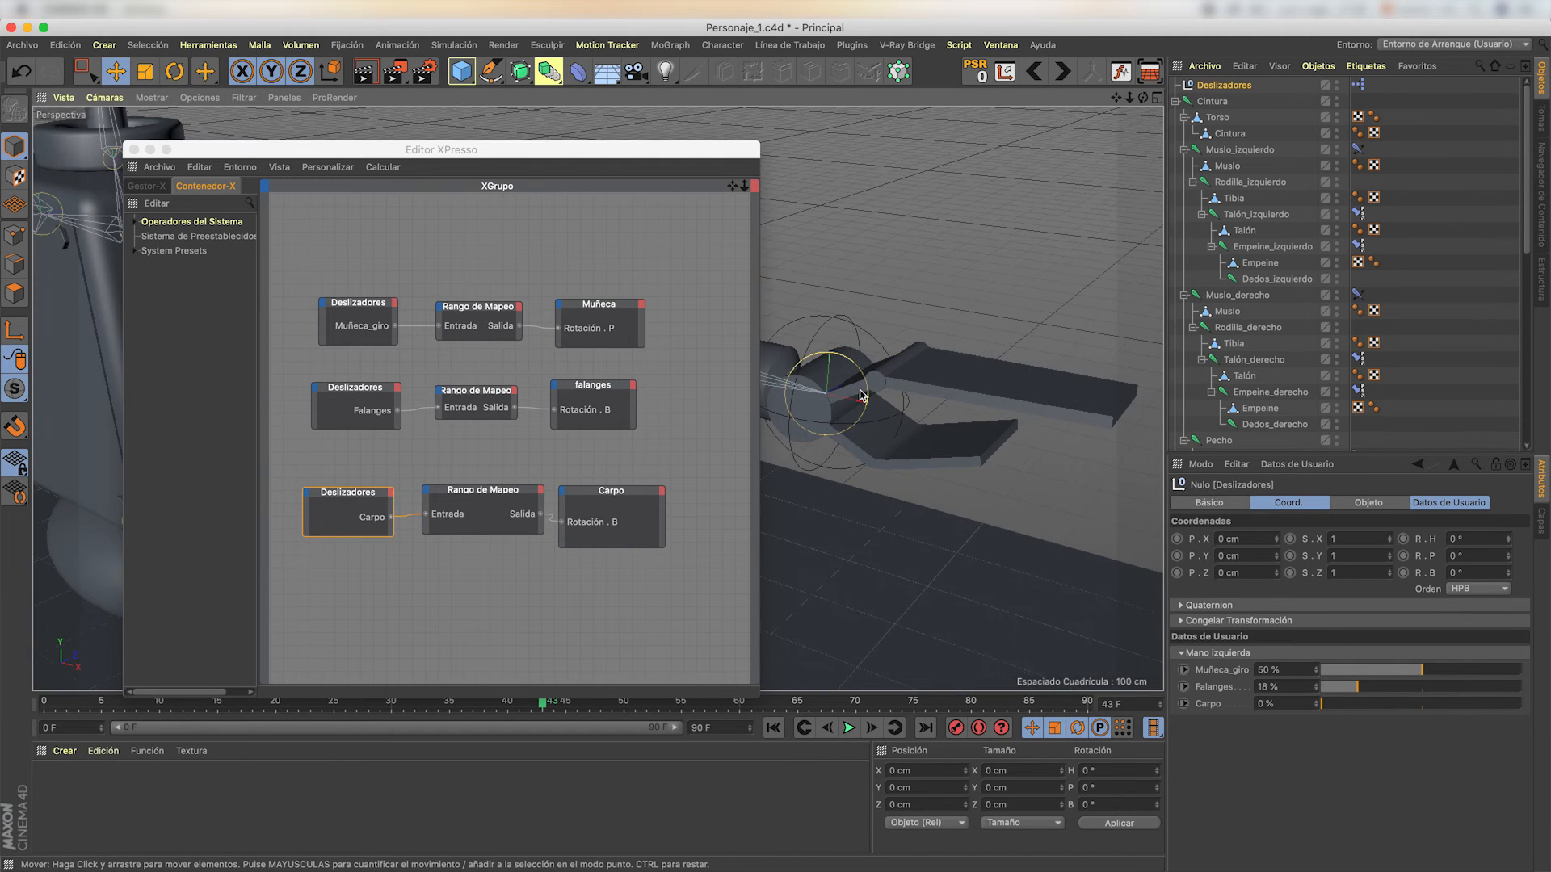
# - Configure the Carpo row's Rango de Mapeo with Porcentaje input, Grados output and an Entrada Superior of -100 %
pyautogui.click(478, 497)
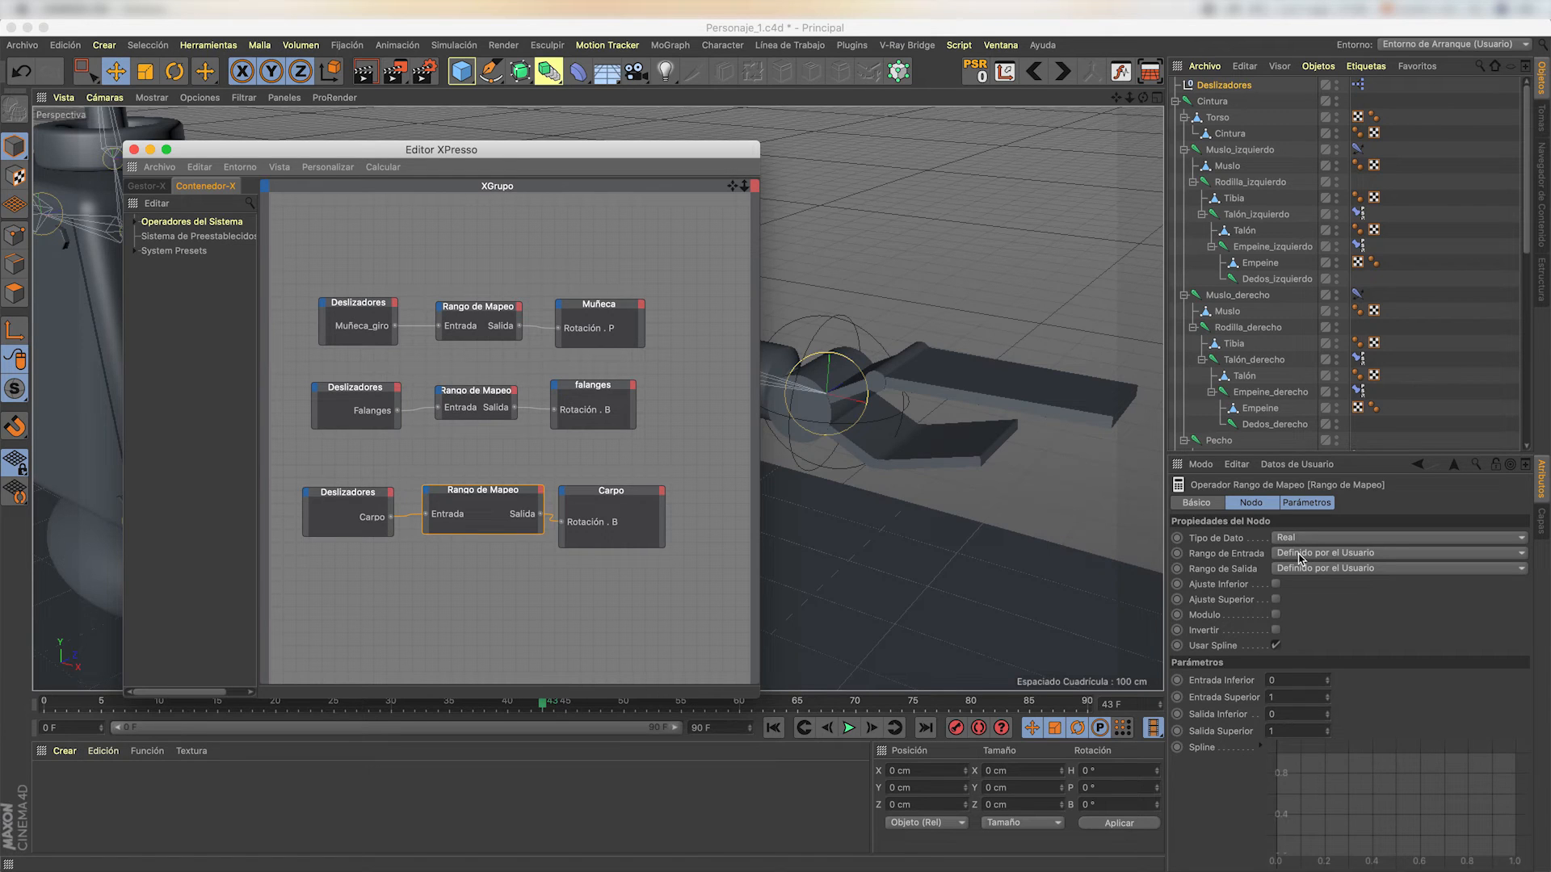
pyautogui.click(1301, 556)
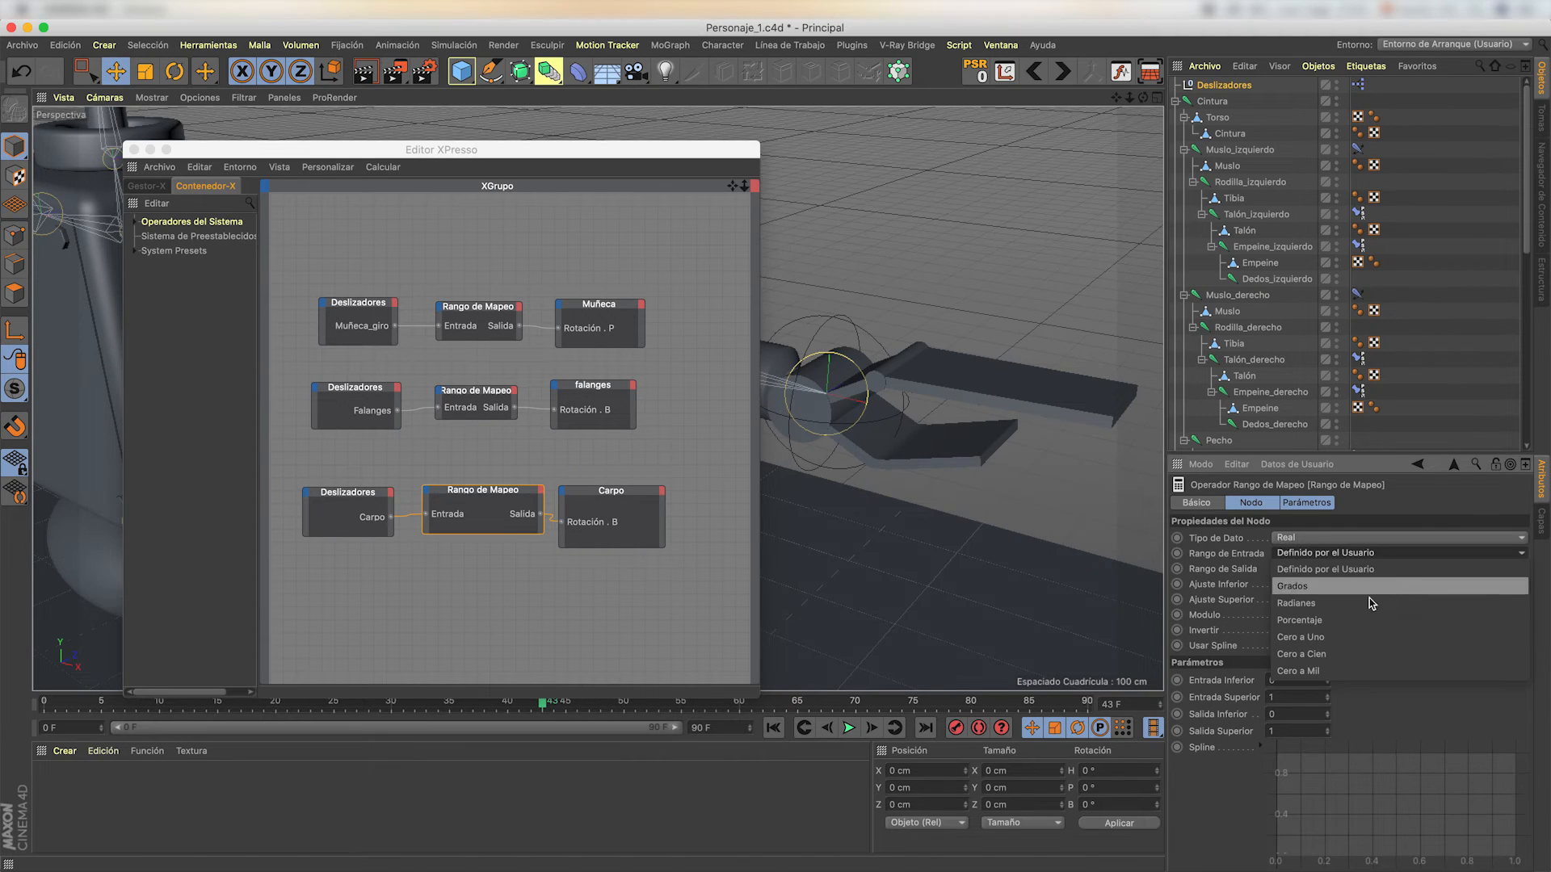
pyautogui.click(1324, 622)
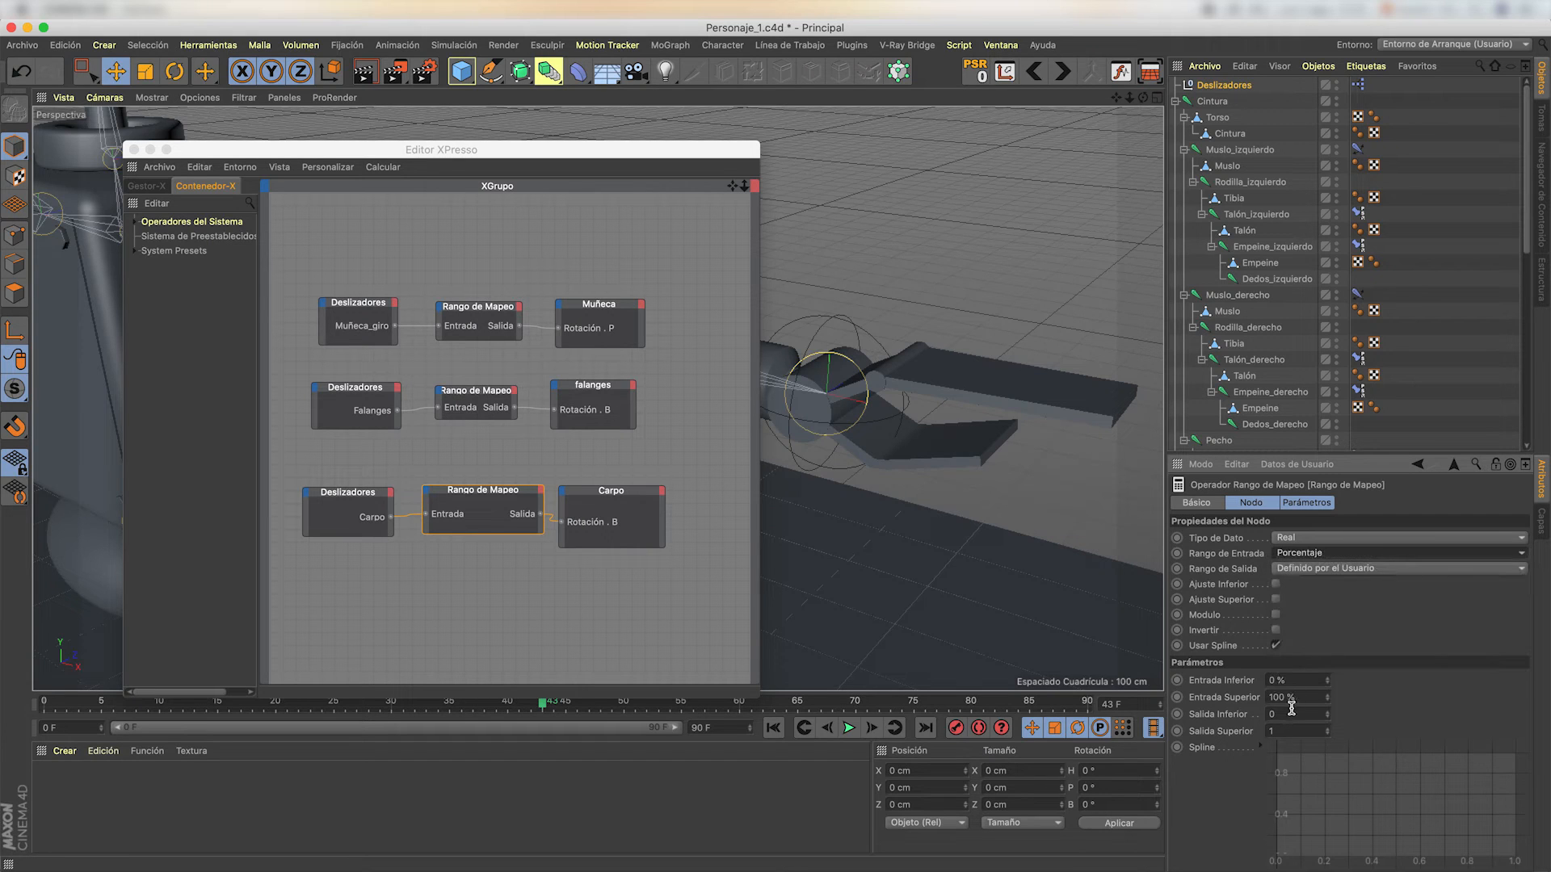
pyautogui.click(1309, 569)
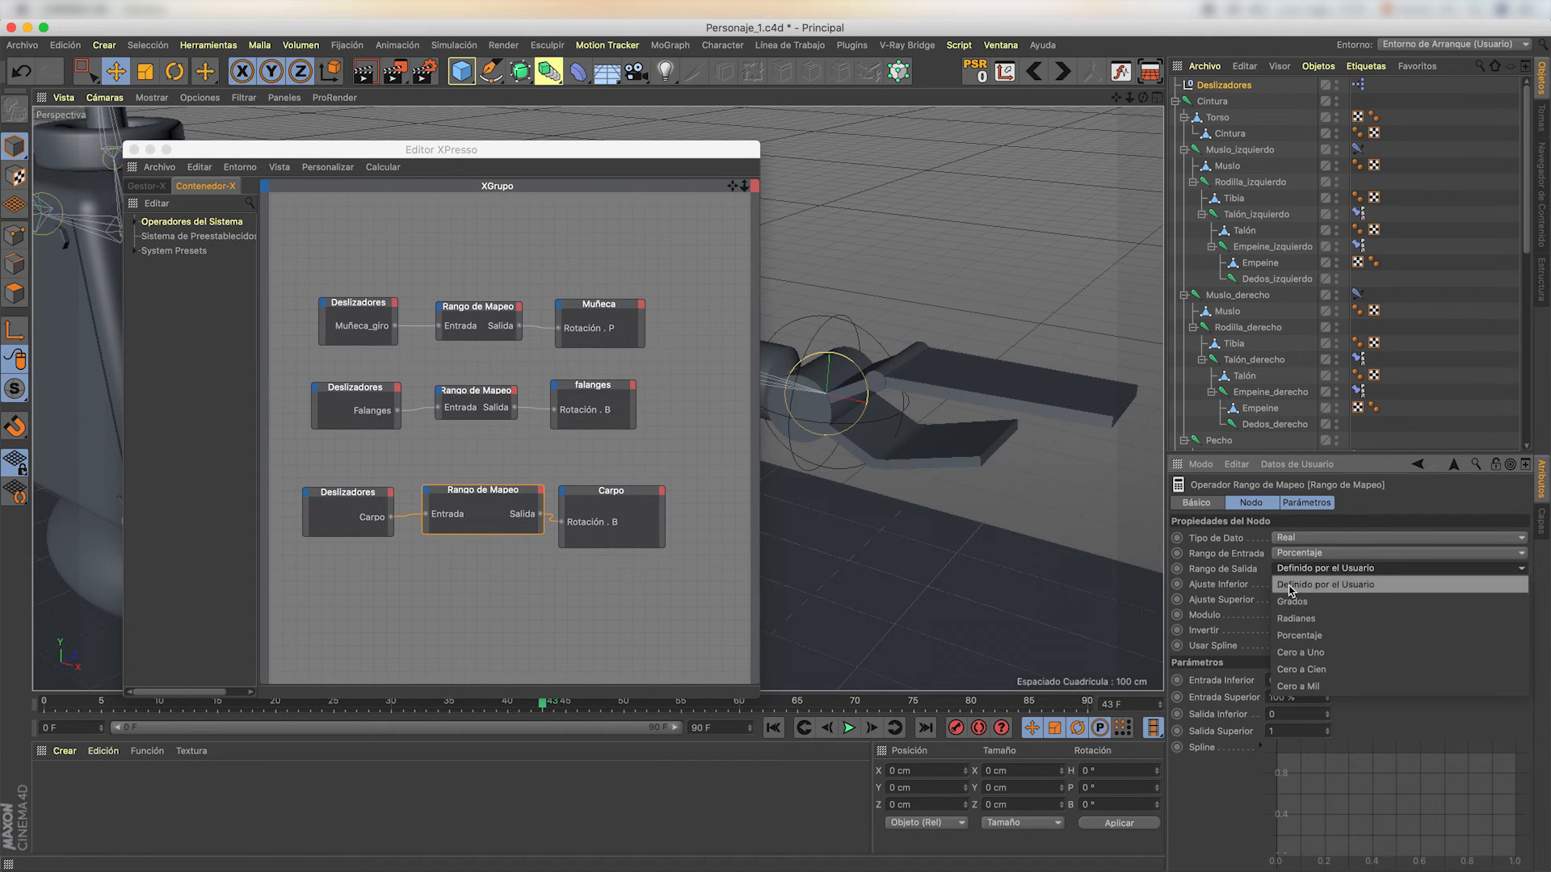
pyautogui.click(1295, 603)
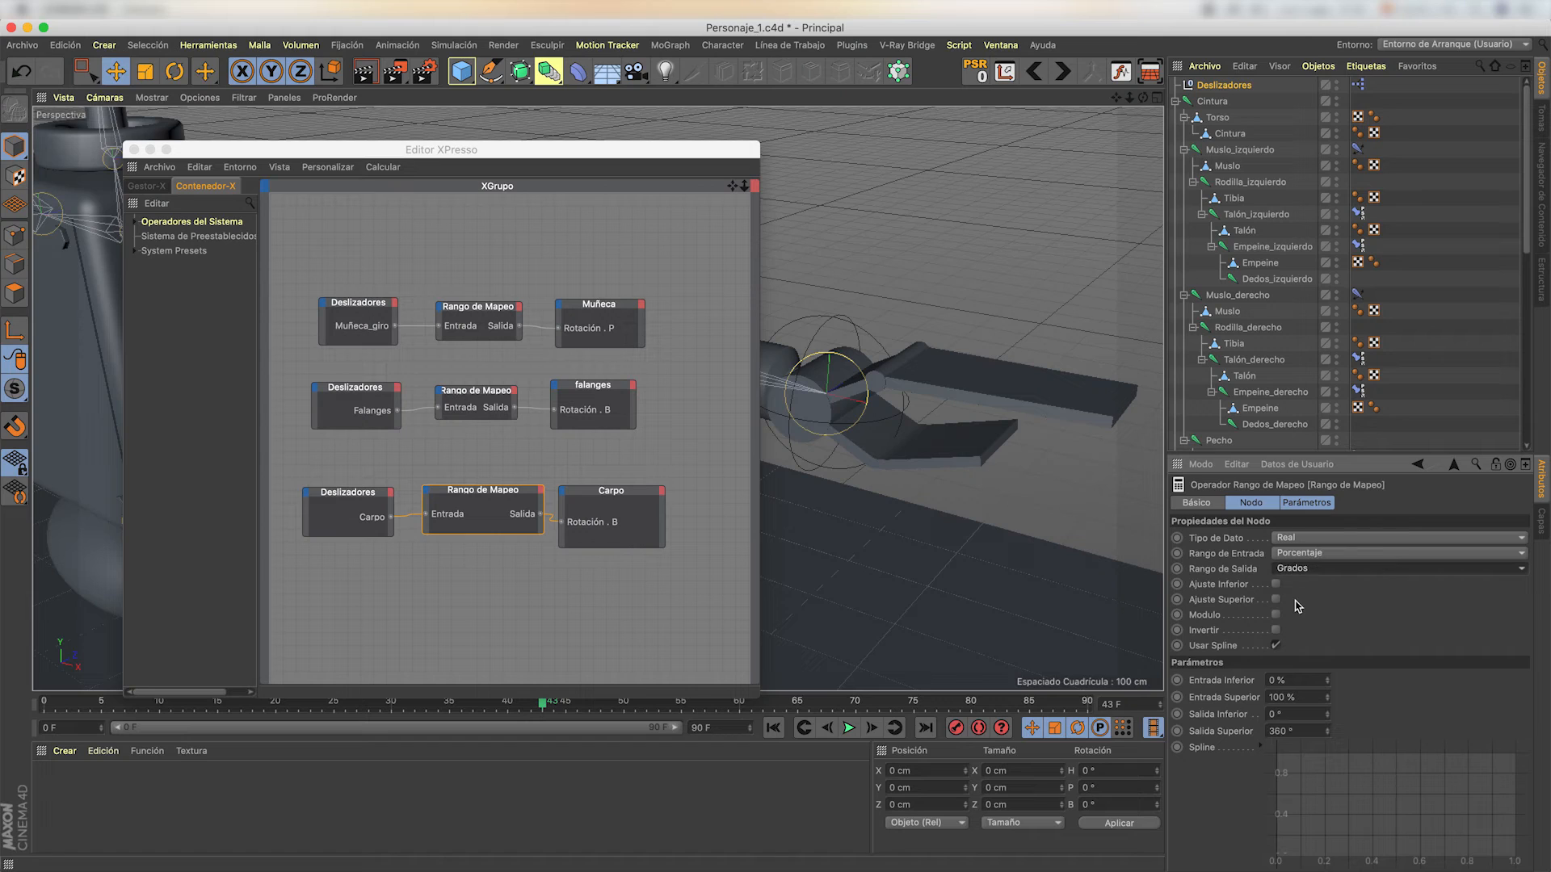
pyautogui.click(1285, 699)
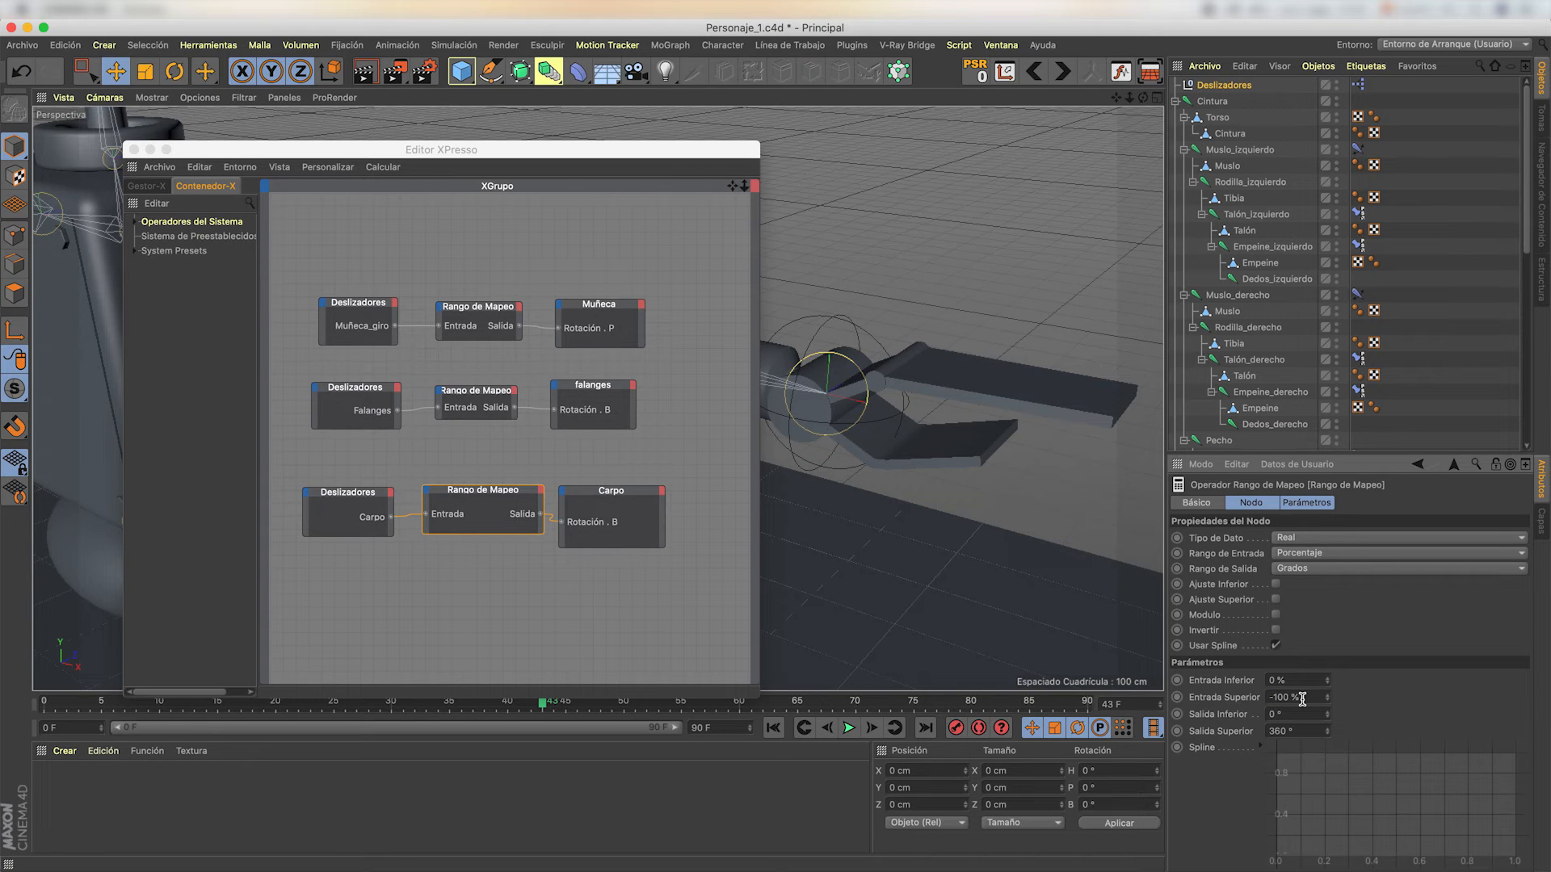
# - Test the Deslizadores Carpo slider with the hand uncovered in the viewport, and return it to 0 %
pyautogui.click(1232, 84)
pyautogui.moveTo(1325, 703); pyautogui.dragTo(1319, 689)
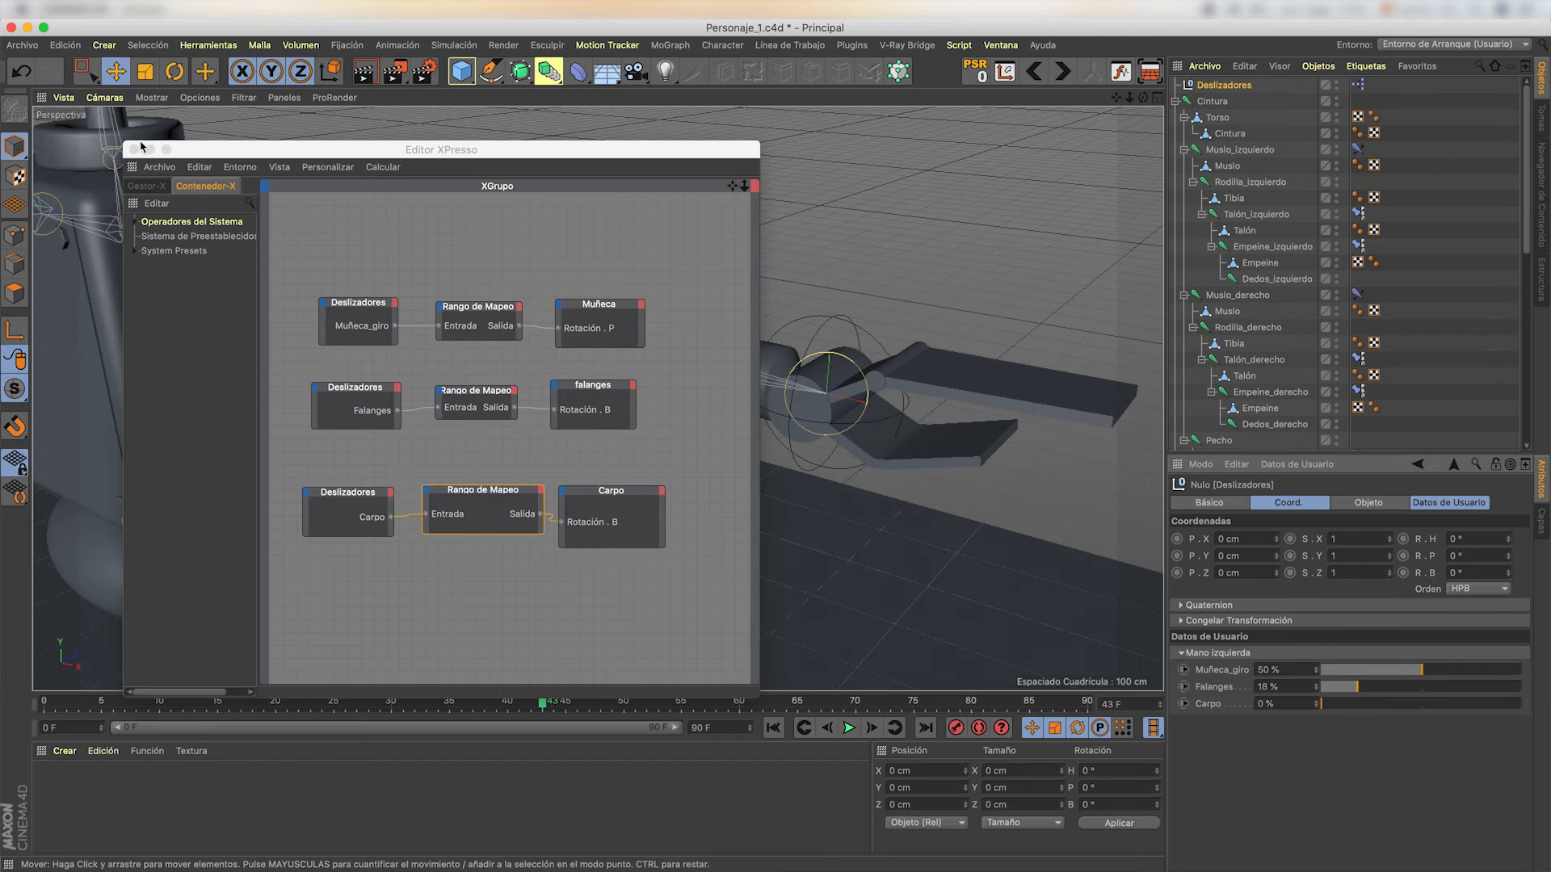
pyautogui.moveTo(231, 147); pyautogui.dragTo(0, 233)
pyautogui.moveTo(1325, 703)
pyautogui.mouseDown()
pyautogui.moveTo(1471, 707)
pyautogui.moveTo(1299, 705)
pyautogui.mouseUp()
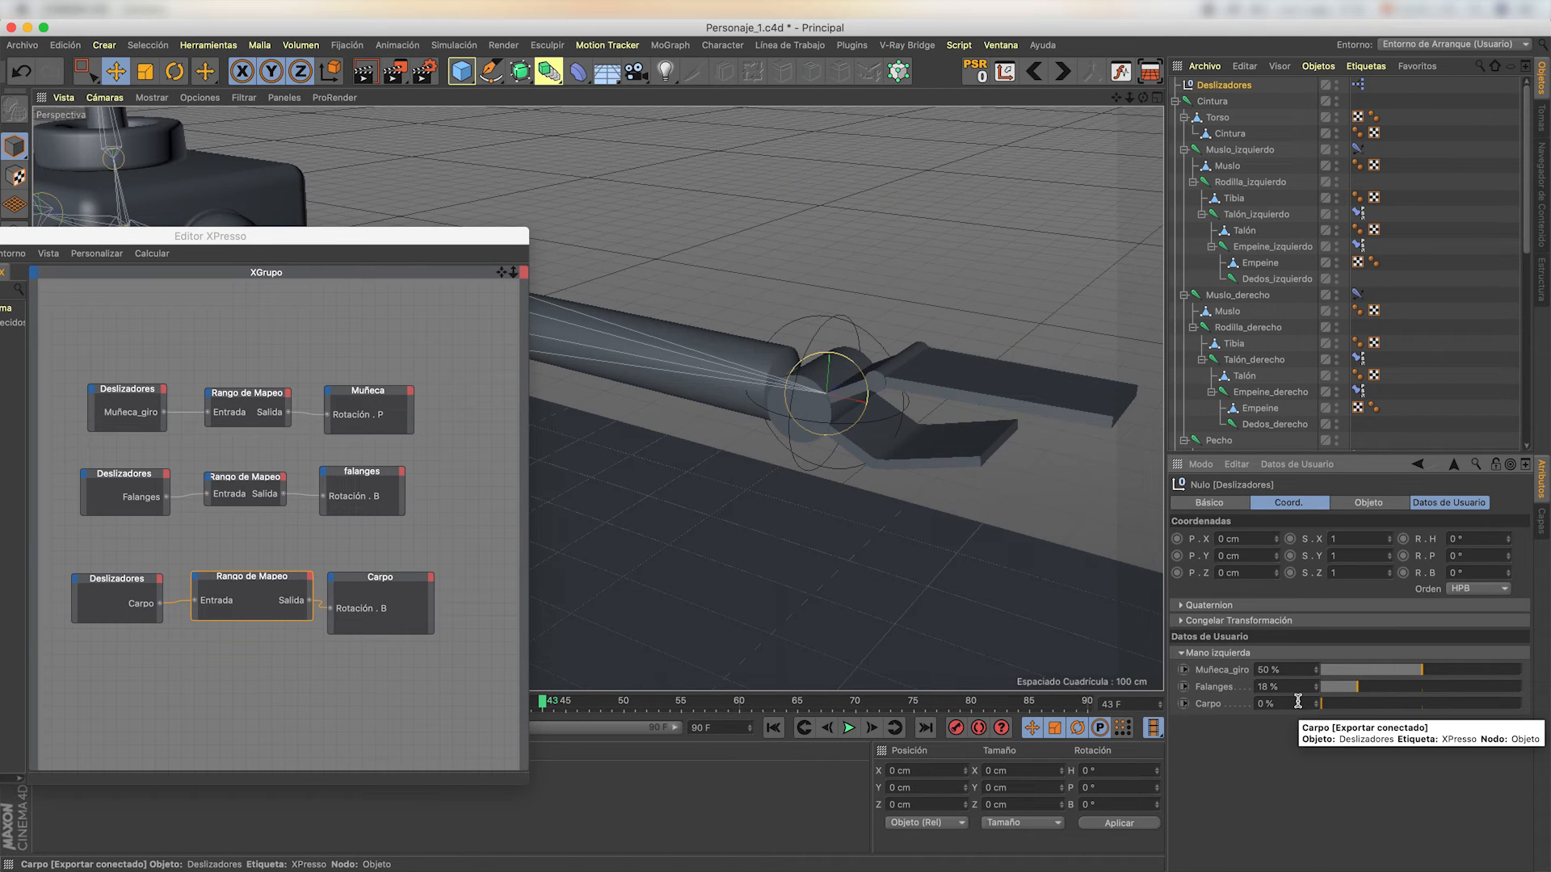
pyautogui.moveTo(1322, 704); pyautogui.dragTo(1334, 713)
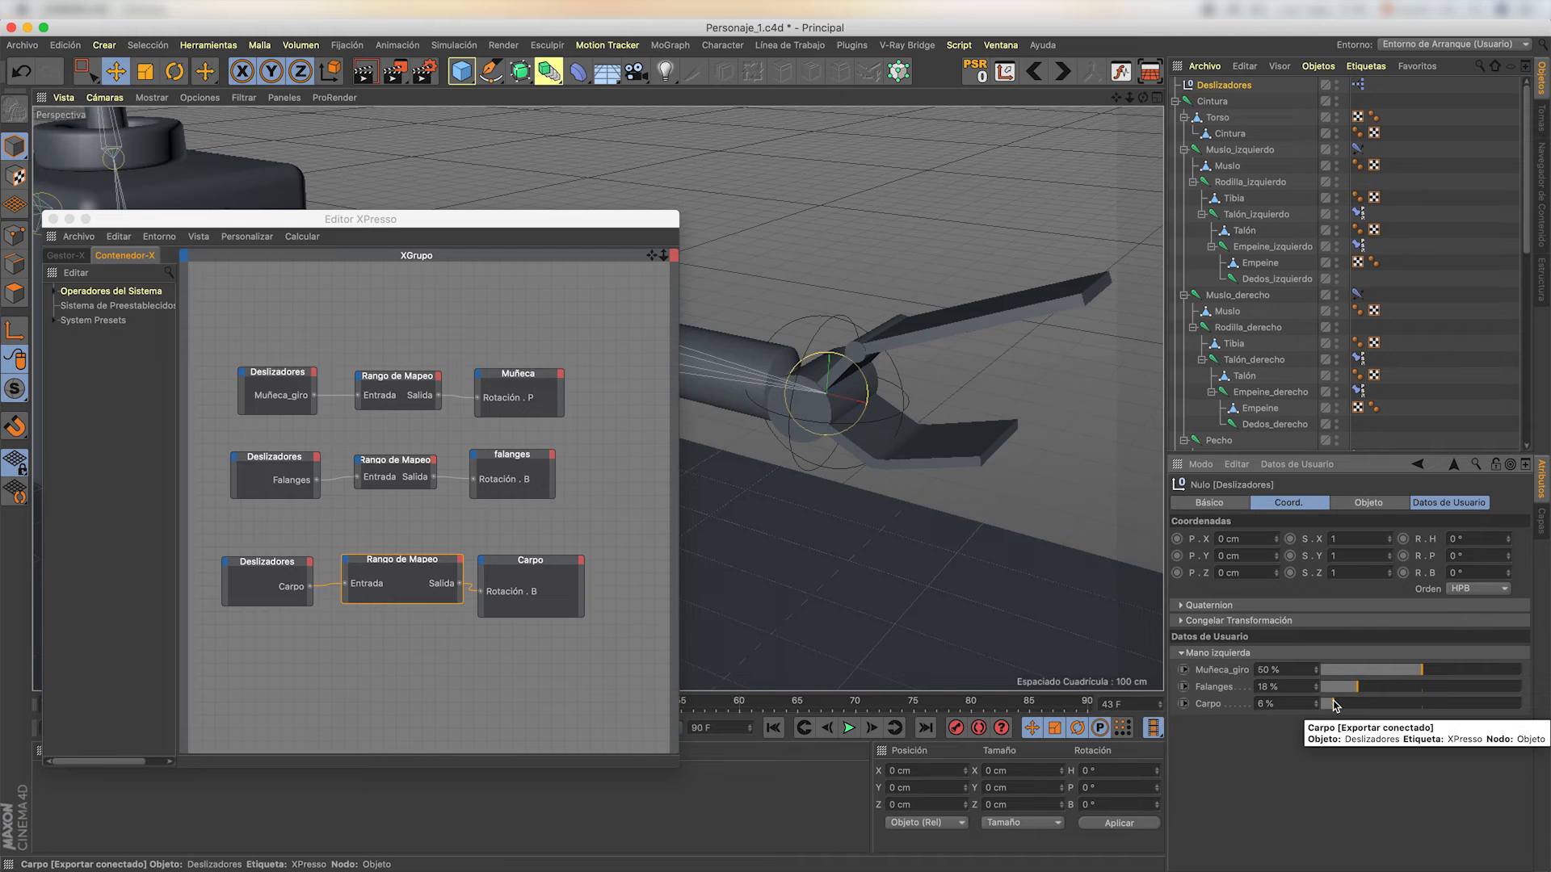
pyautogui.moveTo(1334, 705); pyautogui.dragTo(1292, 707)
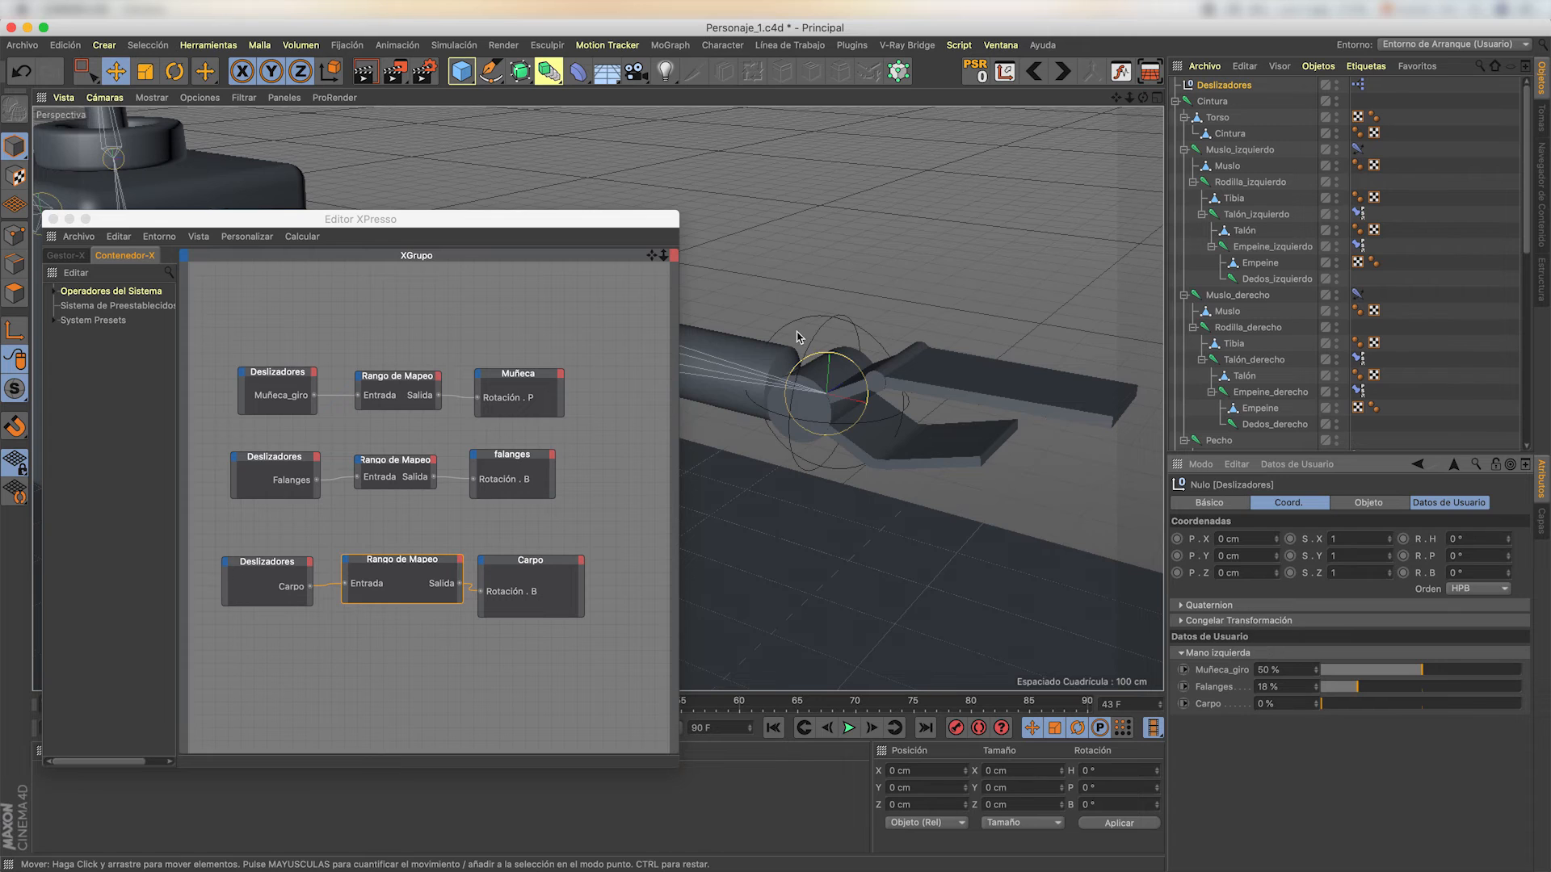
# - Try a Salida Superior of 100° in the Carpo row's Rango de Mapeo and test the Carpo slider
pyautogui.click(395, 564)
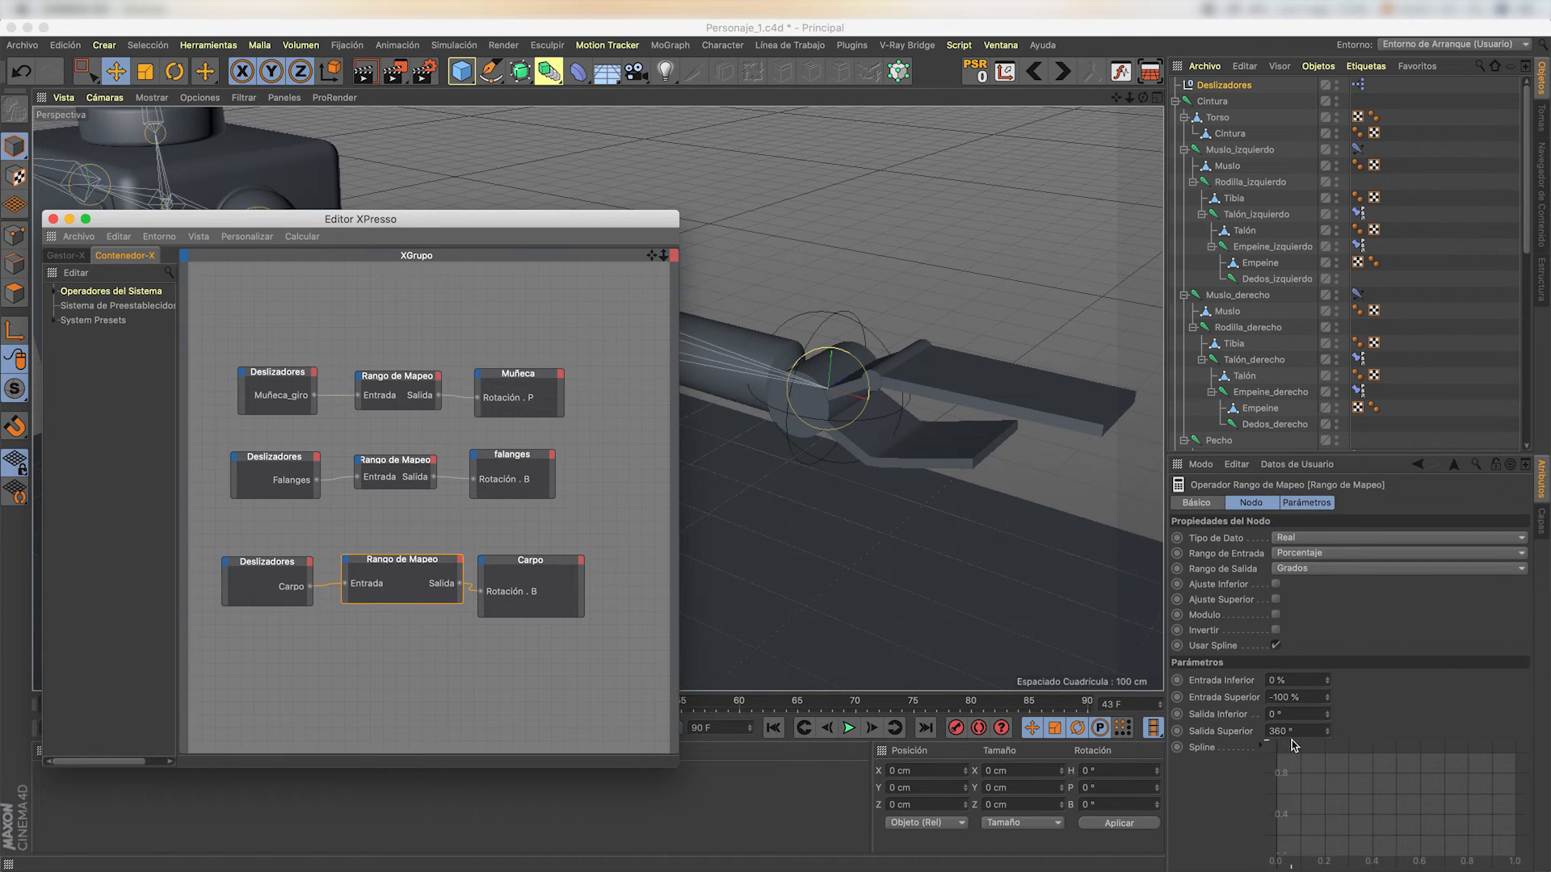
pyautogui.moveTo(1296, 732); pyautogui.dragTo(1268, 735)
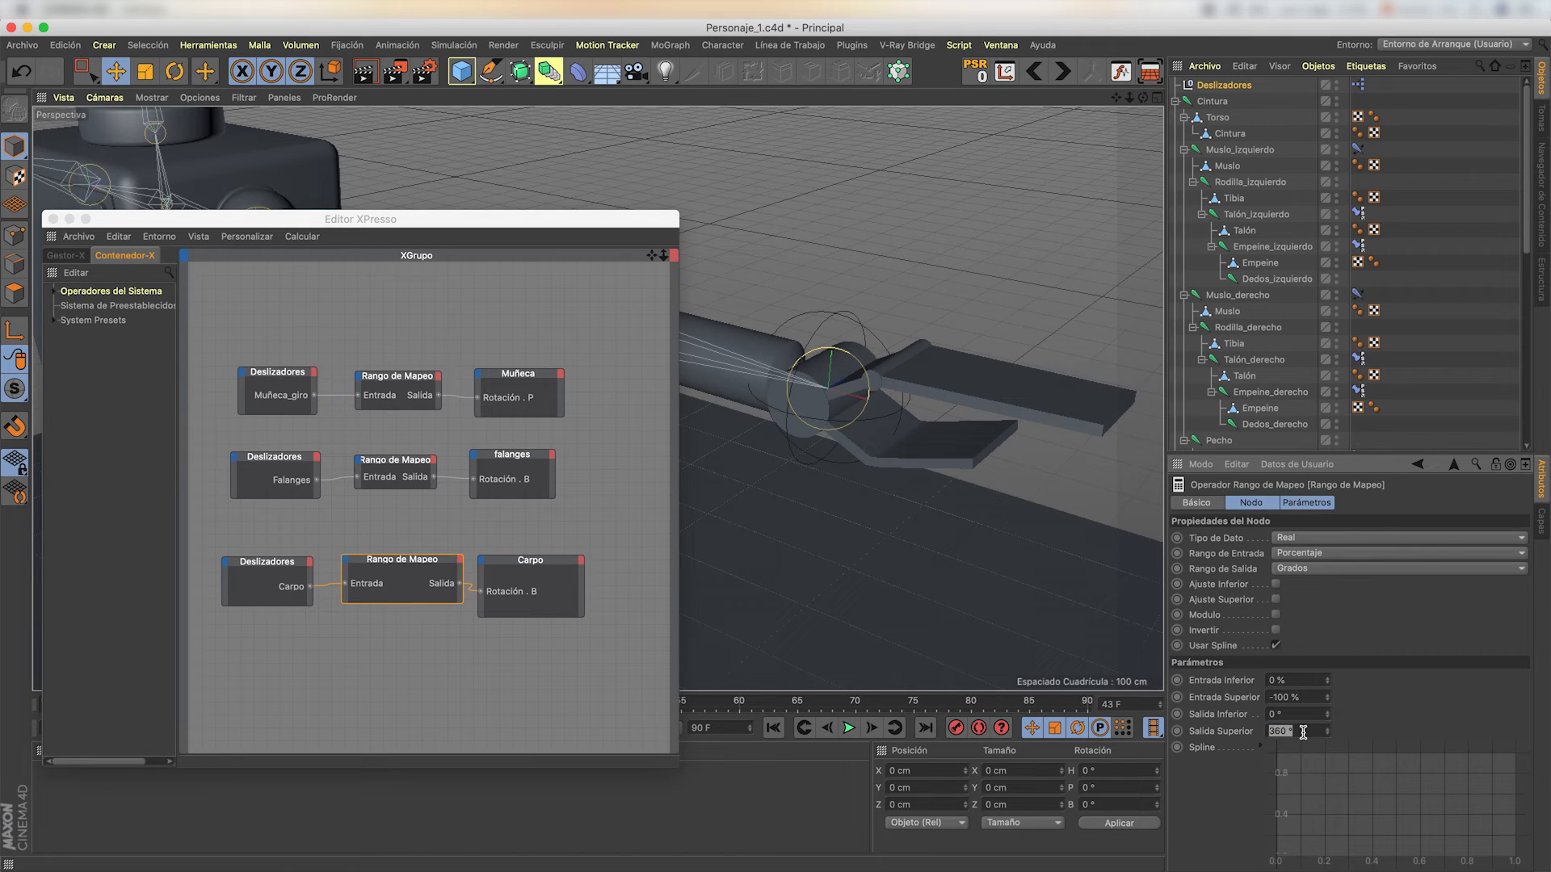
pyautogui.write('18')
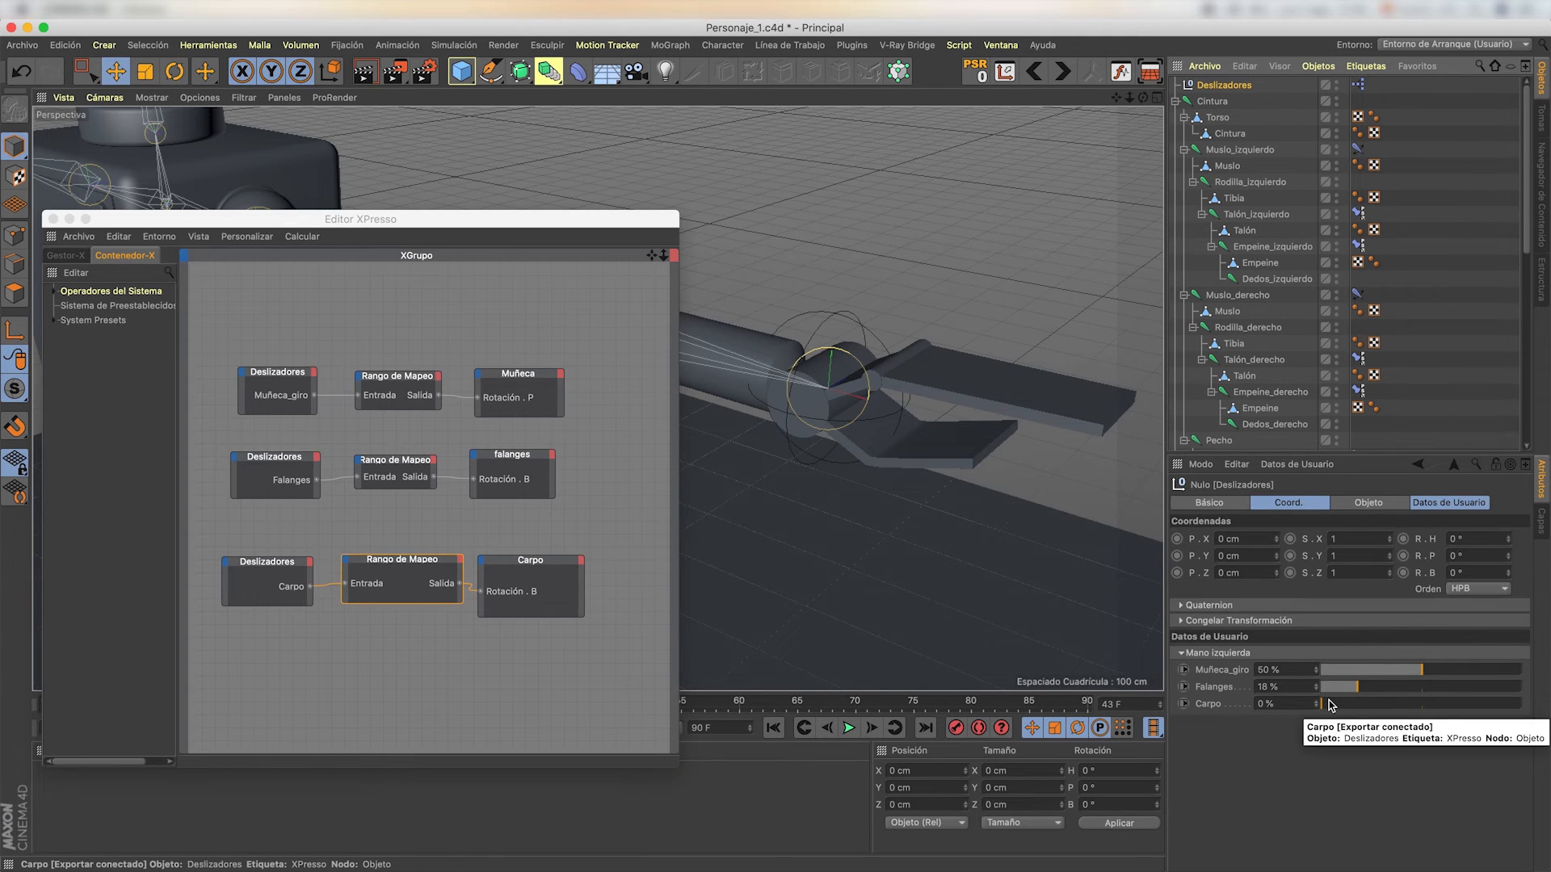
pyautogui.moveTo(1328, 705); pyautogui.dragTo(1253, 713)
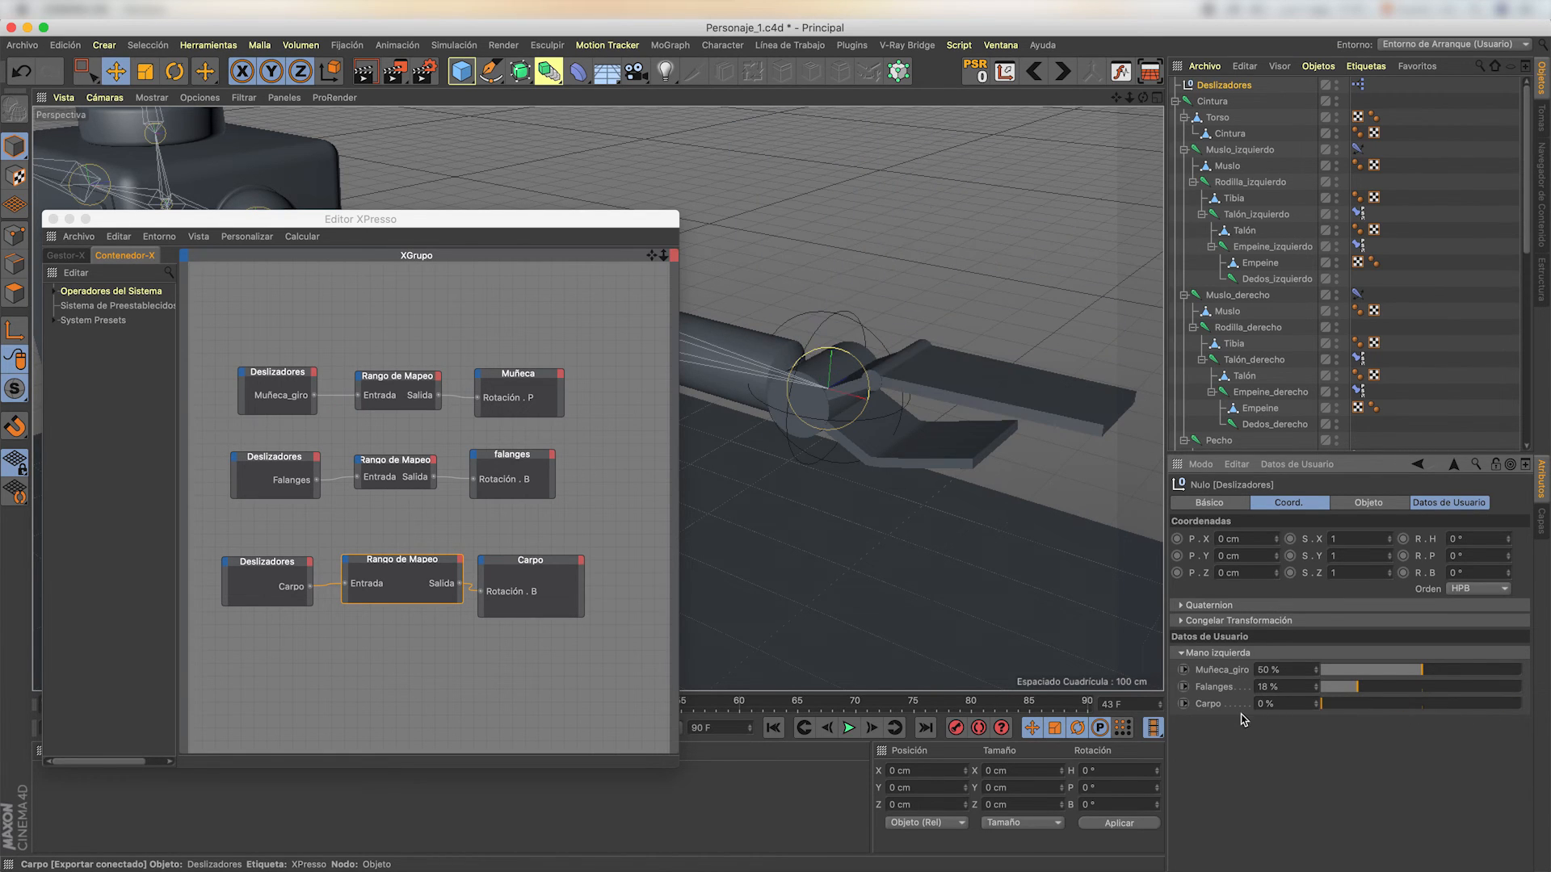
pyautogui.click(1241, 87)
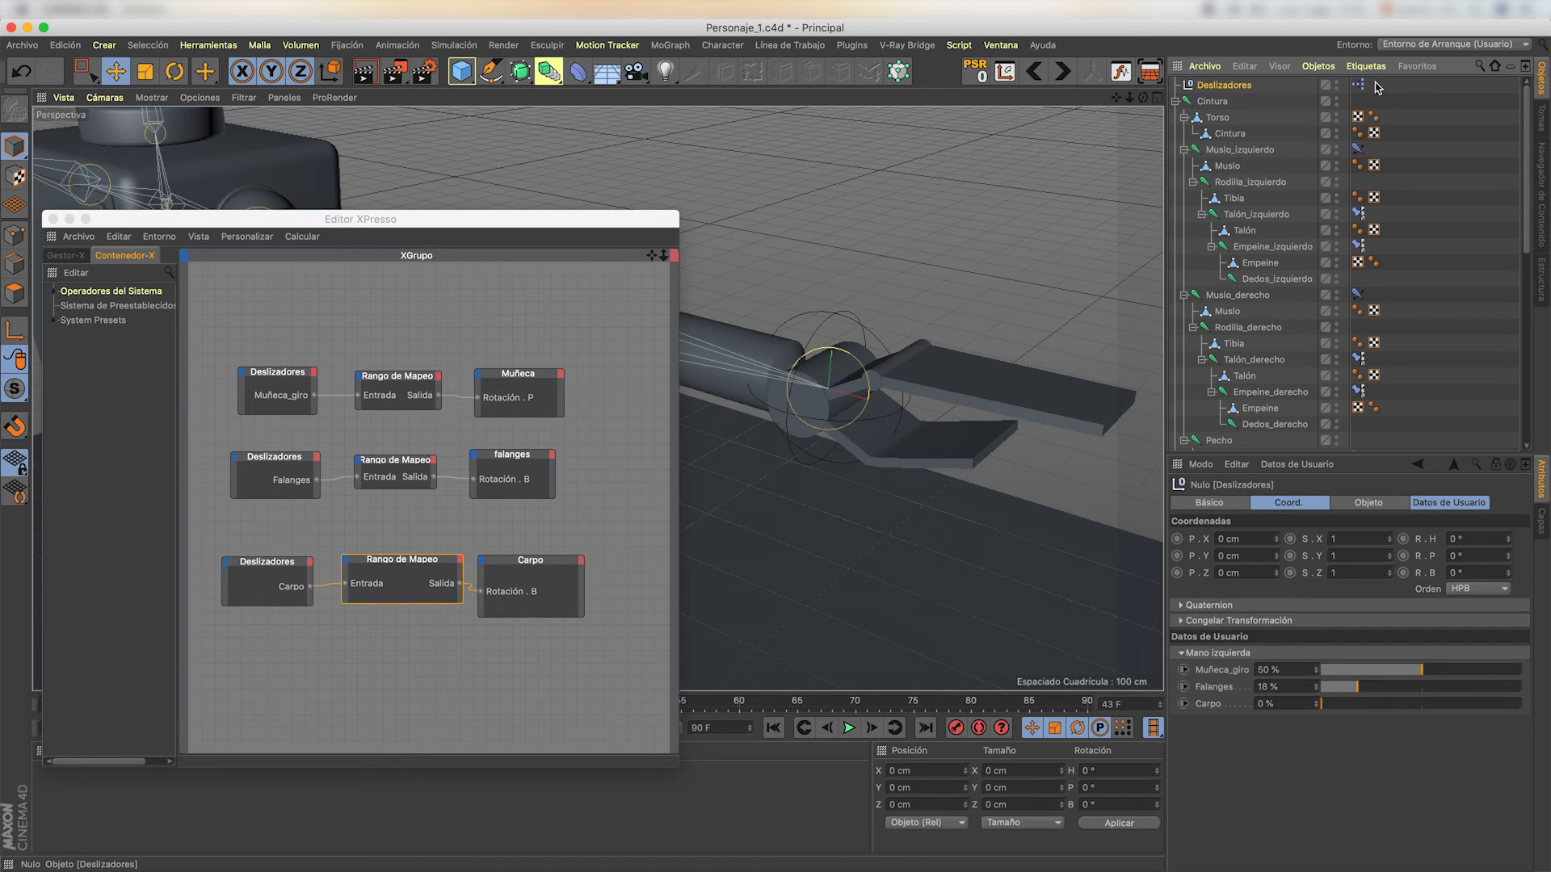
# - Set the Carpo row's Rango de Mapeo Salida Superior to 80° and test the Carpo slider, returning it to 0 %
pyautogui.click(401, 571)
pyautogui.click(1296, 731)
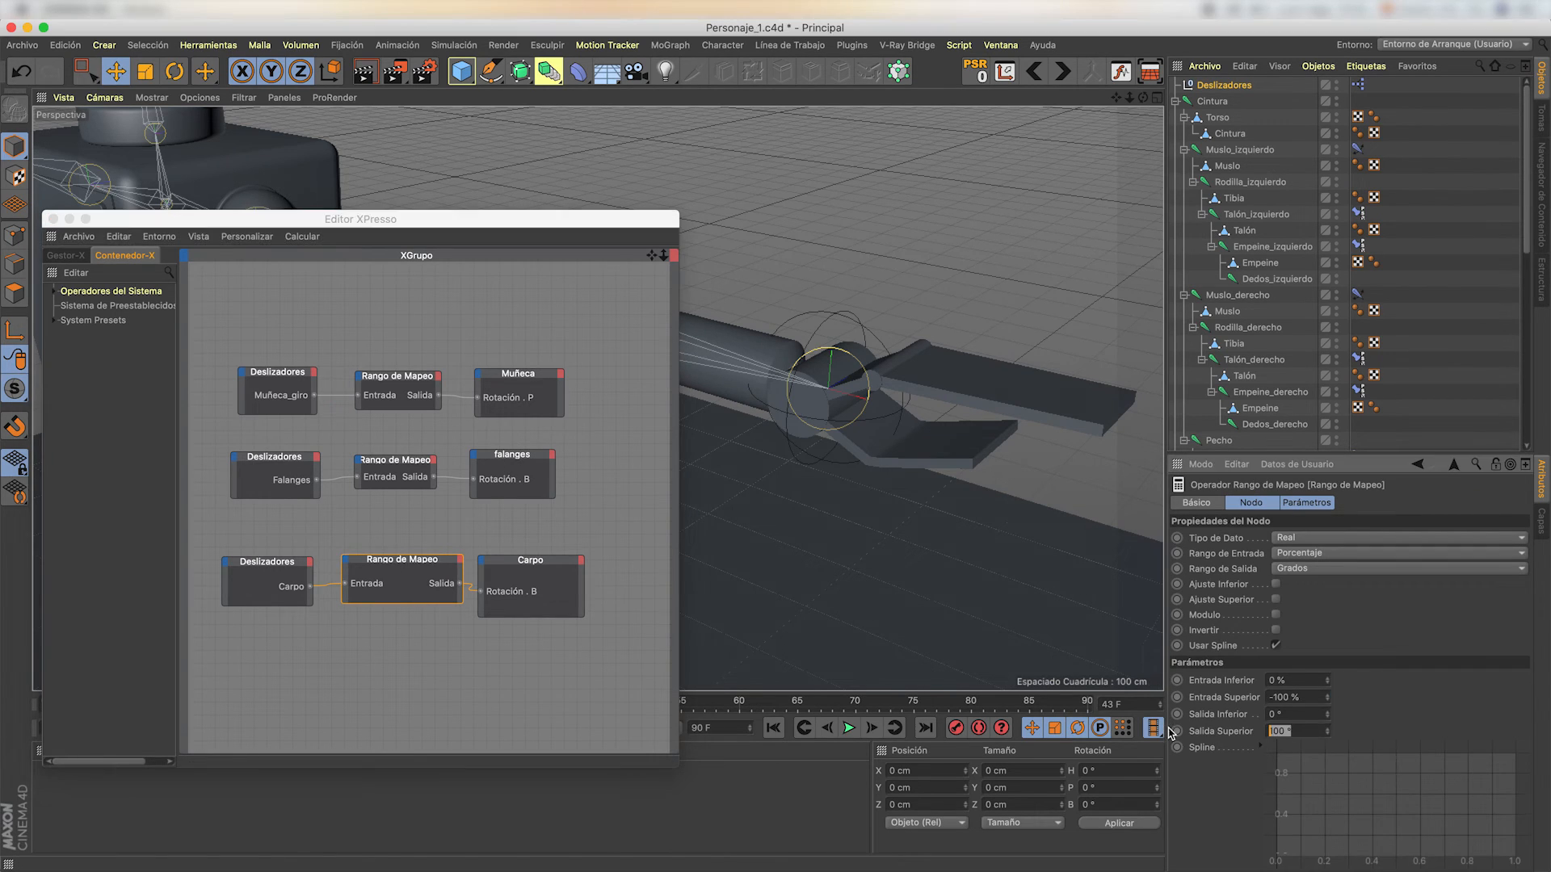
pyautogui.write('80')
pyautogui.click(1235, 84)
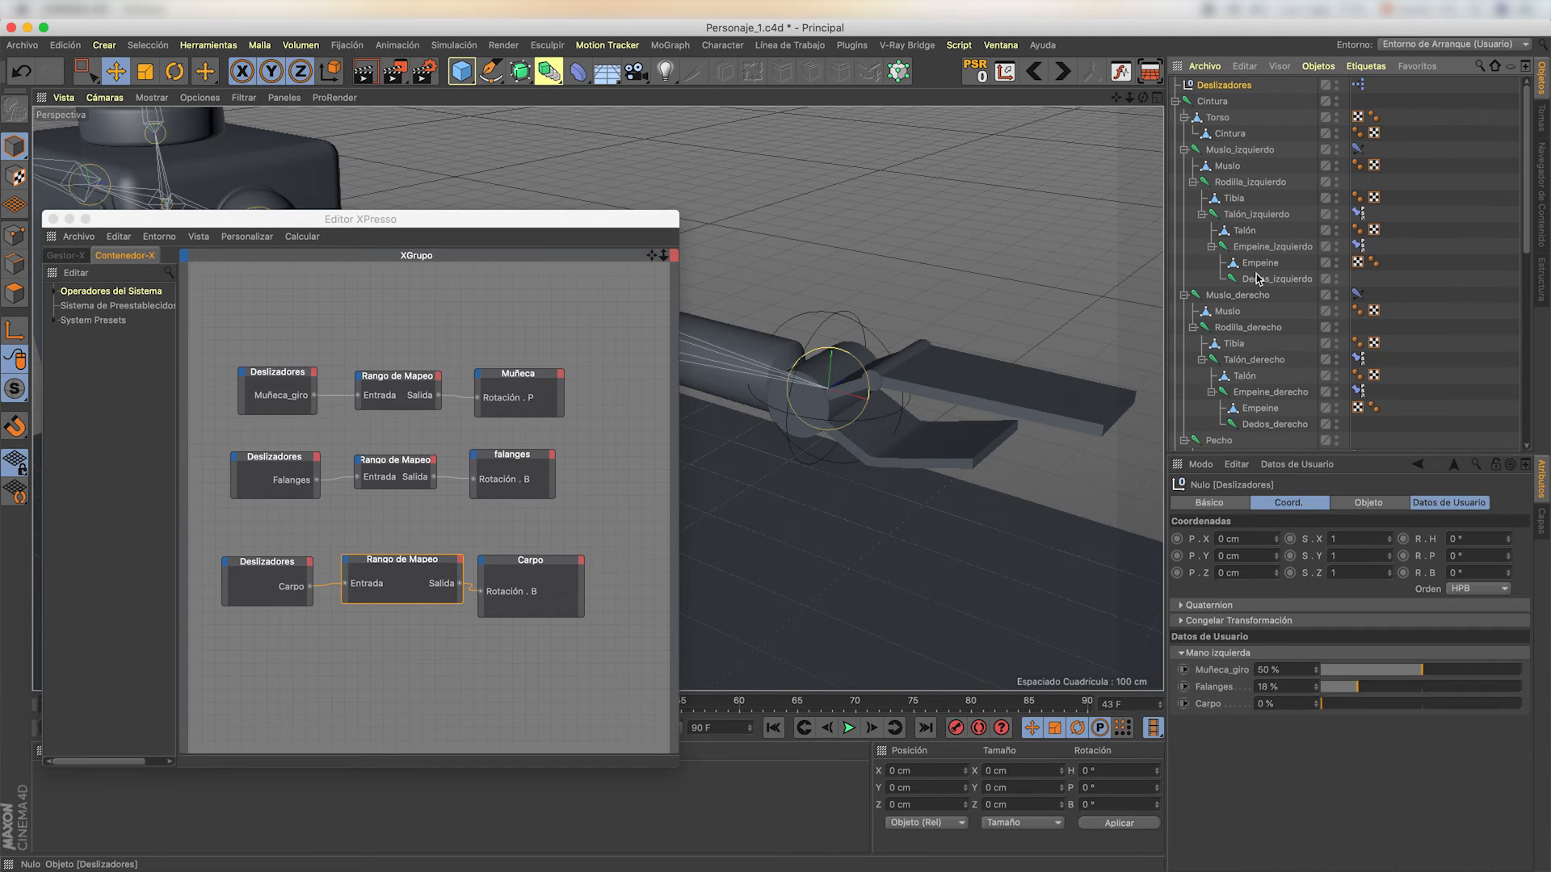
pyautogui.moveTo(1328, 704)
pyautogui.mouseDown()
pyautogui.moveTo(1518, 709)
pyautogui.moveTo(1291, 708)
pyautogui.moveTo(1504, 704)
pyautogui.moveTo(1537, 674)
pyautogui.moveTo(1478, 699)
pyautogui.moveTo(1316, 709)
pyautogui.mouseUp()
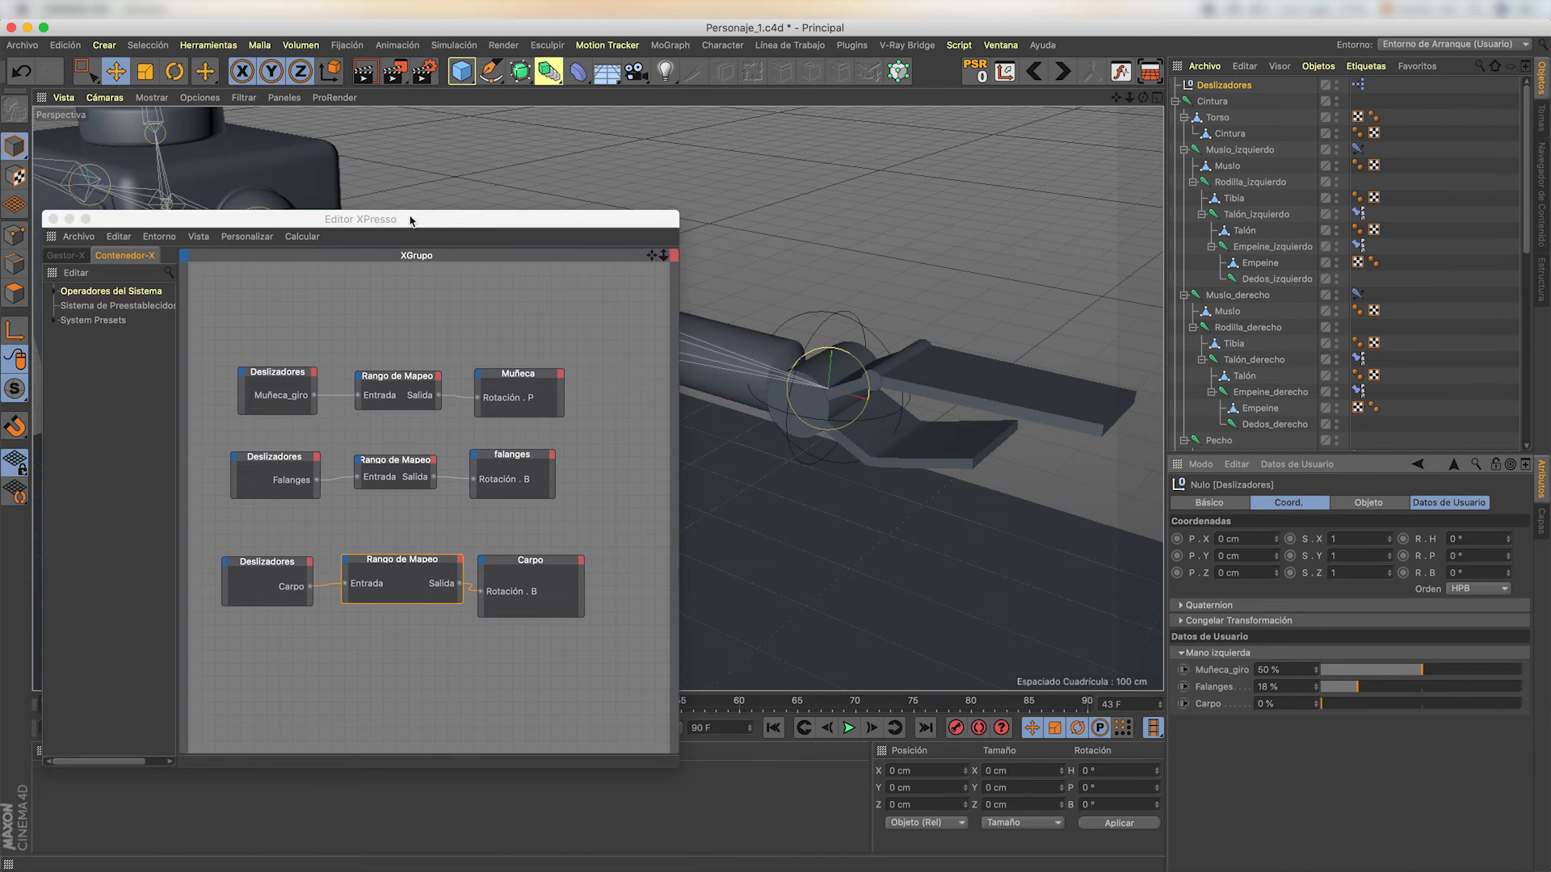
# - Enlarge the XPresso editor window and add a Deslizadores node below the Carpo row to start a fourth row
pyautogui.moveTo(323, 219); pyautogui.dragTo(357, 194)
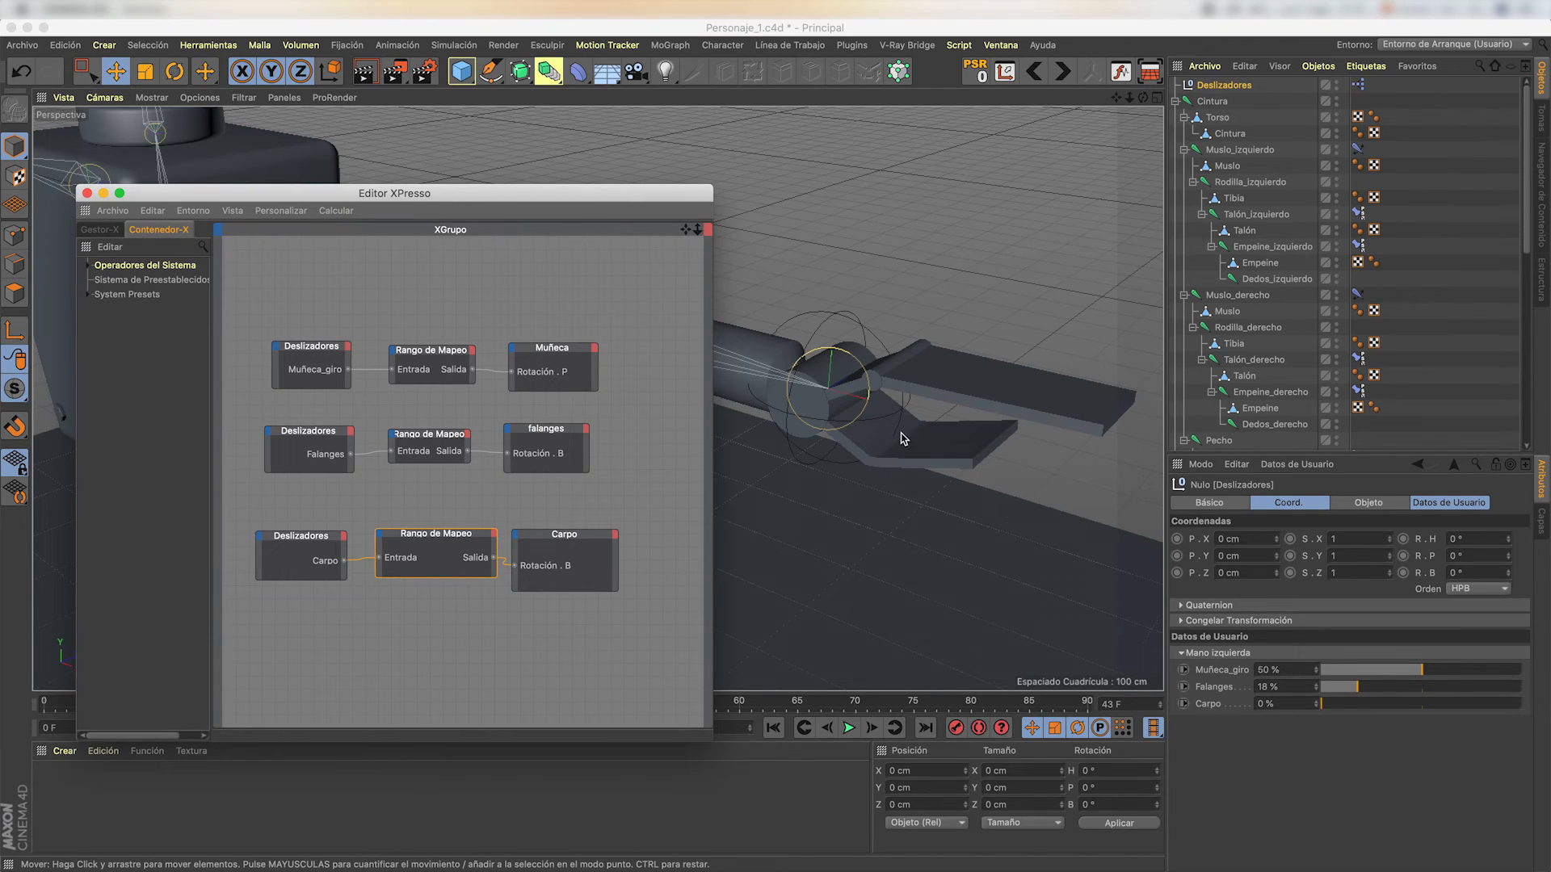
pyautogui.click(734, 674)
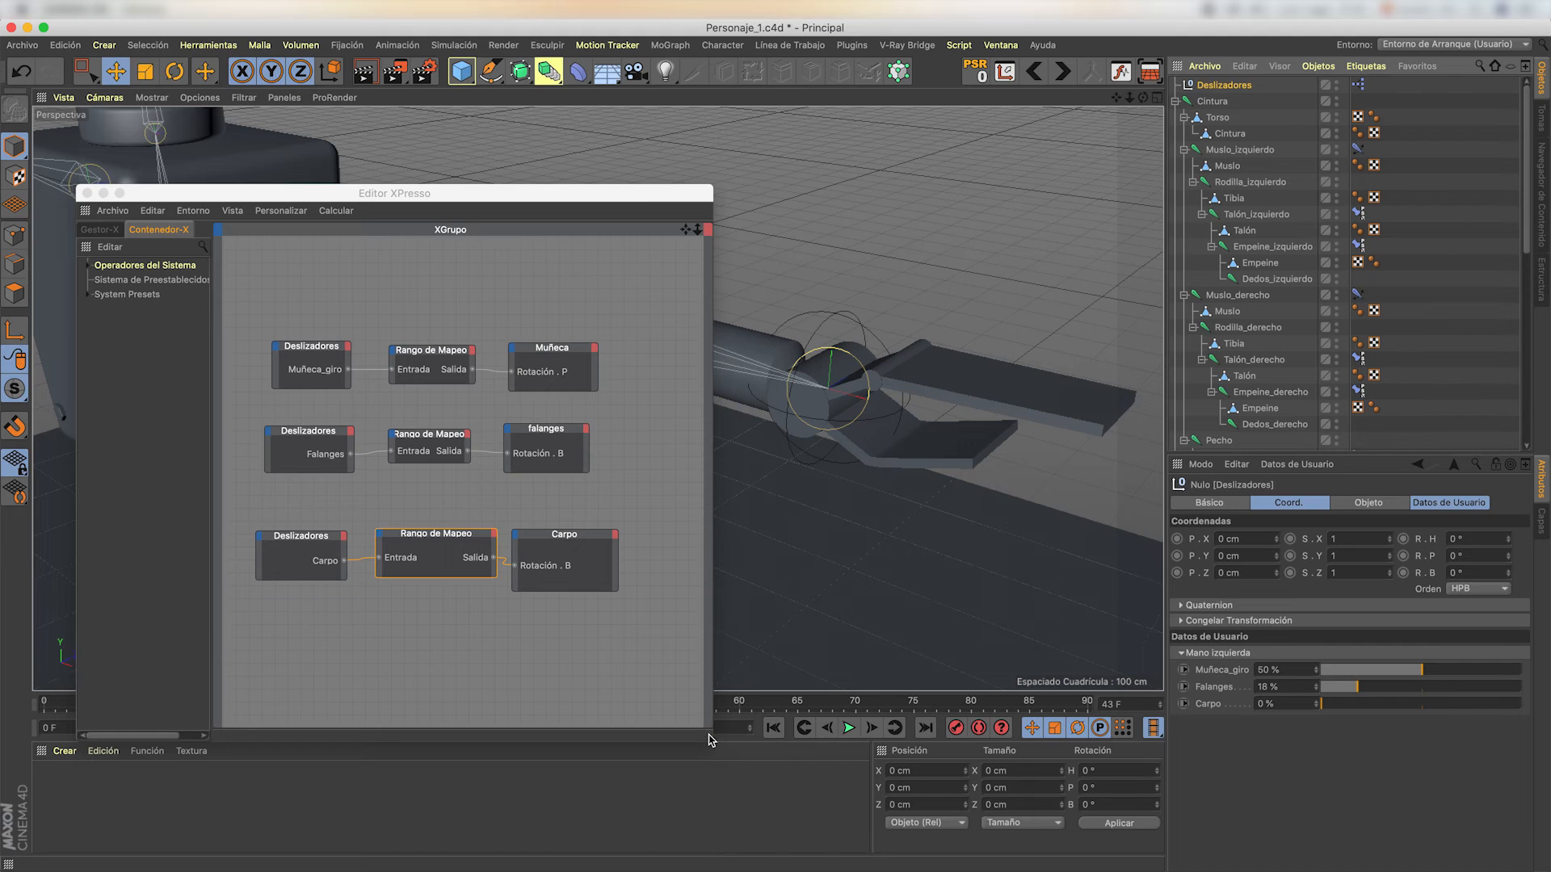
pyautogui.moveTo(709, 743); pyautogui.dragTo(730, 801)
pyautogui.click(485, 325)
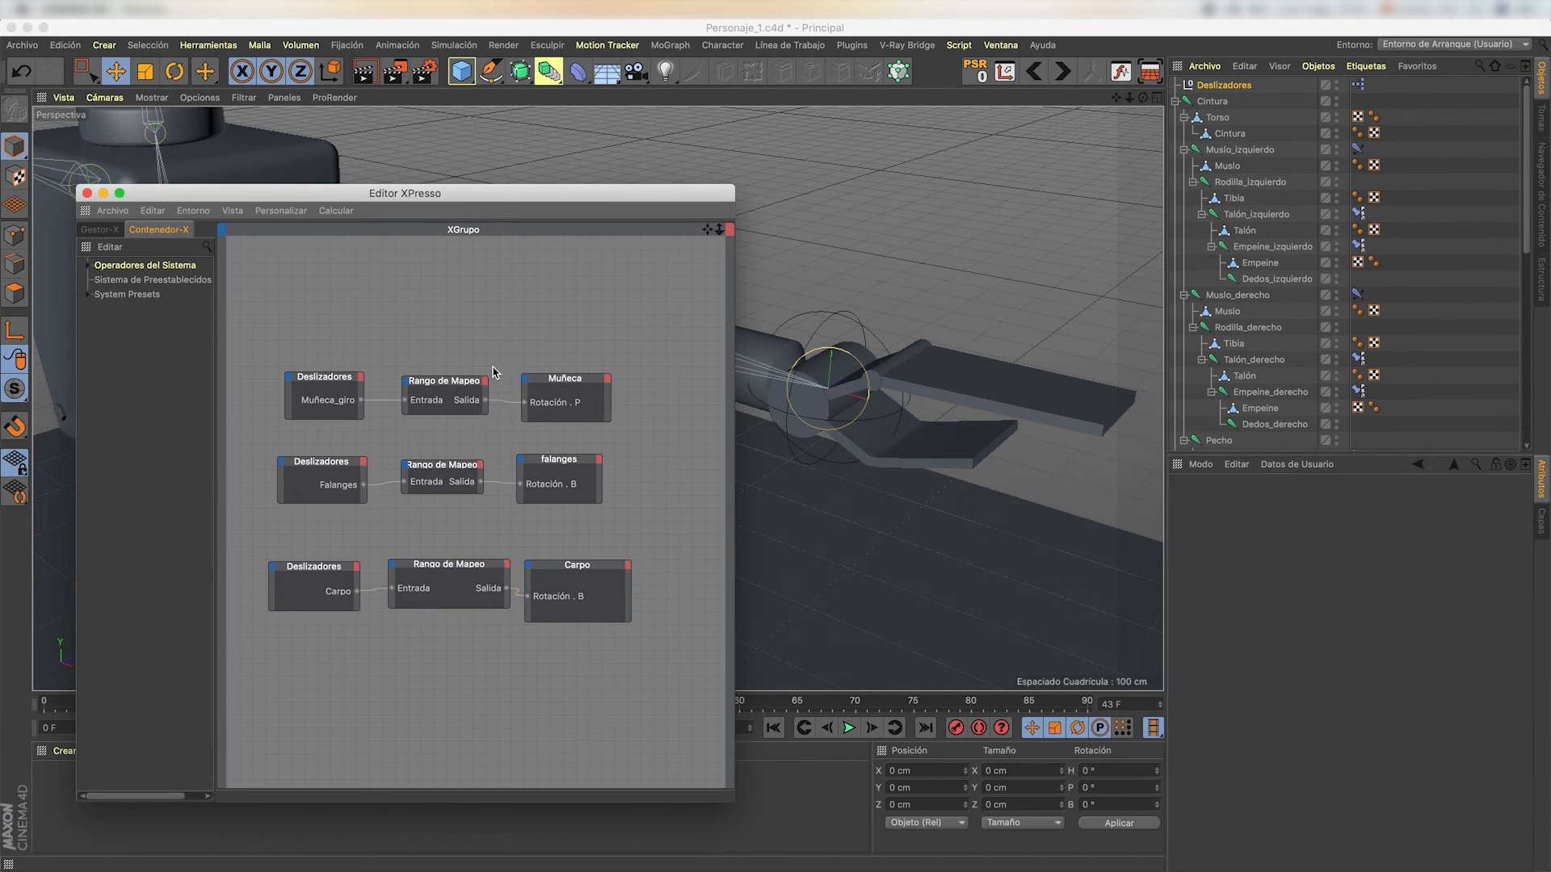
pyautogui.moveTo(495, 364); pyautogui.dragTo(515, 289, button='middle')
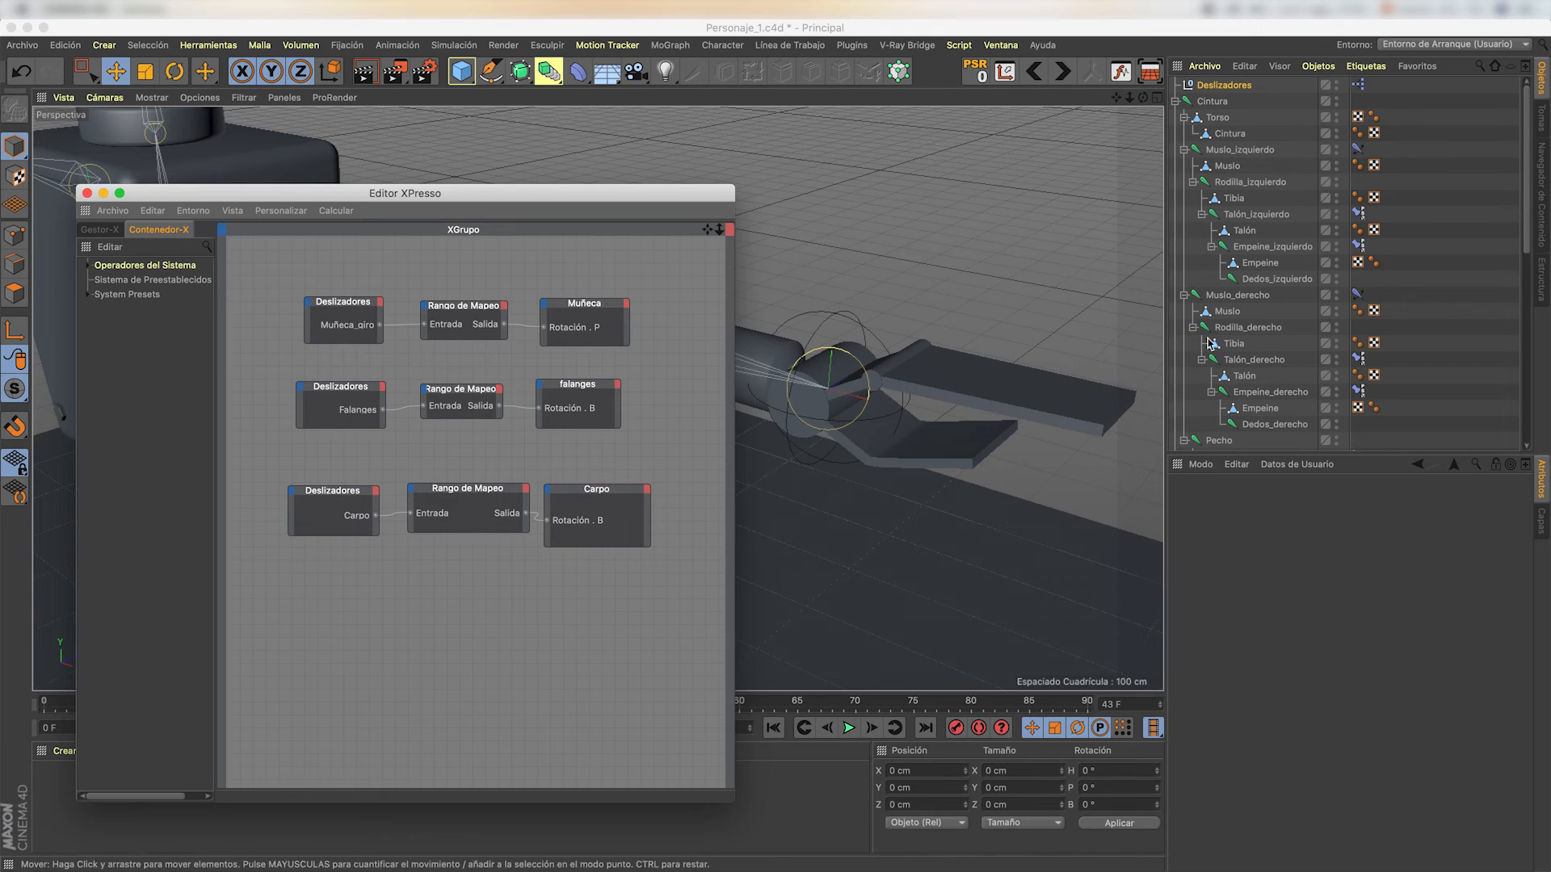
pyautogui.moveTo(1195, 85); pyautogui.dragTo(363, 658)
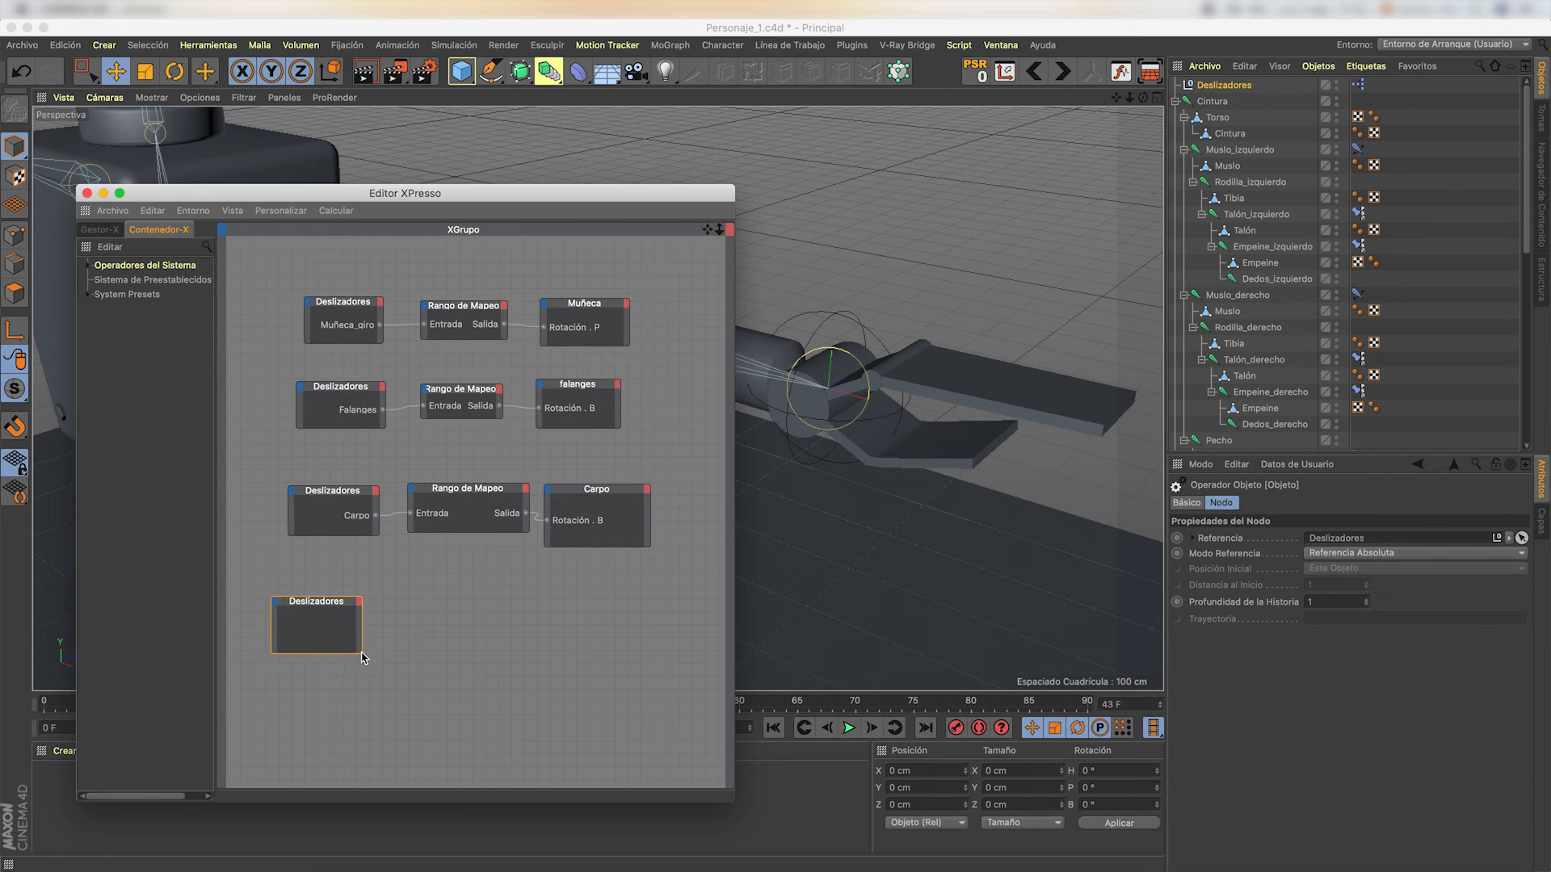
# - Add a Rango de Mapeo node beside the Deslizadores node in the fourth row
pyautogui.rightClick(419, 624)
pyautogui.moveTo(452, 629)
pyautogui.moveTo(602, 631)
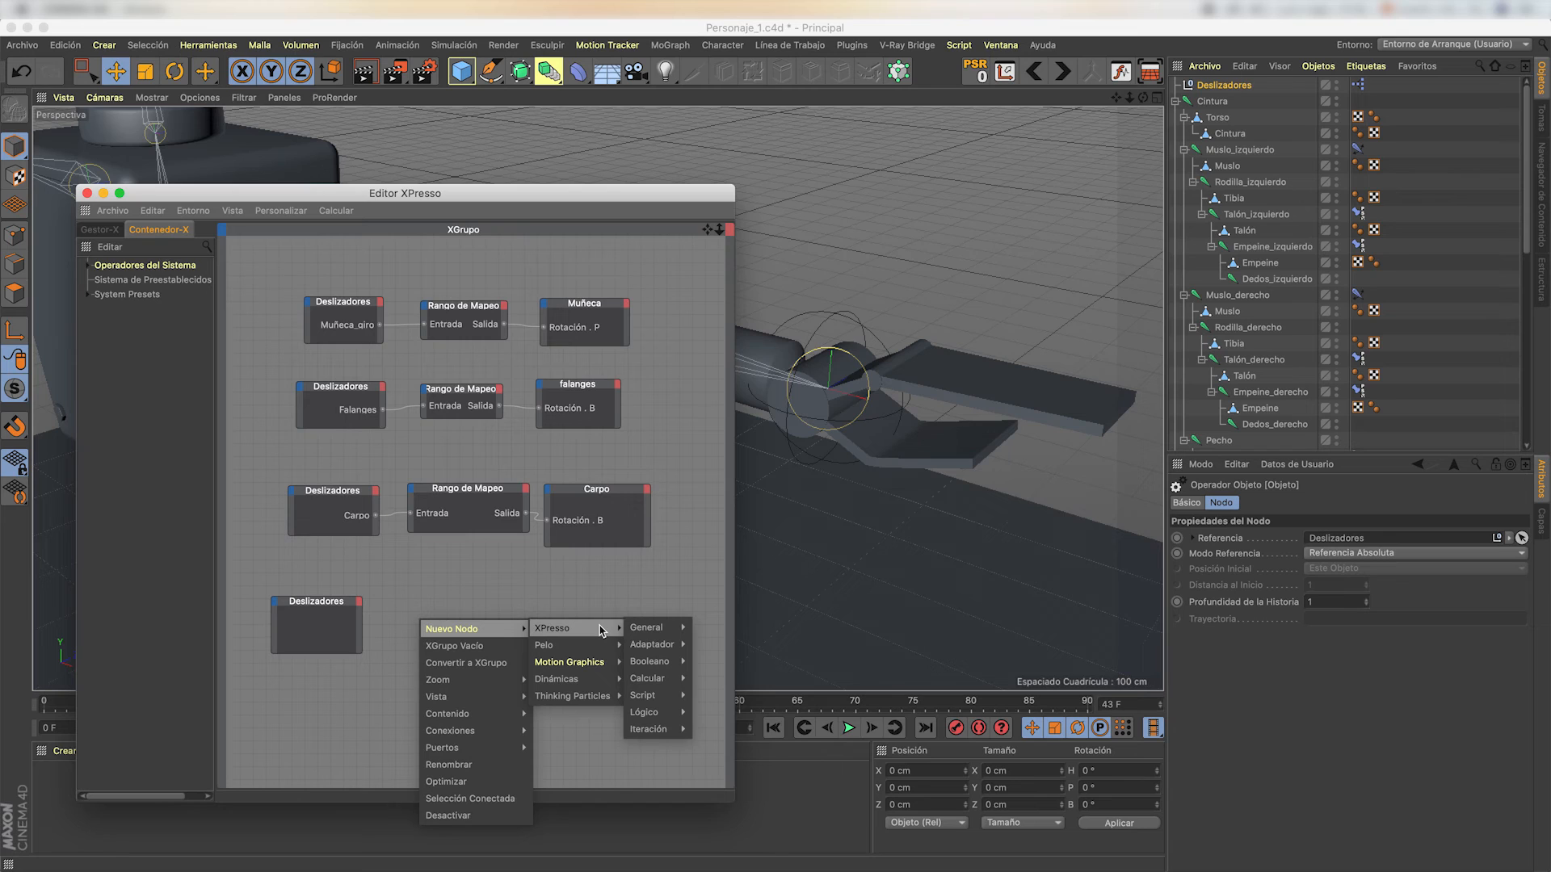
pyautogui.moveTo(655, 629)
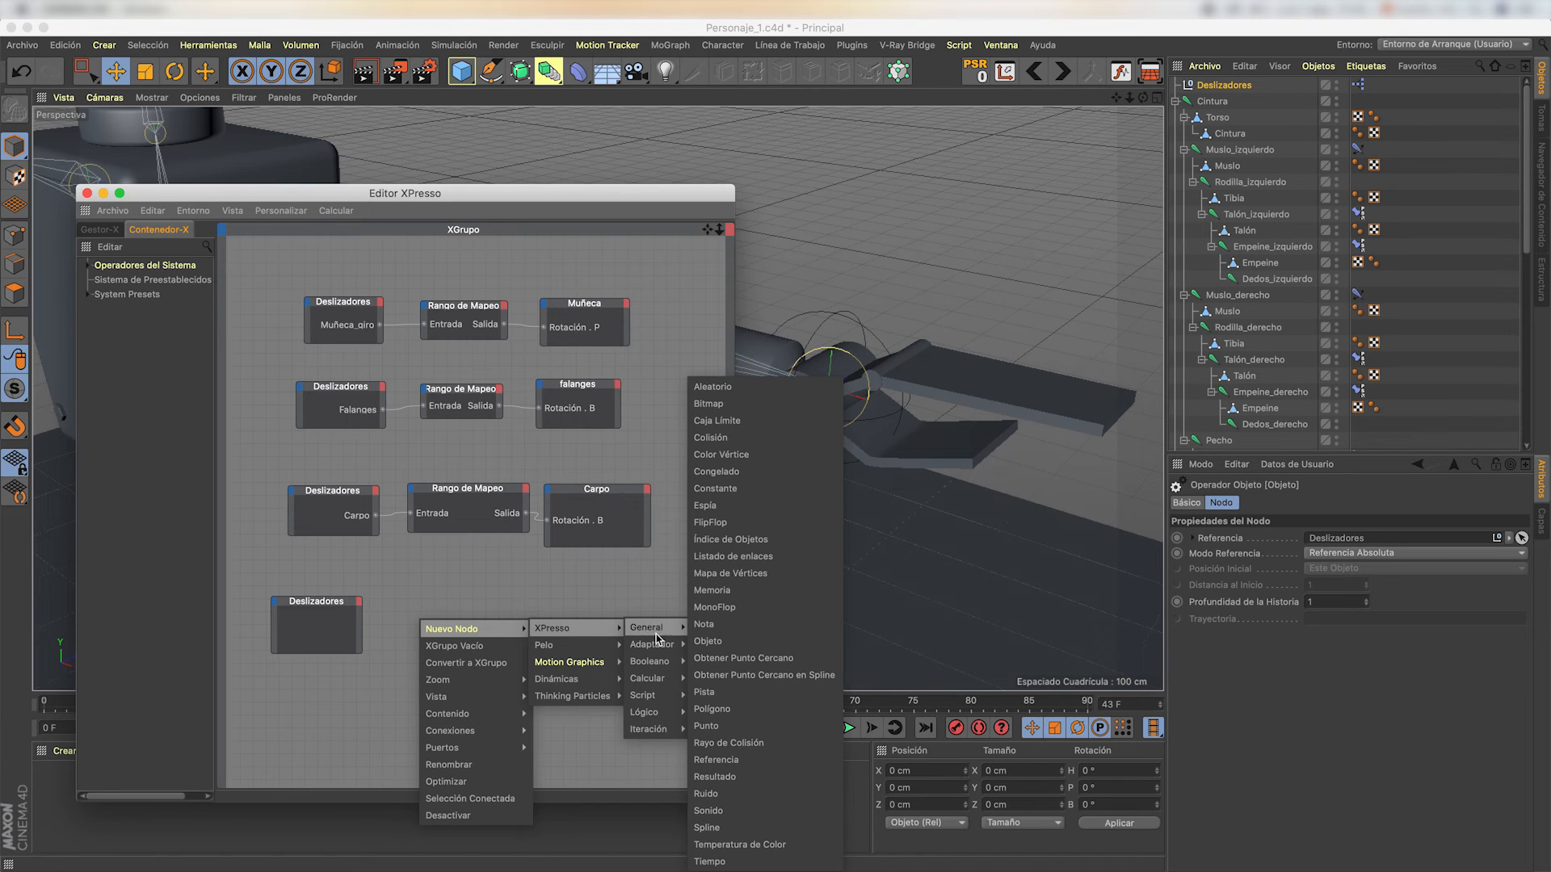
pyautogui.moveTo(663, 683)
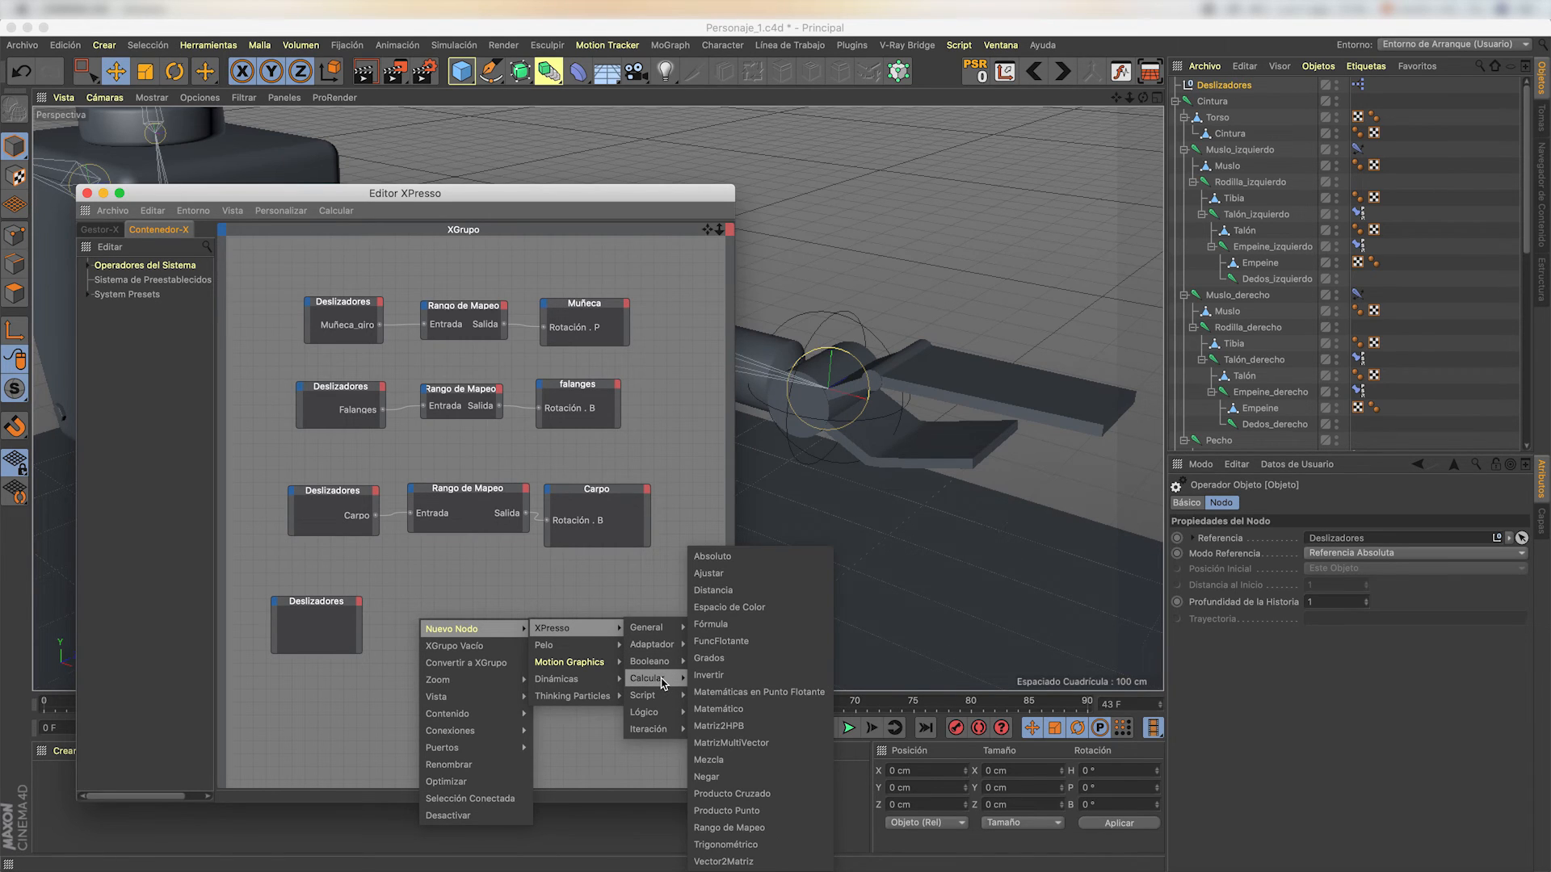
pyautogui.click(743, 827)
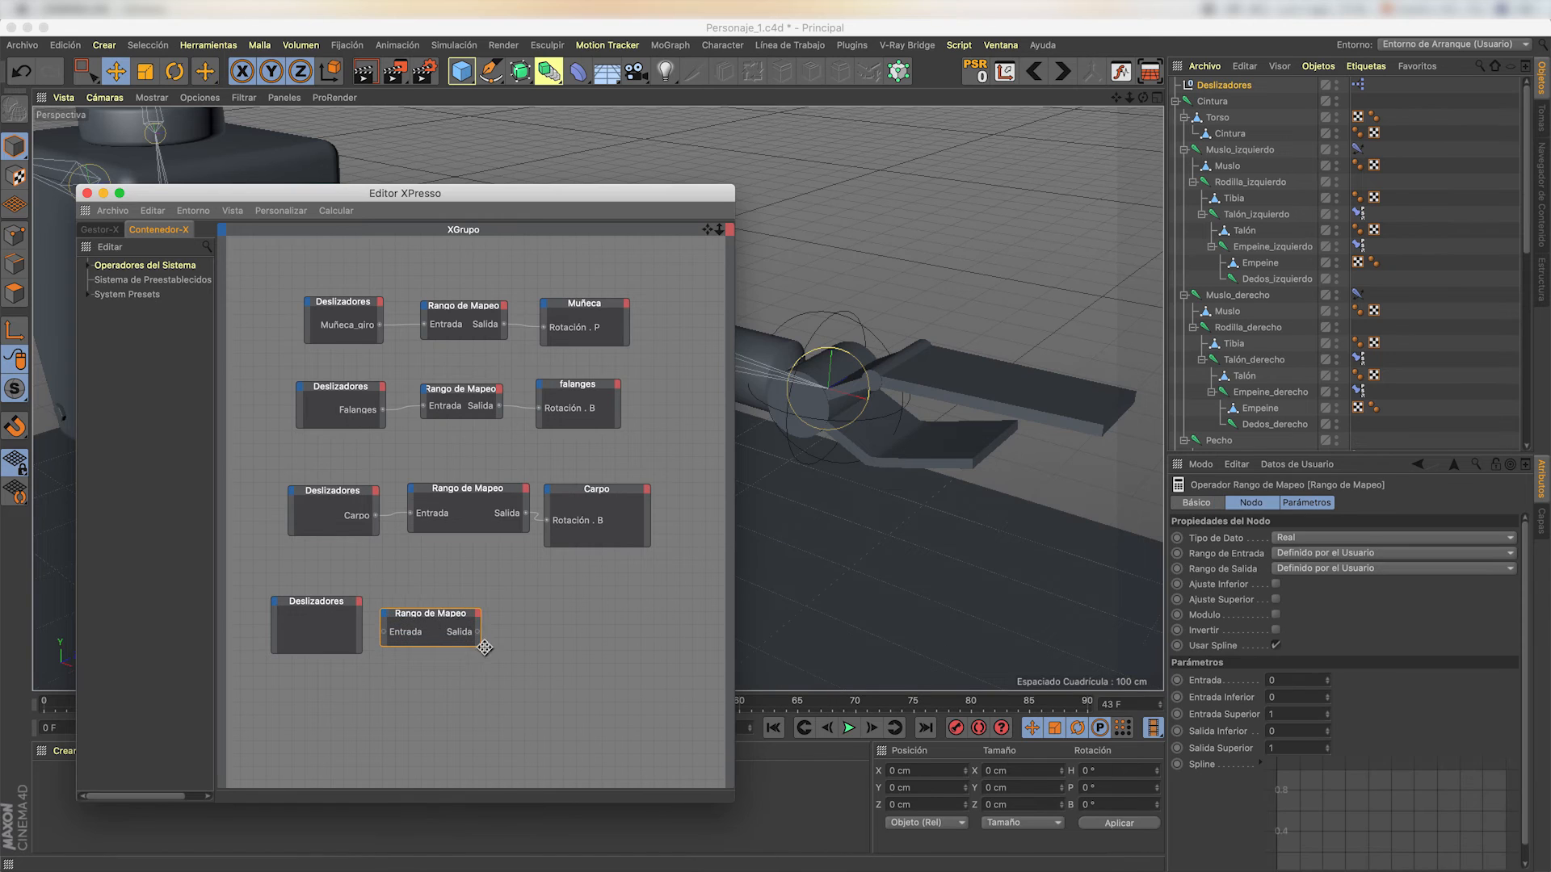
pyautogui.moveTo(454, 619); pyautogui.dragTo(474, 614)
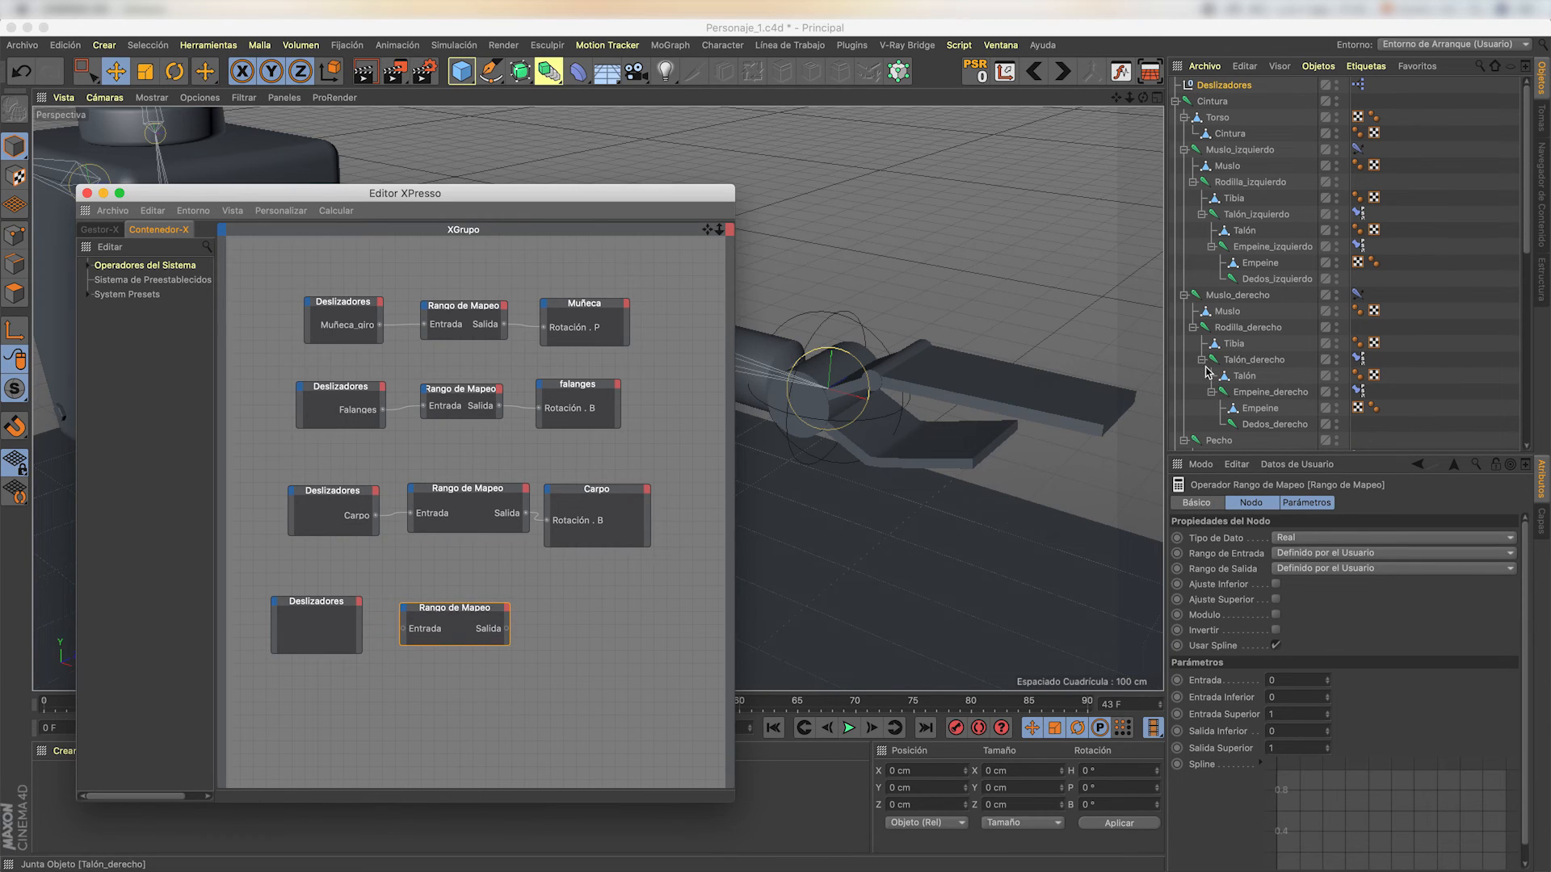
# - Add the left hand's Pulgar object as a node beside the Rango de Mapeo node in the fourth row
pyautogui.click(846, 404)
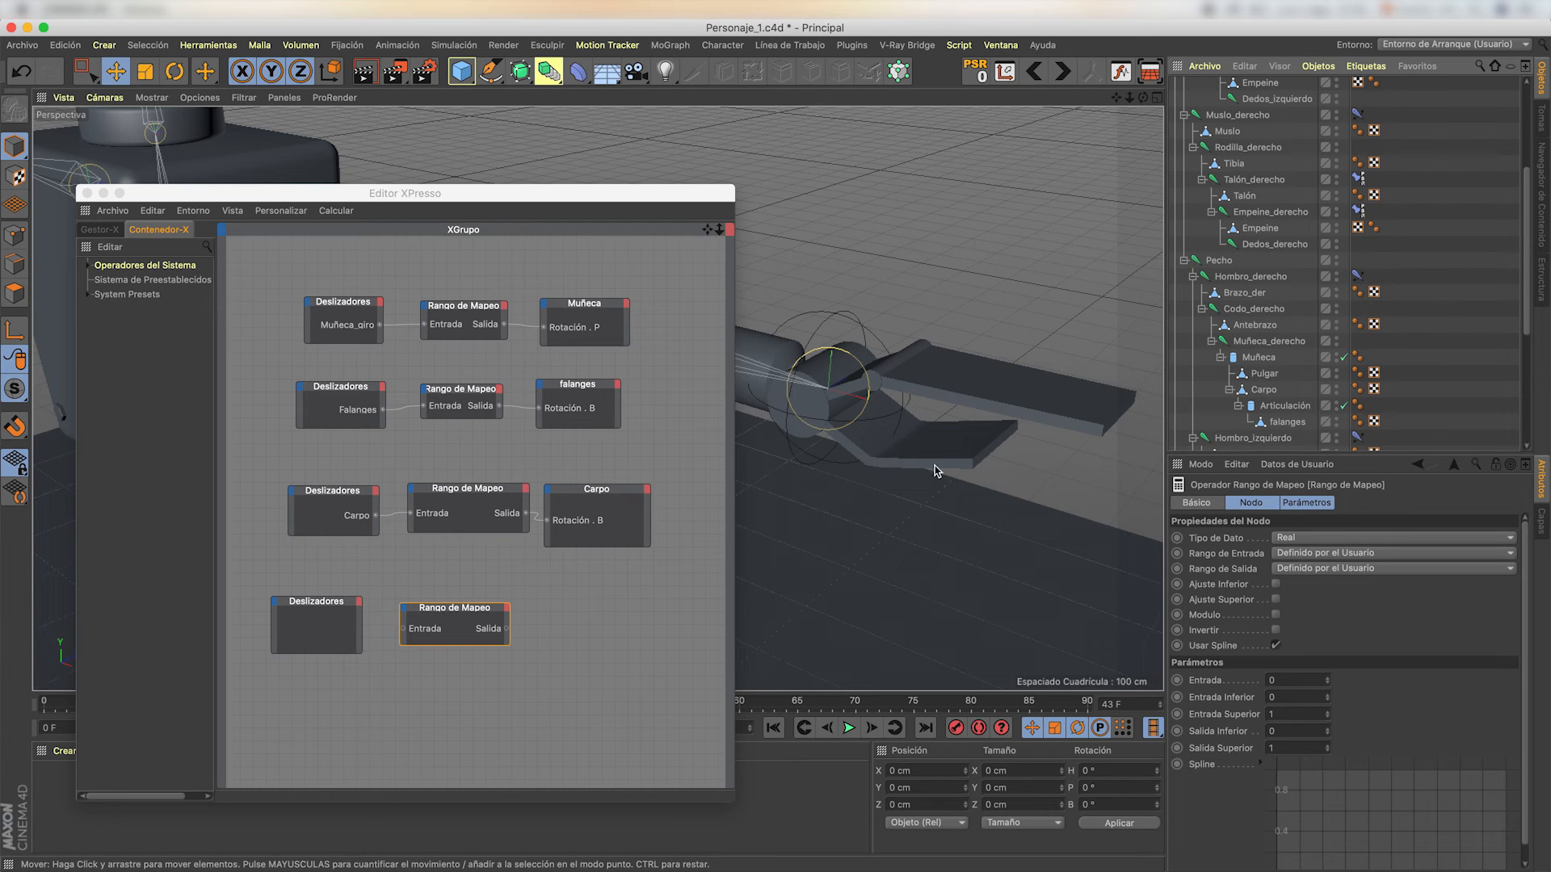
pyautogui.click(967, 461)
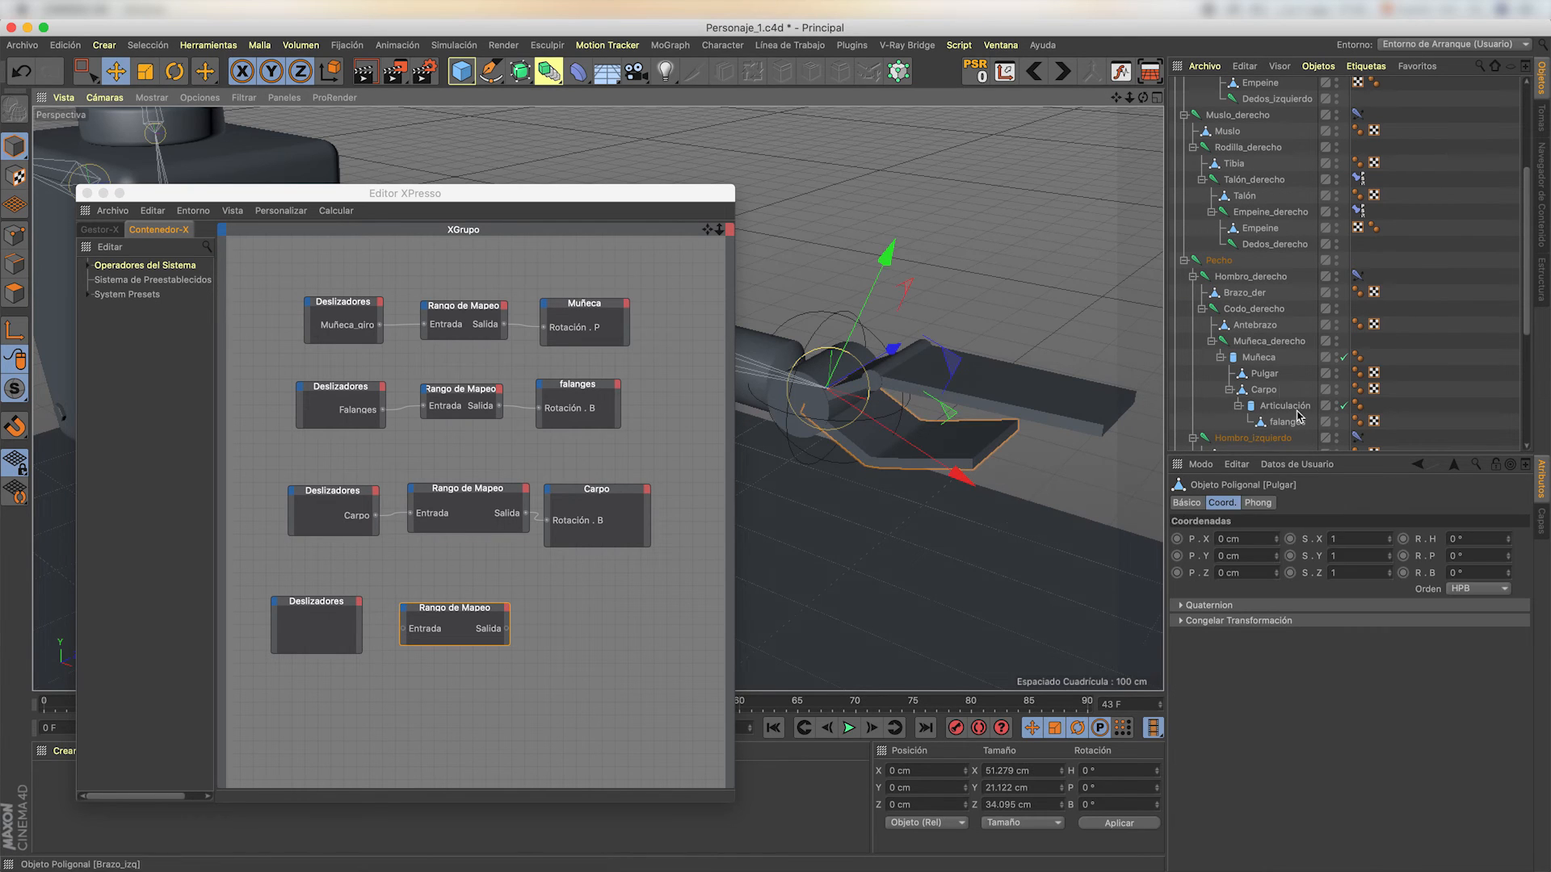
pyautogui.scroll(-5, 1284, 303)
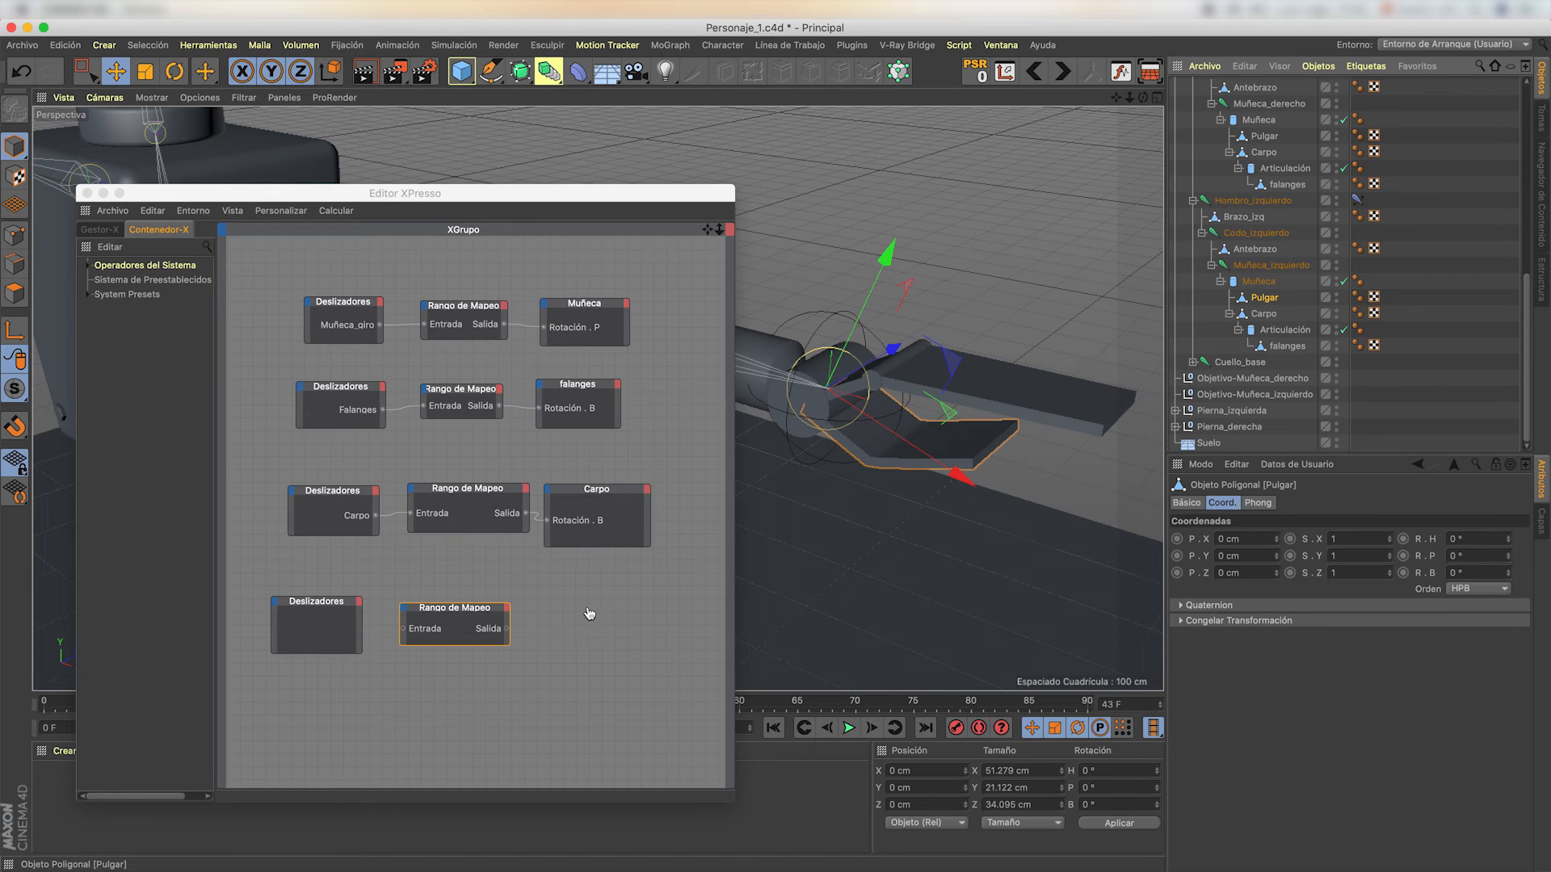
pyautogui.moveTo(572, 615); pyautogui.dragTo(577, 617)
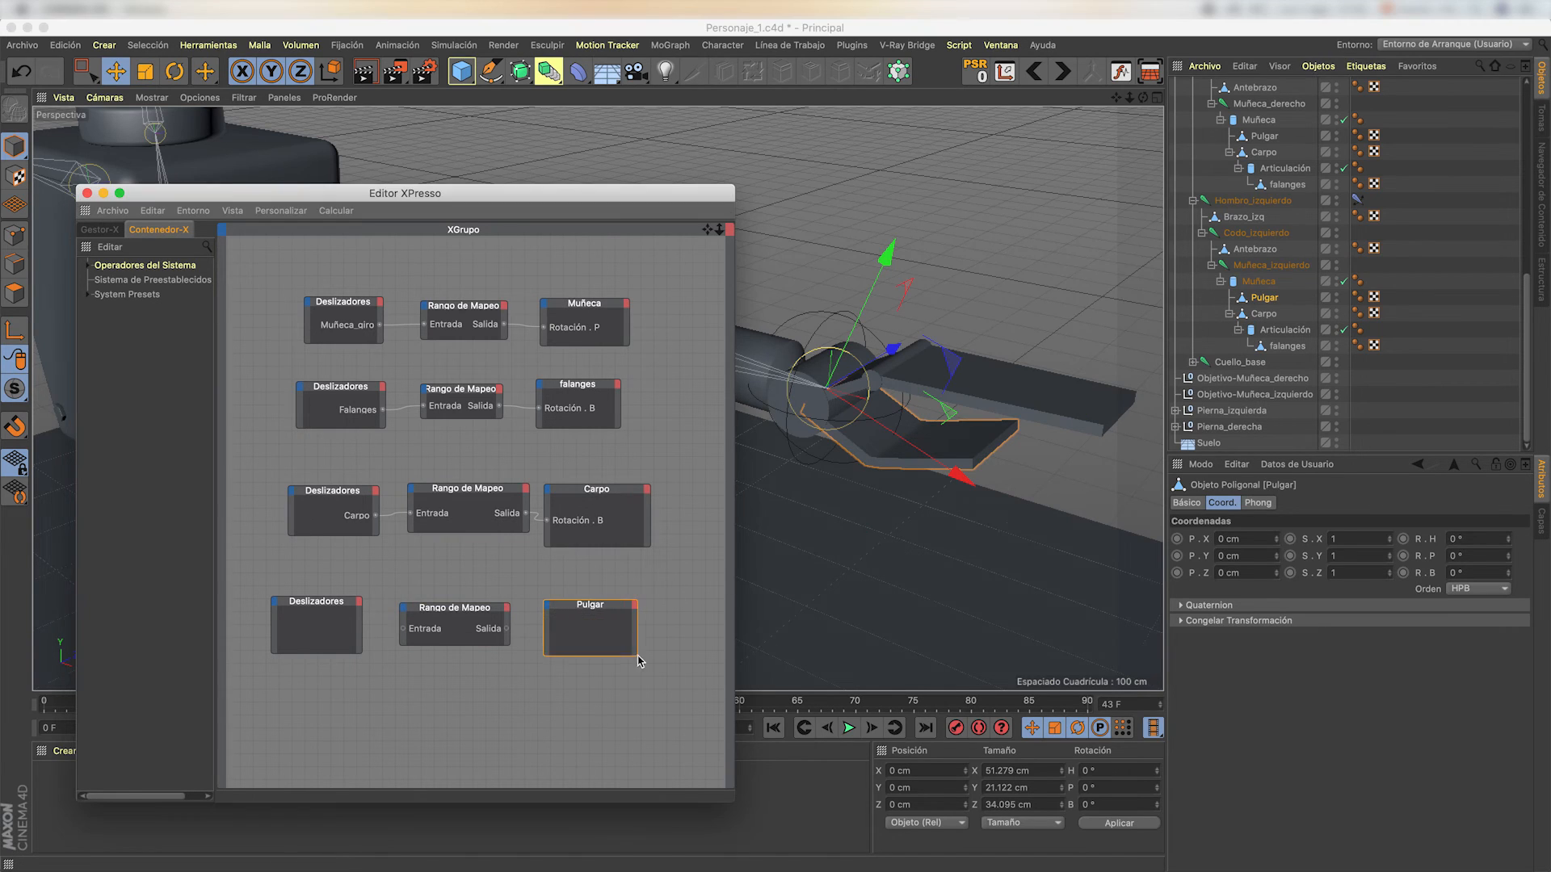
pyautogui.click(357, 603)
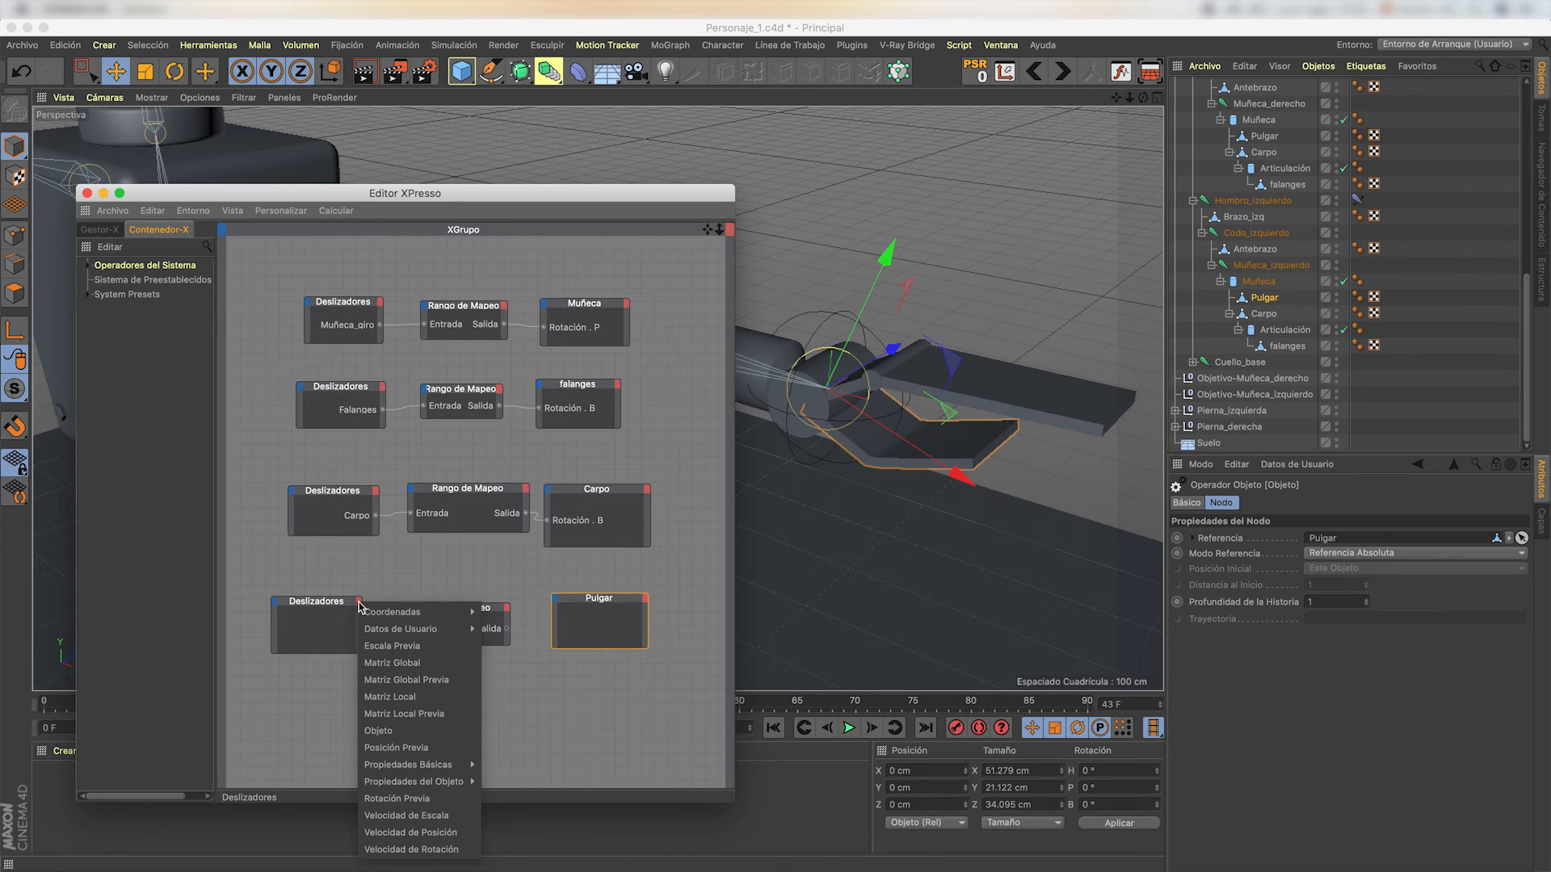
pyautogui.moveTo(436, 628)
pyautogui.moveTo(506, 630)
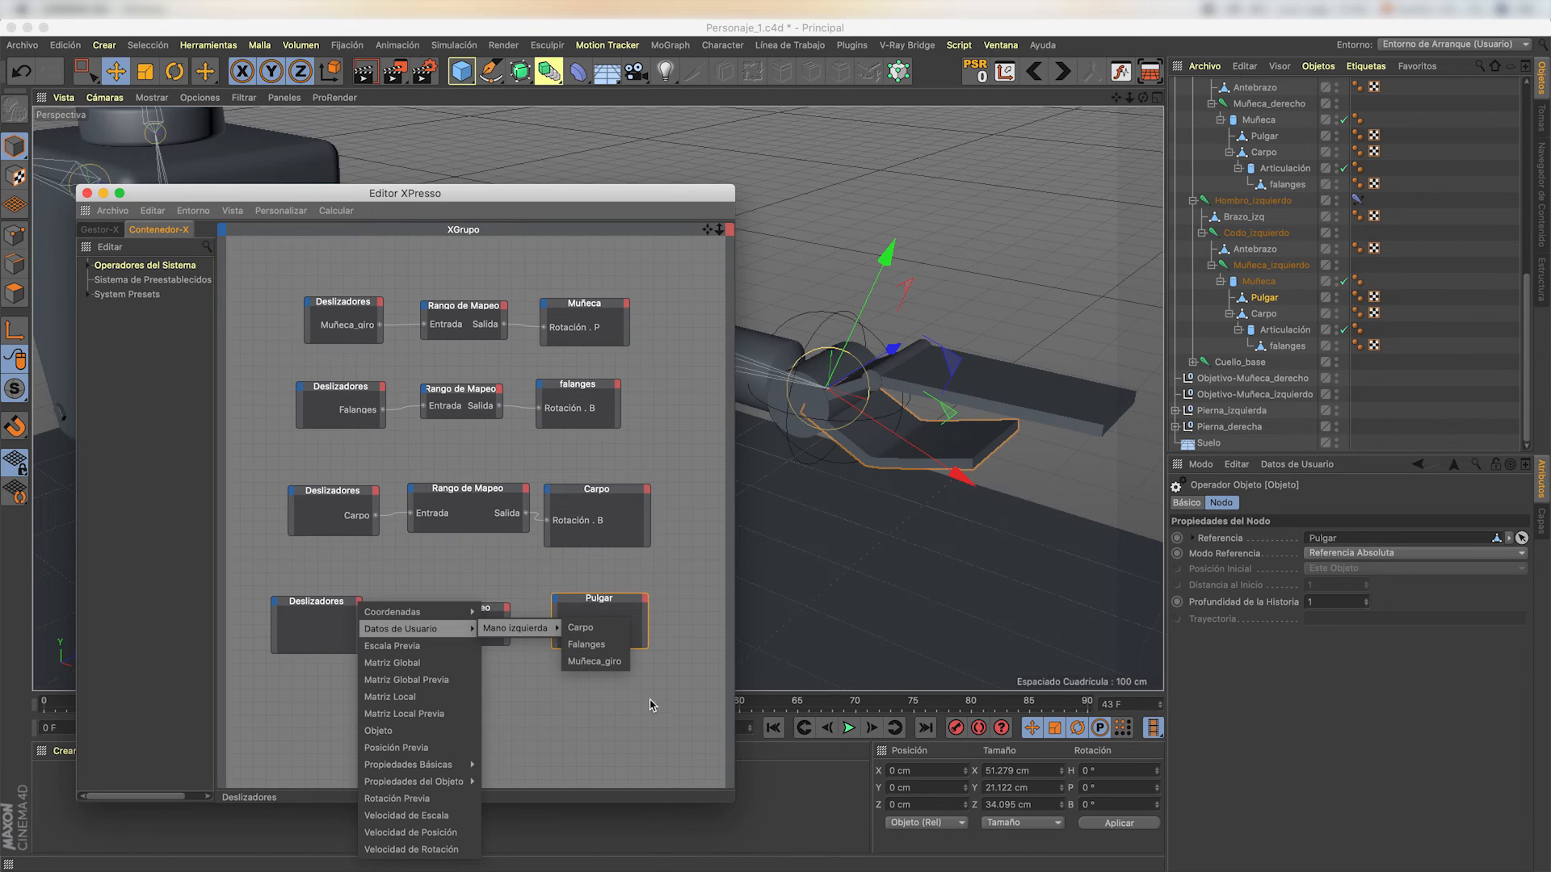
pyautogui.click(565, 694)
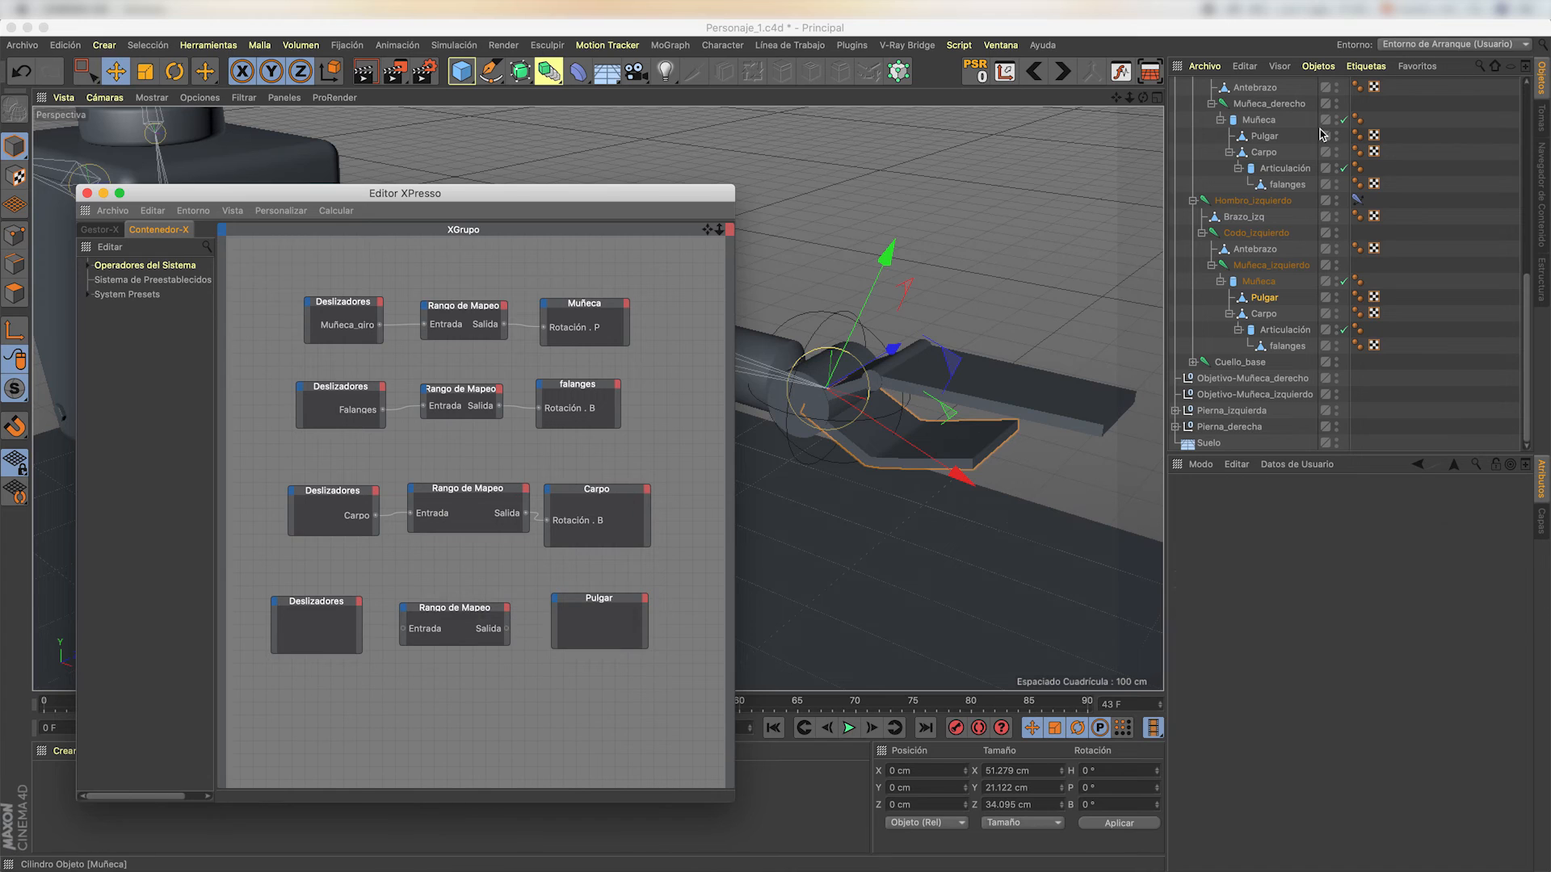
# - Add a user data entry named Pulgar to the Deslizadores null's Mano izquierda group, with the Deslizador Punto Flotante interface
pyautogui.scroll(10, 1236, 185)
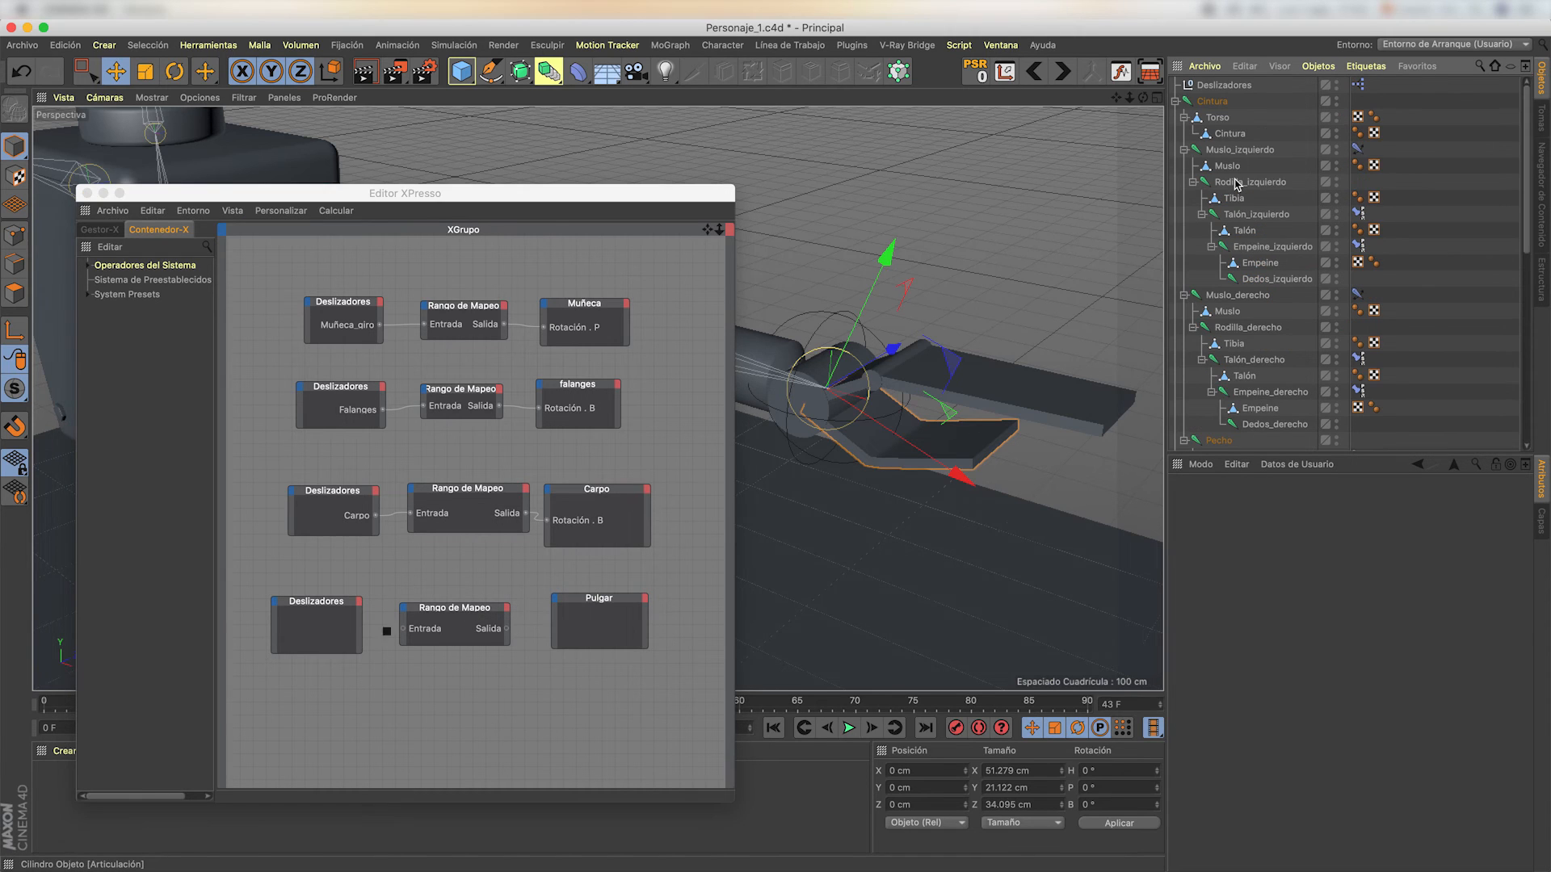
pyautogui.click(1223, 84)
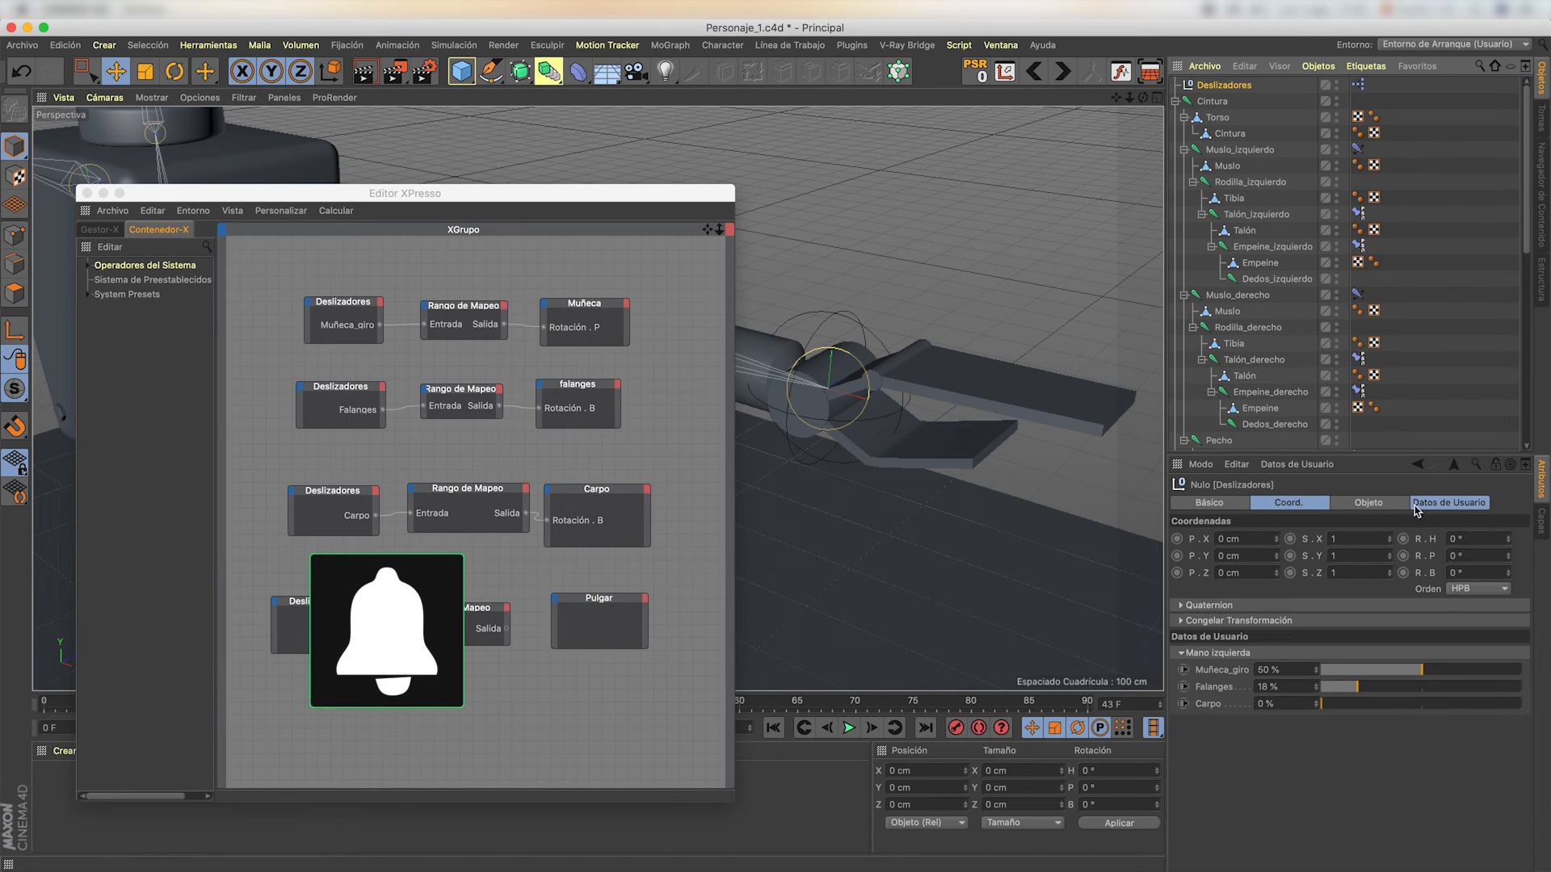
pyautogui.click(1296, 464)
pyautogui.click(1322, 500)
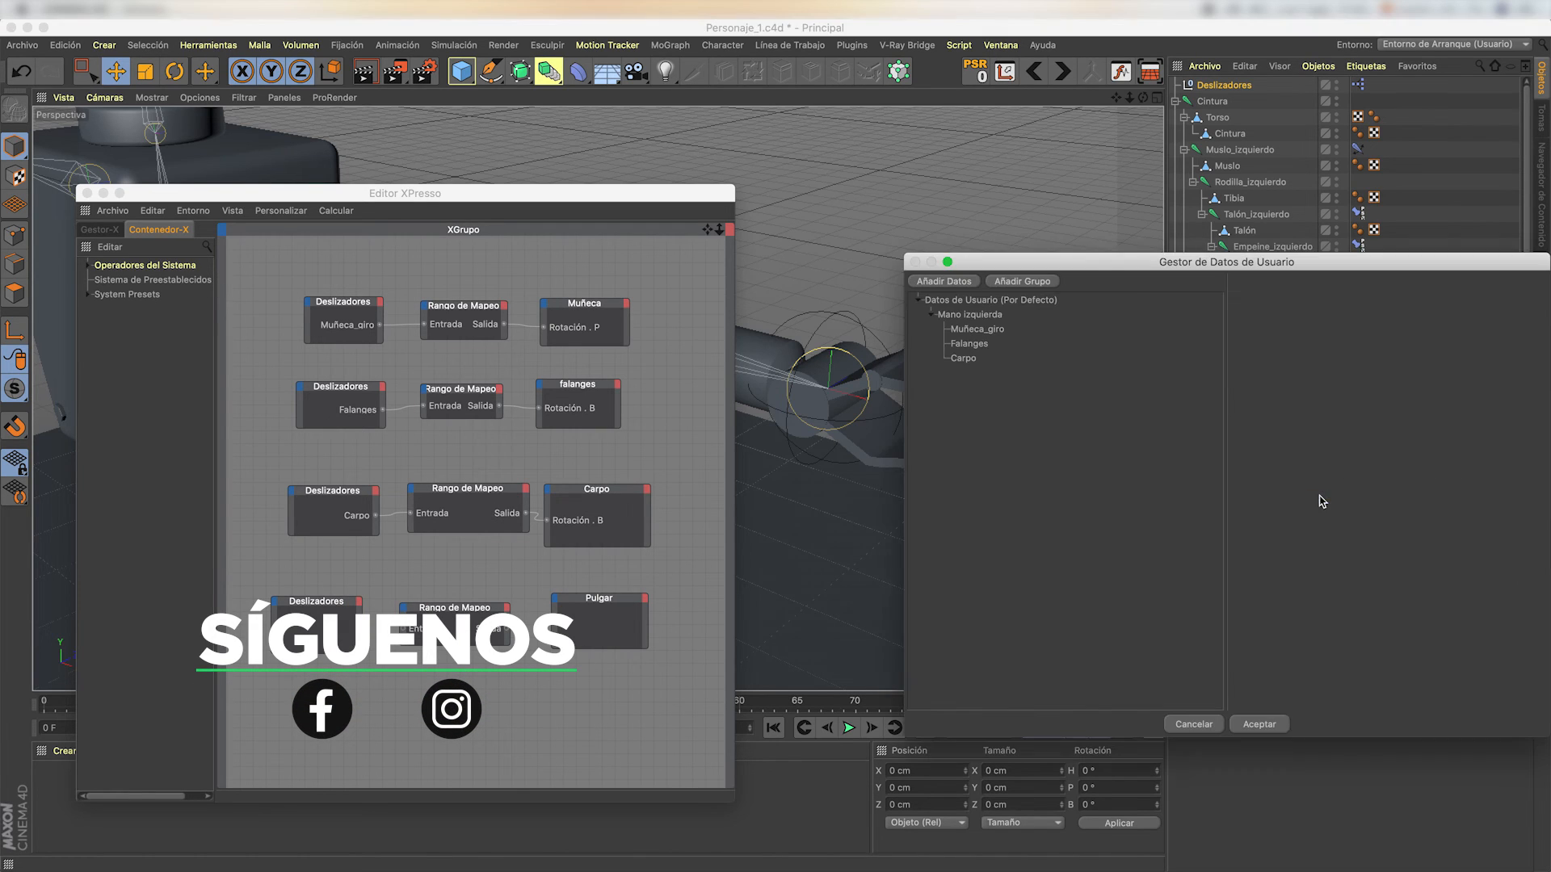
pyautogui.click(969, 314)
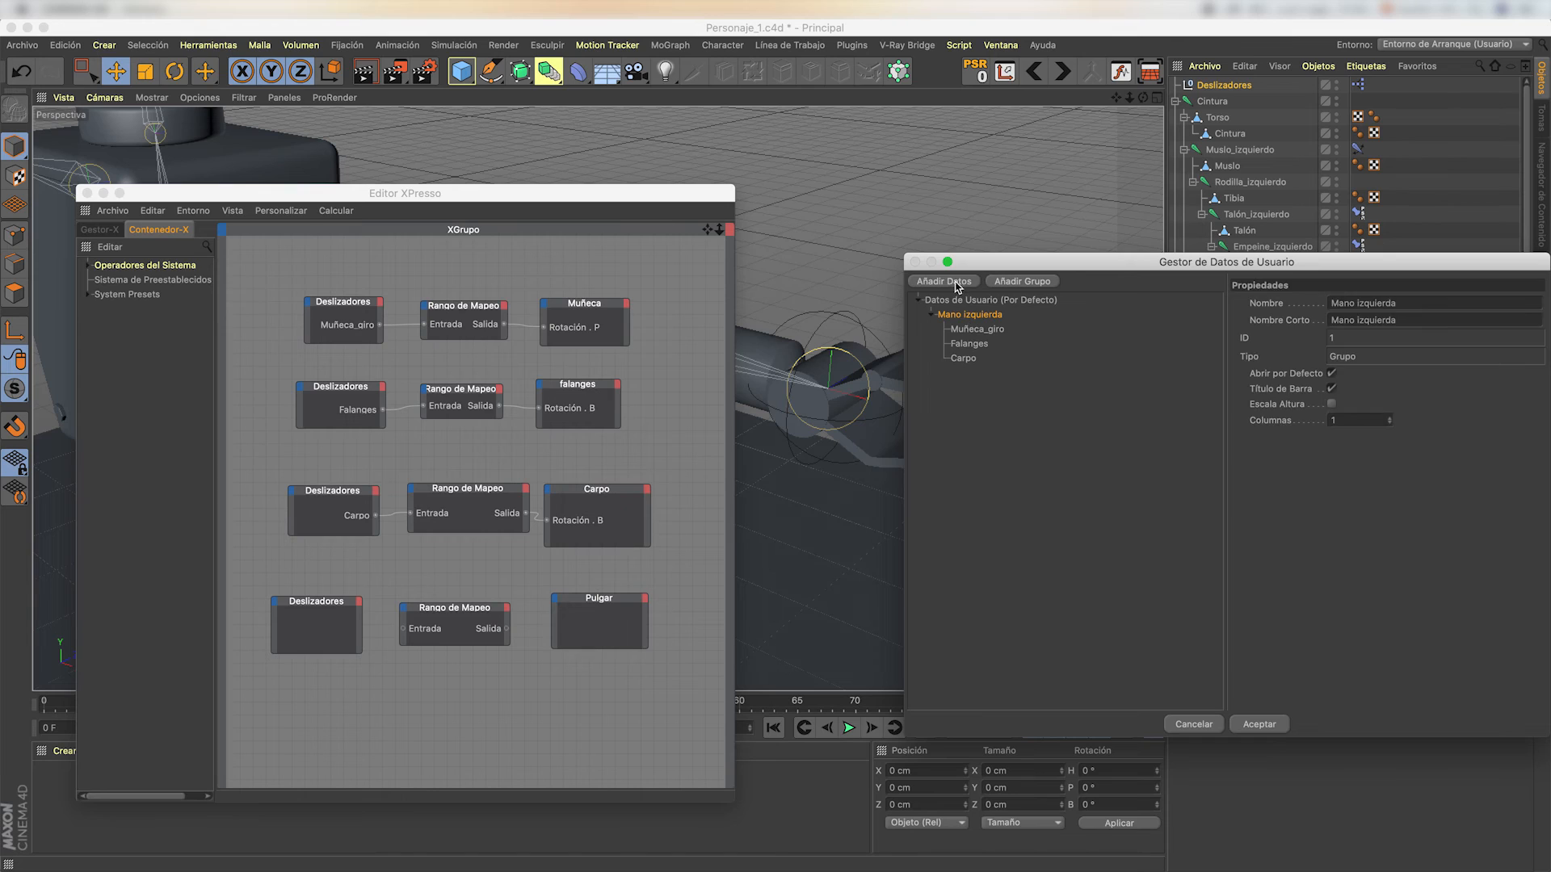
pyautogui.click(943, 281)
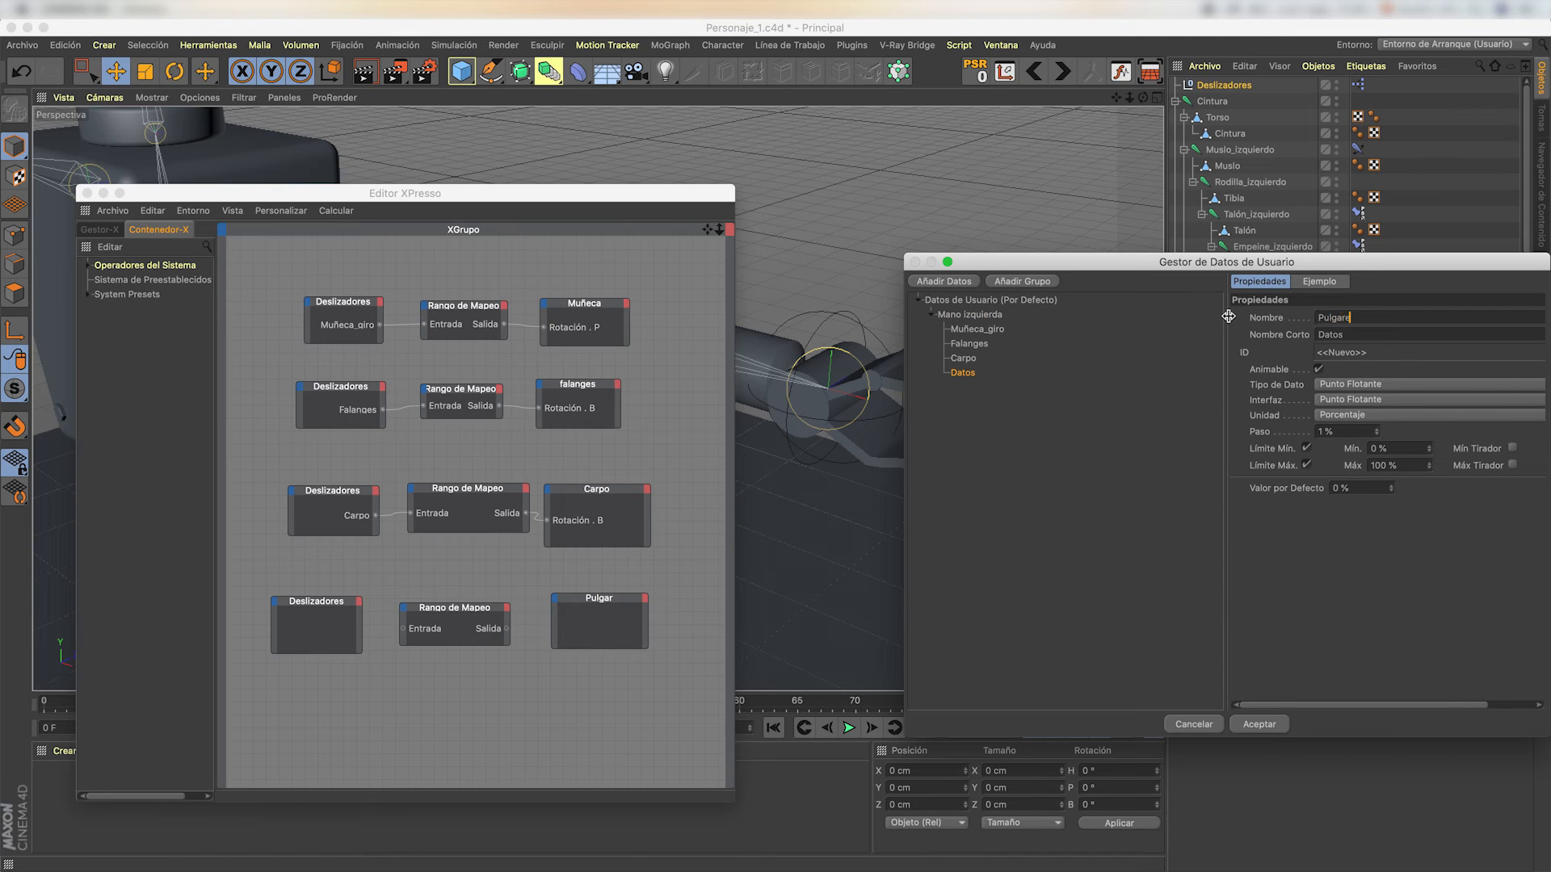
pyautogui.click(1363, 401)
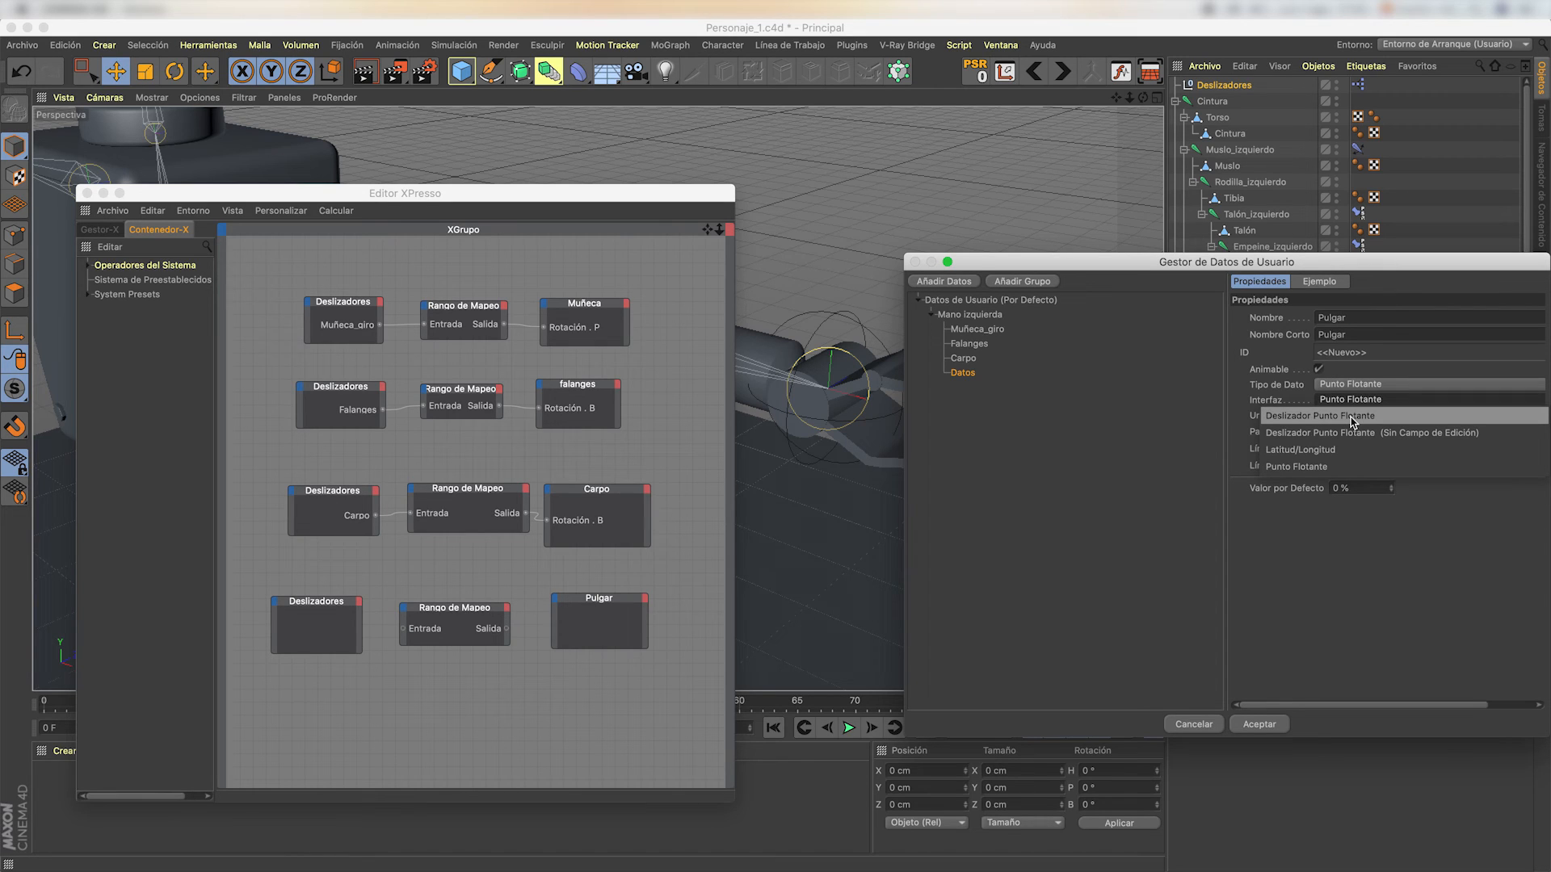
pyautogui.click(1354, 417)
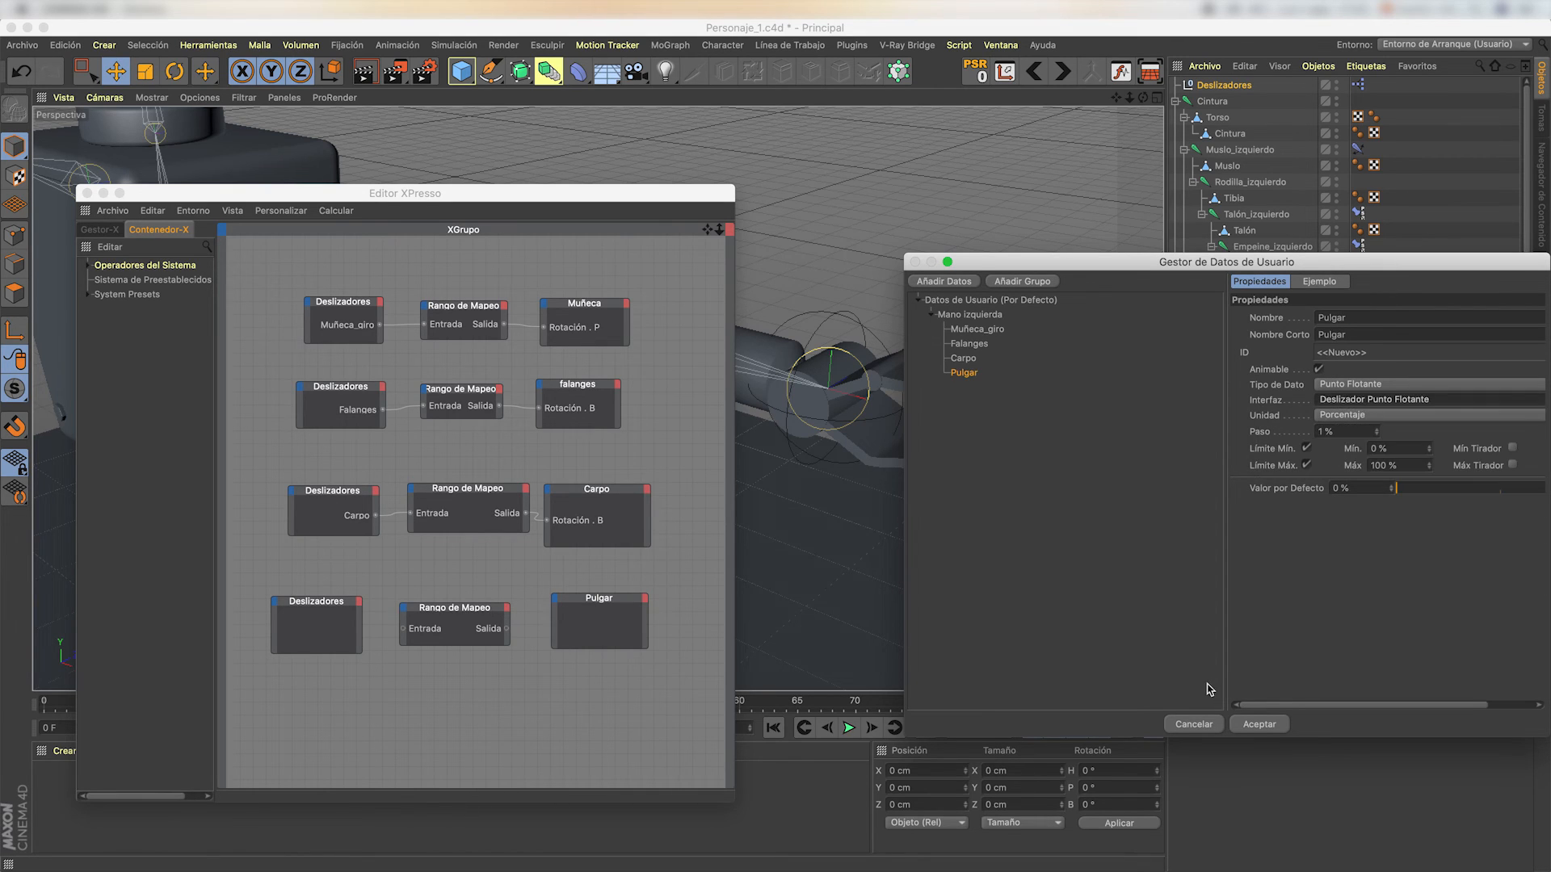
pyautogui.click(1260, 725)
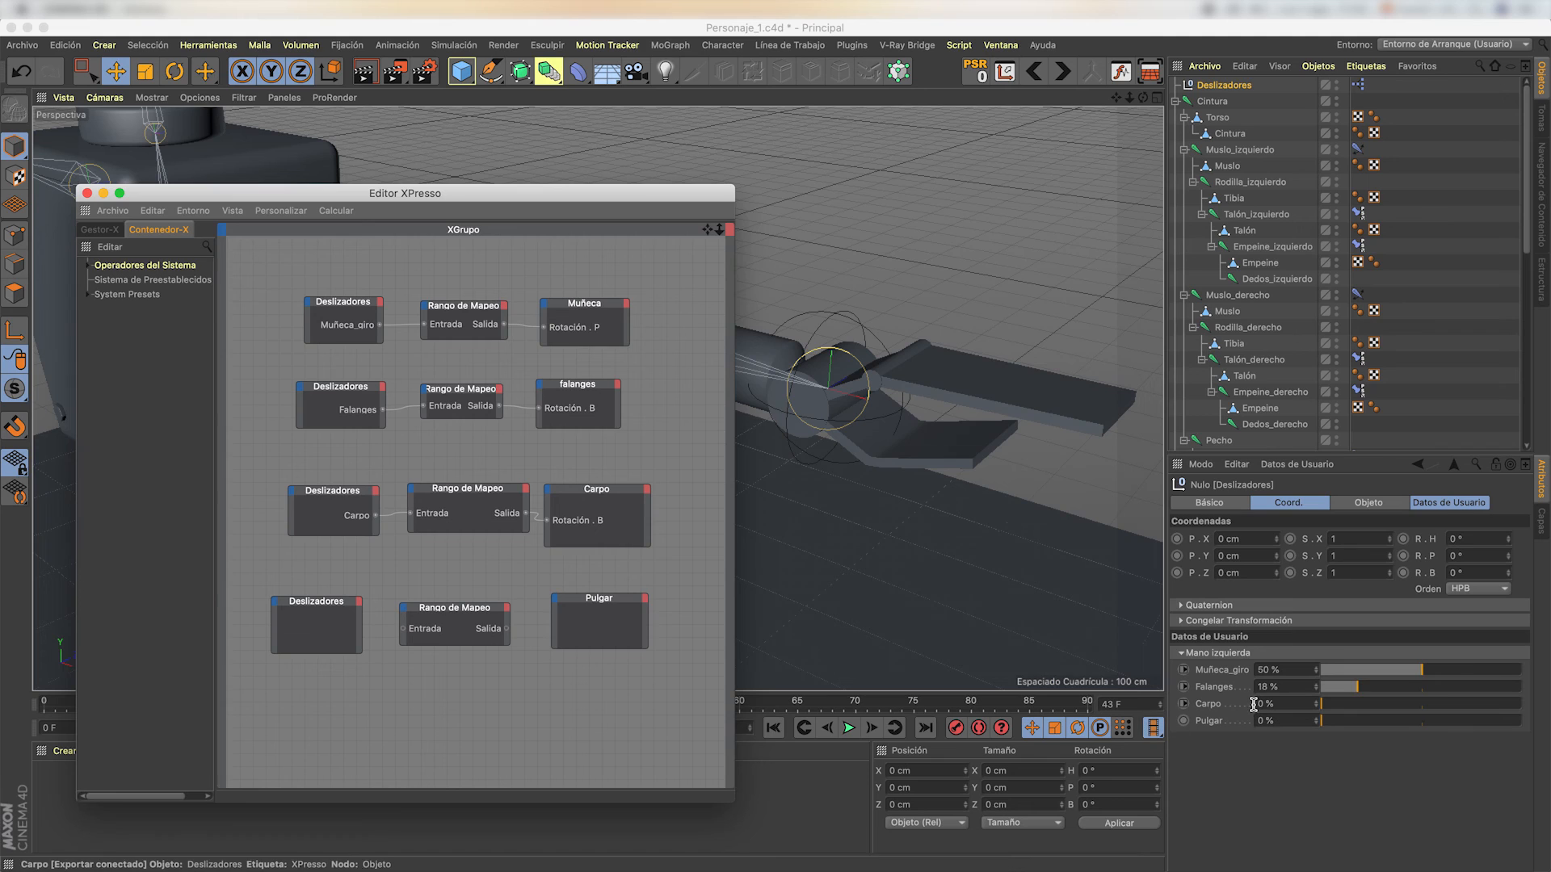
# - Add the Pulgar user data as an output port on the fourth row's Deslizadores node
pyautogui.click(344, 606)
pyautogui.click(358, 608)
pyautogui.moveTo(395, 618)
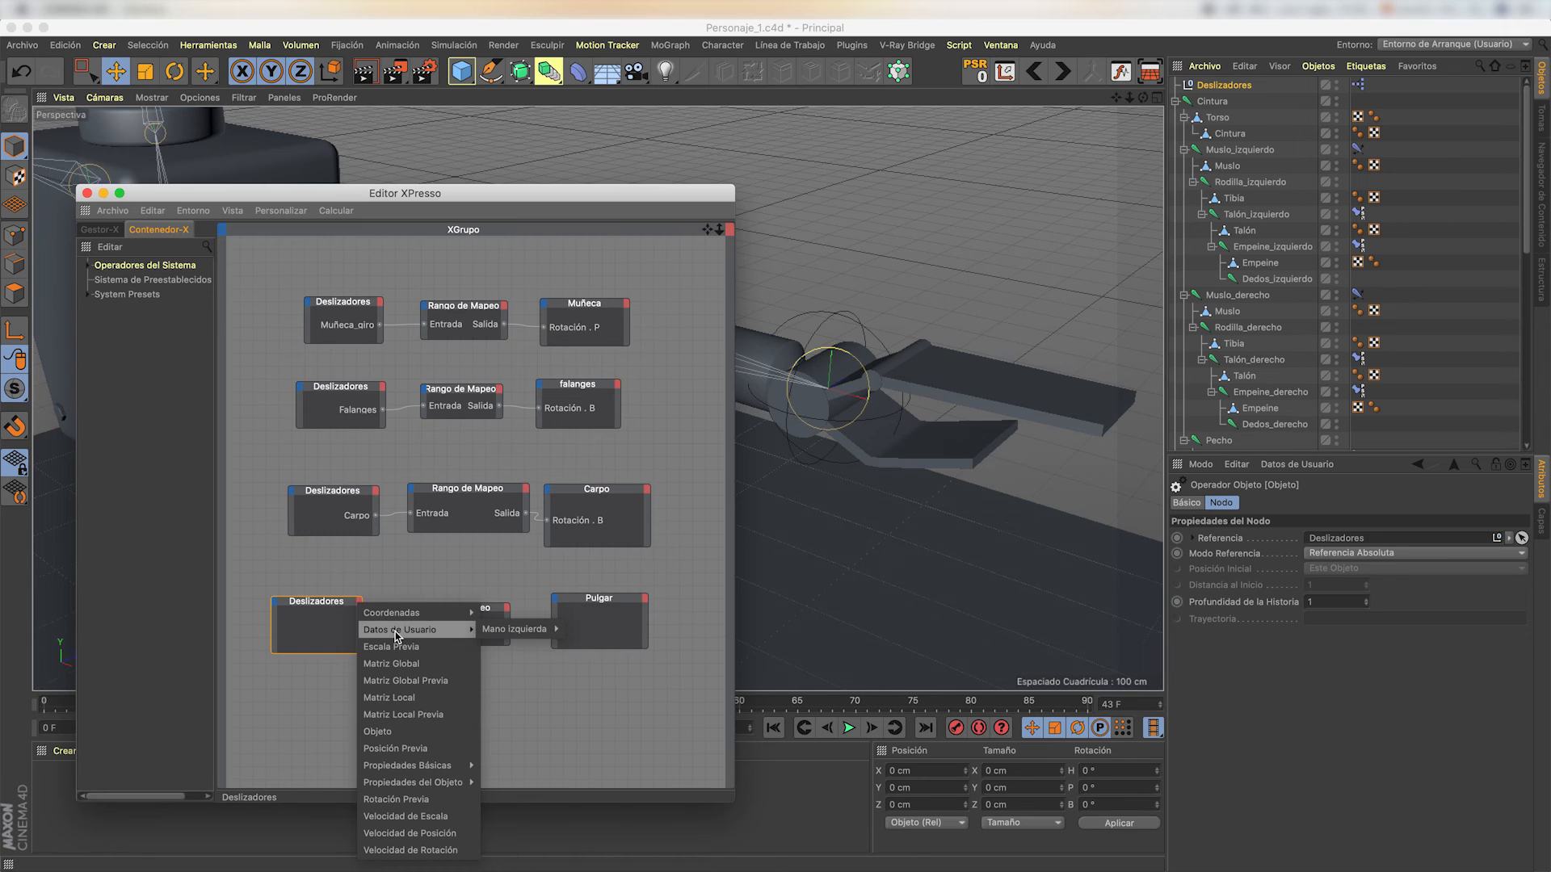
pyautogui.moveTo(517, 629)
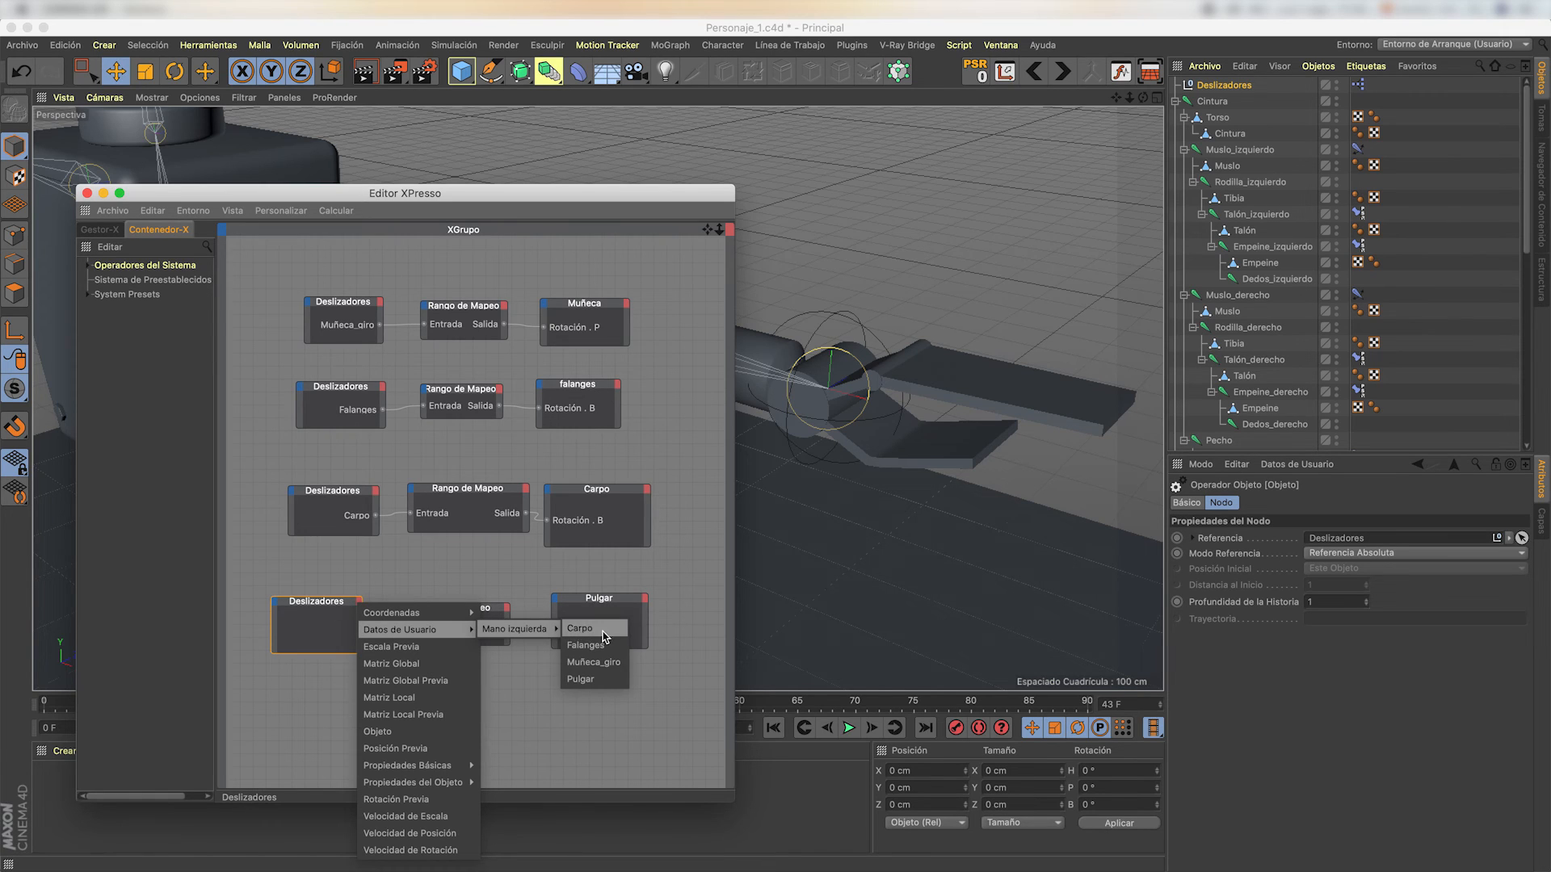
pyautogui.click(612, 688)
# - Add a Rotación . B input port to the Pulgar node and wire the Pulgar slider through Rango de Mapeo into it
pyautogui.click(555, 599)
pyautogui.moveTo(569, 623)
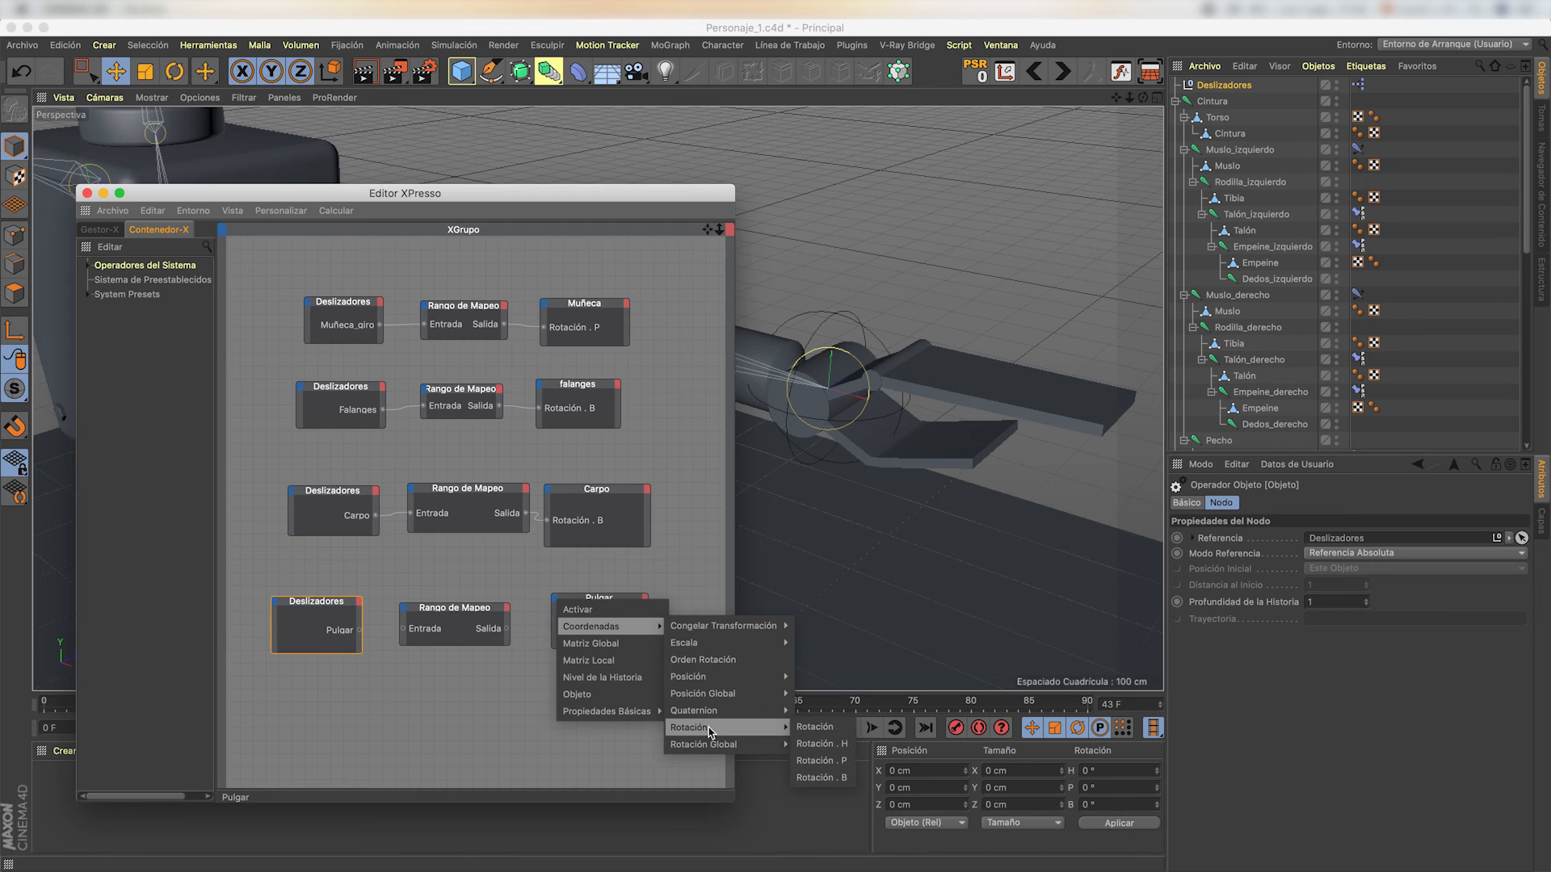
pyautogui.moveTo(727, 728)
pyautogui.click(820, 777)
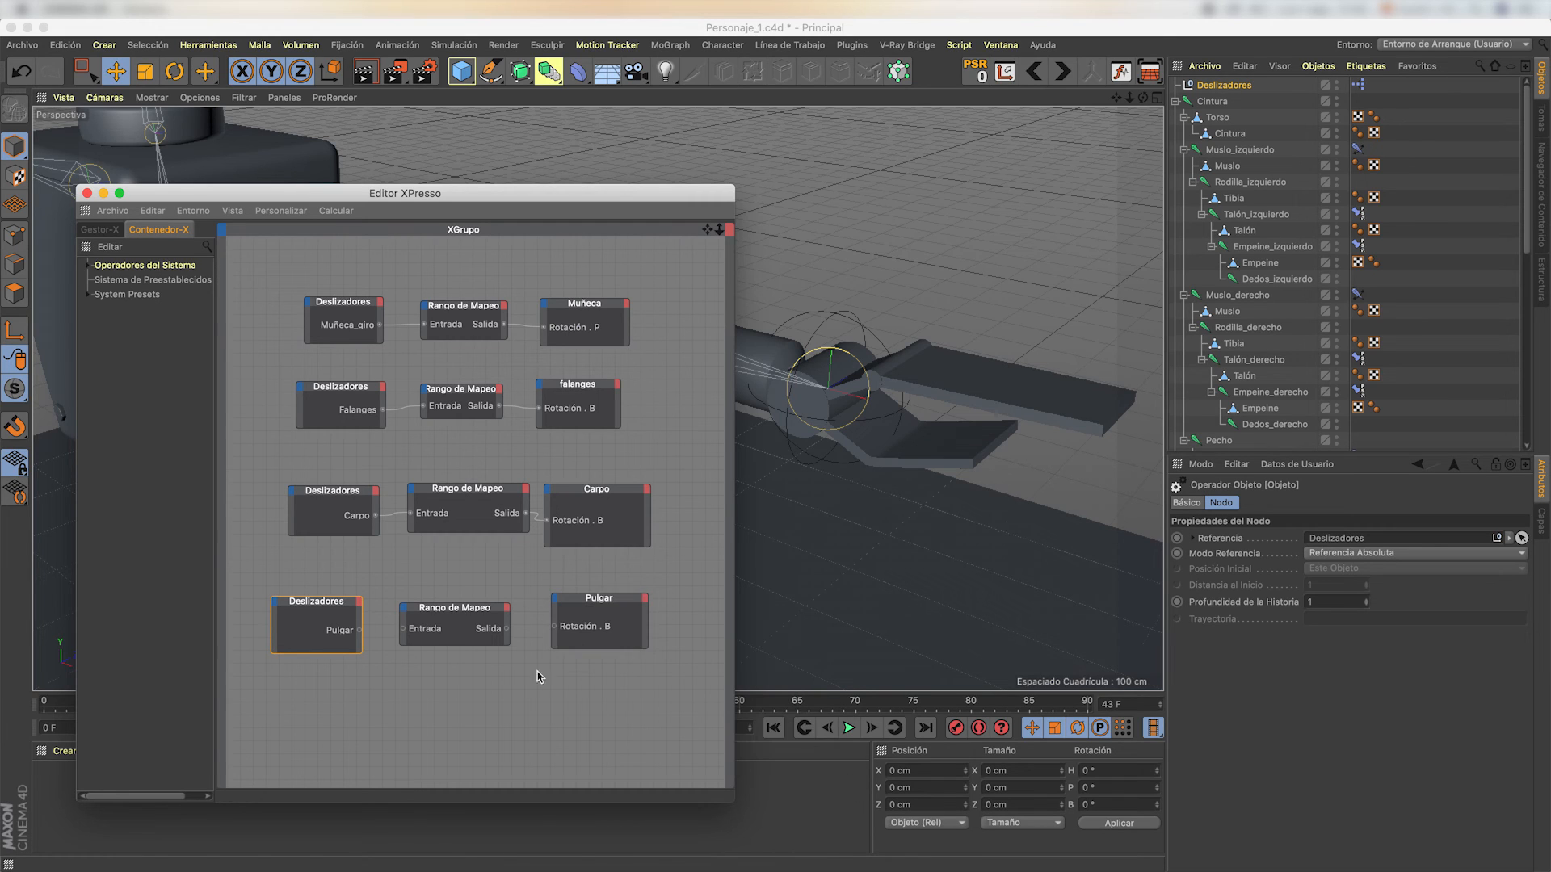
pyautogui.moveTo(352, 633); pyautogui.dragTo(403, 630)
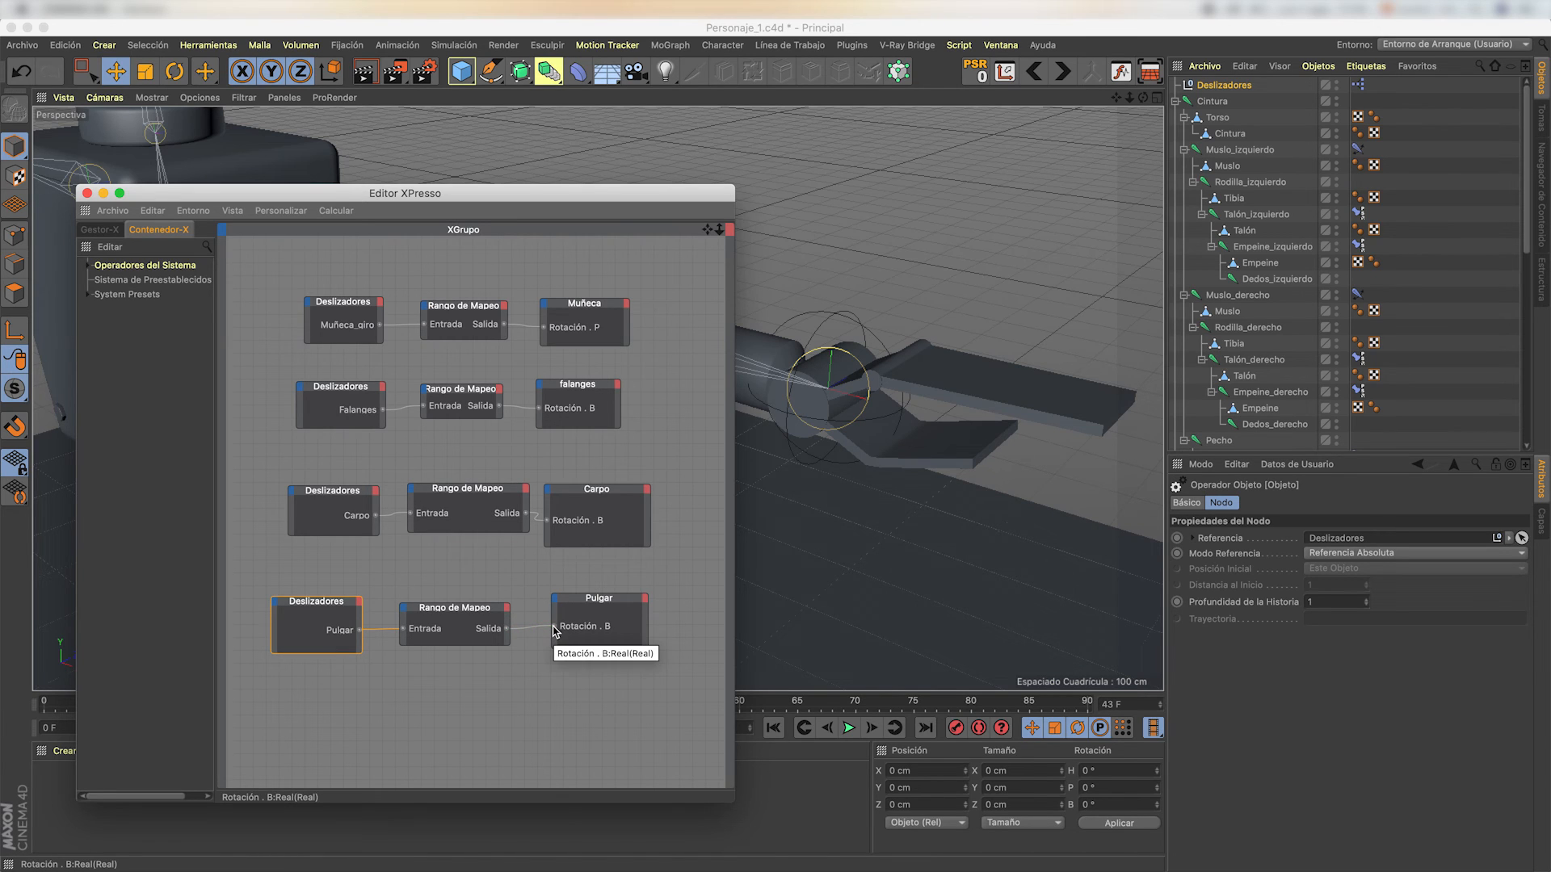
# - Test the Deslizadores null's Pulgar slider at 67 % and close the XPresso editor
pyautogui.click(1227, 85)
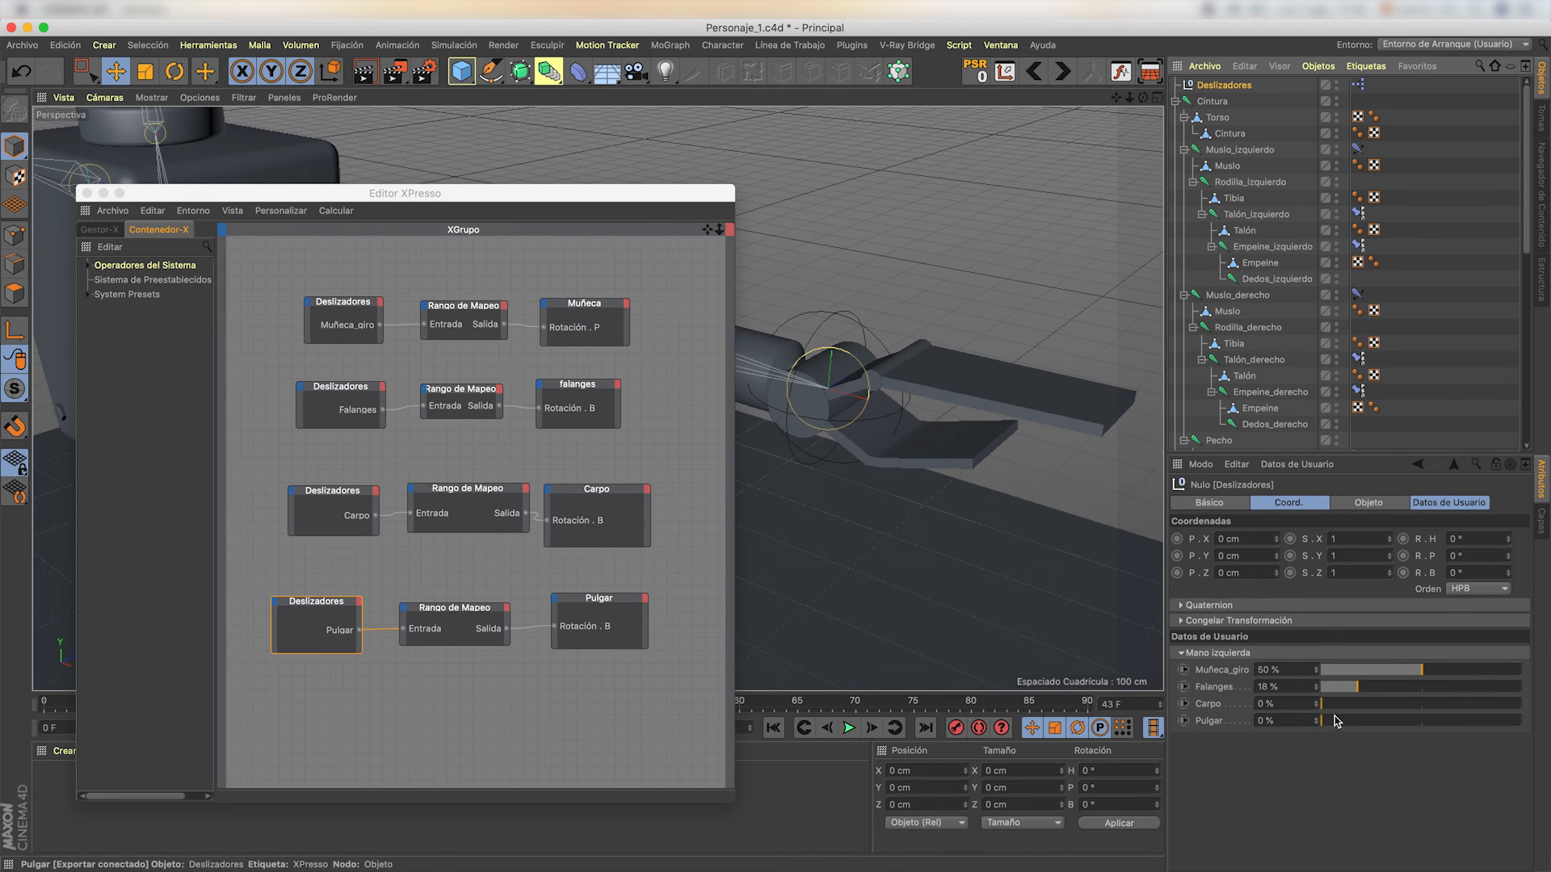
pyautogui.moveTo(1334, 720); pyautogui.dragTo(1456, 746)
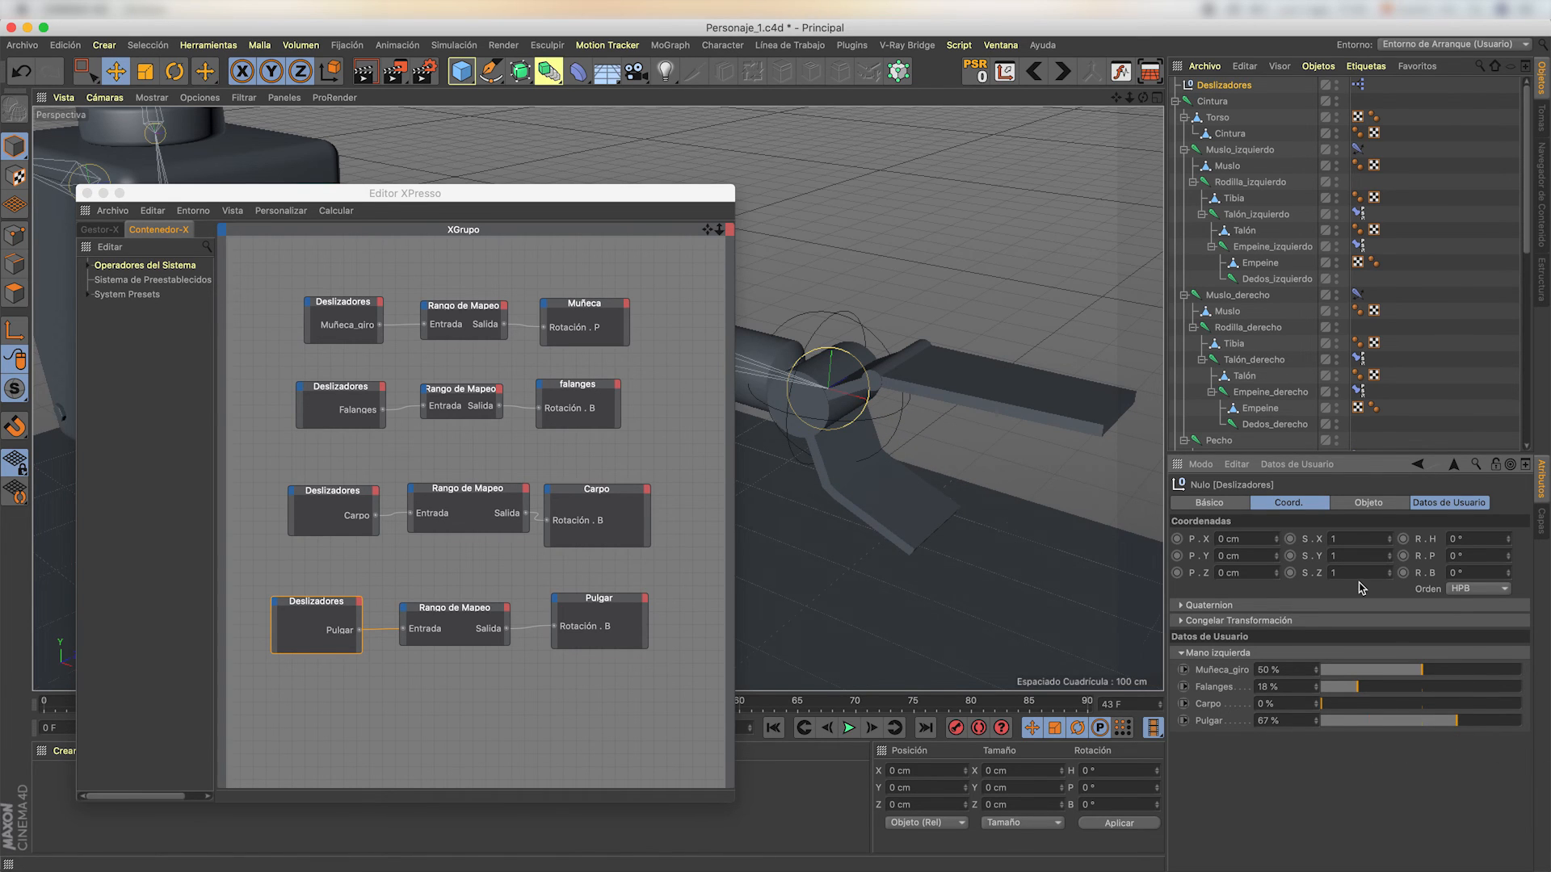
pyautogui.moveTo(354, 193); pyautogui.dragTo(395, 179)
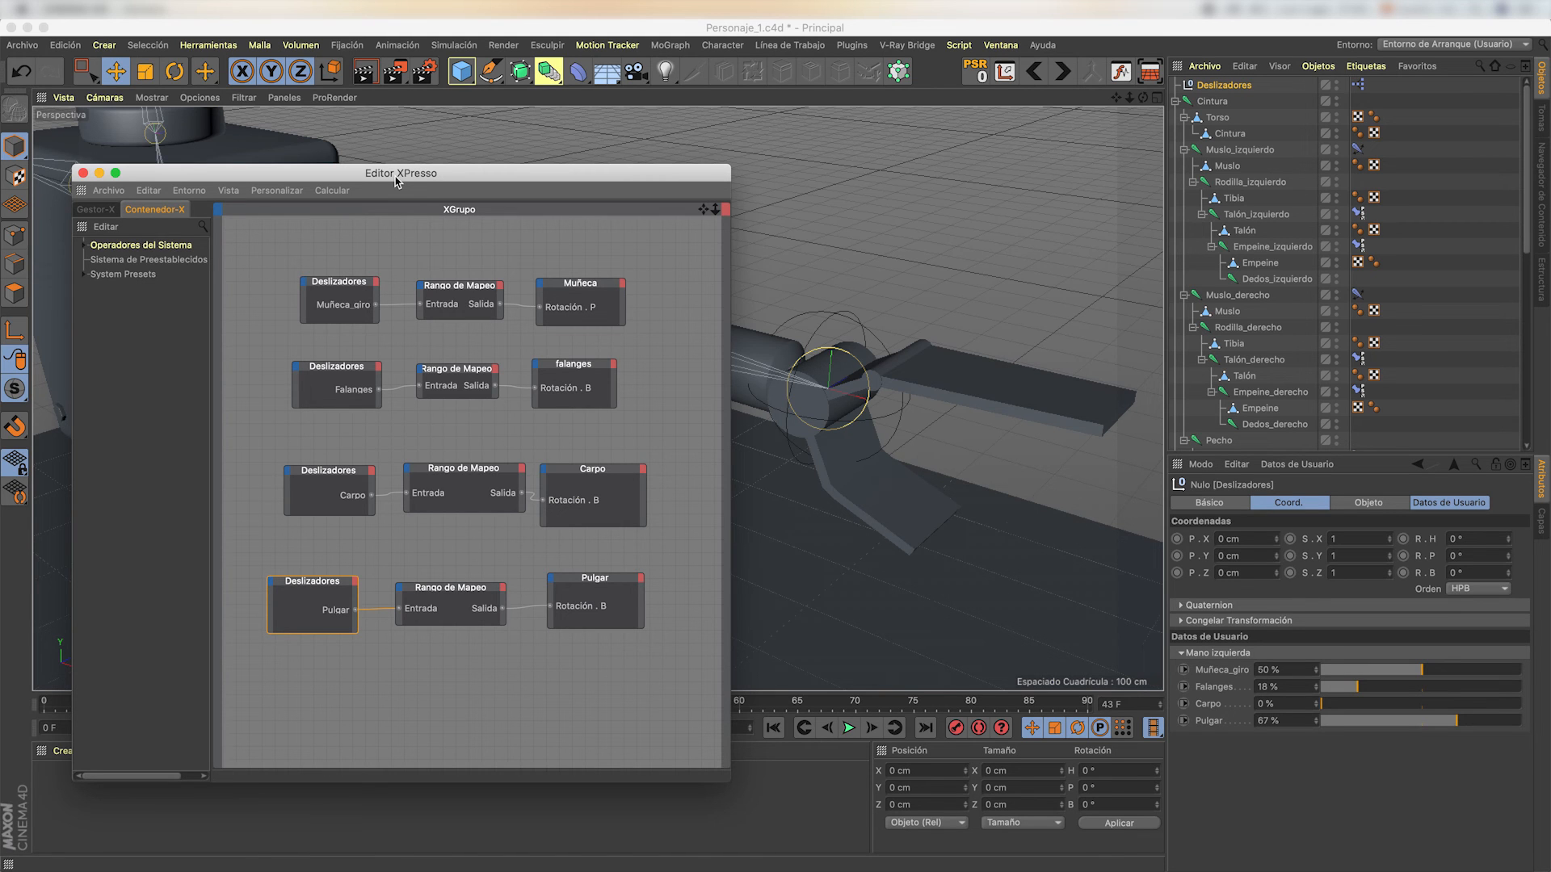
pyautogui.click(82, 173)
# - Test the left hand by setting Muñeca_giro to 63 %, Falanges to 41 %, Carpo to 49 % and Pulgar to 100 %
pyautogui.keyDown('alt'); pyautogui.moveTo(935, 355); pyautogui.dragTo(945, 346); pyautogui.keyUp('alt')
pyautogui.keyDown('alt'); pyautogui.moveTo(945, 347); pyautogui.dragTo(918, 343, button='right'); pyautogui.keyUp('alt')
pyautogui.keyDown('alt'); pyautogui.moveTo(917, 343); pyautogui.dragTo(738, 347, button='middle'); pyautogui.keyUp('alt')
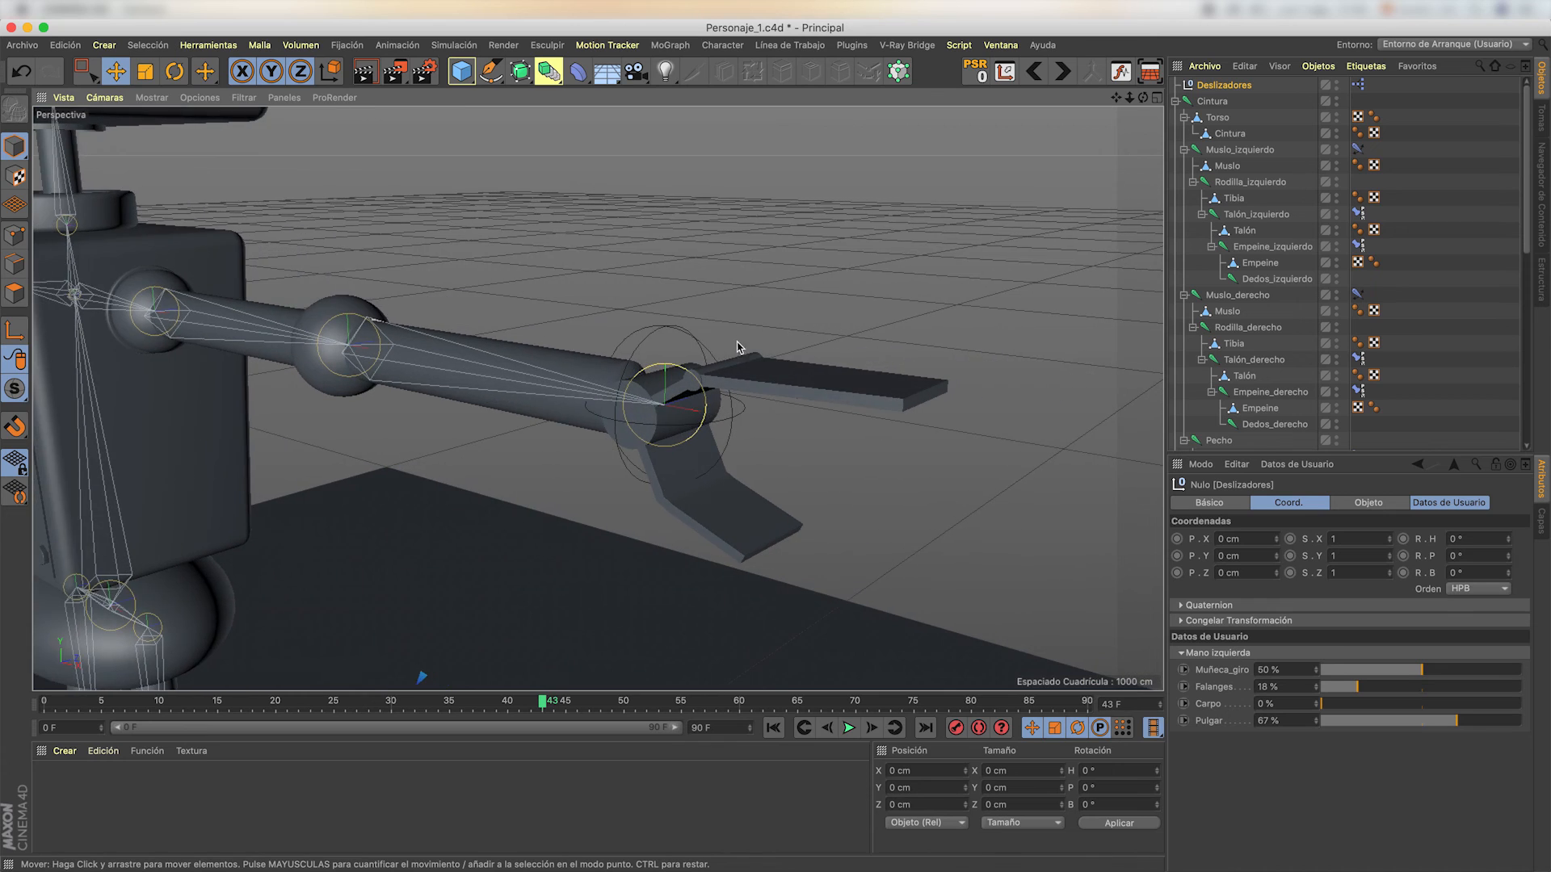
pyautogui.keyDown('alt'); pyautogui.moveTo(738, 348); pyautogui.dragTo(776, 339); pyautogui.keyUp('alt')
pyautogui.scroll(-10, 1260, 323)
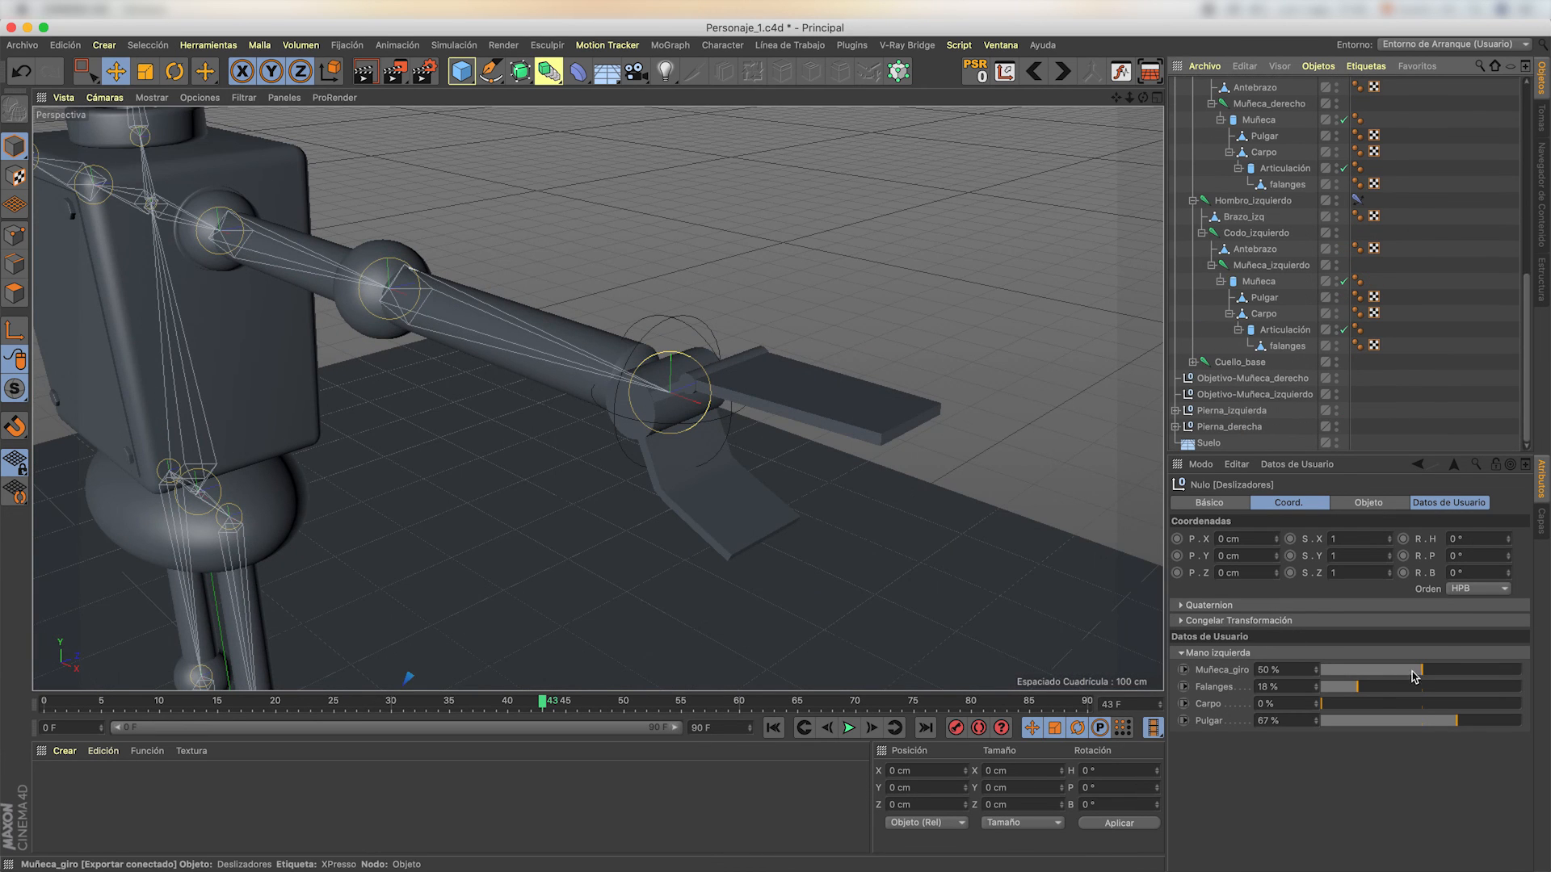
pyautogui.moveTo(1414, 677); pyautogui.dragTo(1448, 669)
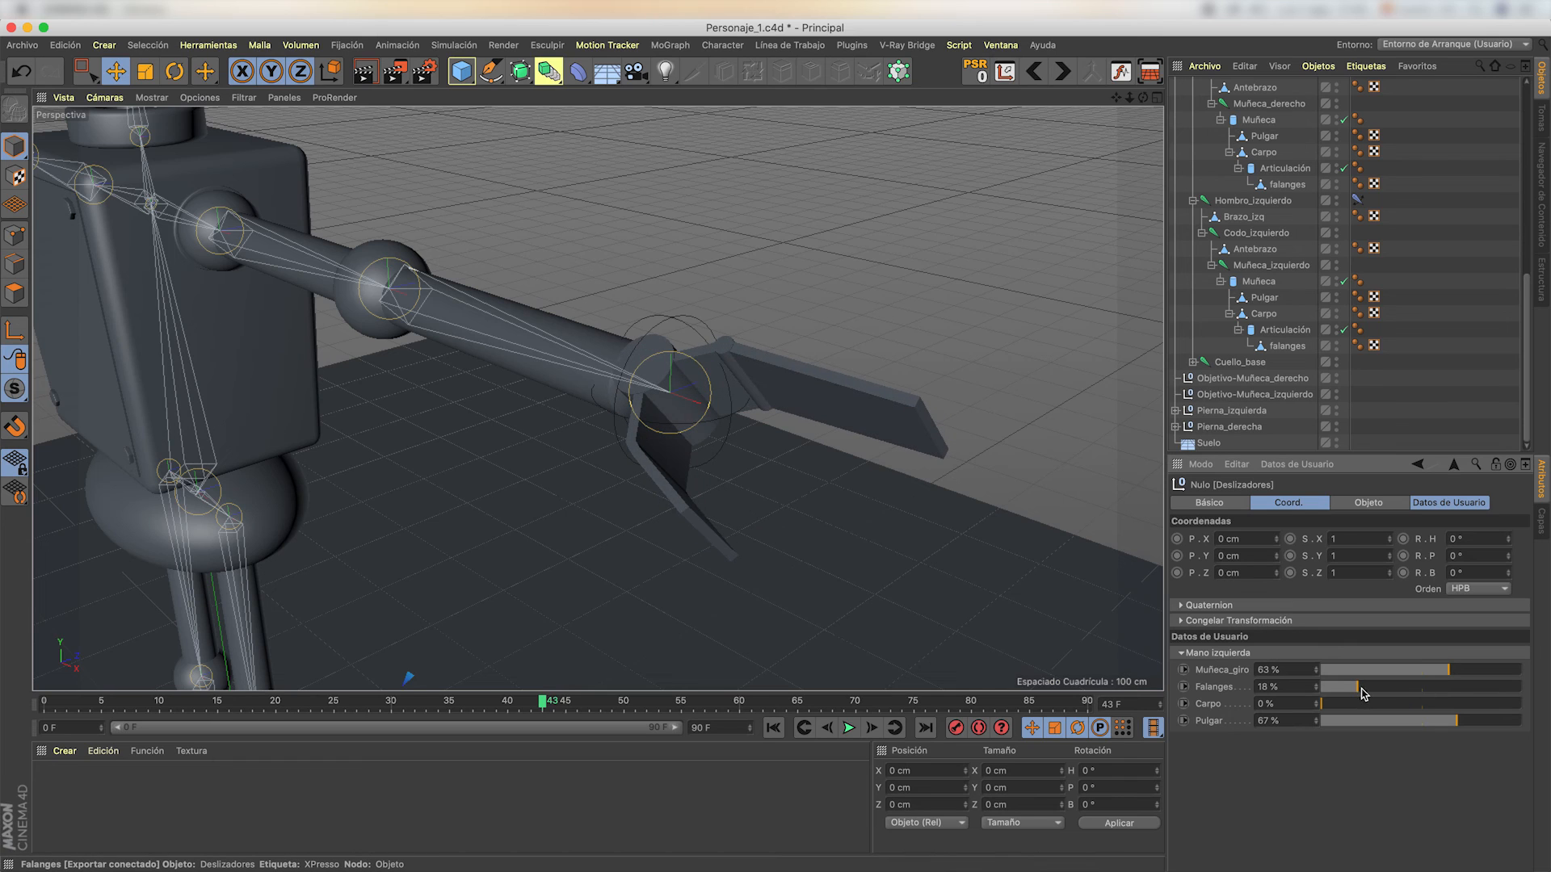
pyautogui.moveTo(1362, 693); pyautogui.dragTo(1425, 693)
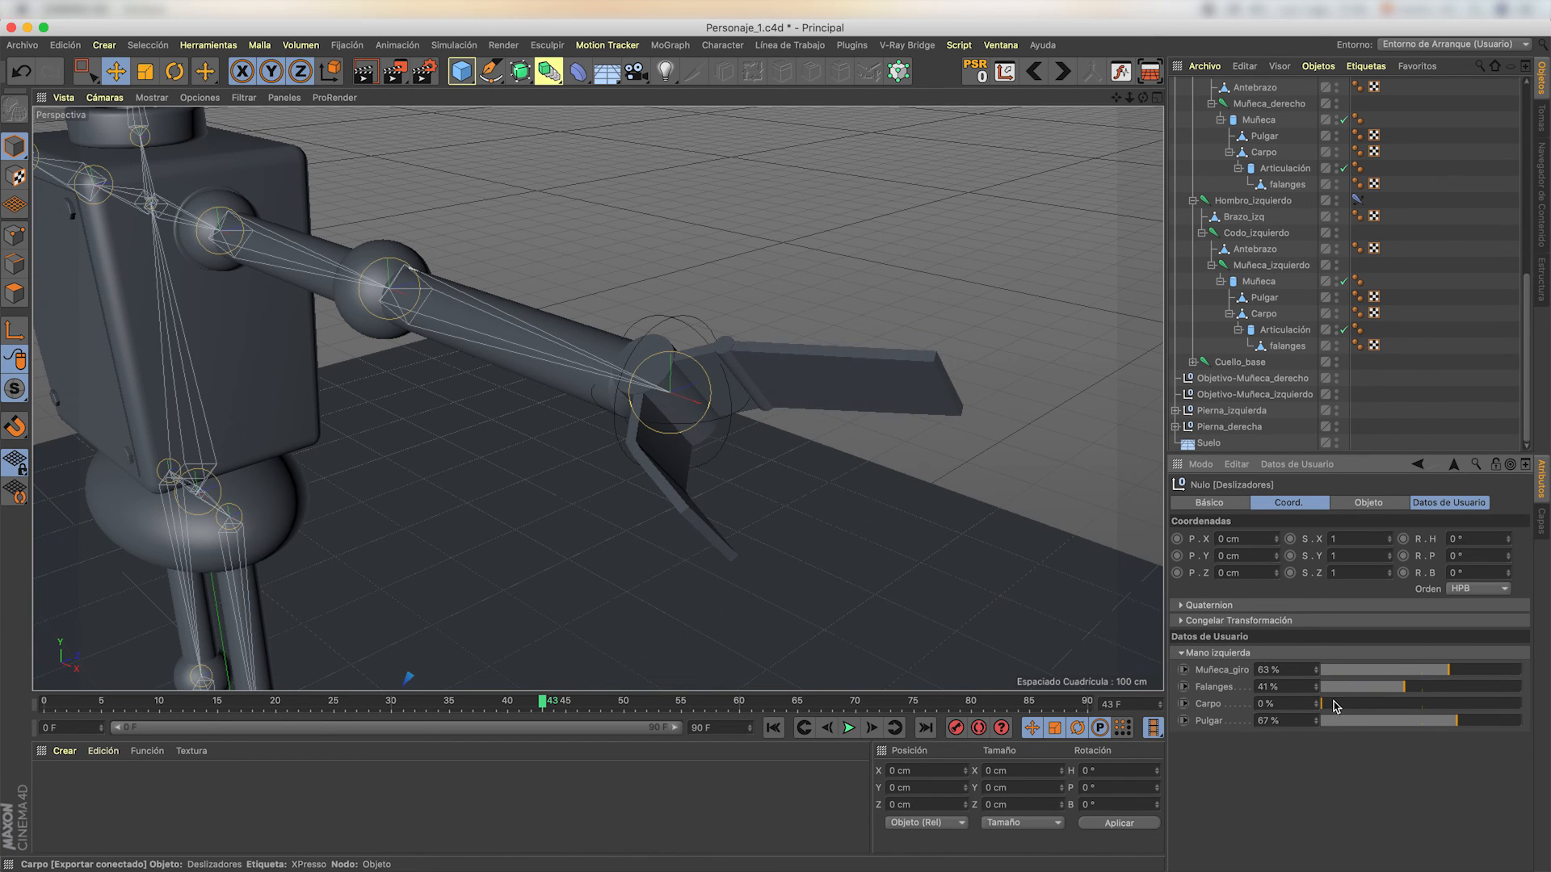
pyautogui.moveTo(1332, 703); pyautogui.dragTo(1534, 720)
# - Reopen the XPresso editor of the Deslizadores null and move its window clear of the object hierarchy and attributes
pyautogui.scroll(3, 800, 403)
pyautogui.scroll(10, 1369, 161)
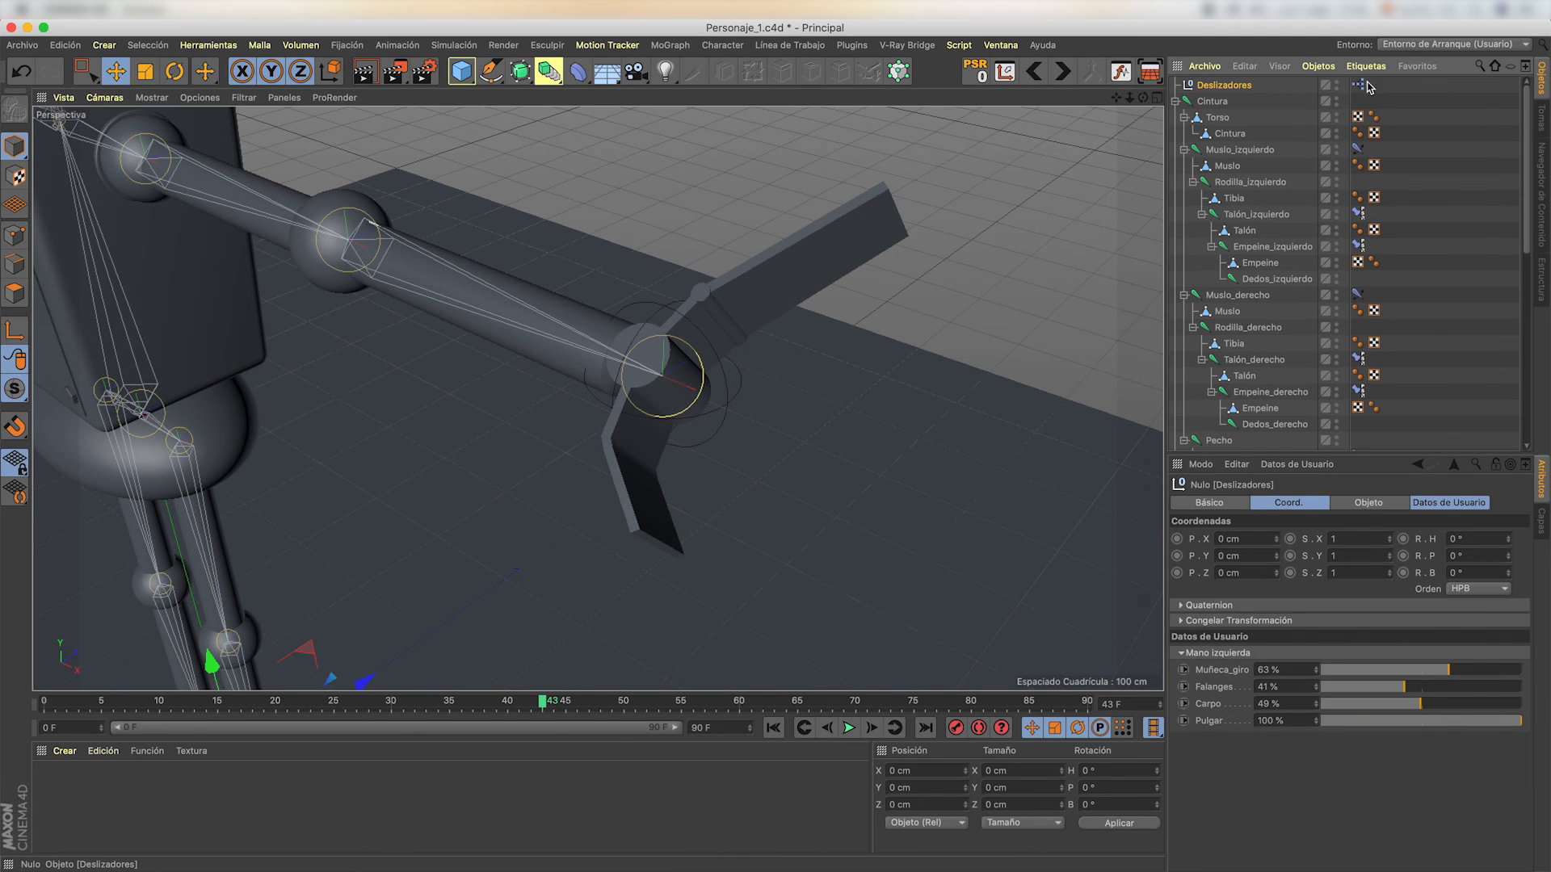
pyautogui.doubleClick(1360, 85)
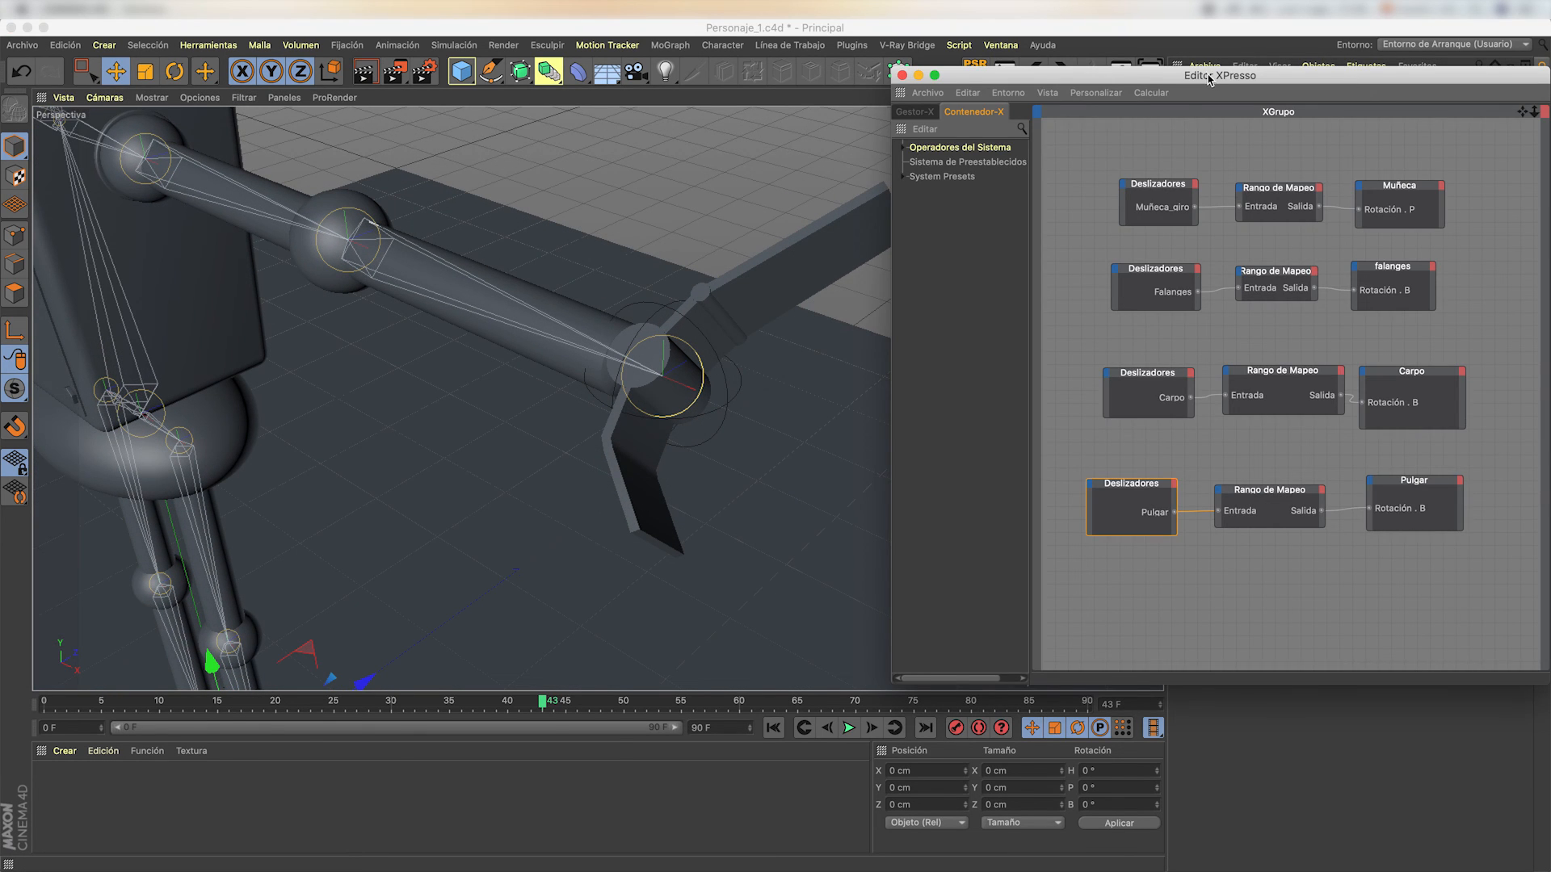
pyautogui.moveTo(1210, 79); pyautogui.dragTo(183, 149)
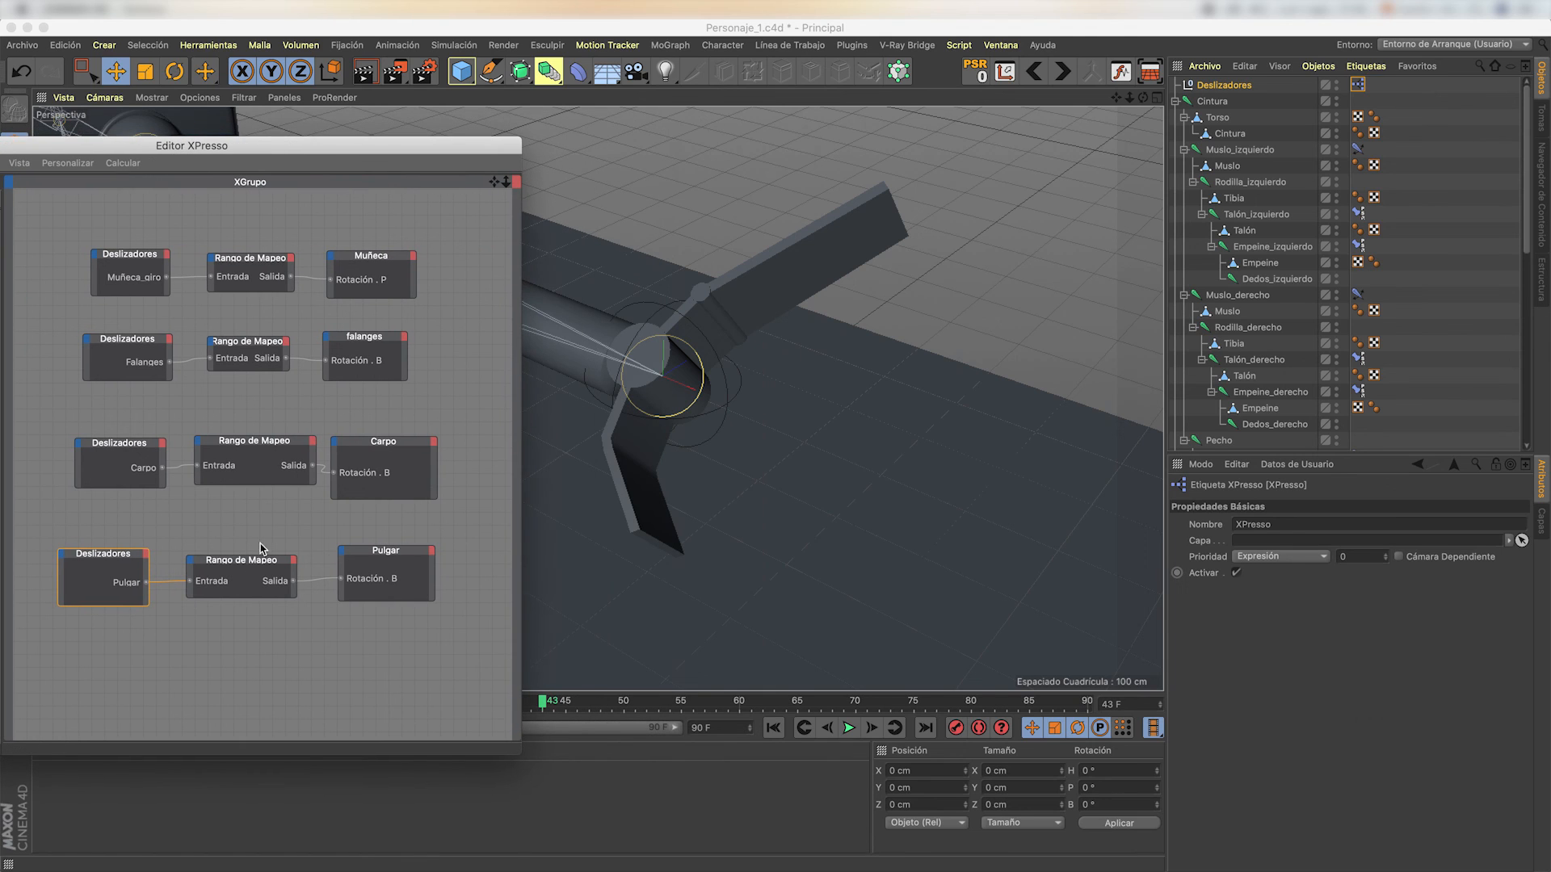
# - Set the Pulgar row's Rango de Mapeo to Porcentaje for Rango de Entrada and Grados for Rango de Salida
pyautogui.click(230, 567)
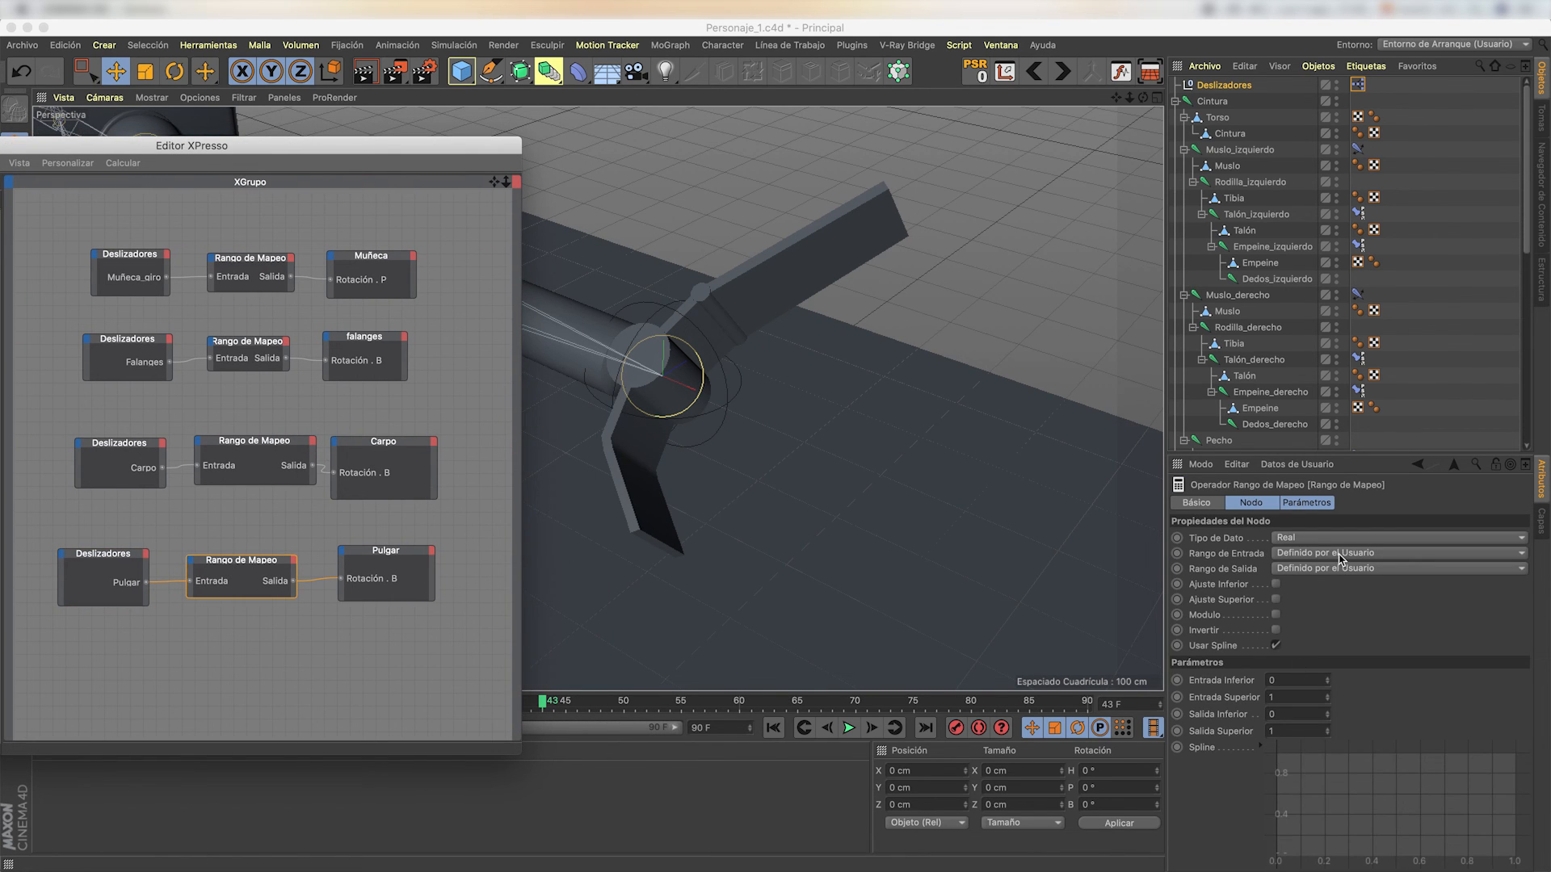
pyautogui.click(1339, 556)
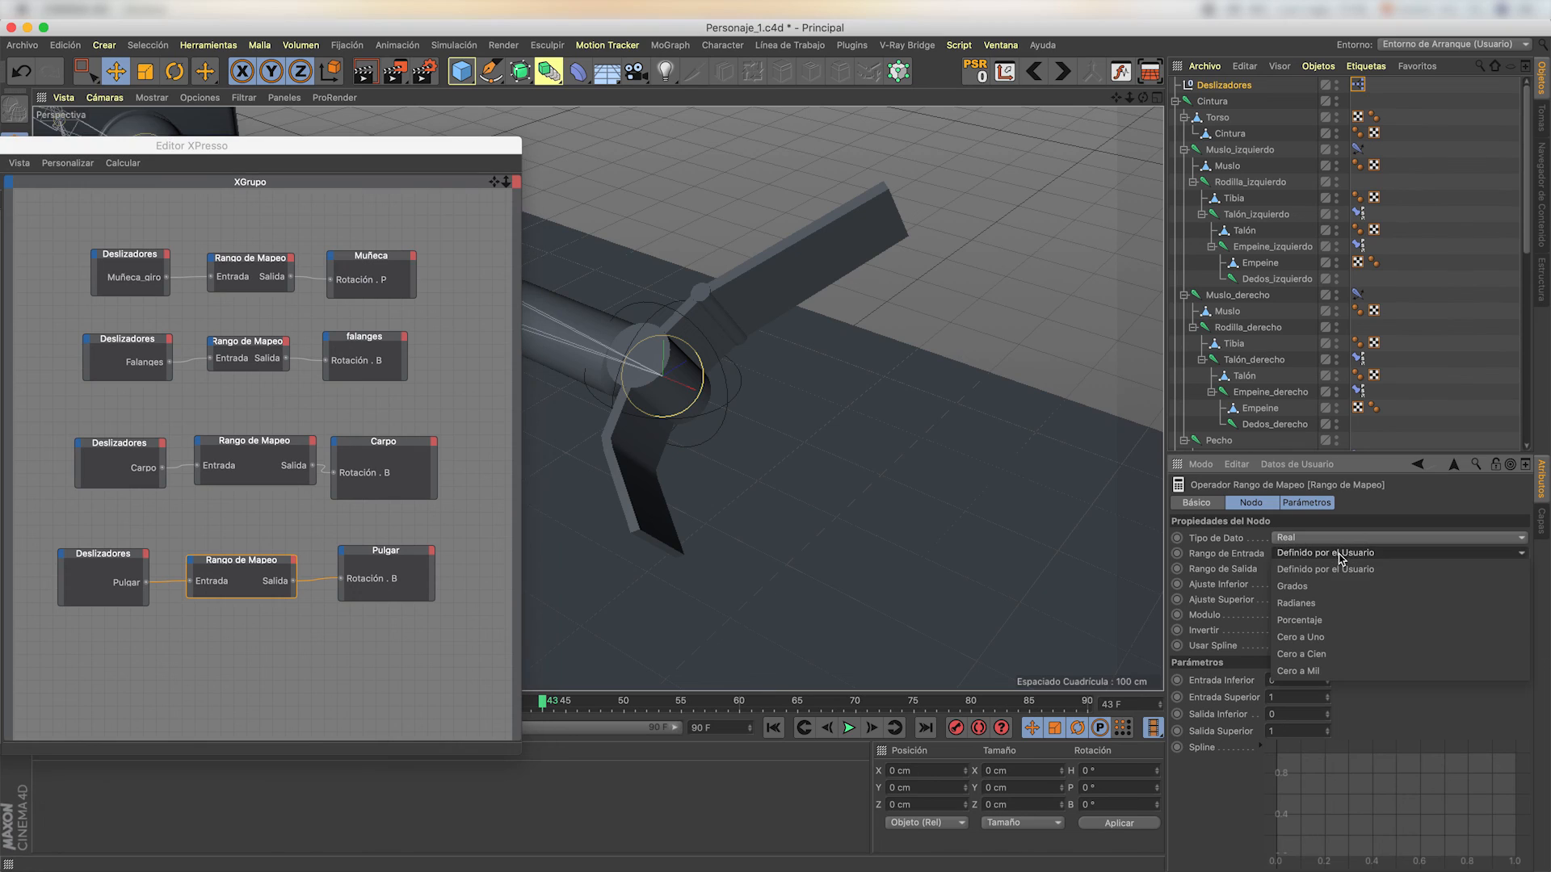
pyautogui.click(1322, 622)
pyautogui.click(1305, 568)
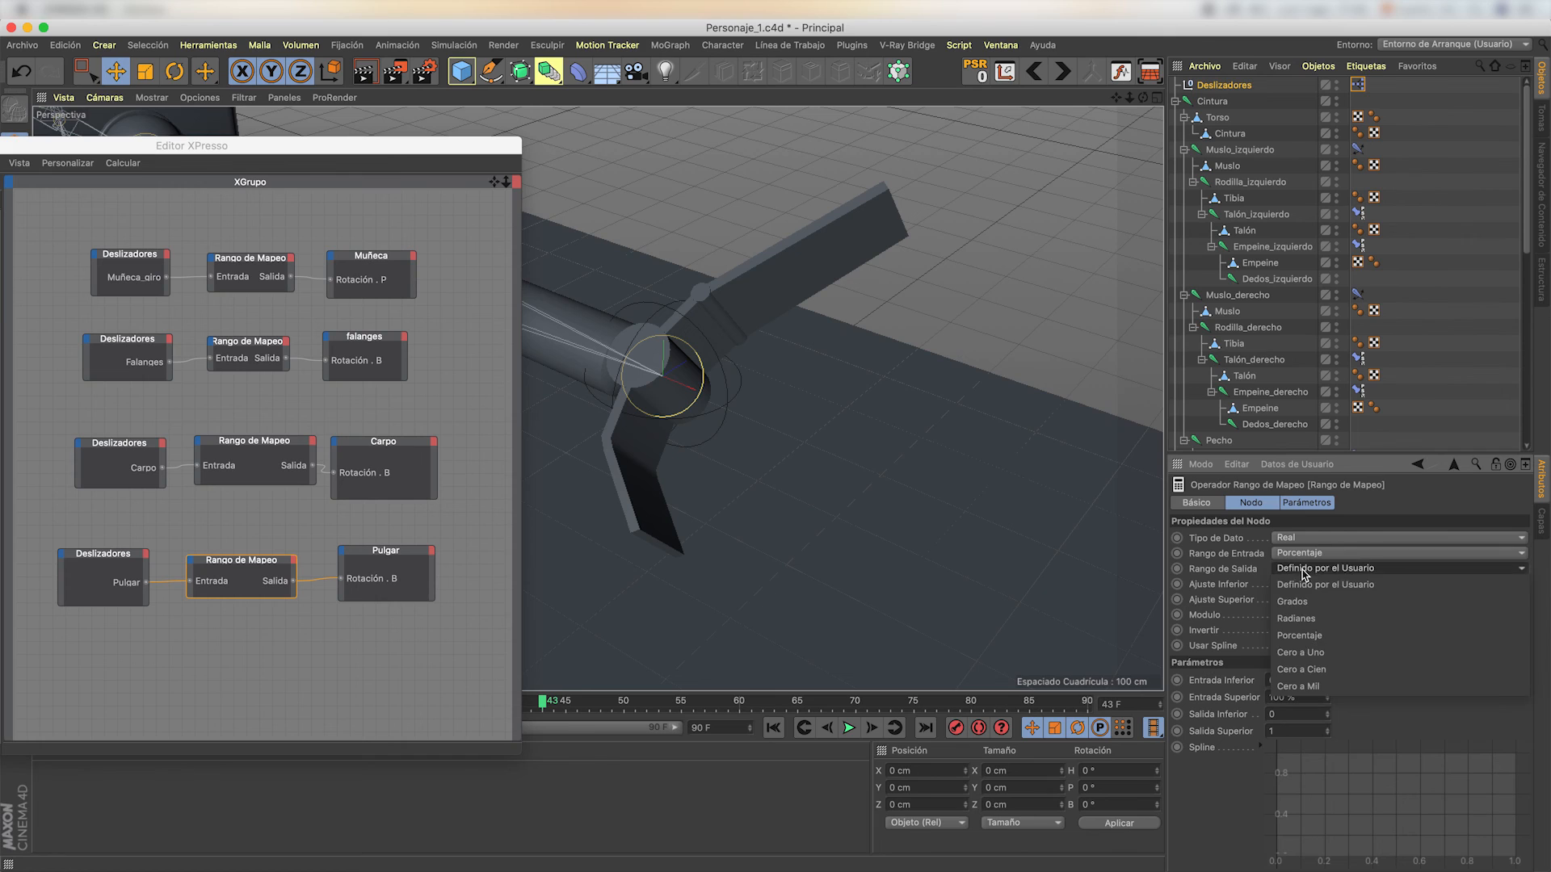
pyautogui.click(1310, 609)
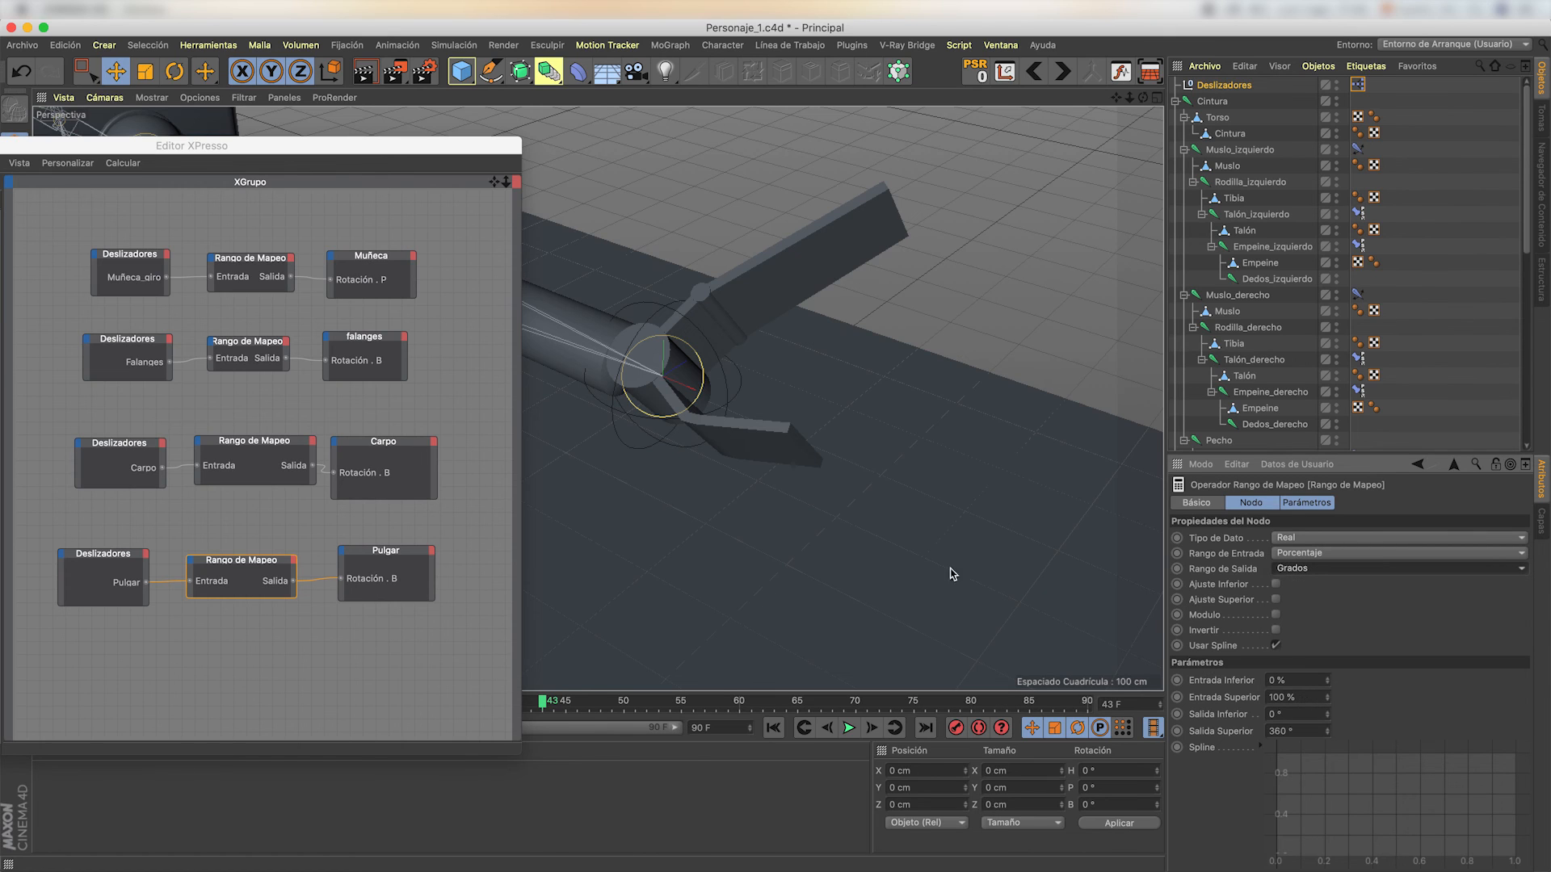
# - Test the Deslizadores null's Pulgar slider at 22 % and set Salida Superior of the Pulgar row's Rango de Mapeo to 80°
pyautogui.click(1213, 87)
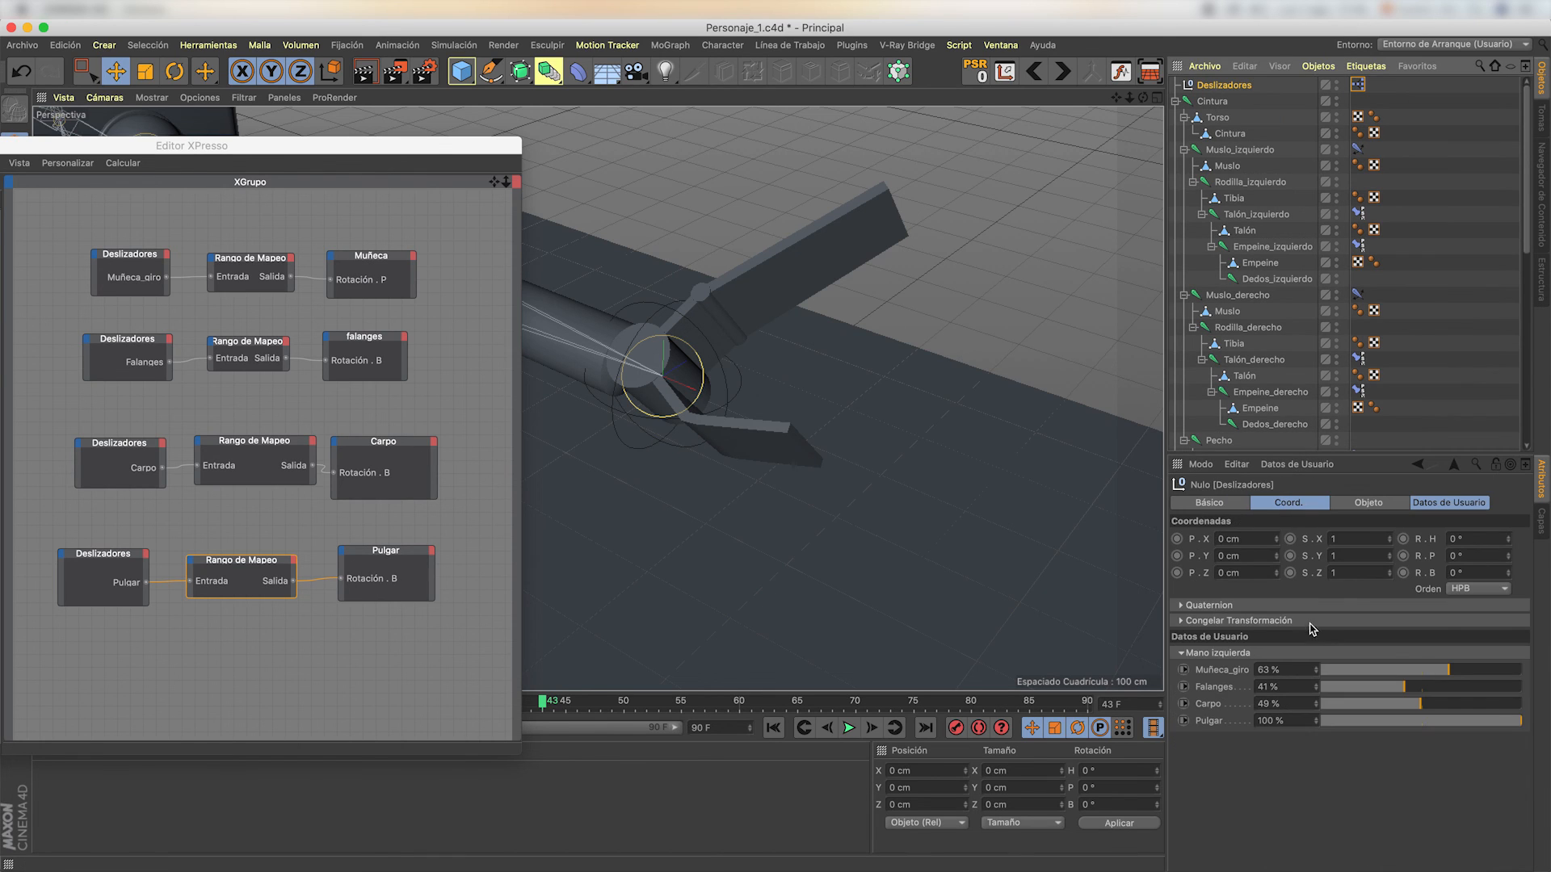
pyautogui.moveTo(1321, 720); pyautogui.dragTo(1365, 746)
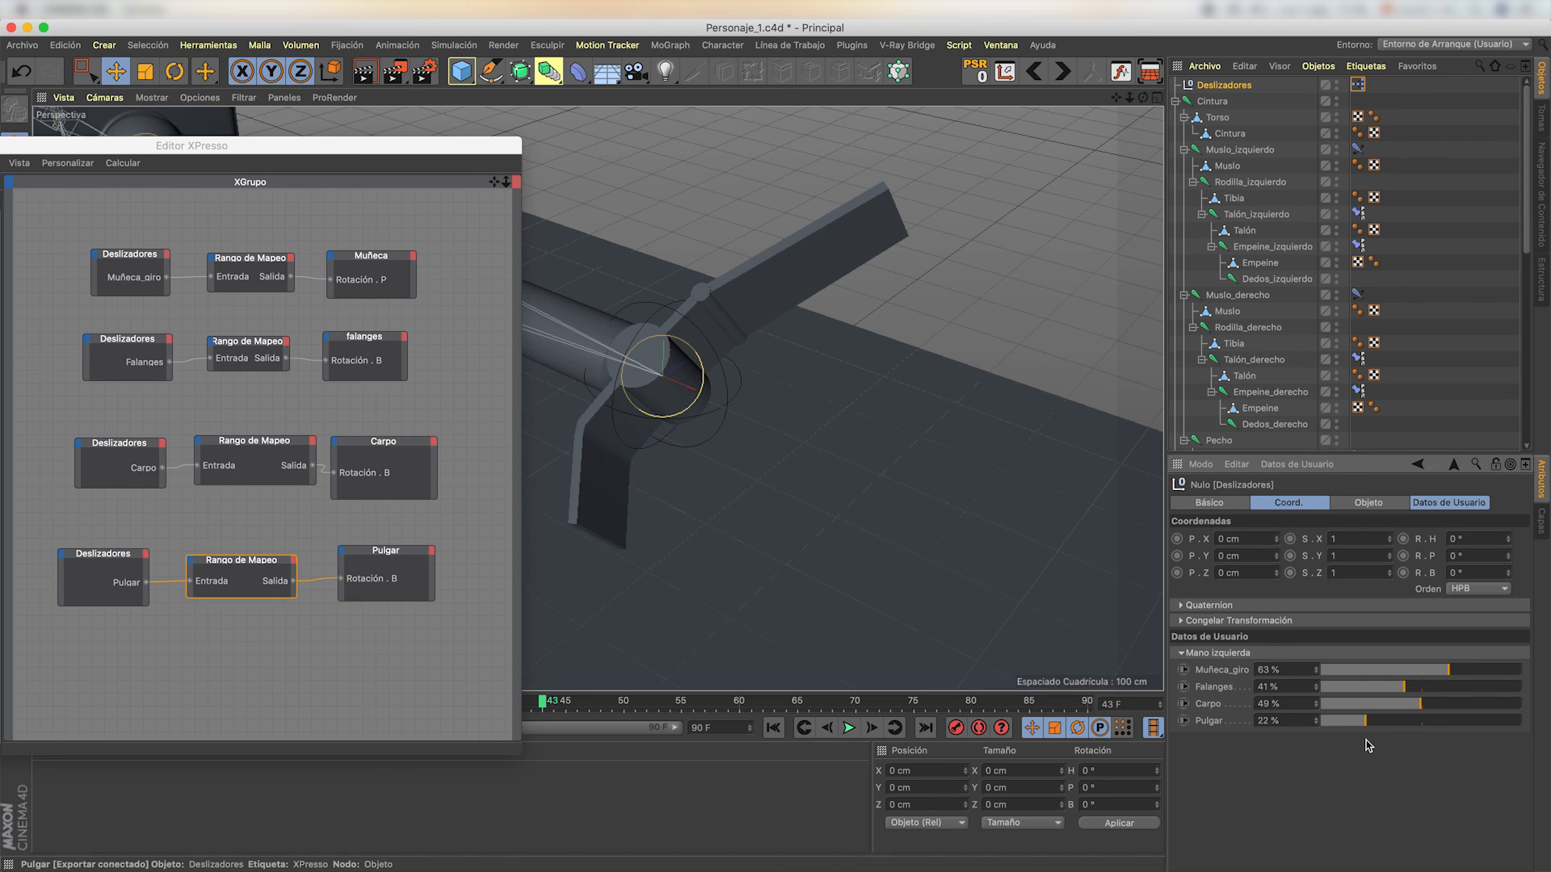
pyautogui.click(265, 567)
pyautogui.click(1308, 730)
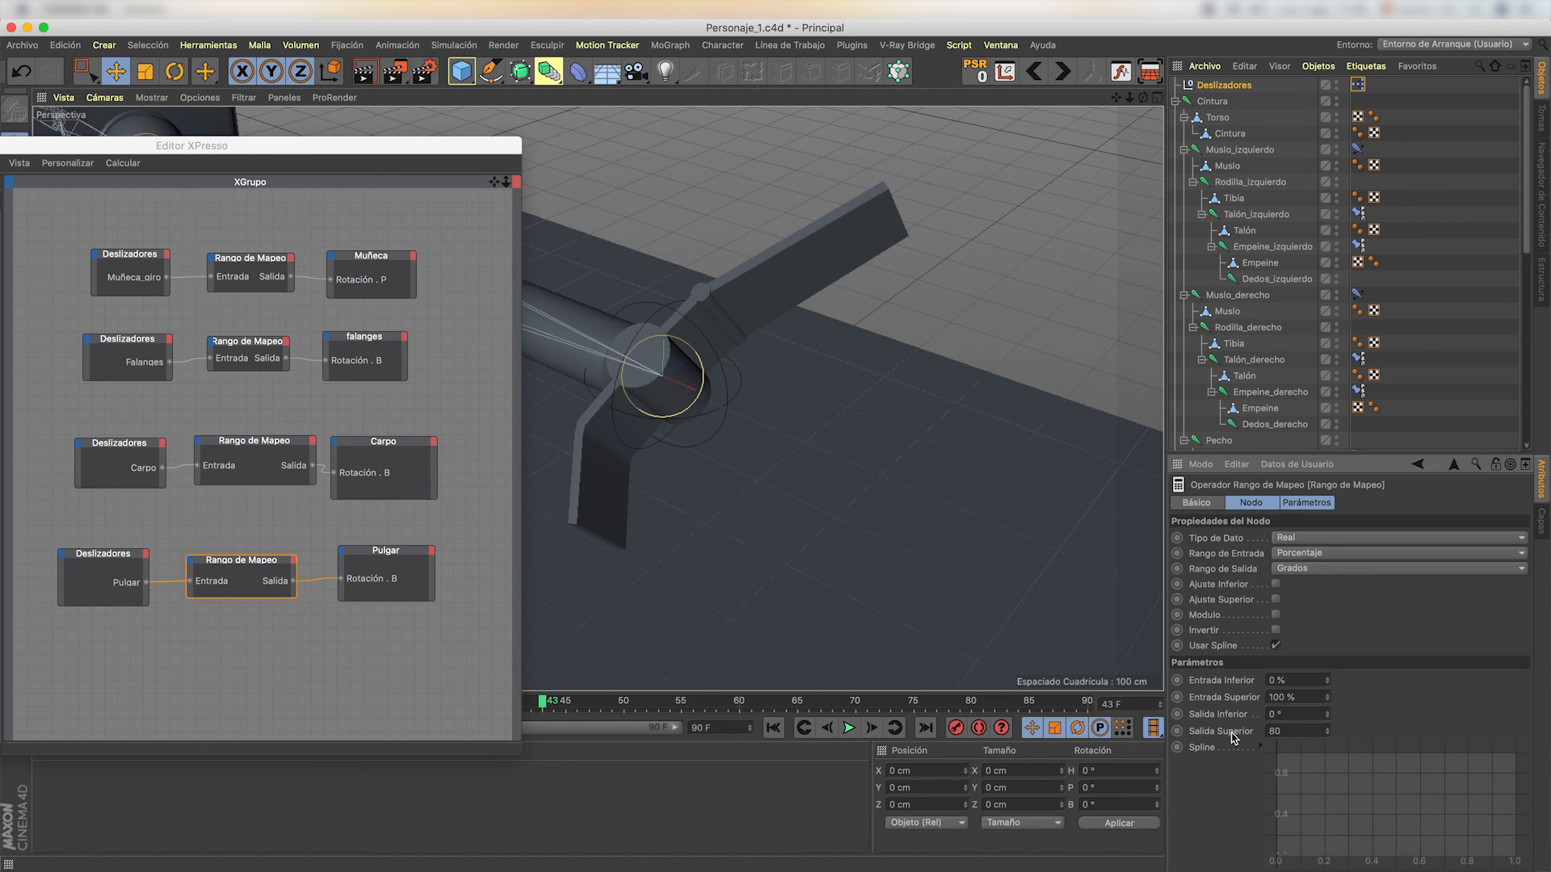
pyautogui.write('80')
pyautogui.press('Return')
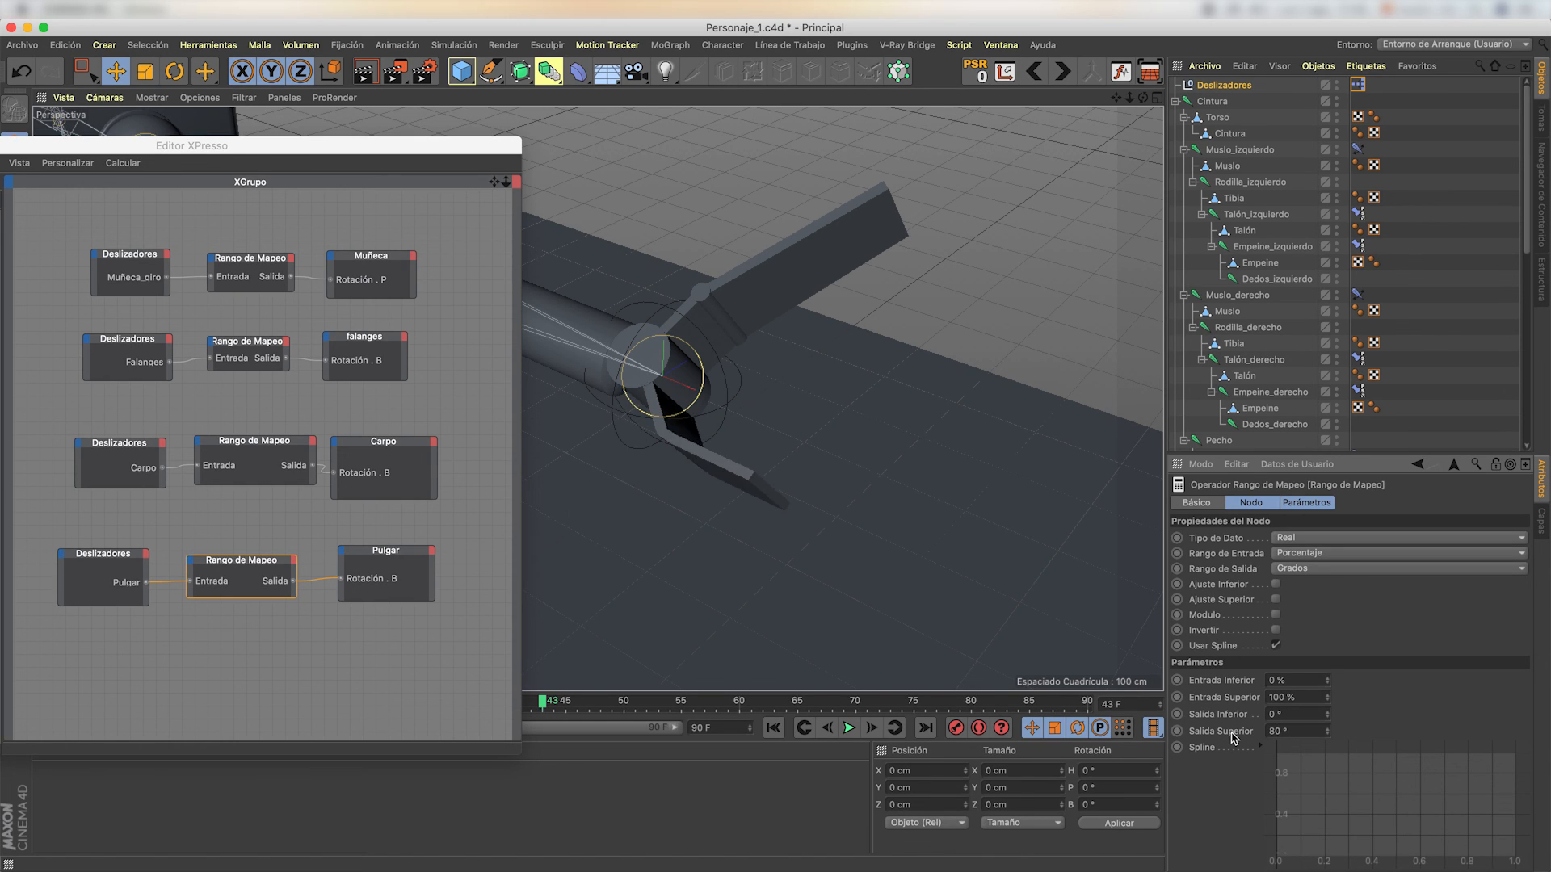
# - Set the Deslizadores null's Pulgar slider to 100 % and close the XPresso editor
pyautogui.click(1237, 86)
pyautogui.moveTo(1325, 721); pyautogui.dragTo(1522, 718)
pyautogui.moveTo(191, 145); pyautogui.dragTo(666, 197)
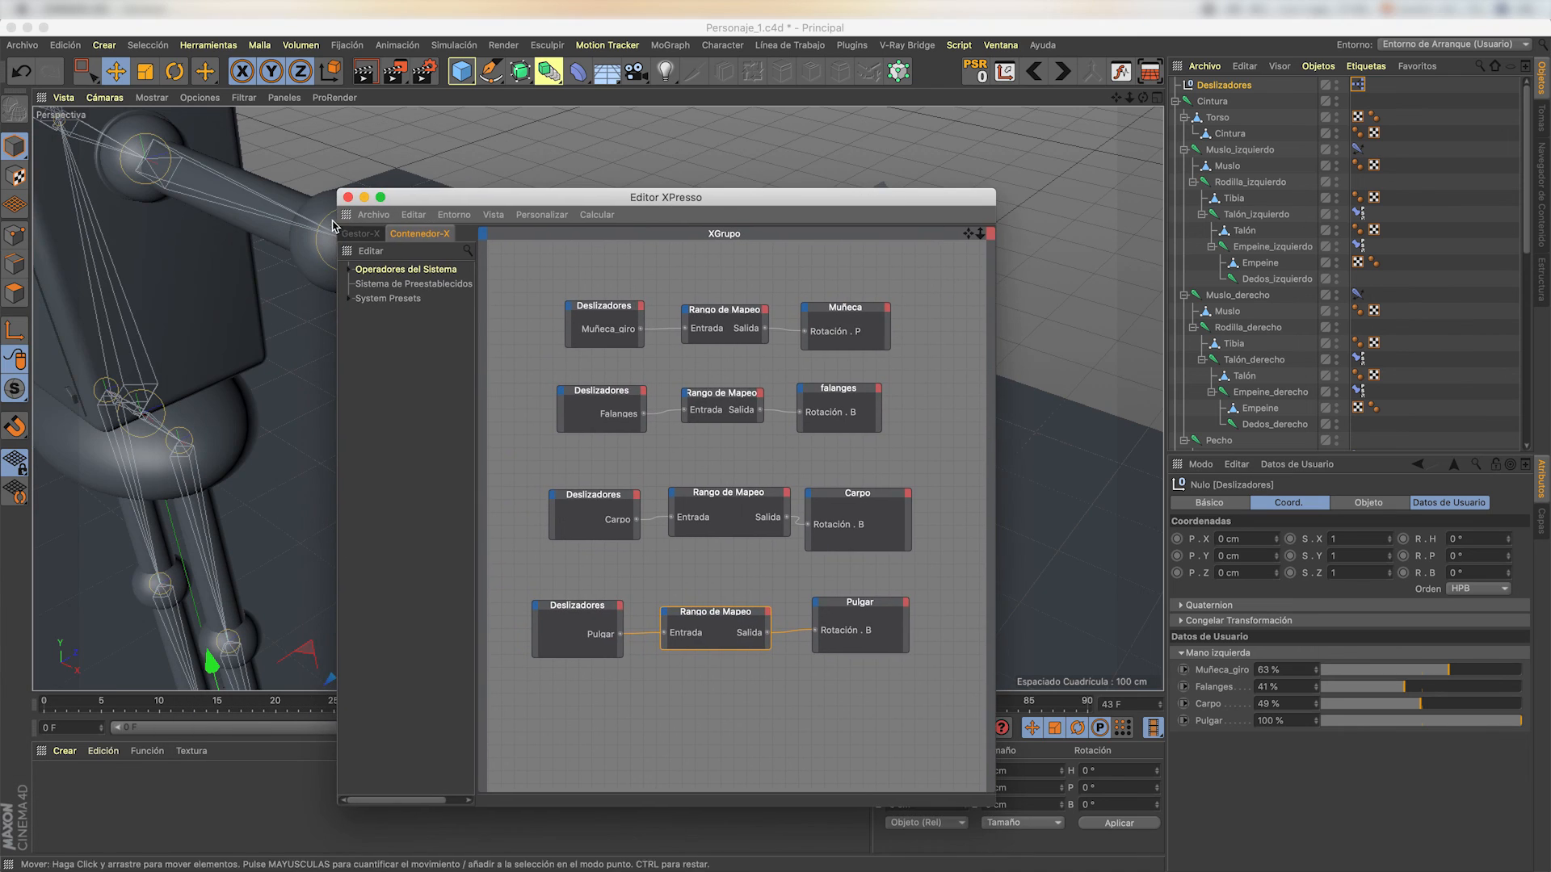
pyautogui.click(348, 199)
# - Examine the left hand's thumb pose around the wrist and forearm with the Pulgar slider at 100 %
pyautogui.keyDown('alt'); pyautogui.moveTo(722, 370); pyautogui.dragTo(599, 312); pyautogui.keyUp('alt')
pyautogui.scroll(3, 509, 300)
pyautogui.moveTo(1518, 721)
pyautogui.mouseDown()
pyautogui.moveTo(1329, 721)
pyautogui.moveTo(1522, 721)
pyautogui.mouseUp()
pyautogui.scroll(-5, 569, 499)
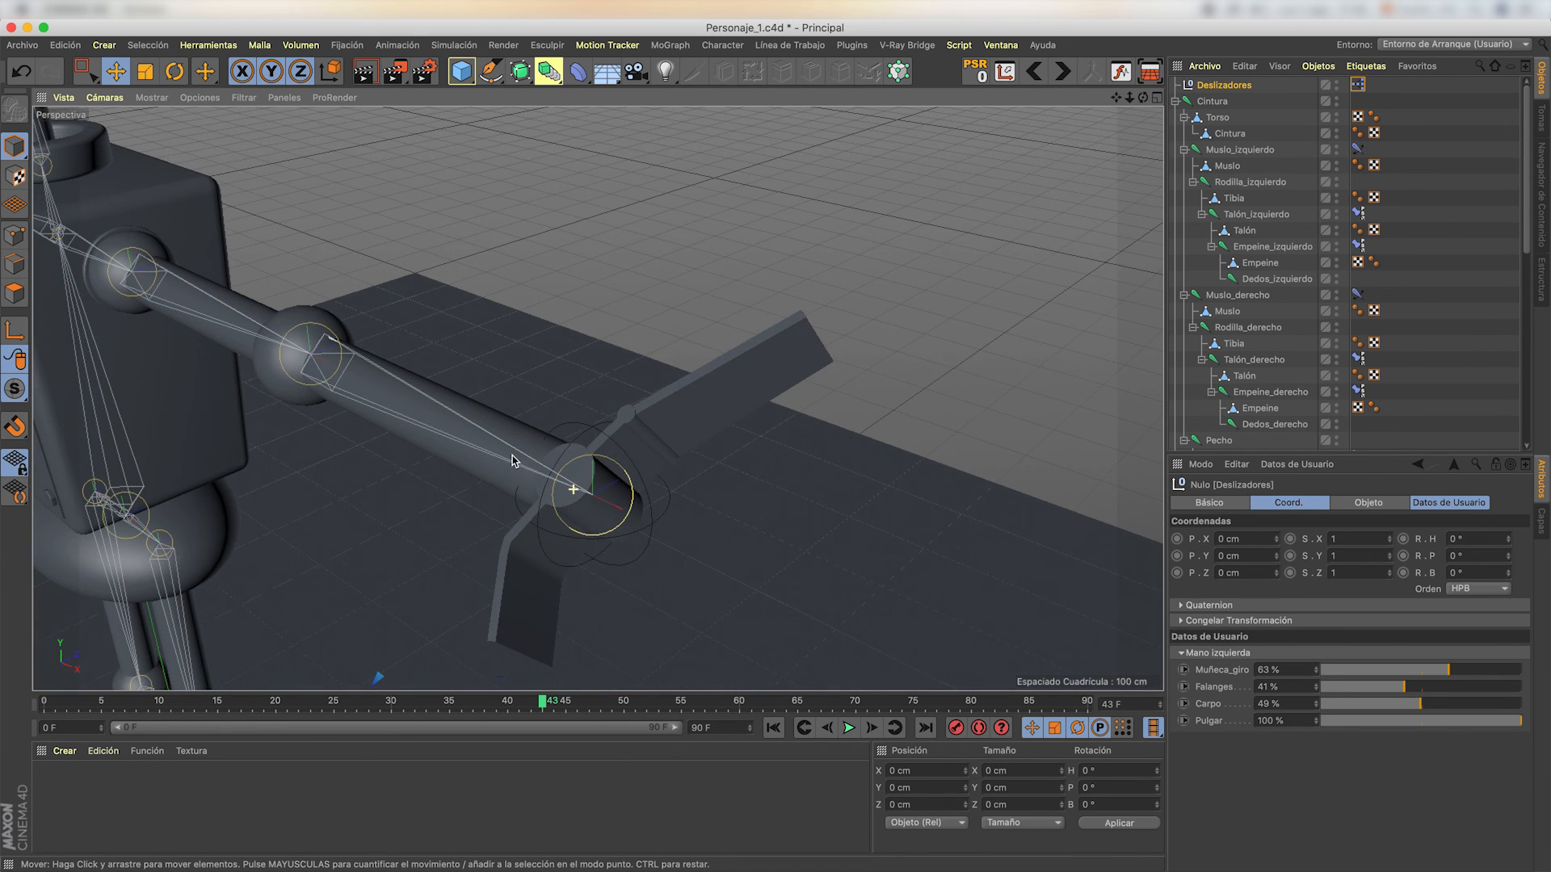
pyautogui.keyDown('alt'); pyautogui.moveTo(569, 498); pyautogui.dragTo(611, 436); pyautogui.keyUp('alt')
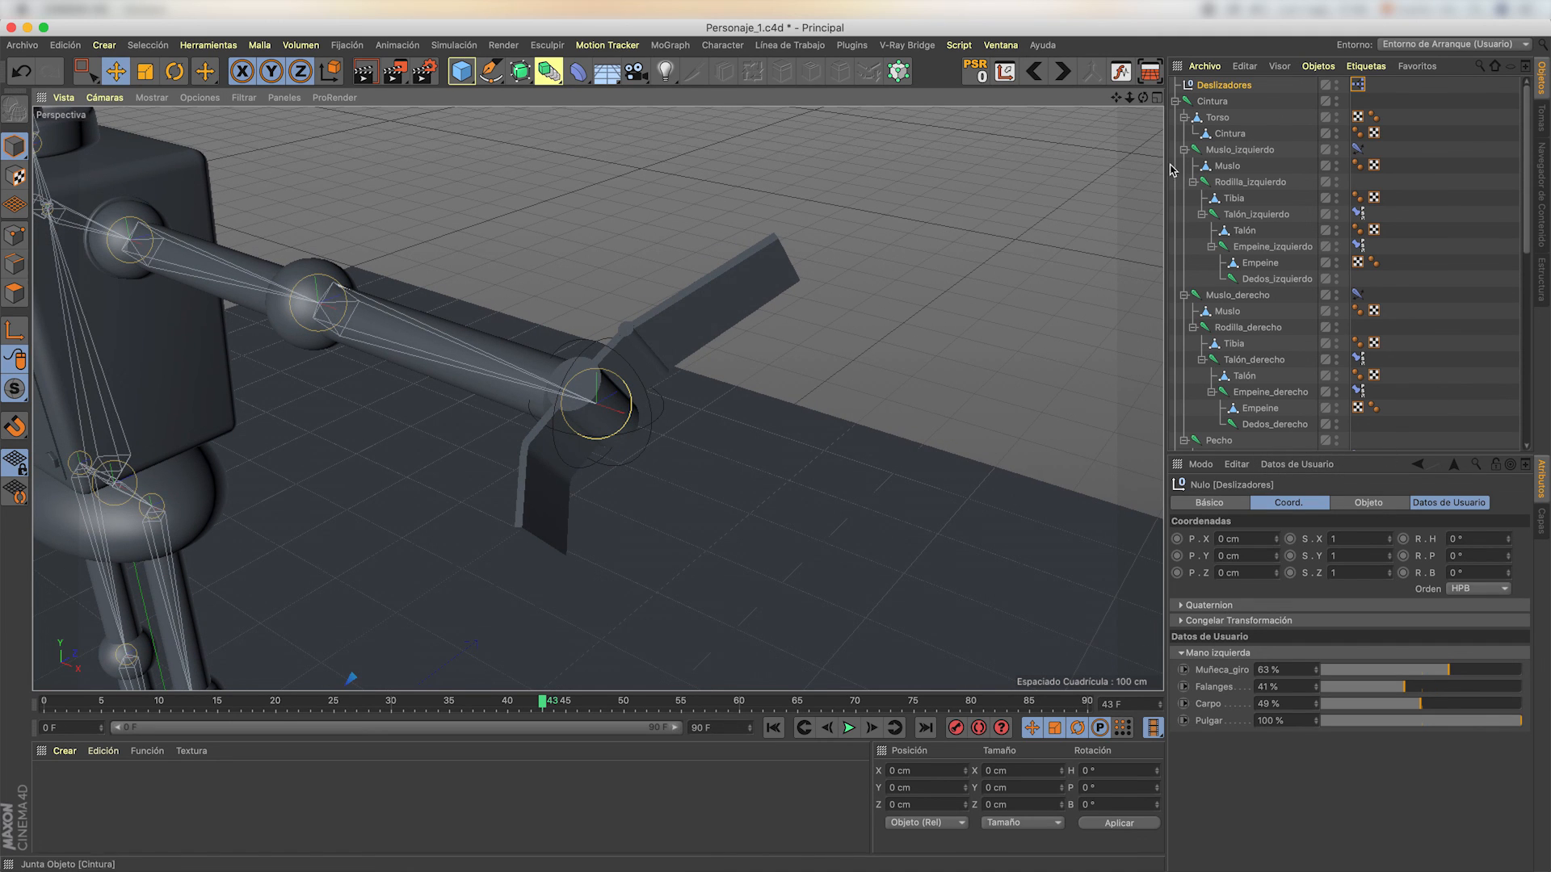
pyautogui.keyDown('alt'); pyautogui.moveTo(606, 428); pyautogui.dragTo(728, 346); pyautogui.keyUp('alt')
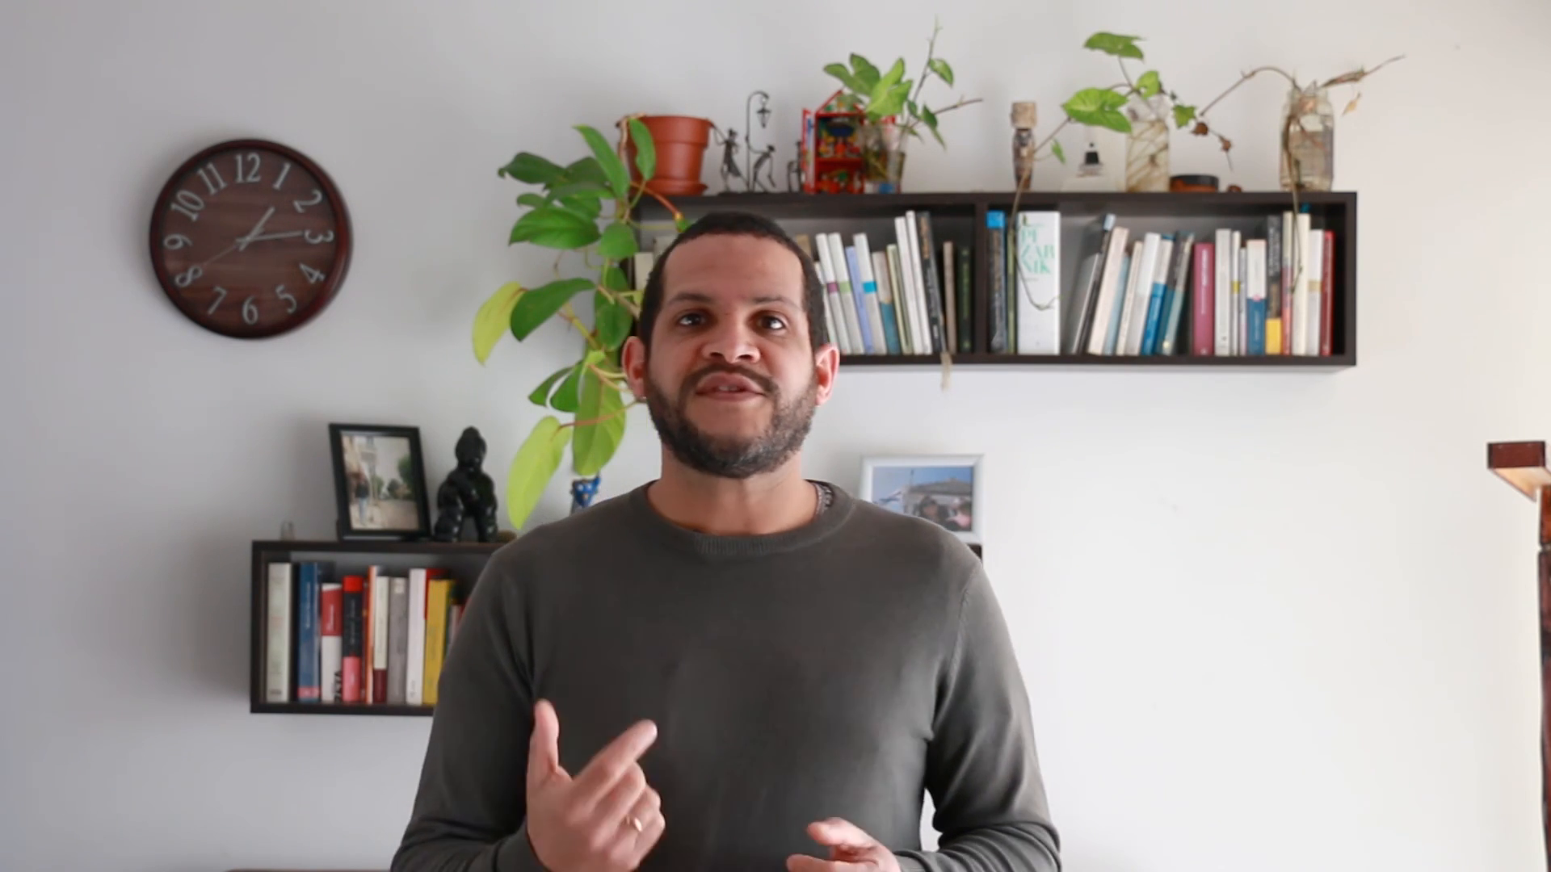